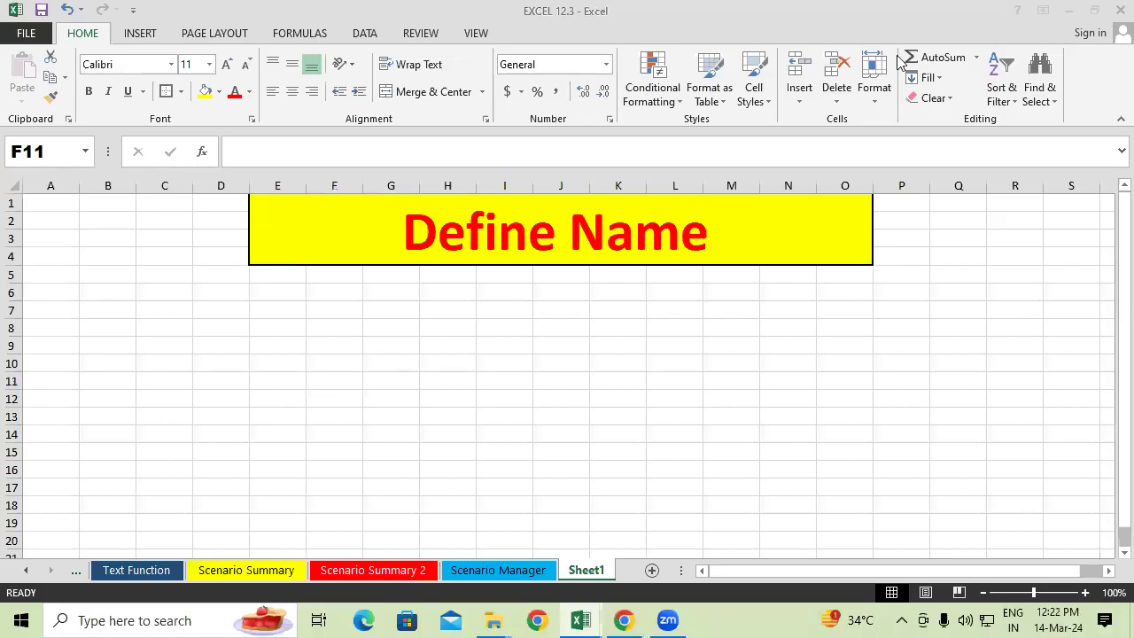
Copy the ten first names in B7:B16 of the Text Function sheet
key("XF86AudioRaiseVolume")
key("XF86AudioRaiseVolume")
key("XF86AudioRaiseVolume")
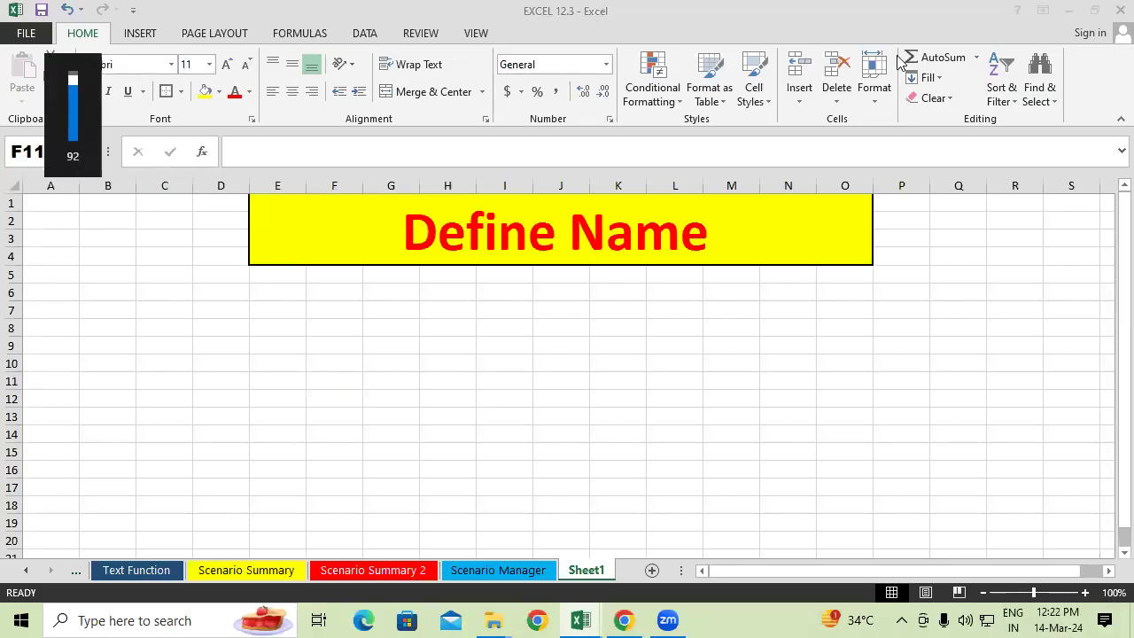
key("XF86AudioRaiseVolume")
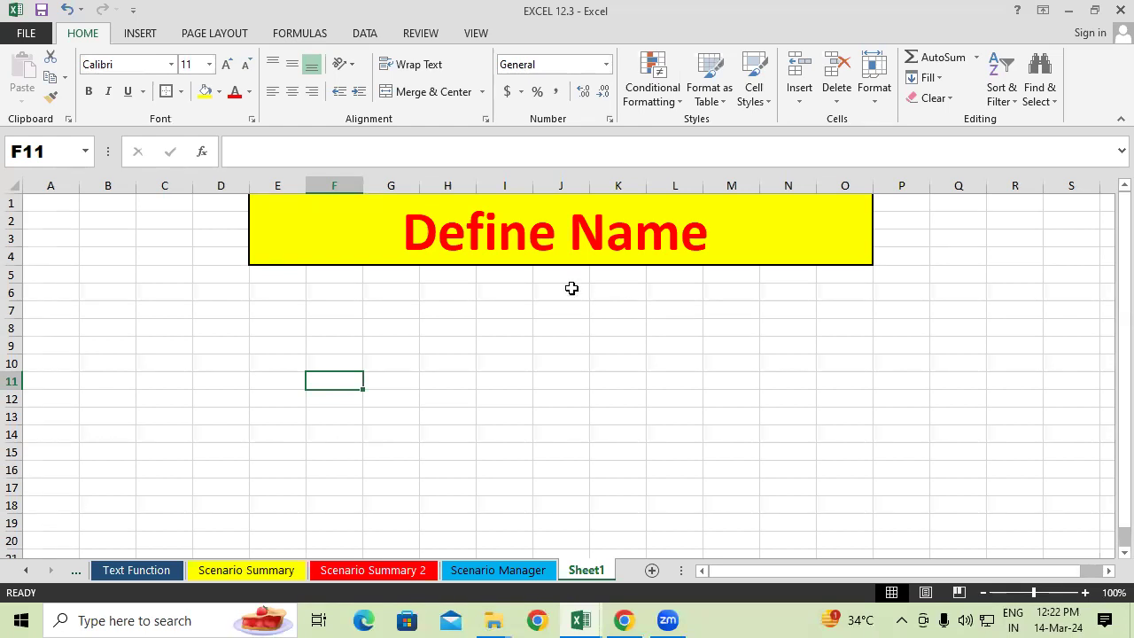
left_click(303, 295)
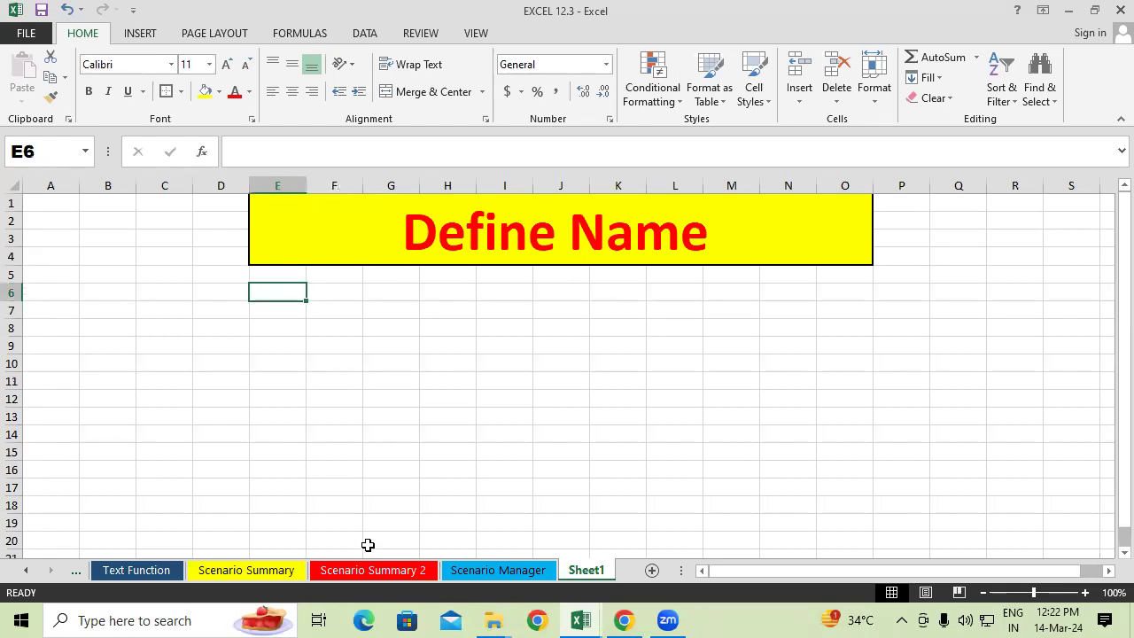
left_click(375, 572)
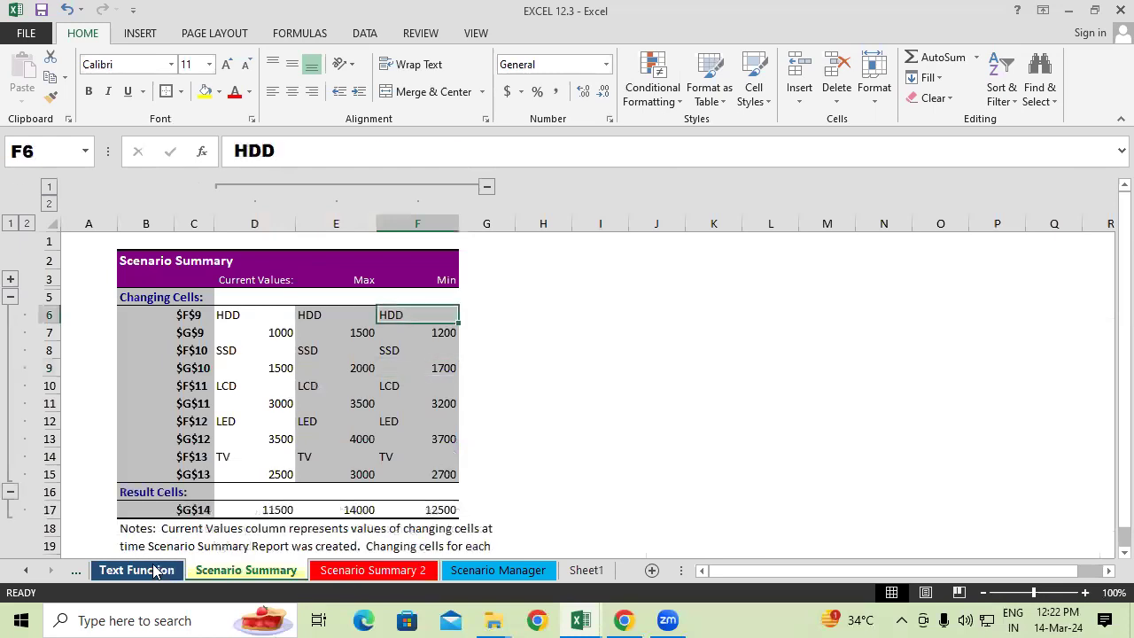
left_click(156, 571)
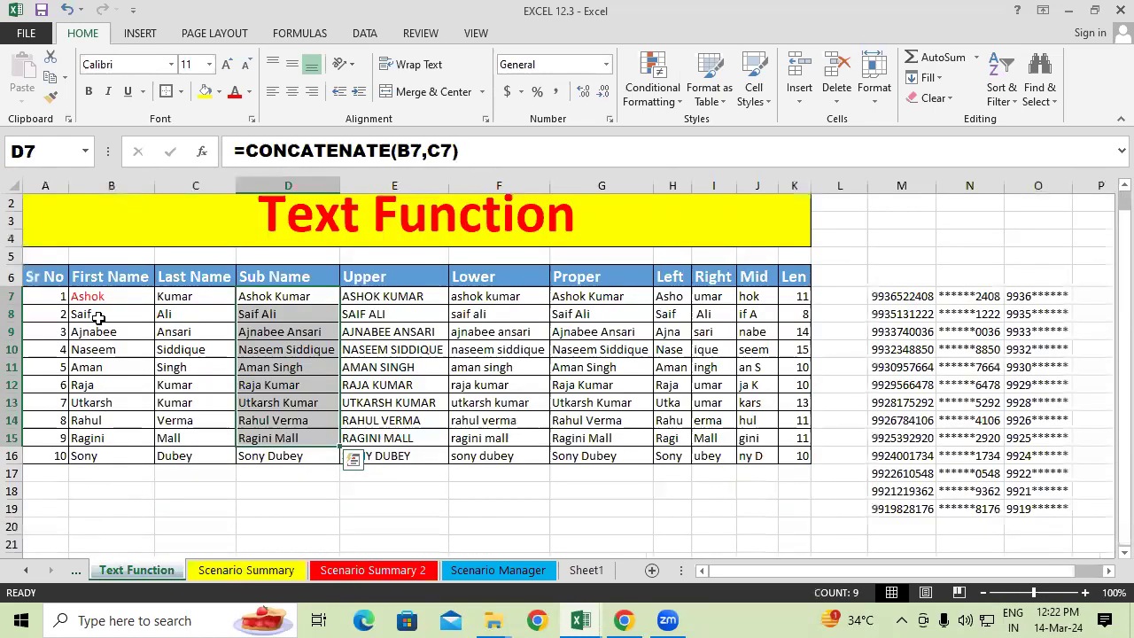
left_click_drag(89, 296, 94, 454)
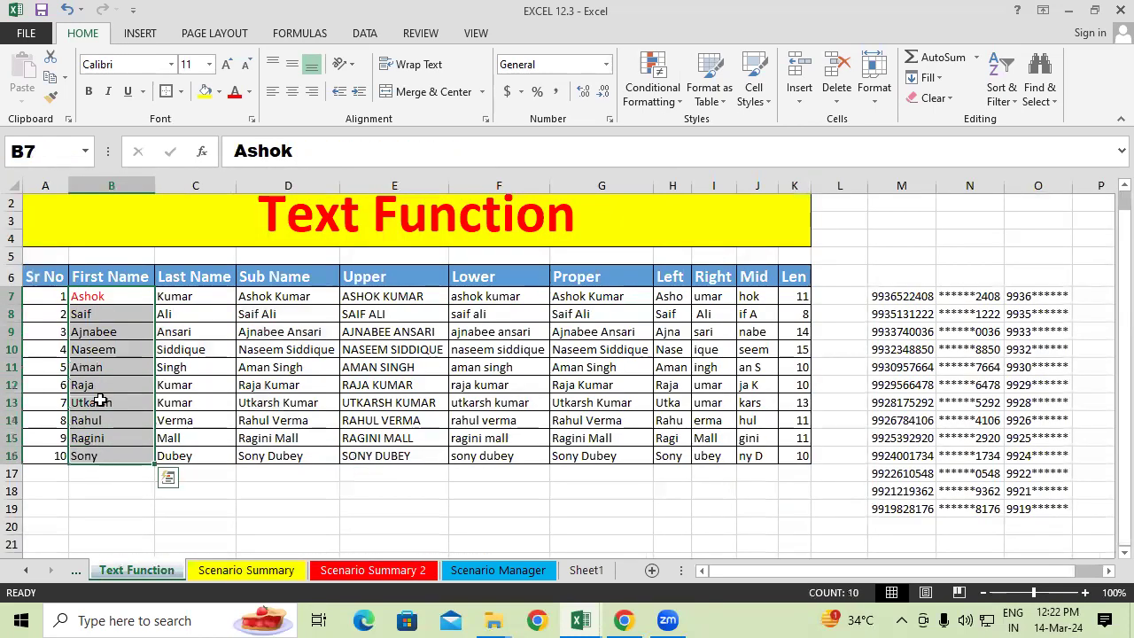
right_click(104, 403)
left_click(114, 77)
Paste the names with Transpose into E6:N6 on Sheet1
left_click(585, 571)
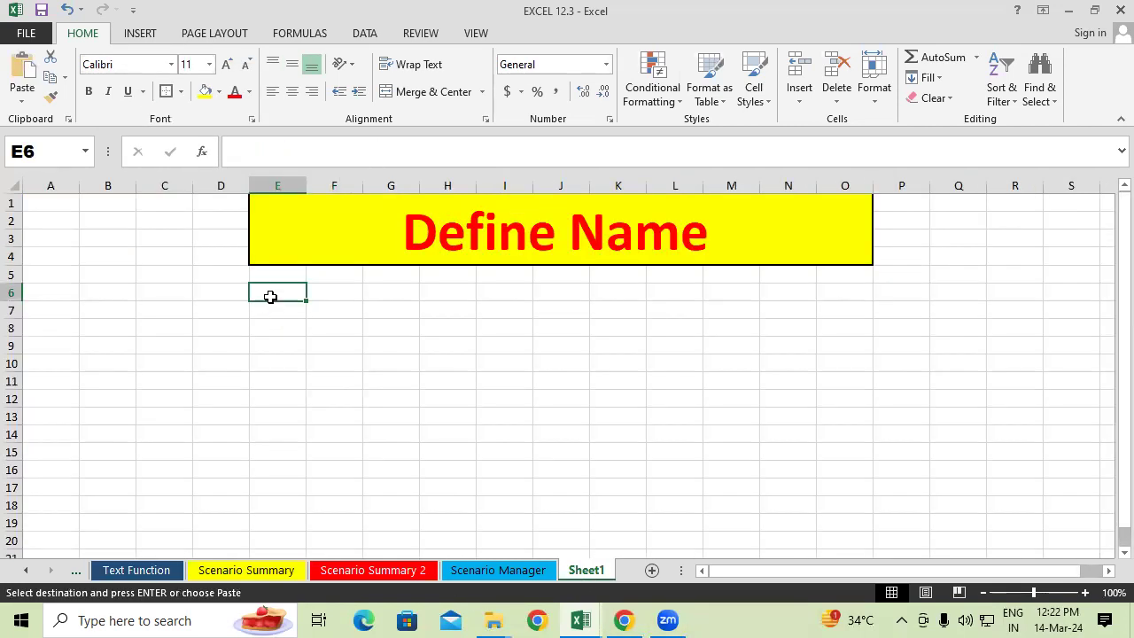
right_click(272, 296)
left_click(329, 353)
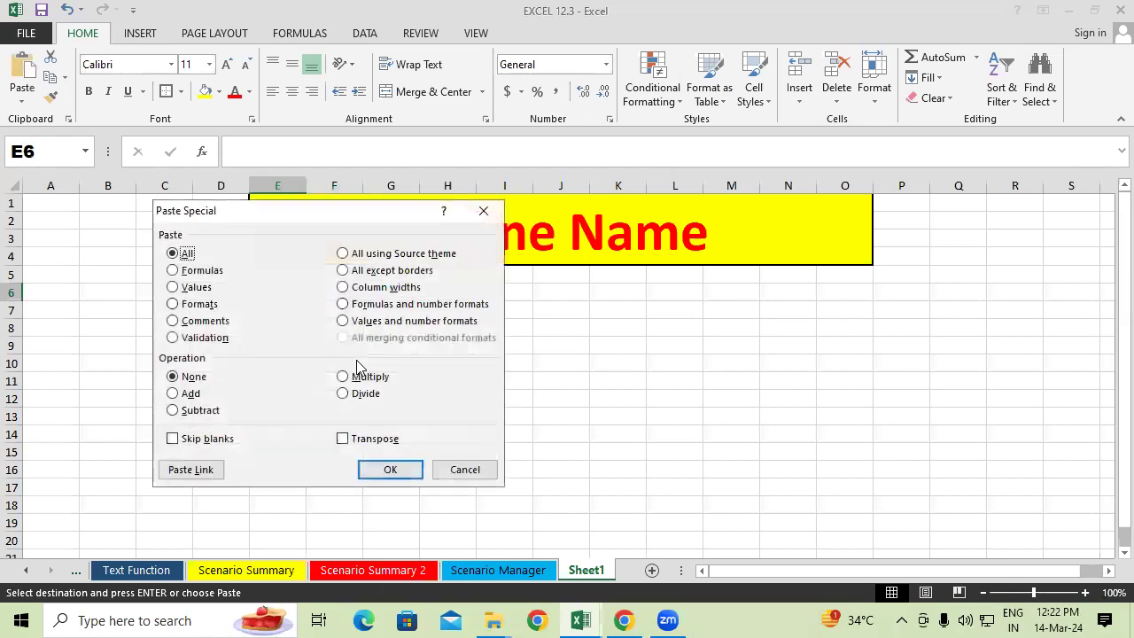
left_click(345, 435)
left_click(376, 463)
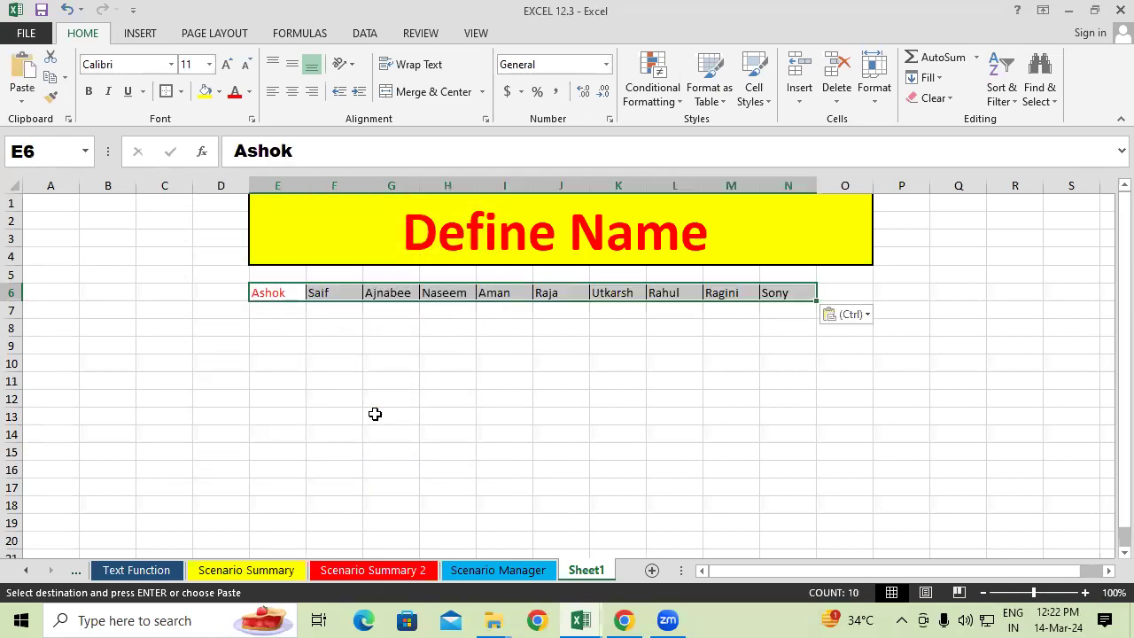
left_click(377, 400)
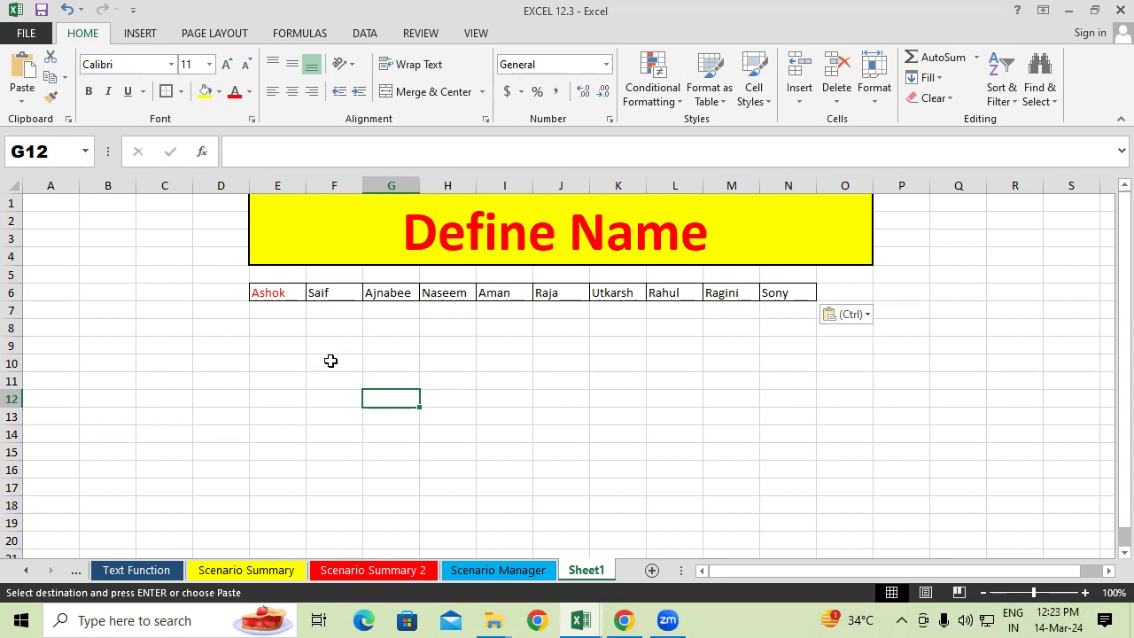
Enter =RANDBETWEEN(10,90) in cell E7
left_click(292, 309)
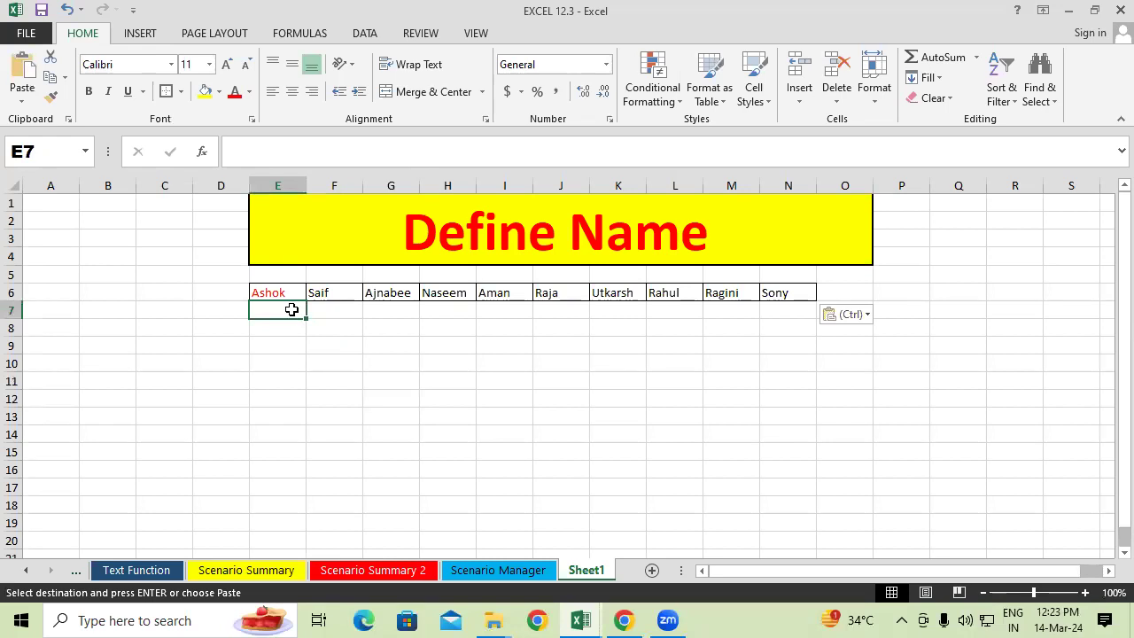
type("=ra")
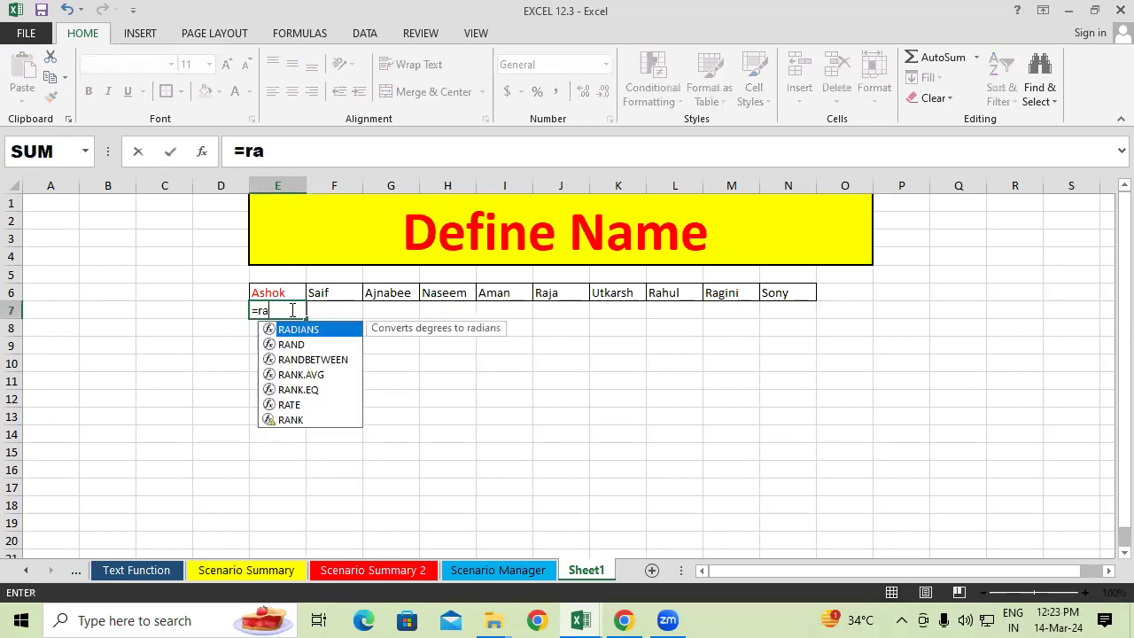
type("nd")
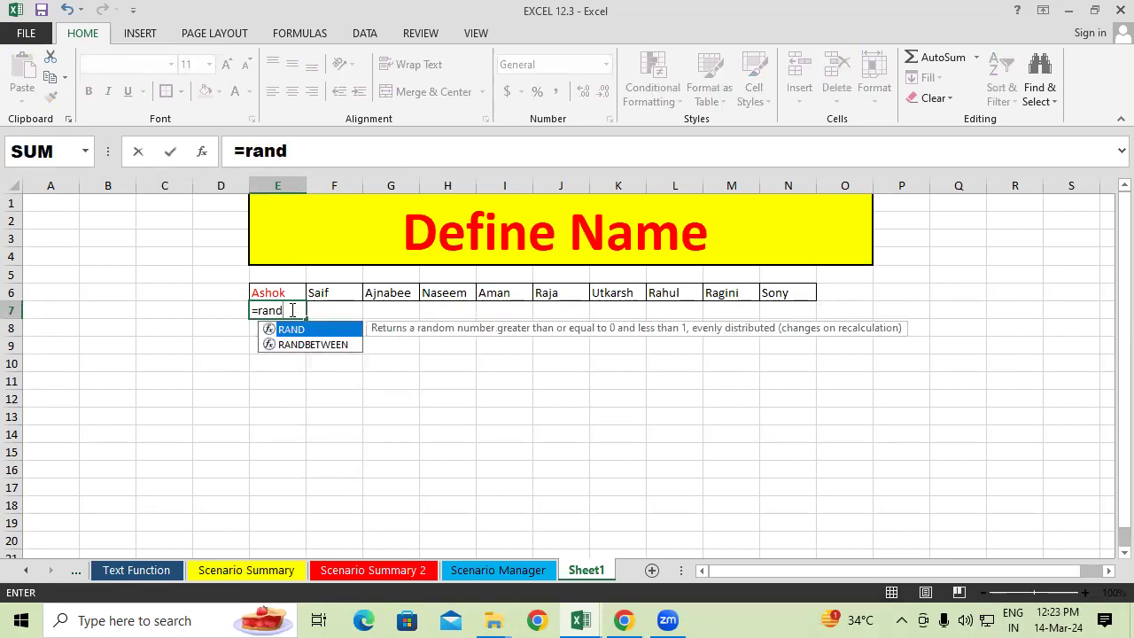
key("Right")
left_click(292, 309)
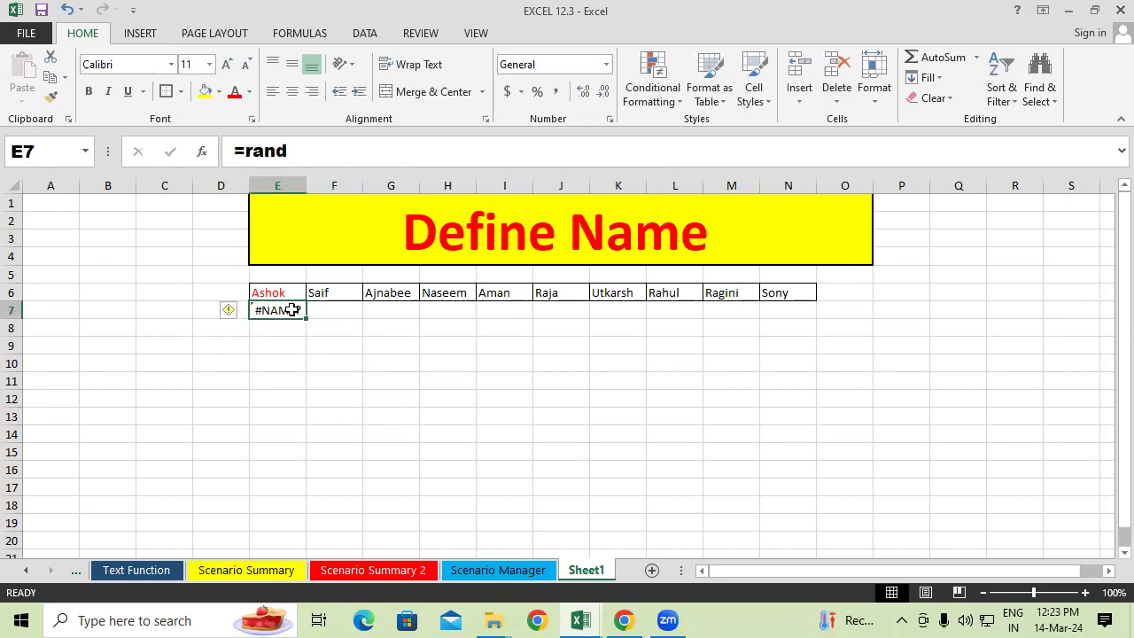
double_click(292, 309)
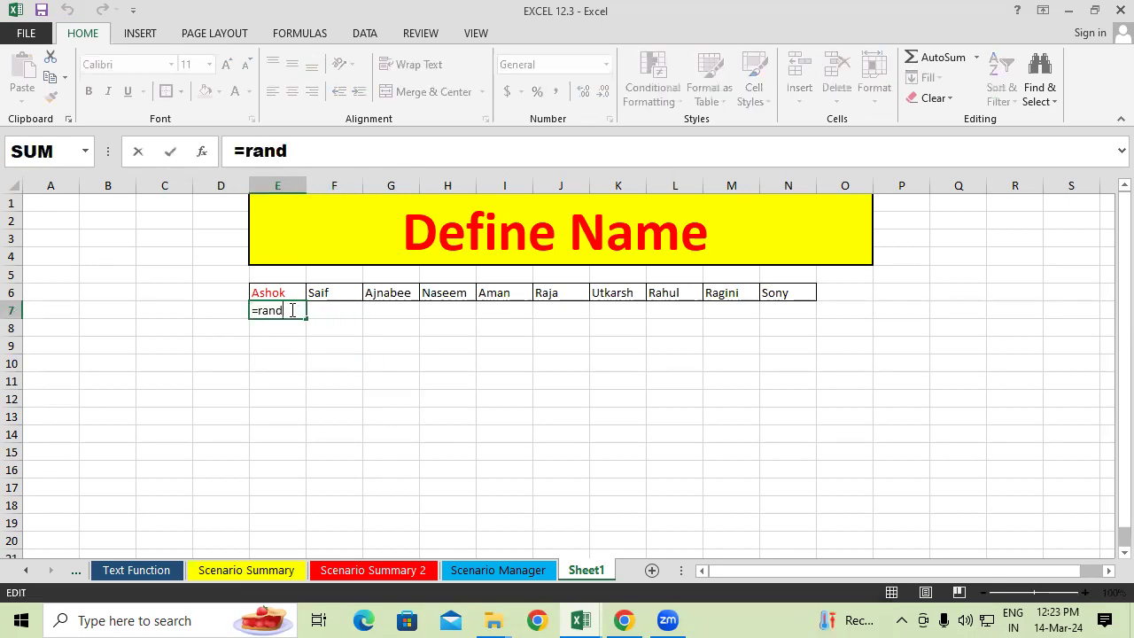
type("v")
key("BackSpace")
type("b")
key("Tab")
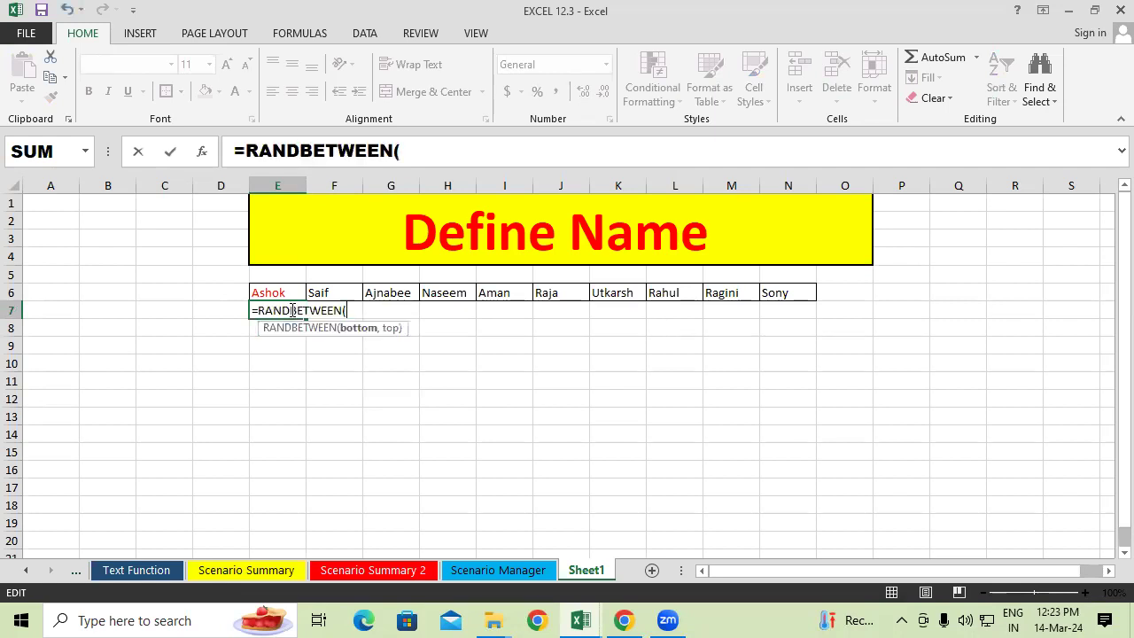
type("10,90")
key("ctrl+Return")
key("Return")
Copy the RANDBETWEEN formula down to E16 and select the E6:N16 table
left_click(292, 310)
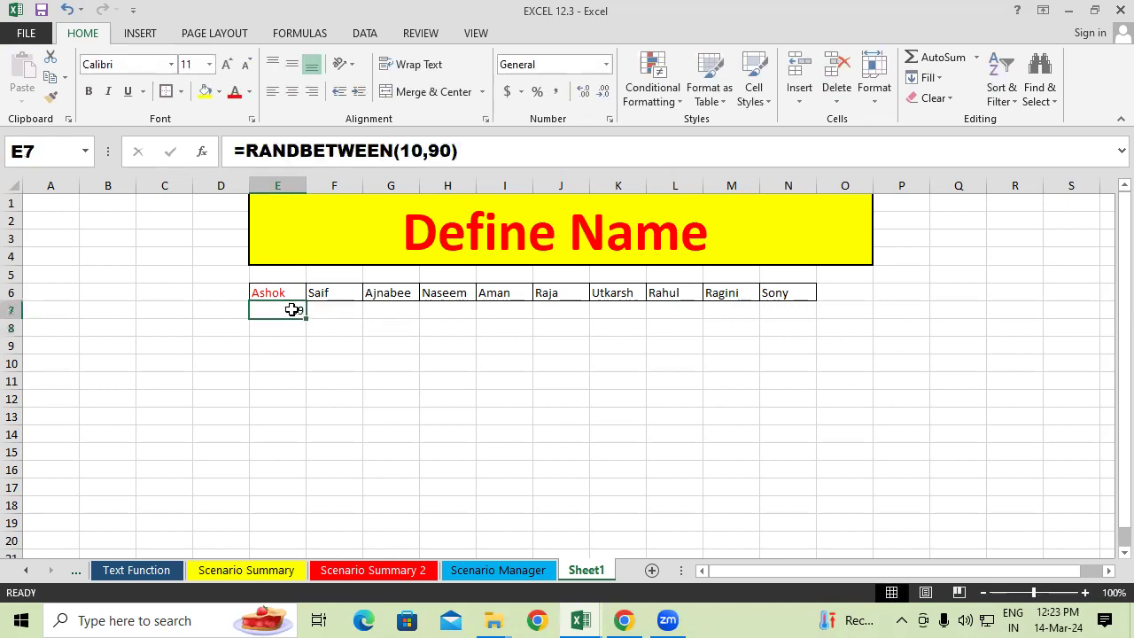
left_click_drag(305, 319, 299, 470)
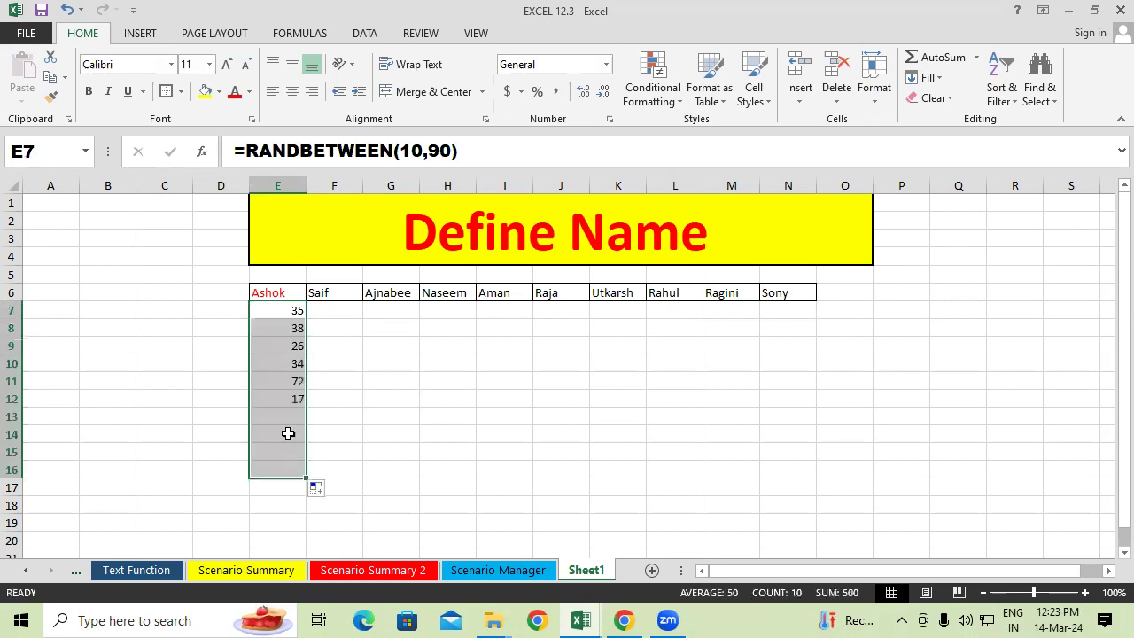
mouse_move(282, 294)
left_mouse_down()
mouse_move(767, 483)
mouse_move(788, 470)
left_mouse_up()
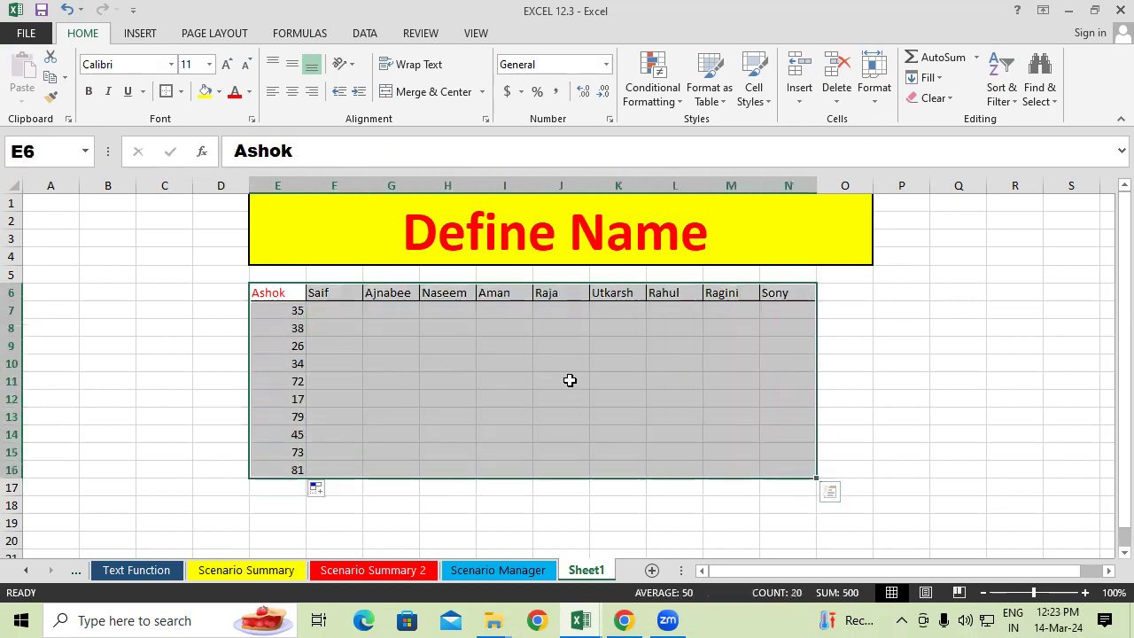
left_click(181, 92)
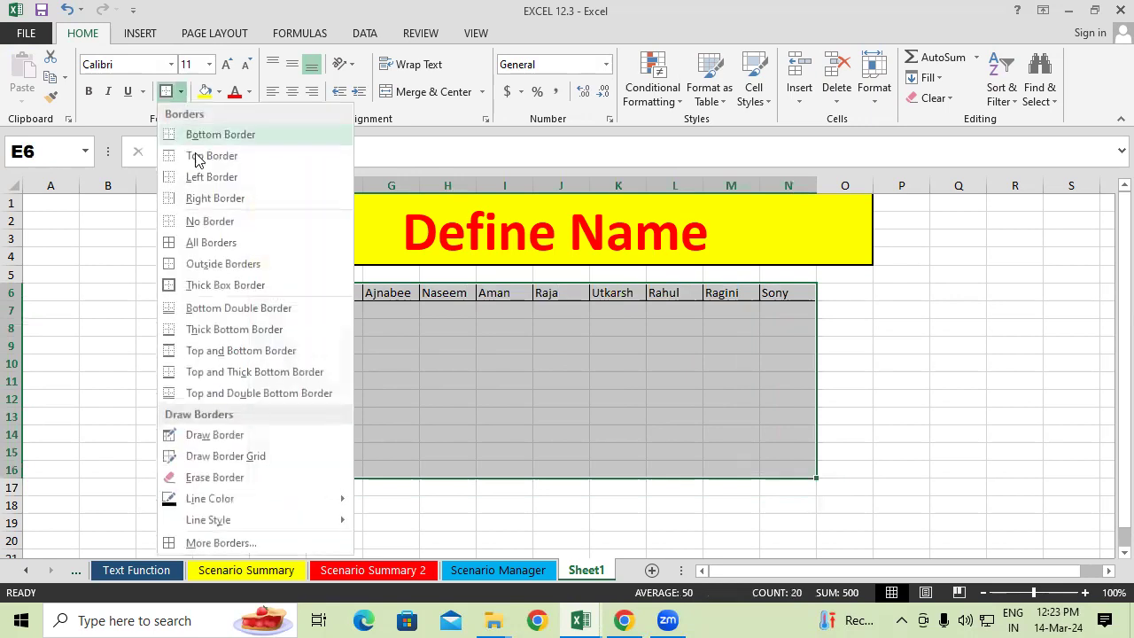
Apply All Borders to the E6:N16 name table and show the Formulas tab
left_click(199, 241)
left_click(312, 34)
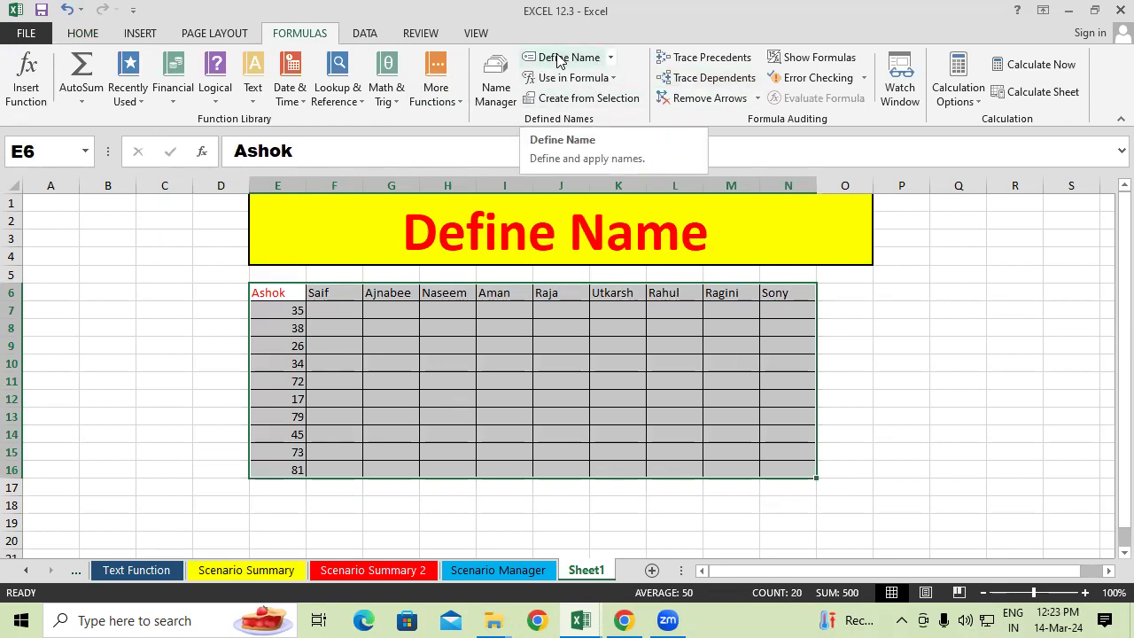
left_click(353, 358)
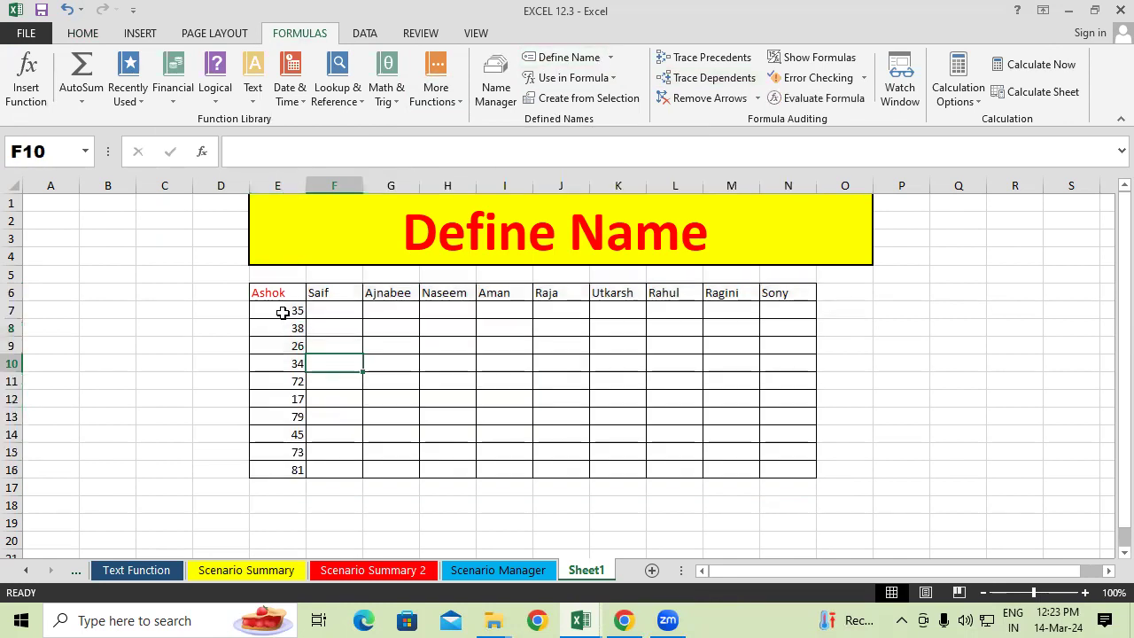
left_click_drag(282, 312, 291, 476)
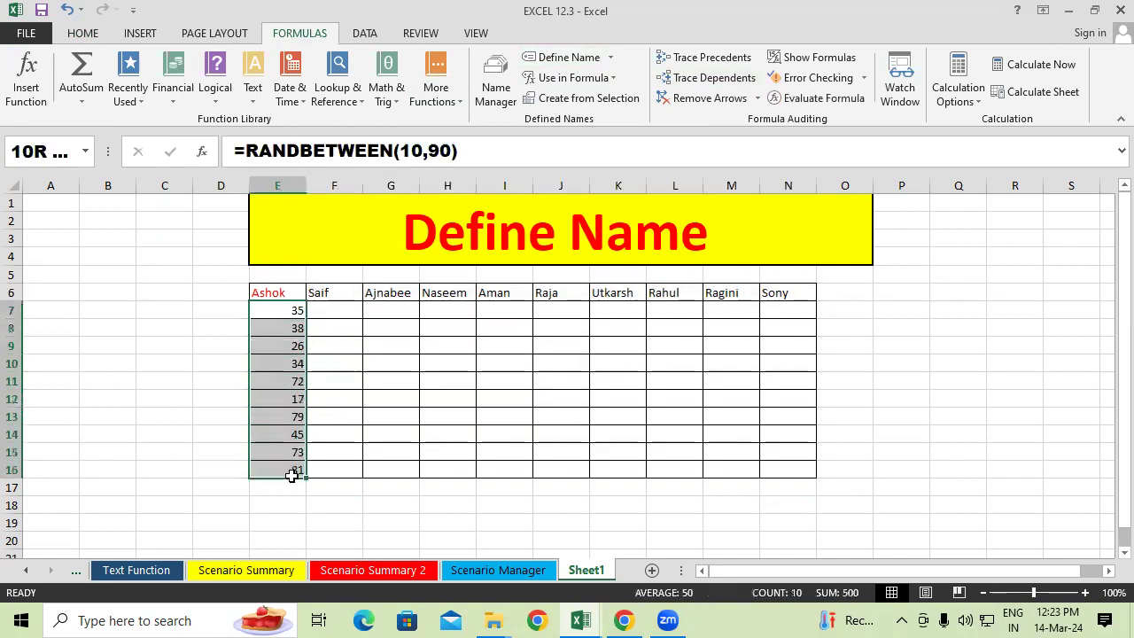
left_click(353, 520)
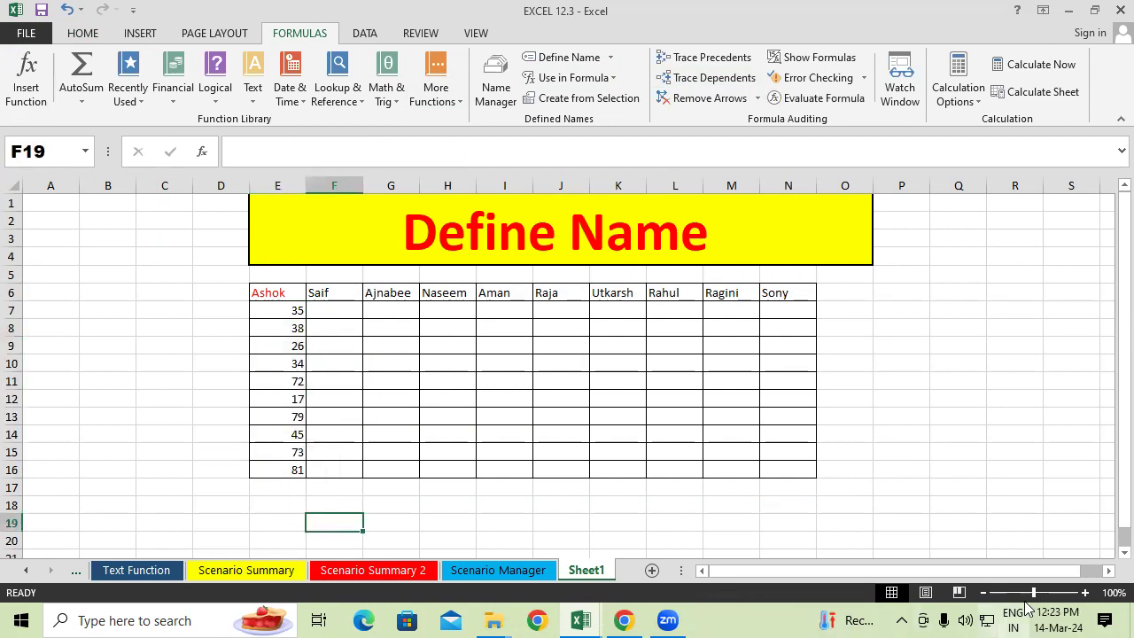
Insert a new blank worksheet, Sheet2
left_click(1108, 570)
left_click(1074, 481)
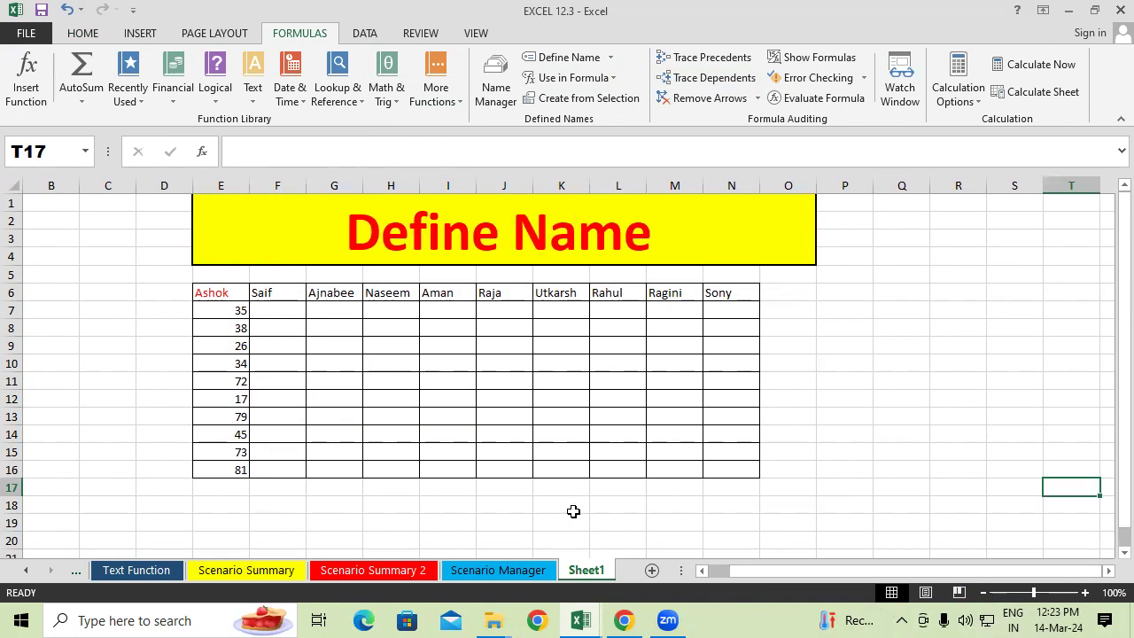
left_click(651, 571)
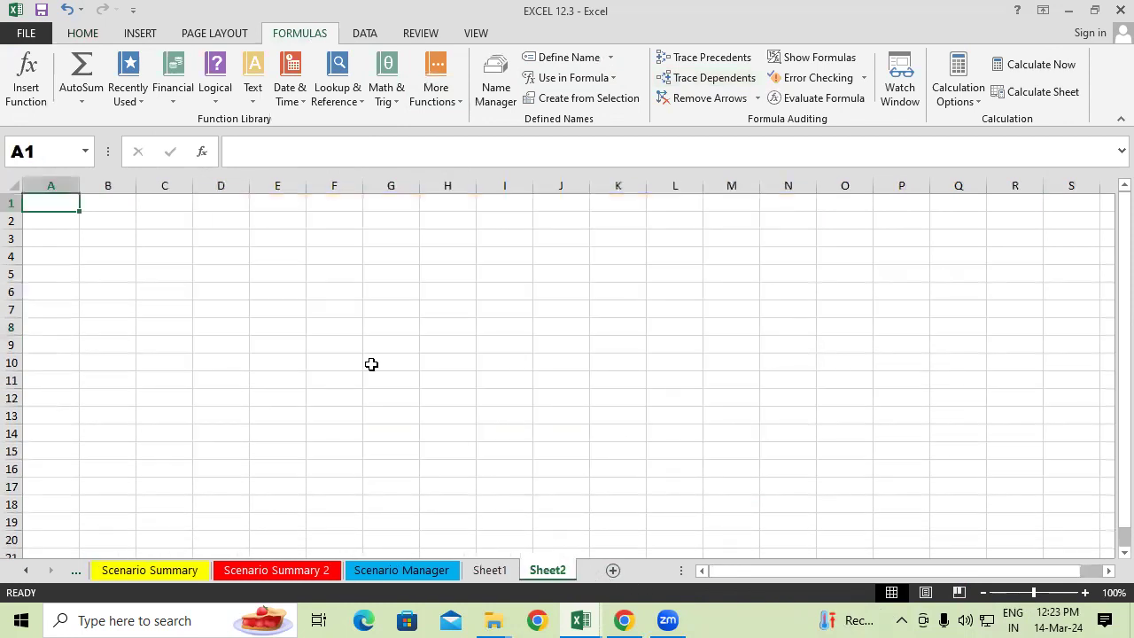
In Sheet2 cell F8, enter =SUM(Sheet1!E7:E16), returning 585
left_click(337, 327)
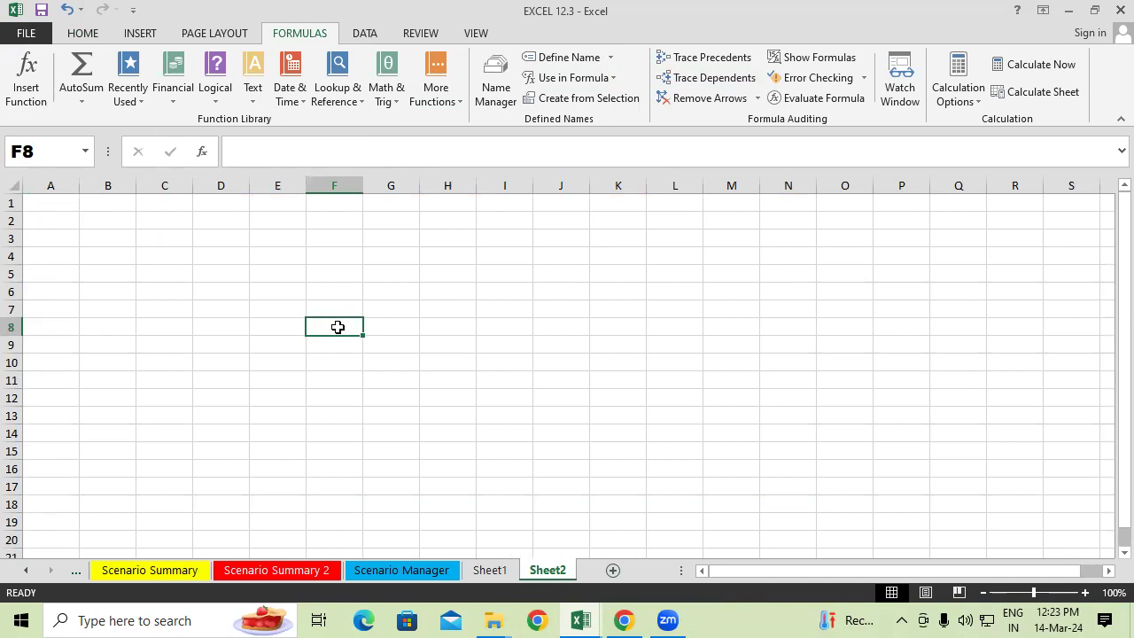
type("=sum")
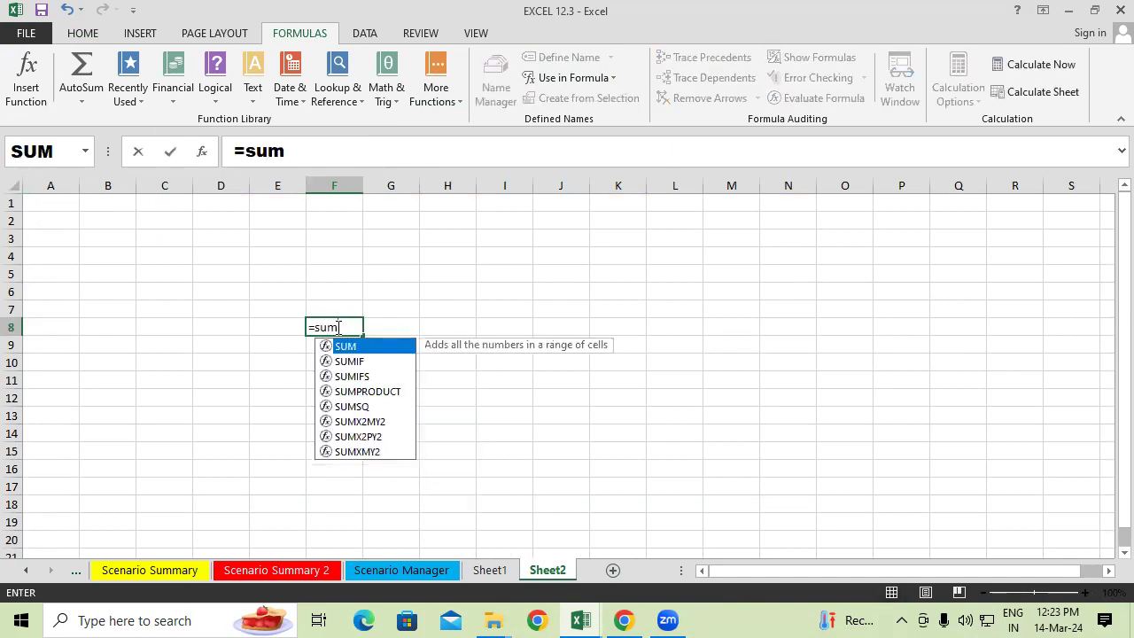
key("Tab")
left_click(490, 570)
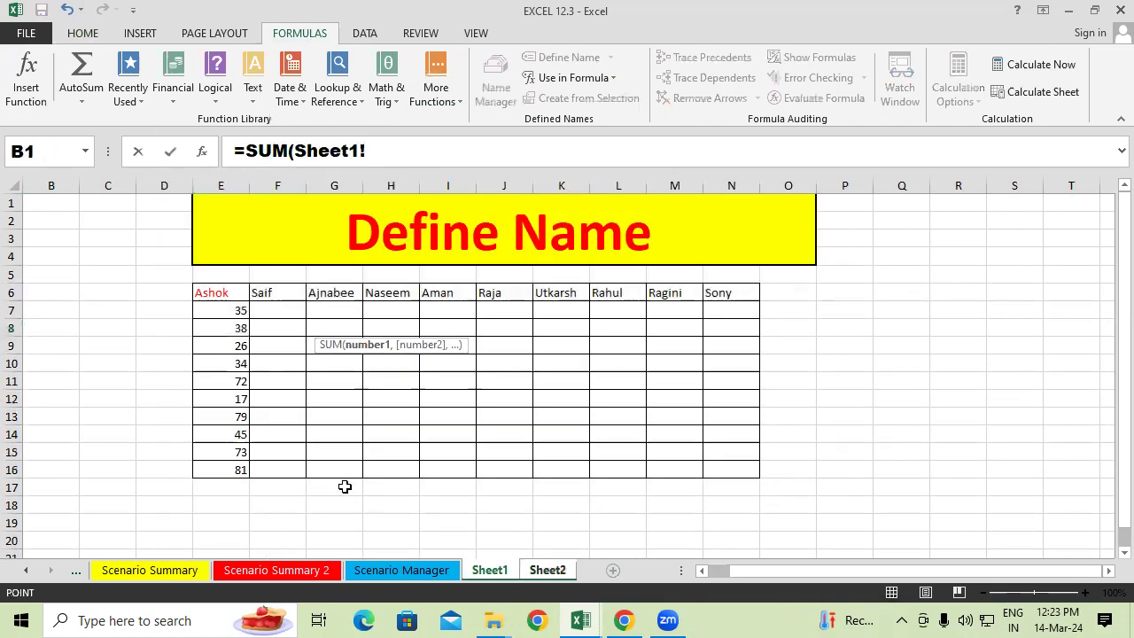
left_click_drag(231, 317, 229, 470)
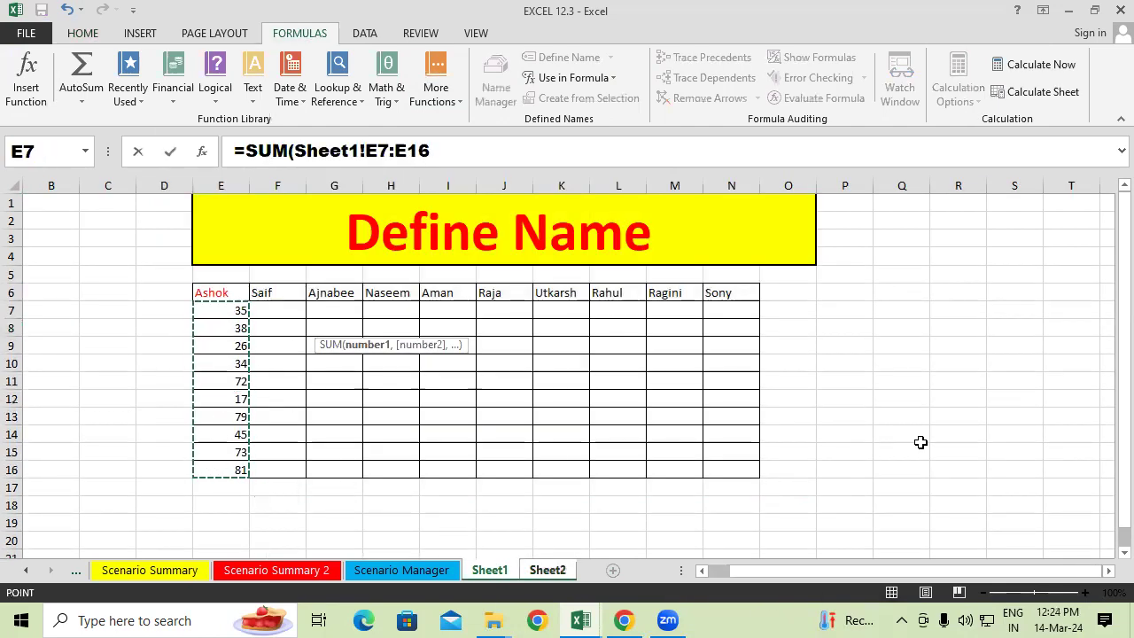
type(")")
key("Return")
Check F8's formula, then switch between Sheet1 and Sheet2
left_click(328, 326)
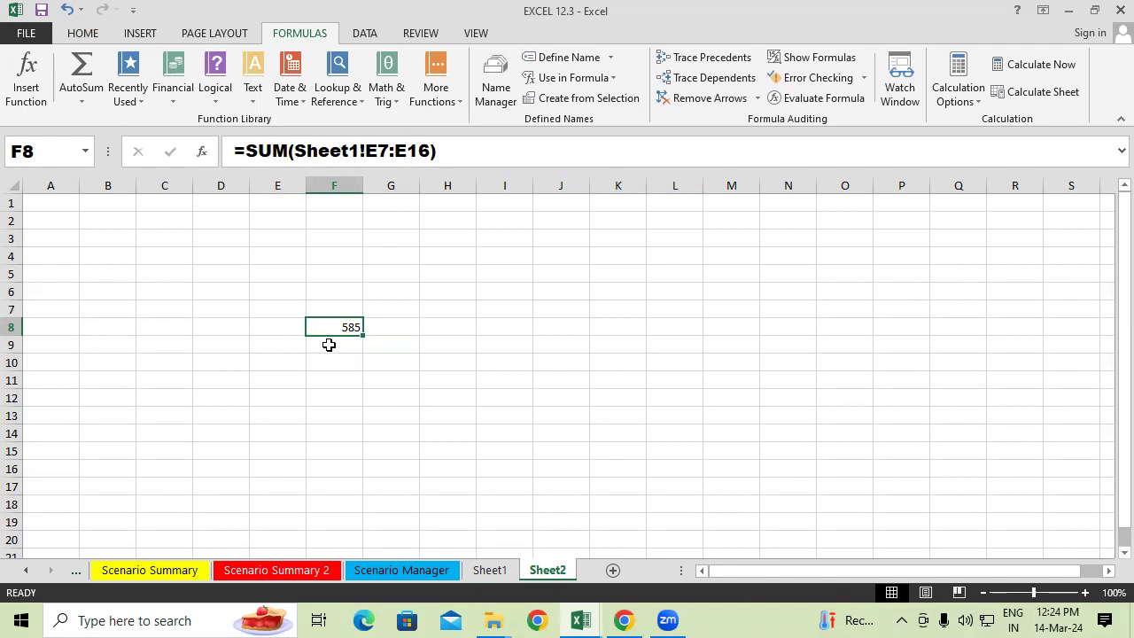
left_click(456, 322)
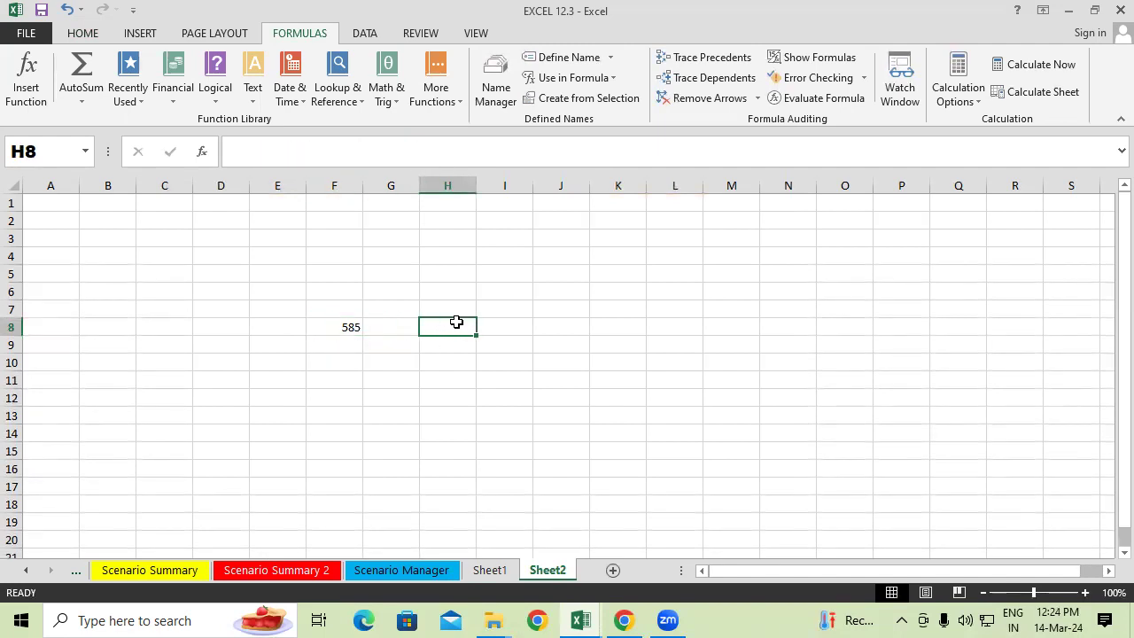
left_click(490, 571)
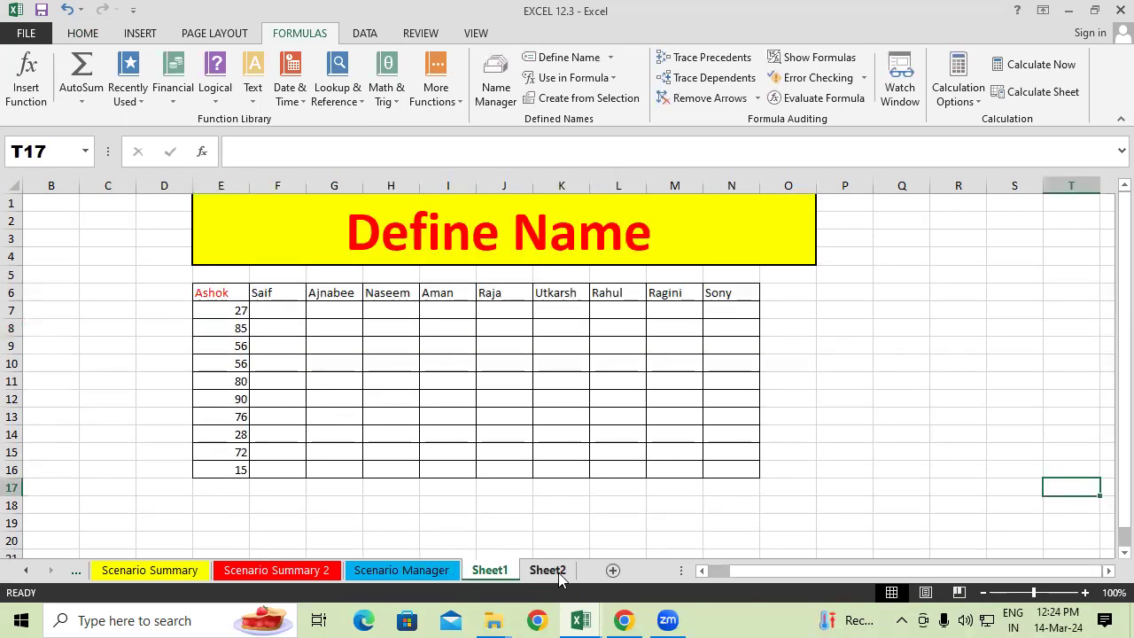
left_click(548, 570)
Copy Sheet1's E7:N16 and paste it back over itself as plain values
left_click(488, 571)
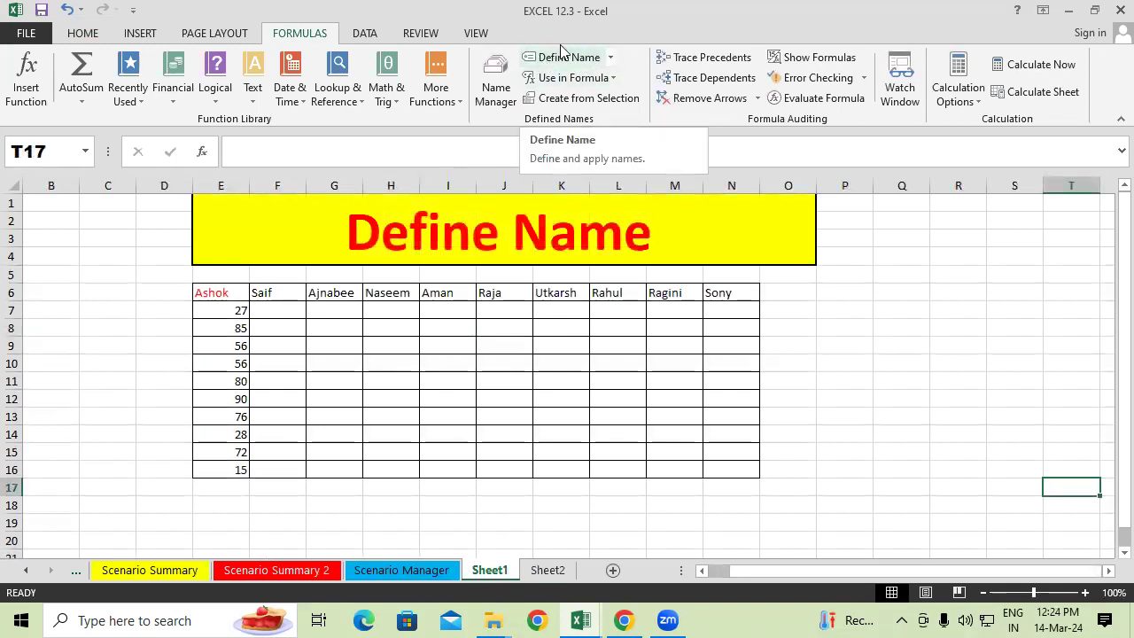
mouse_move(213, 308)
left_mouse_down()
mouse_move(243, 475)
mouse_move(745, 464)
left_mouse_up()
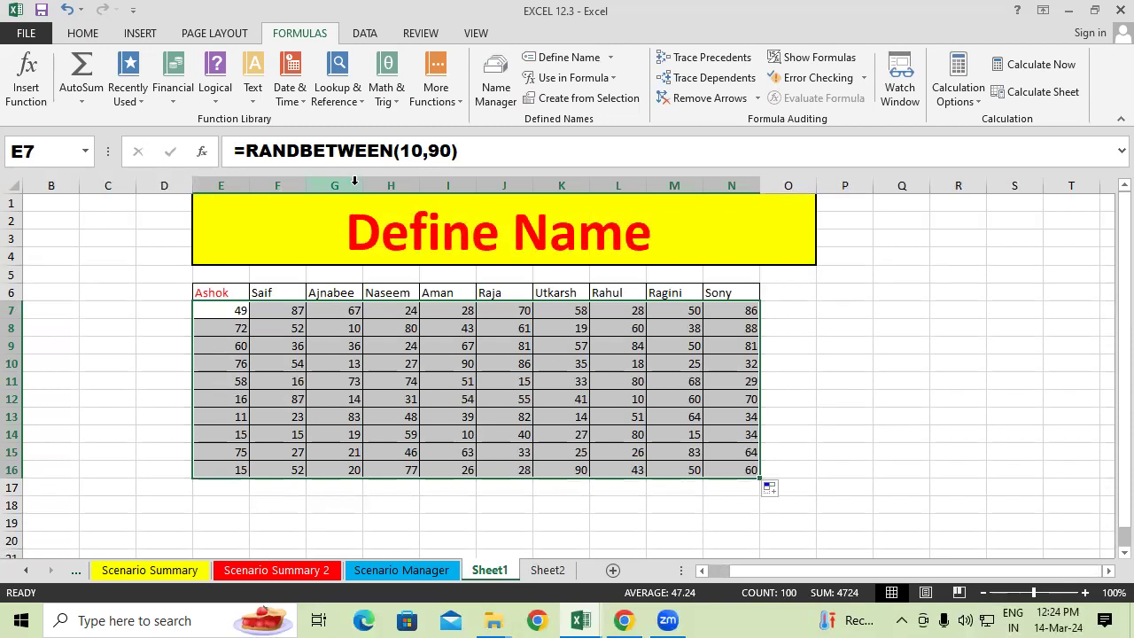
right_click(322, 327)
left_click(372, 283)
right_click(339, 334)
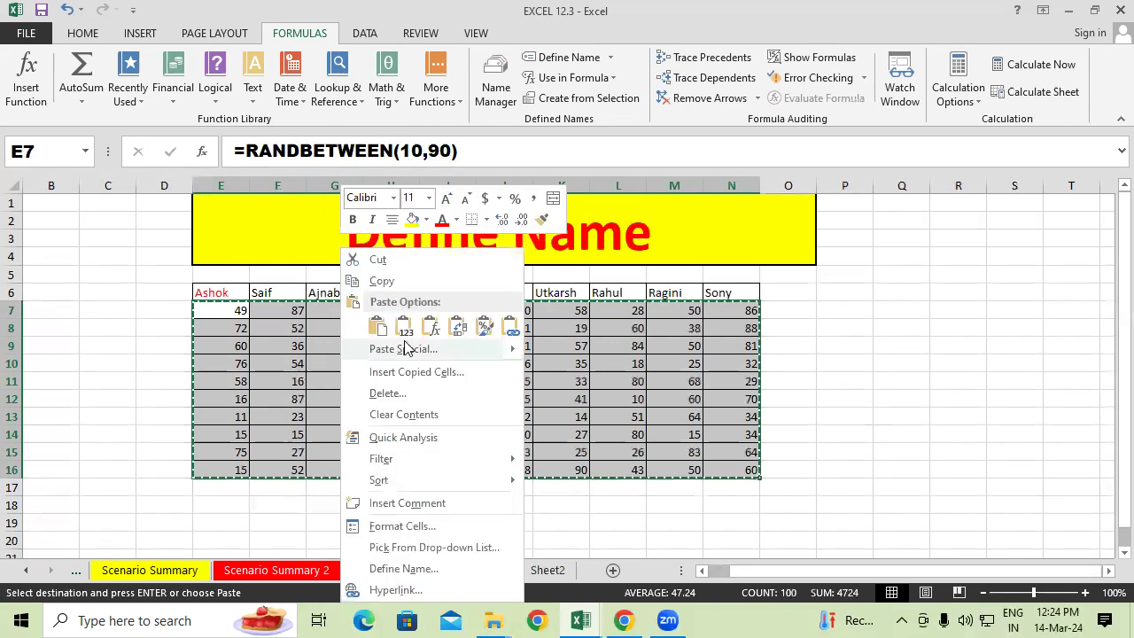
left_click(400, 327)
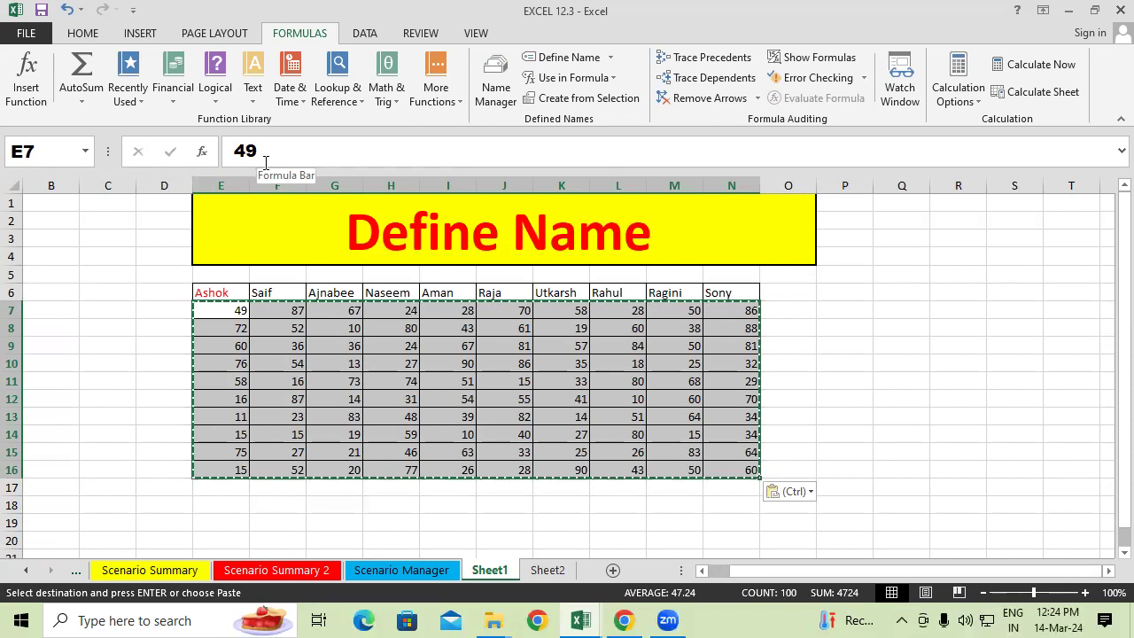
key("Escape")
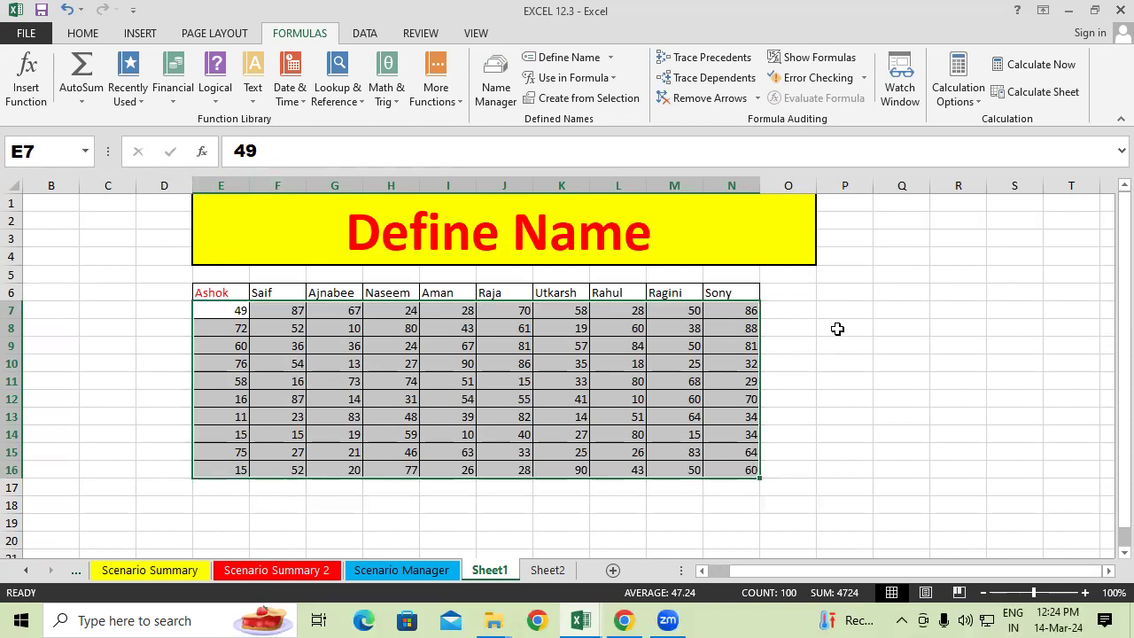
left_click(873, 328)
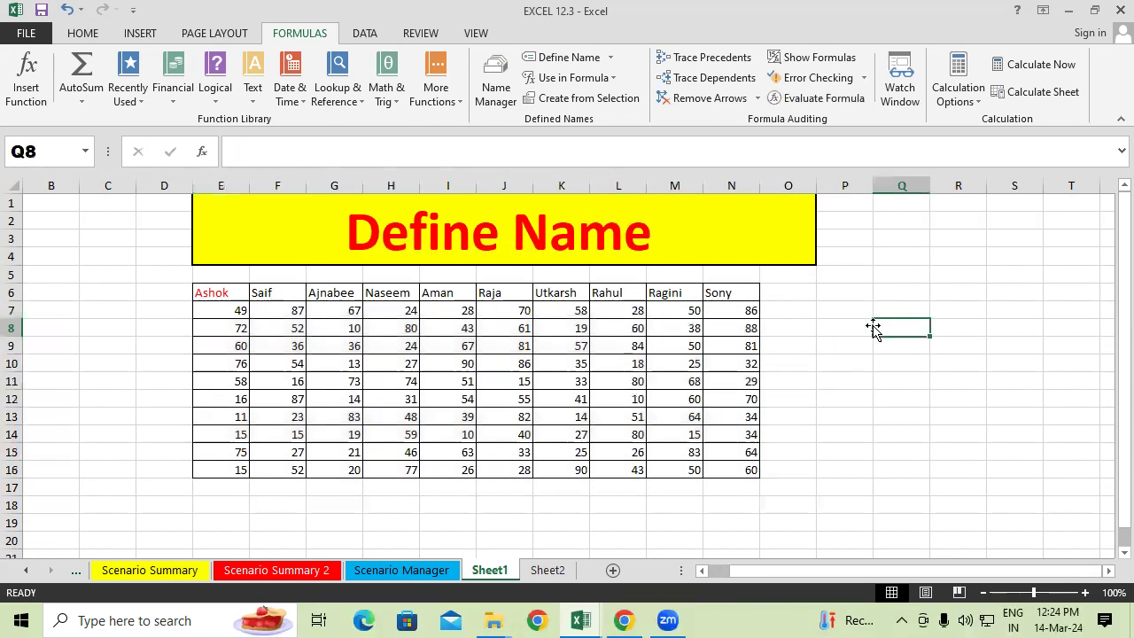
type("=sum")
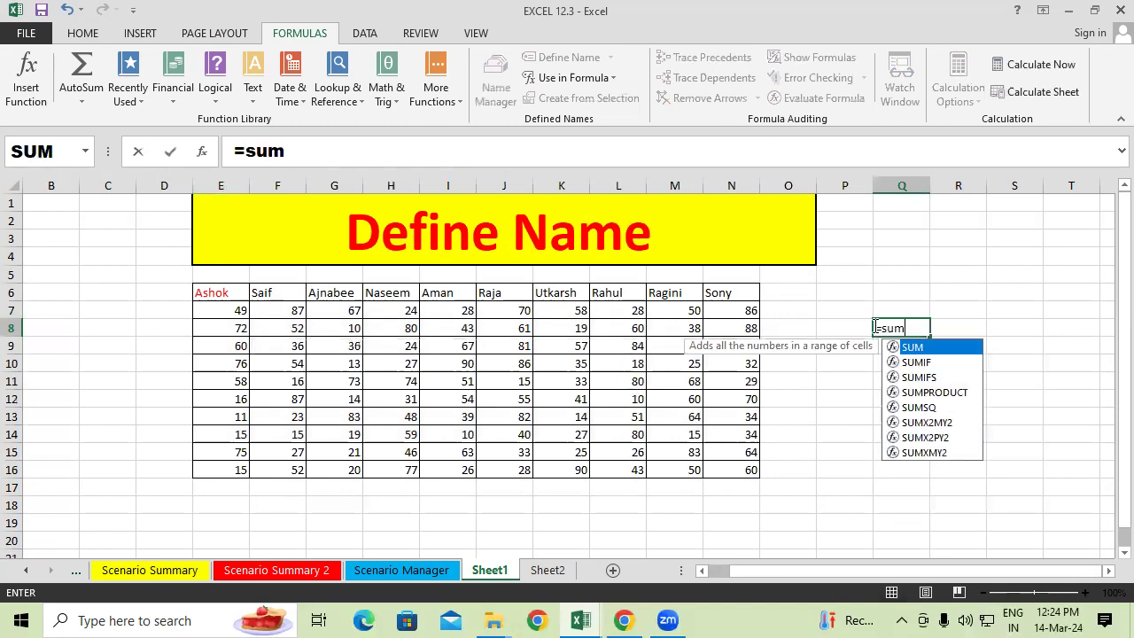
key("Tab")
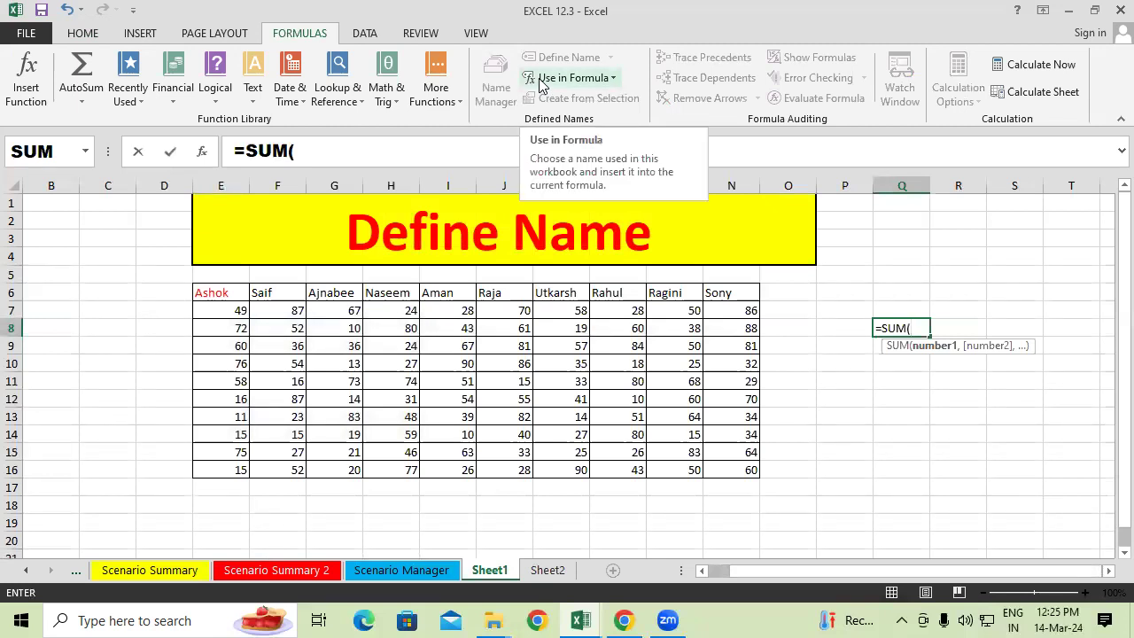
key("Escape")
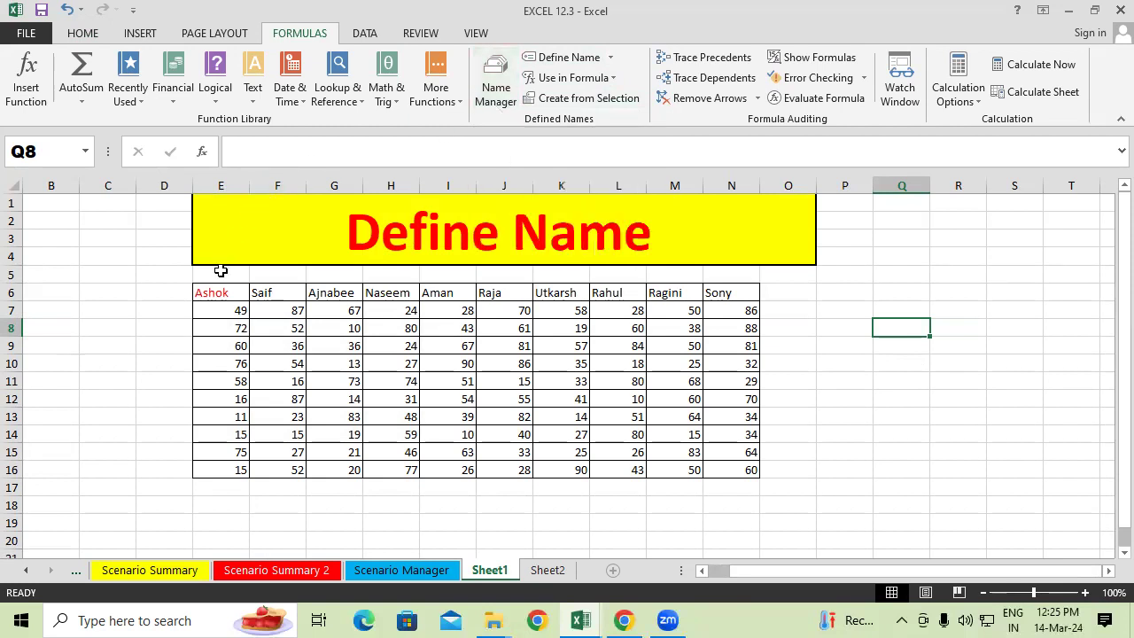
left_click_drag(217, 293, 221, 469)
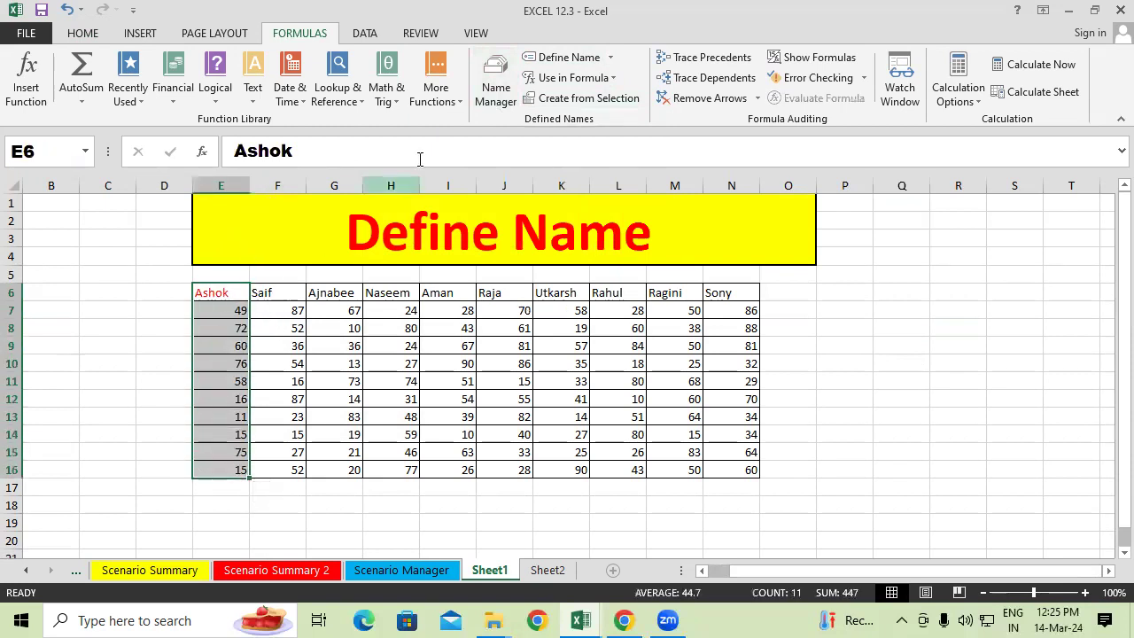
left_click(498, 92)
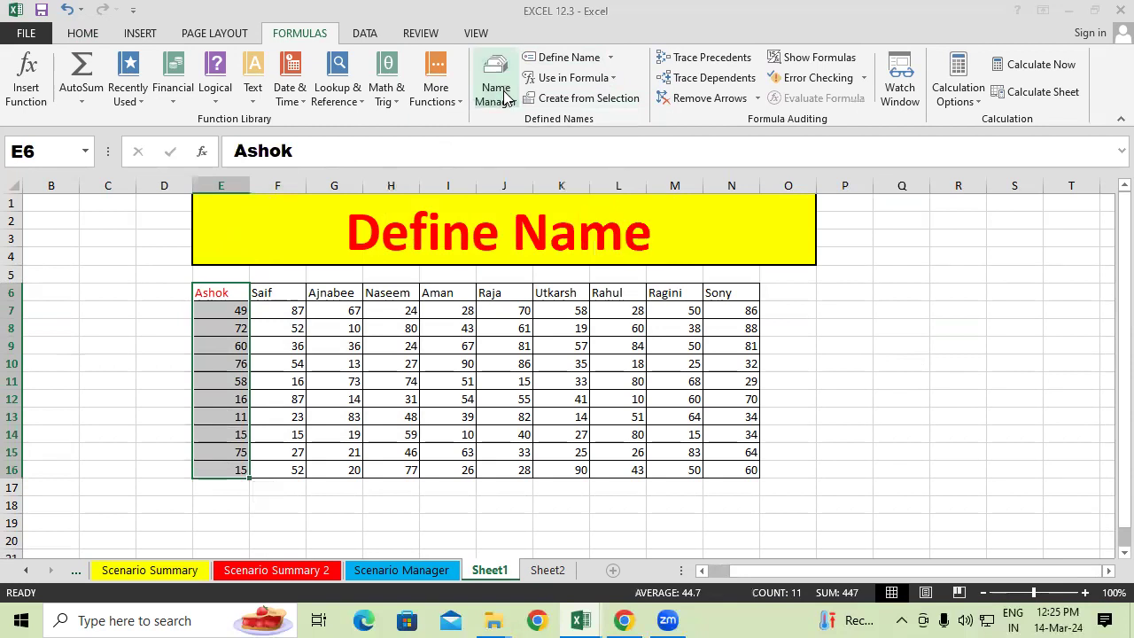
left_click_drag(256, 227, 516, 55)
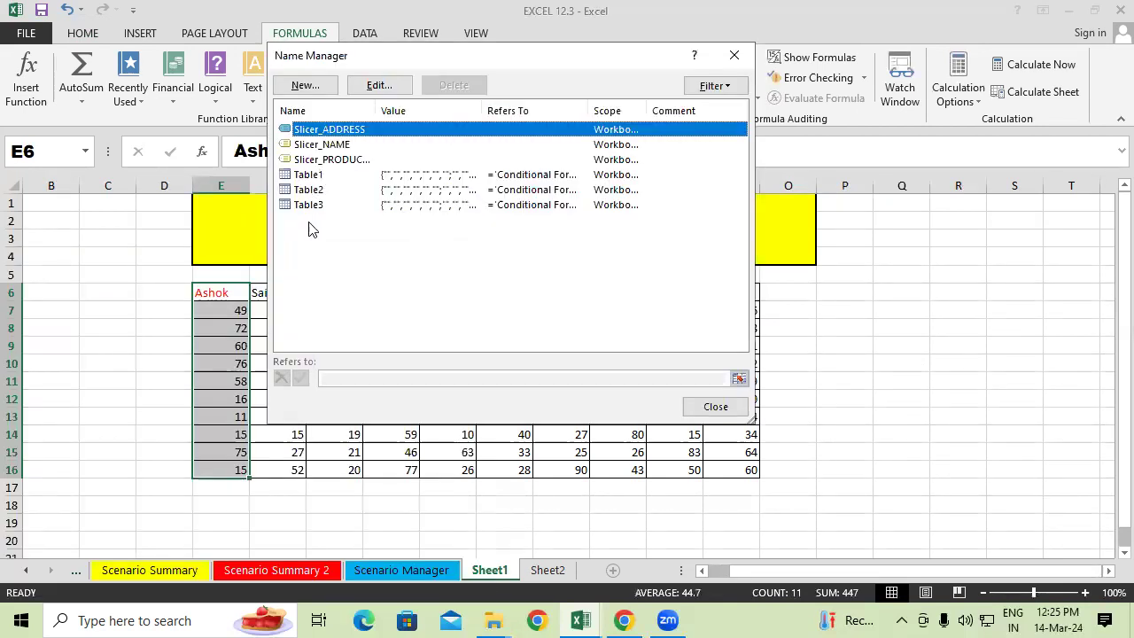
left_click_drag(295, 219, 399, 174)
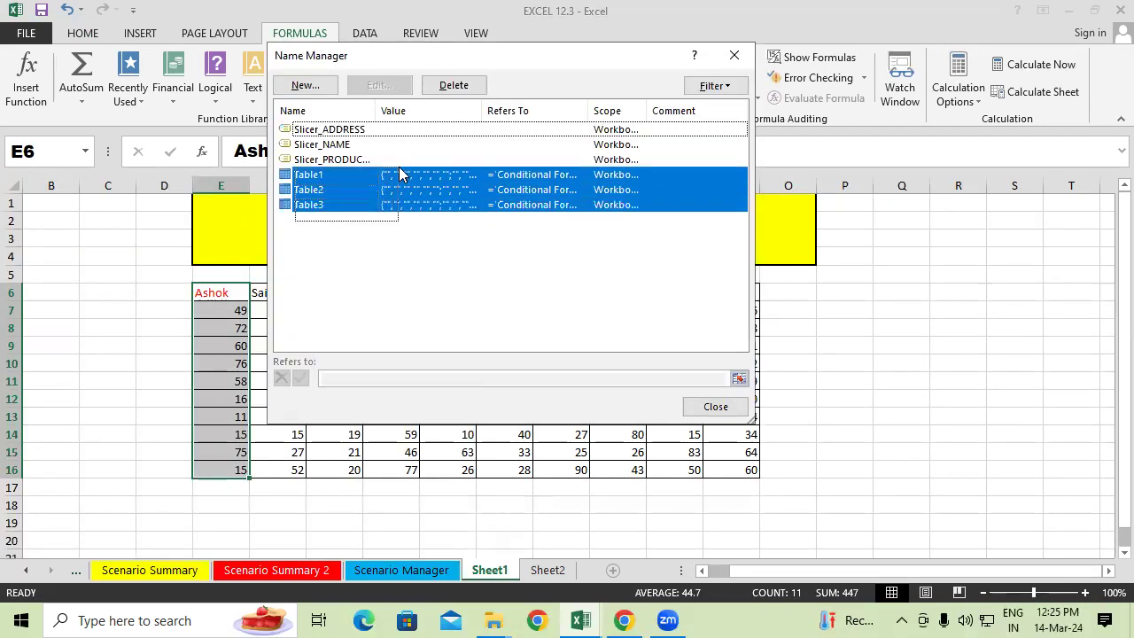
left_click(324, 130)
left_click(330, 144)
left_click(344, 130)
left_click(342, 144)
left_click(340, 160)
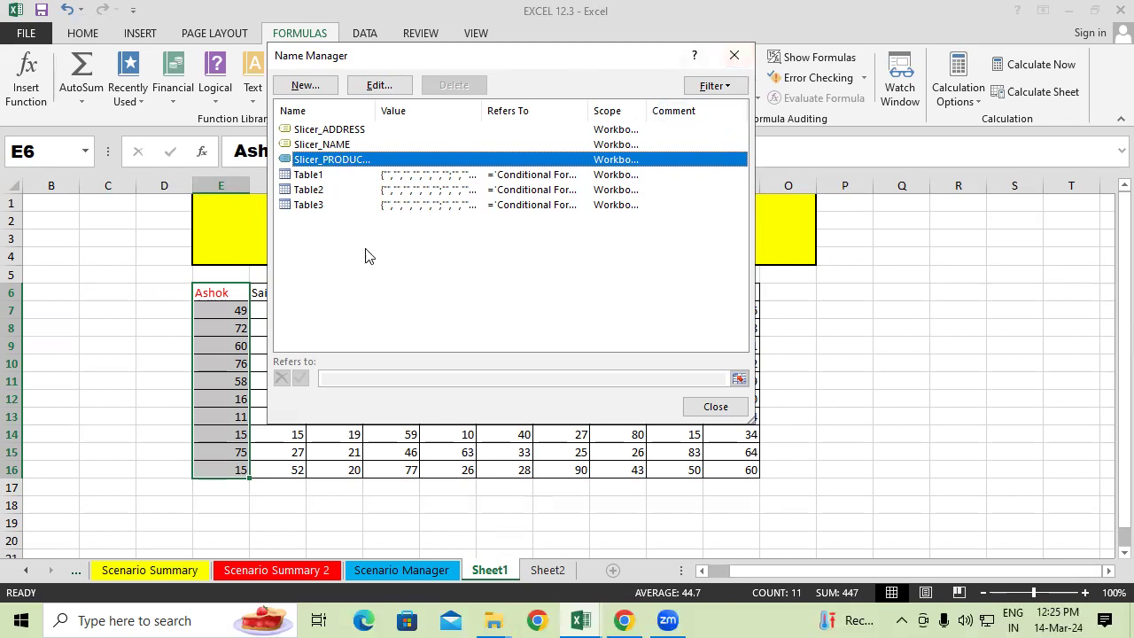
left_click(735, 56)
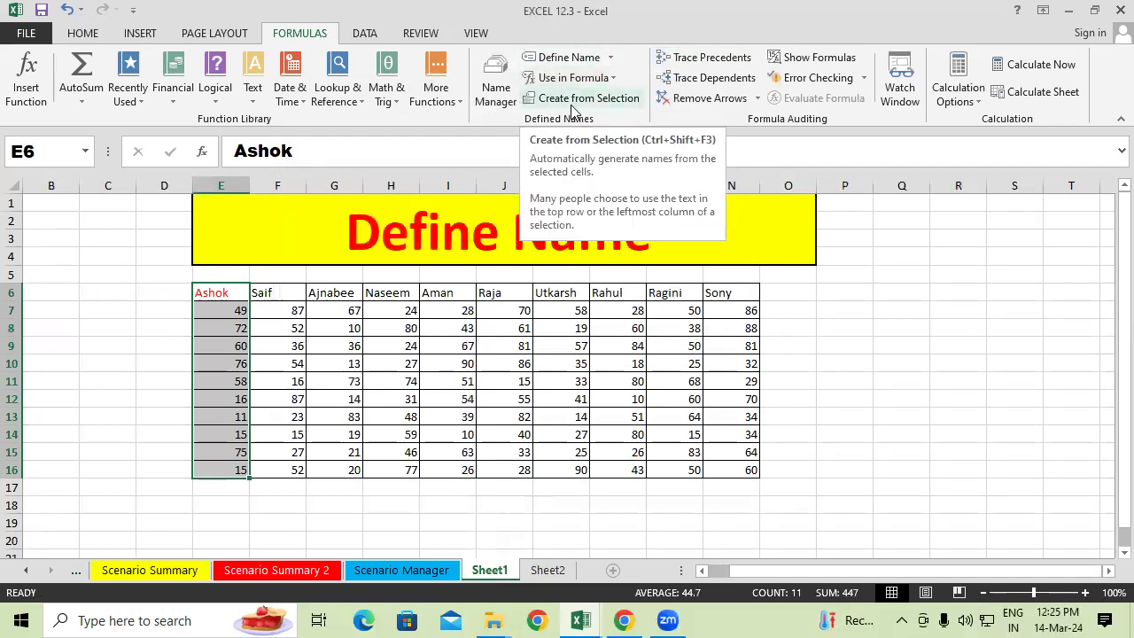
Use Define Name to name E6:E16 'Ashok' and F6:F16 'Saif'
left_click_drag(216, 292, 212, 470)
left_click(572, 59)
left_click(478, 173)
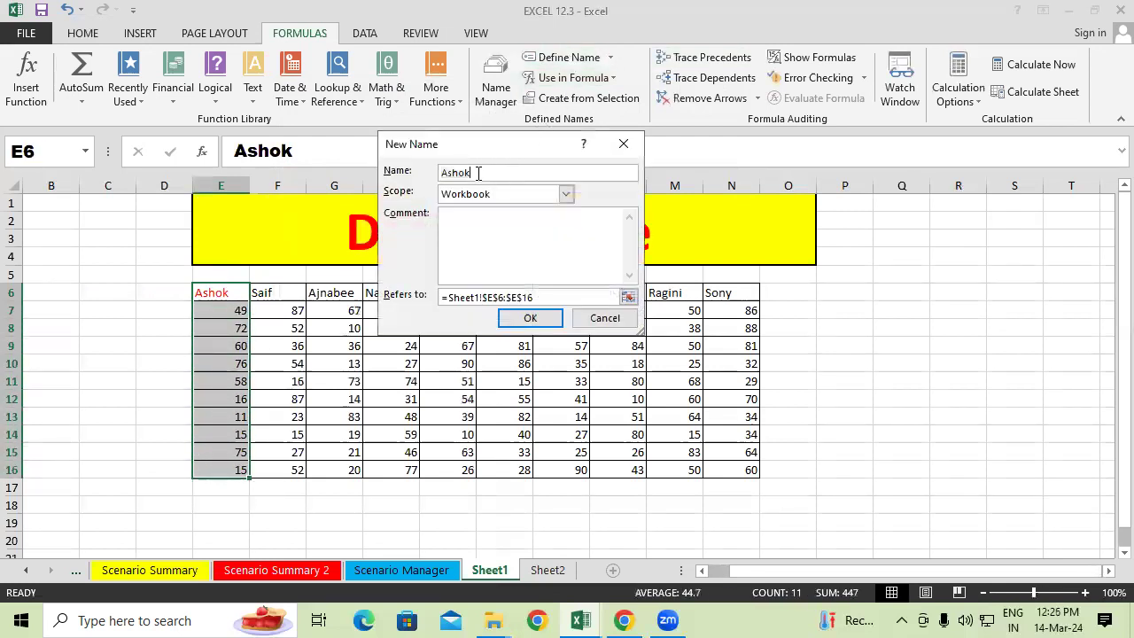
left_click(529, 318)
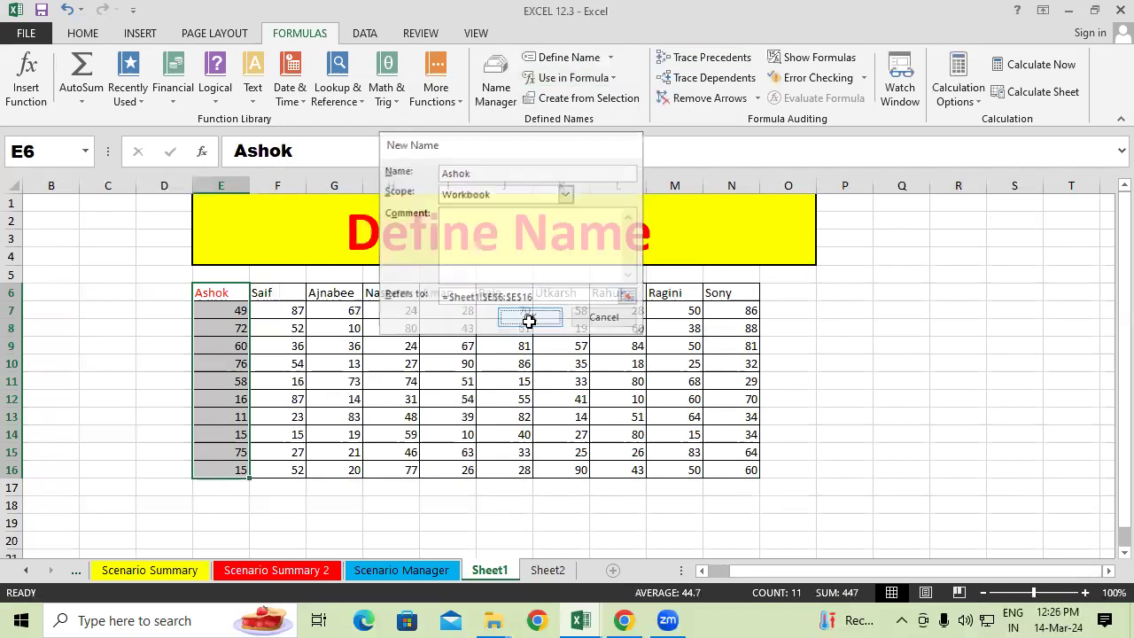
left_click_drag(265, 294, 269, 469)
left_click(572, 58)
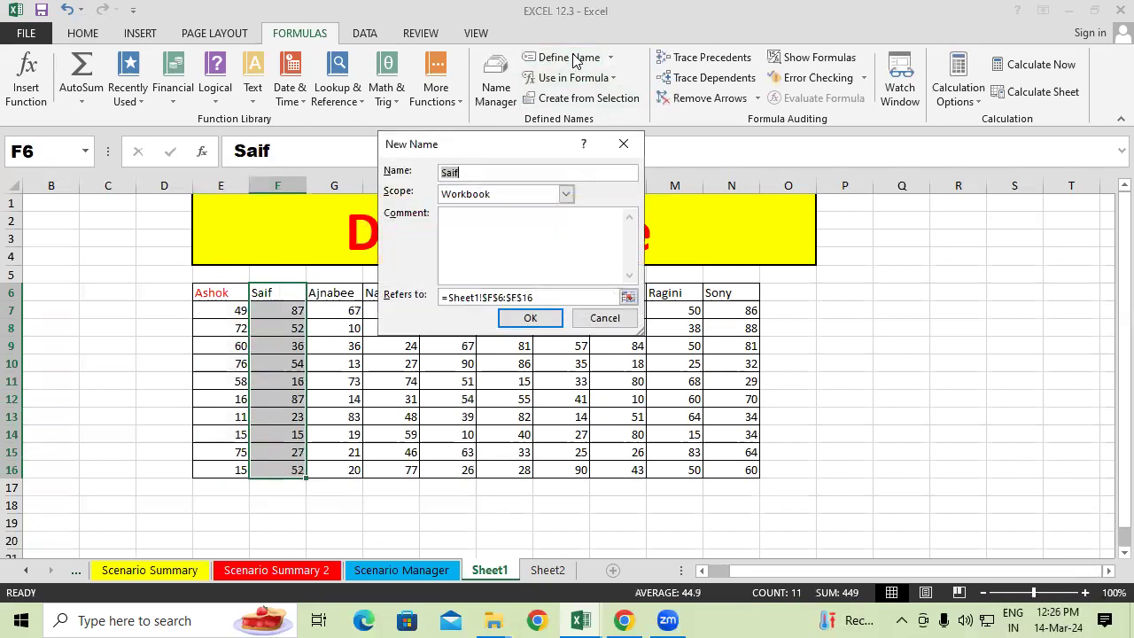
left_click(529, 319)
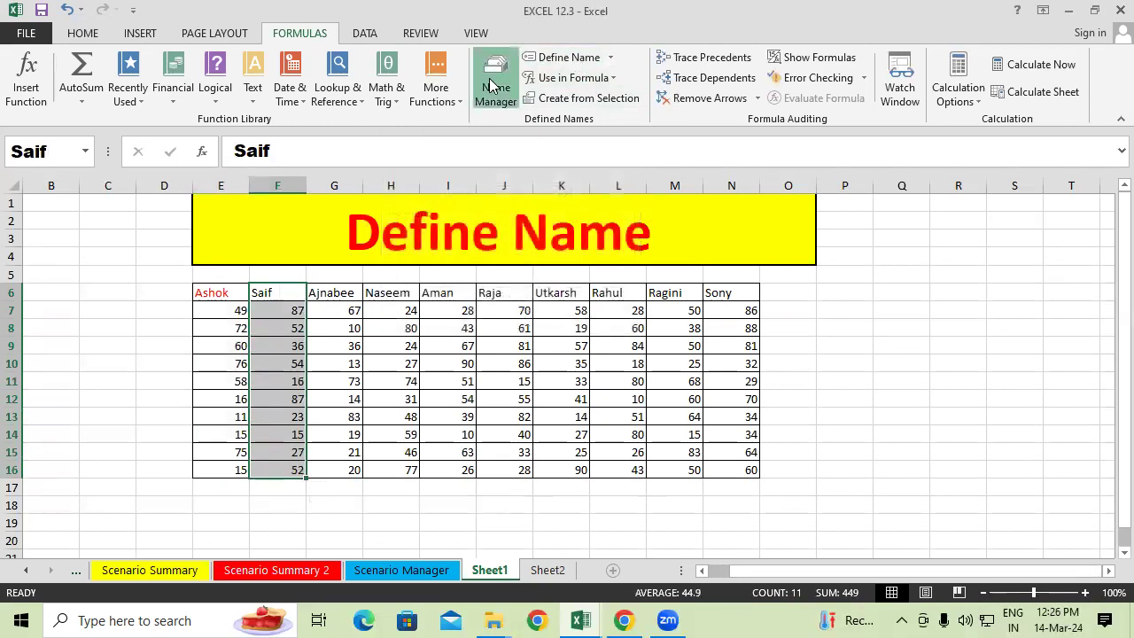
Review the Ashok and Saif ranges in Name Manager, then select neighbouring name columns
left_click(492, 84)
left_click(312, 144)
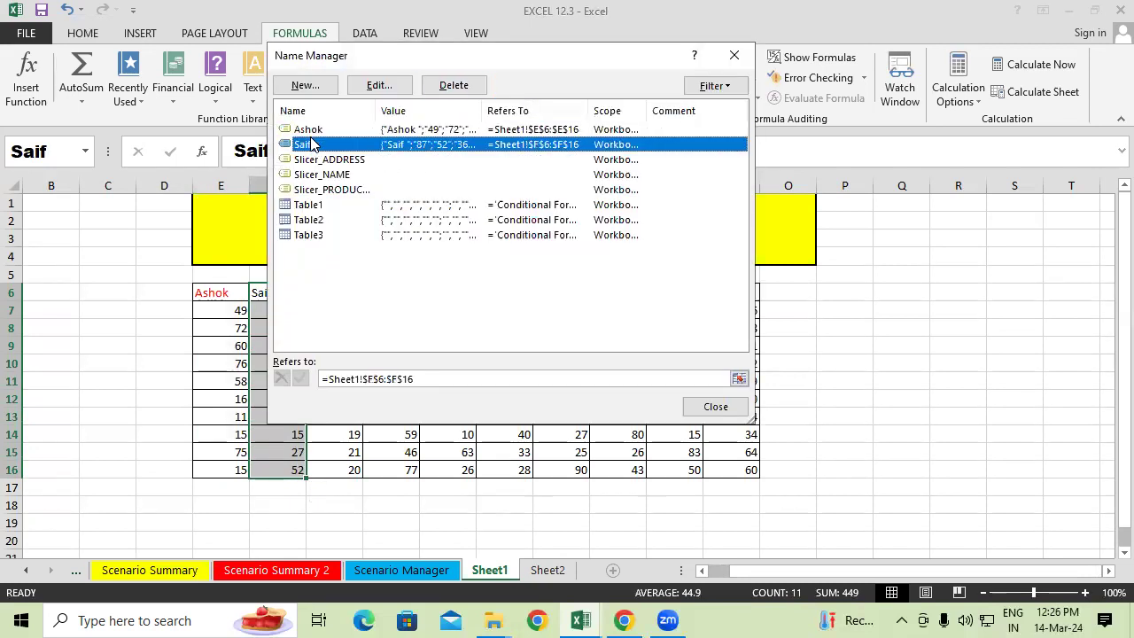
left_click(314, 131)
left_click(314, 145)
left_click(315, 131)
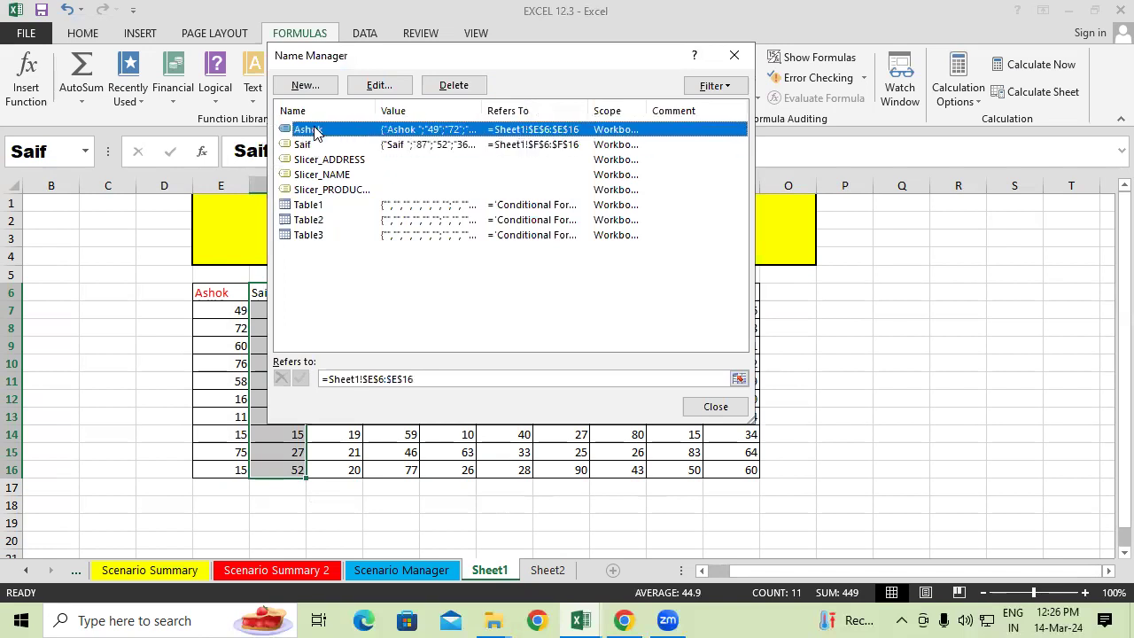
left_click(733, 55)
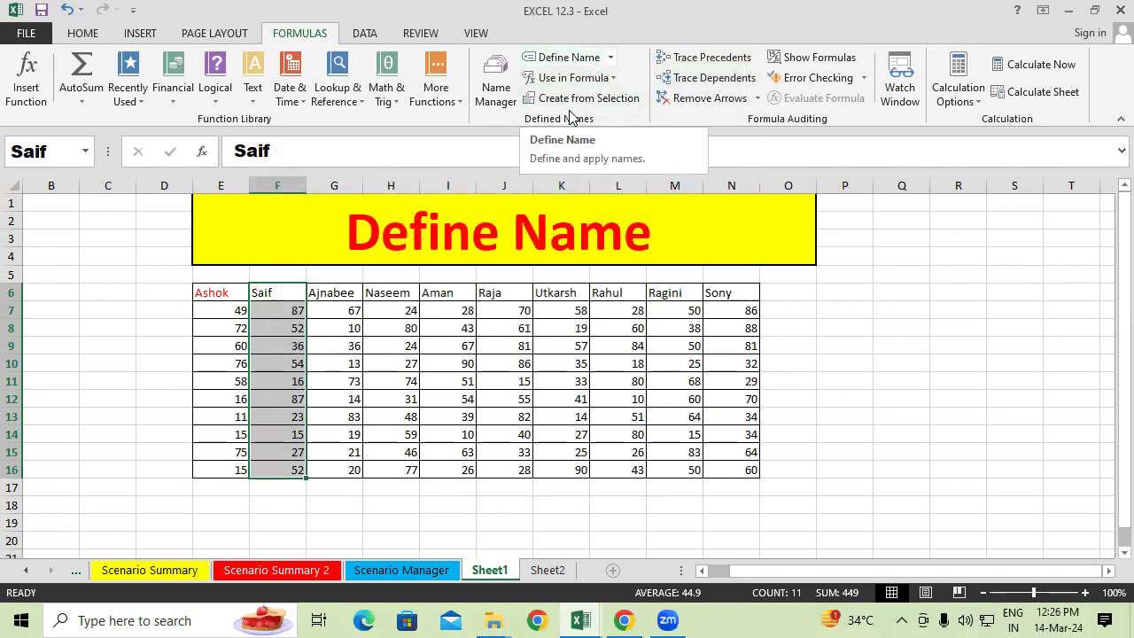
left_click_drag(351, 295, 355, 469)
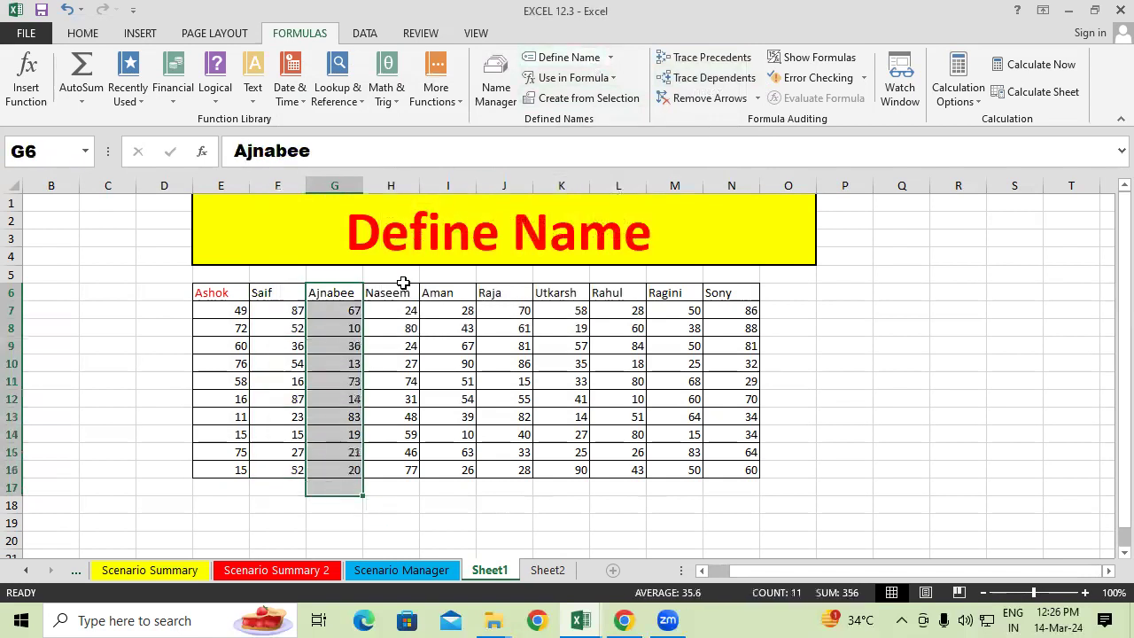
left_click_drag(403, 287, 407, 417)
left_click_drag(426, 288, 441, 400)
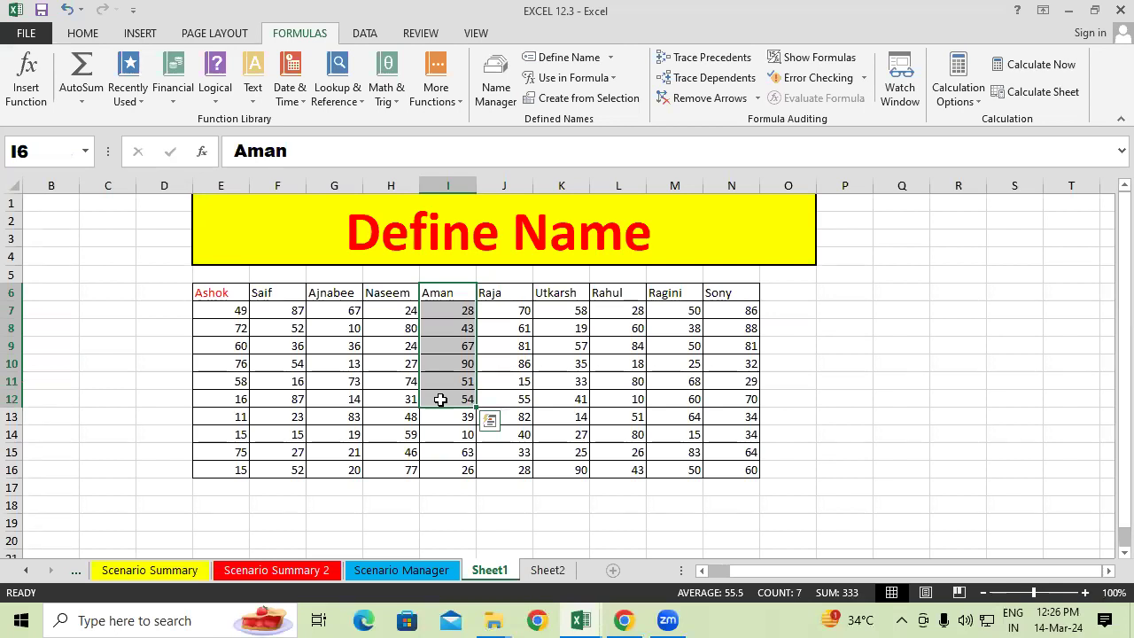
Delete the Ashok and Saif names in Name Manager and close it
left_click(493, 89)
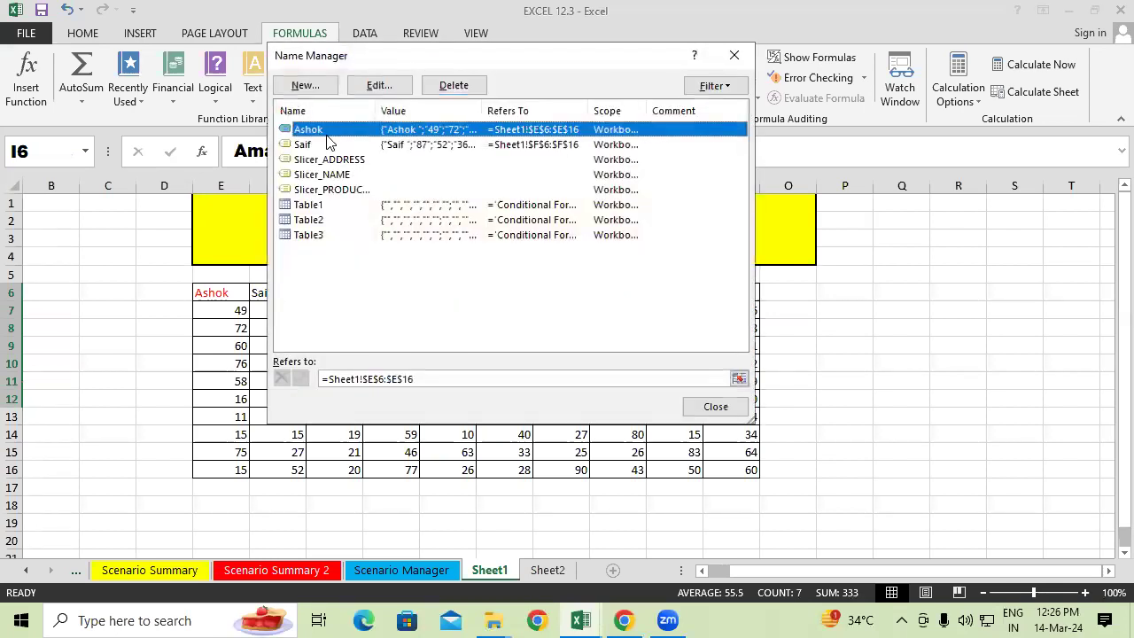
left_click(452, 85)
left_click(514, 356)
left_click(385, 133)
left_click(454, 85)
left_click(525, 349)
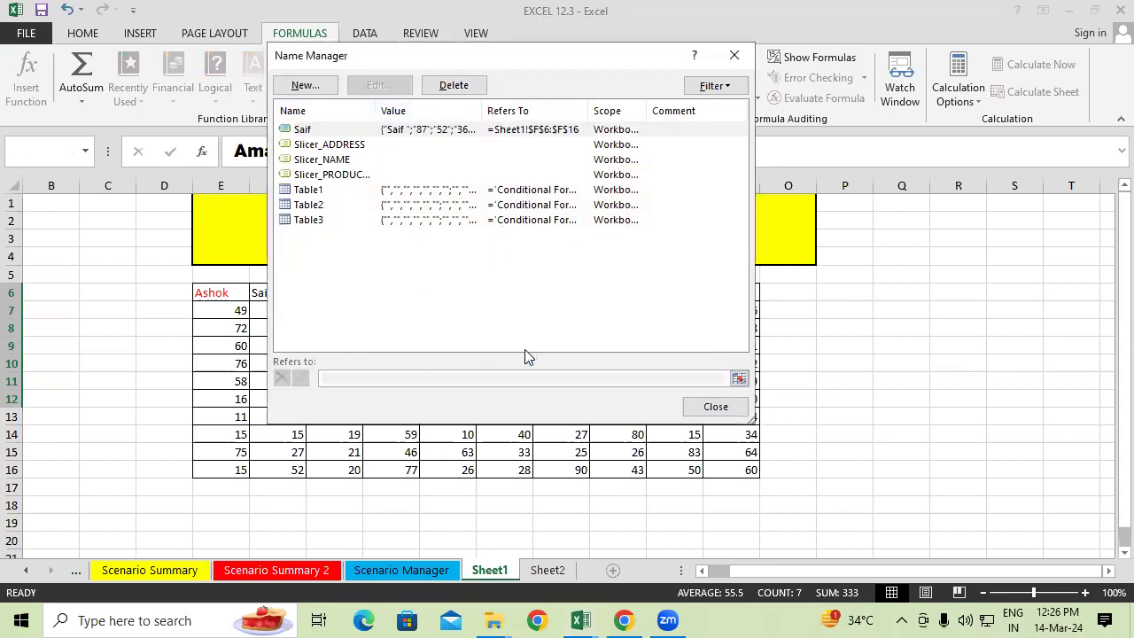
left_click(717, 407)
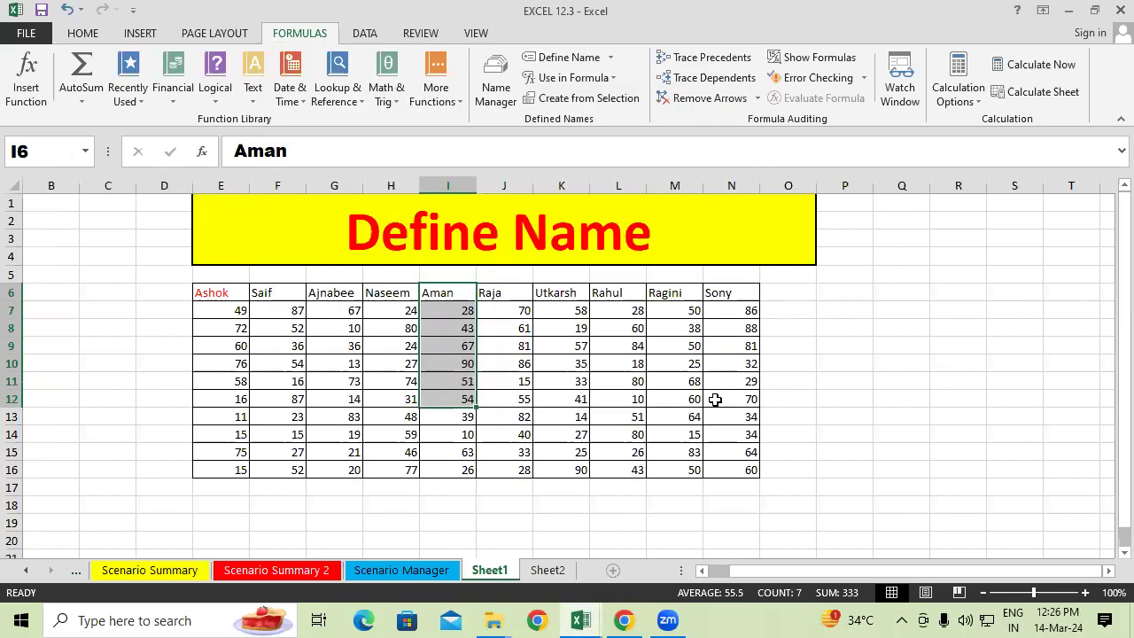
left_click(595, 357)
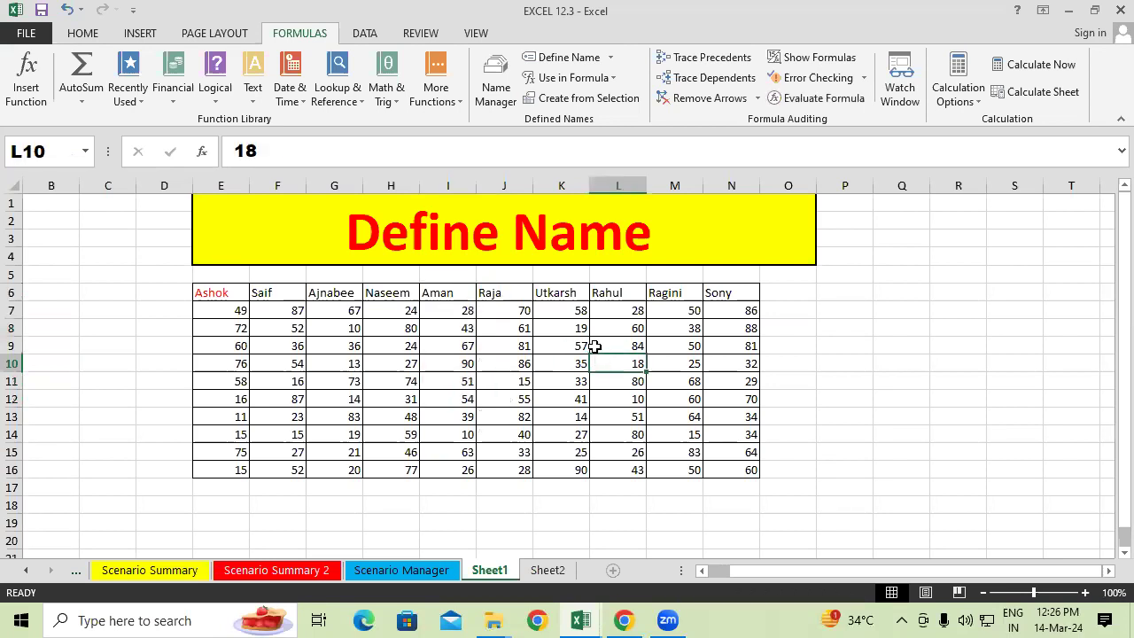
Select E6:N16 and use Create from Selection with Top row to name columns Ashok through Sony
left_click_drag(222, 288, 230, 472)
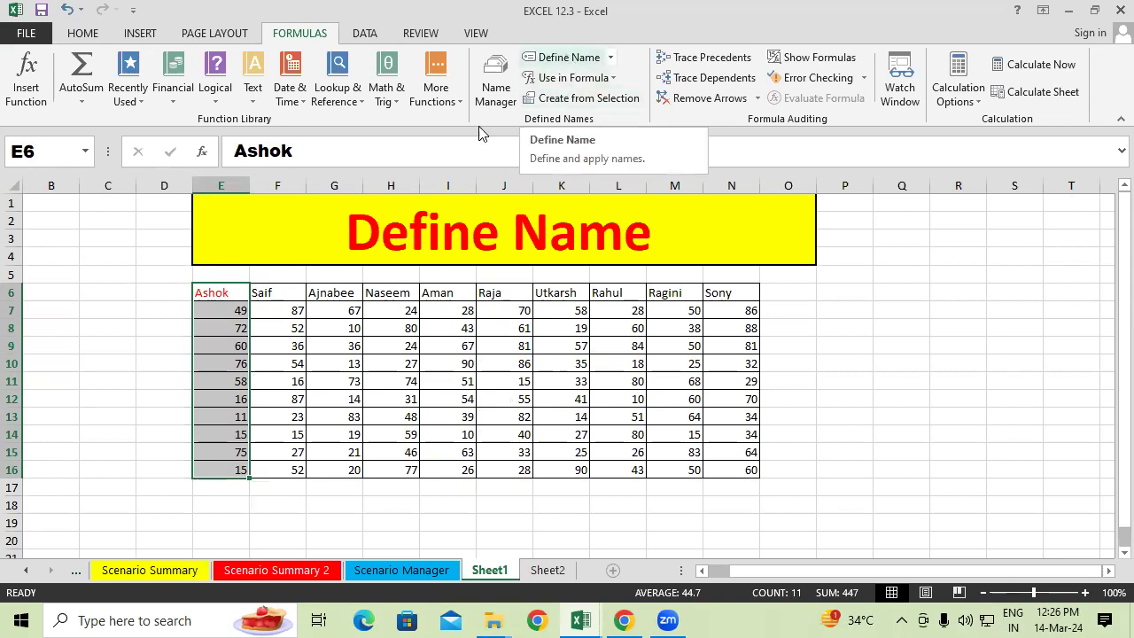
mouse_move(241, 293)
left_mouse_down()
mouse_move(246, 304)
mouse_move(740, 470)
left_mouse_up()
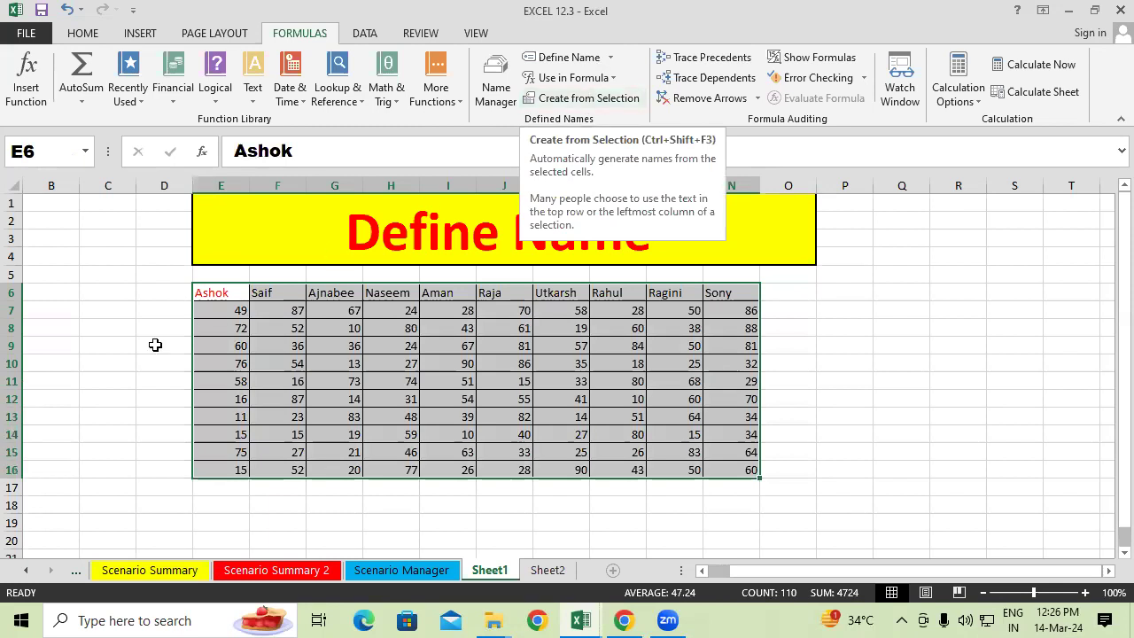
left_click(595, 105)
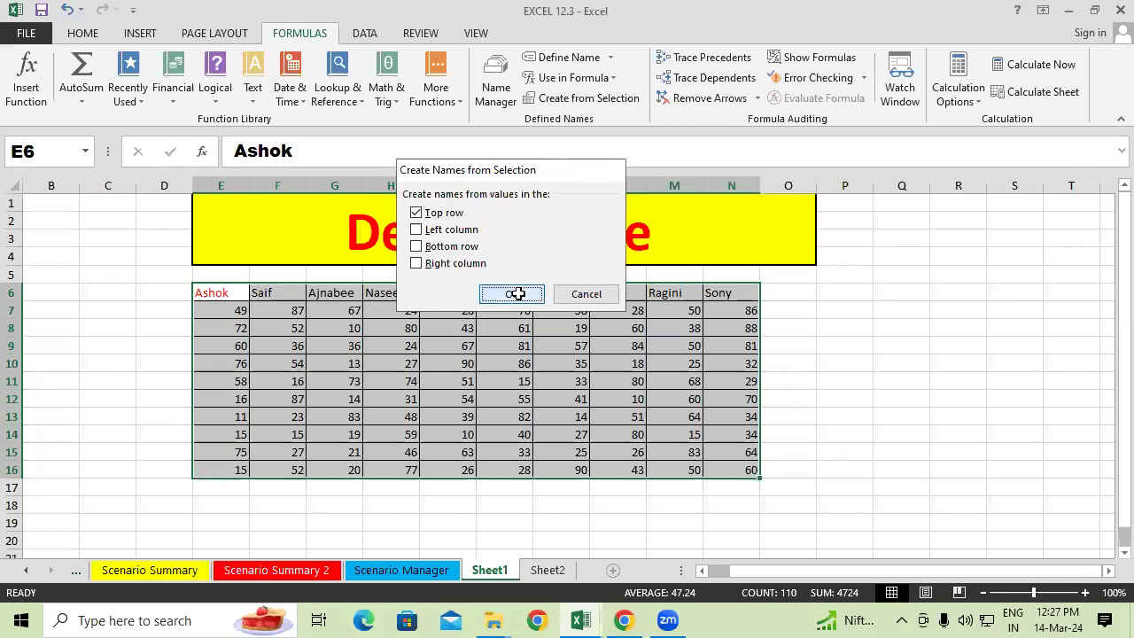
left_click(520, 296)
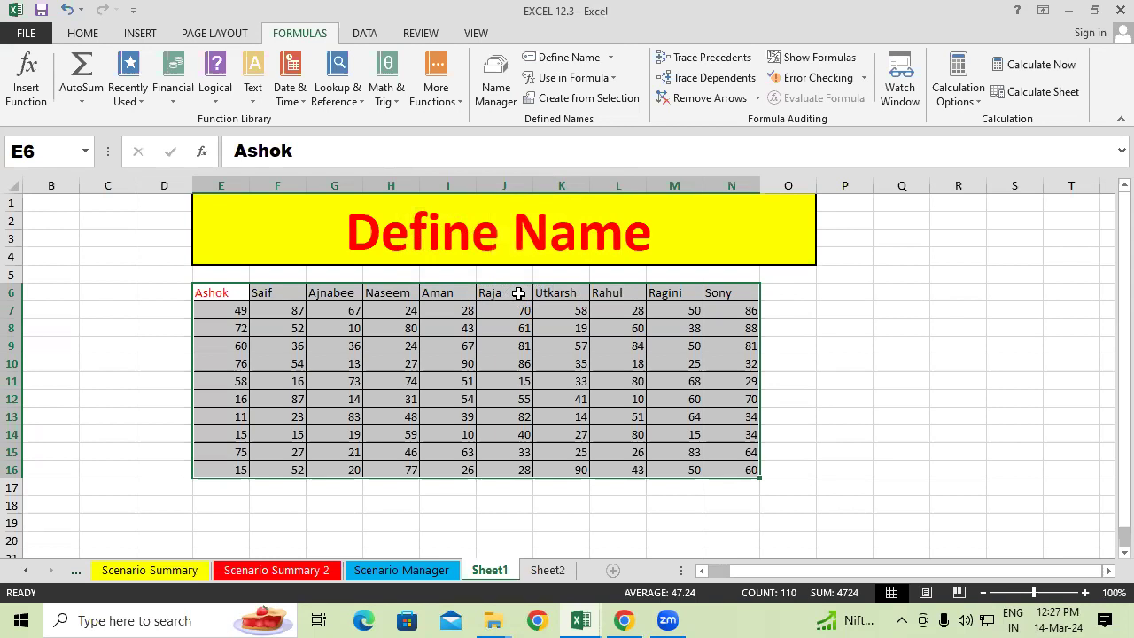
left_click(335, 312)
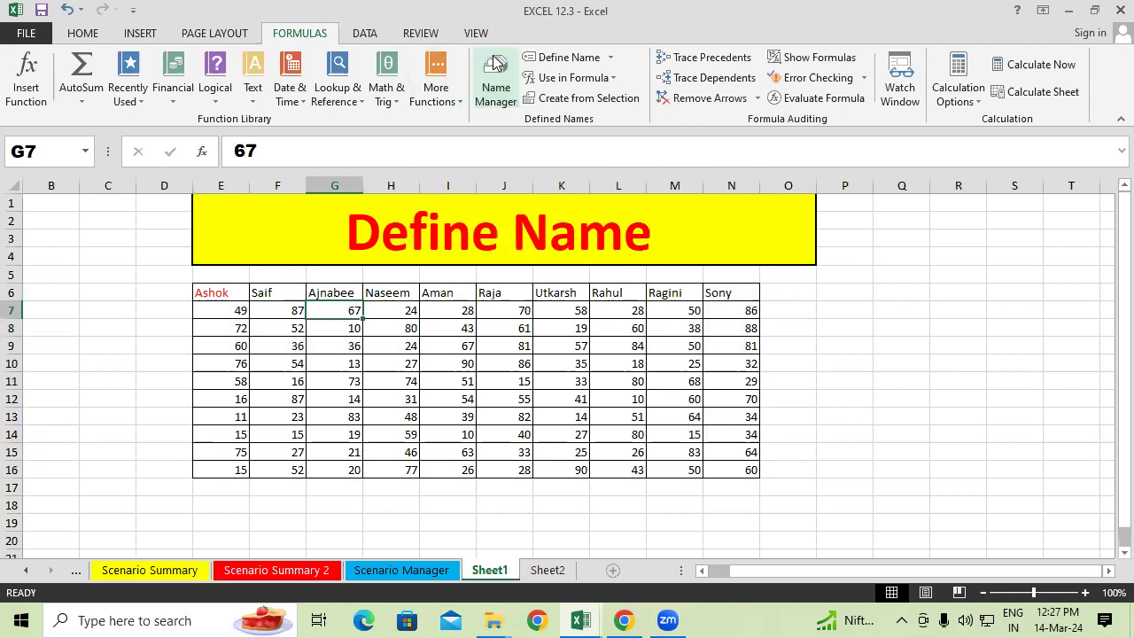
left_click(497, 64)
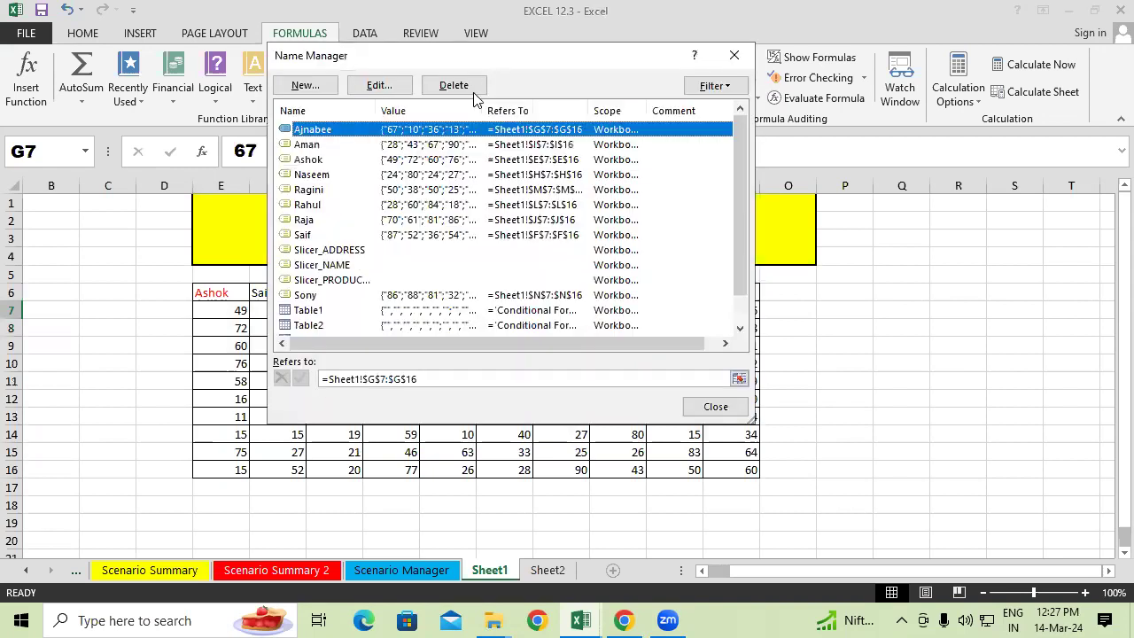
left_click(319, 145)
left_click(321, 160)
left_click(325, 175)
left_click(324, 190)
left_click(325, 205)
left_click(325, 220)
left_click(322, 237)
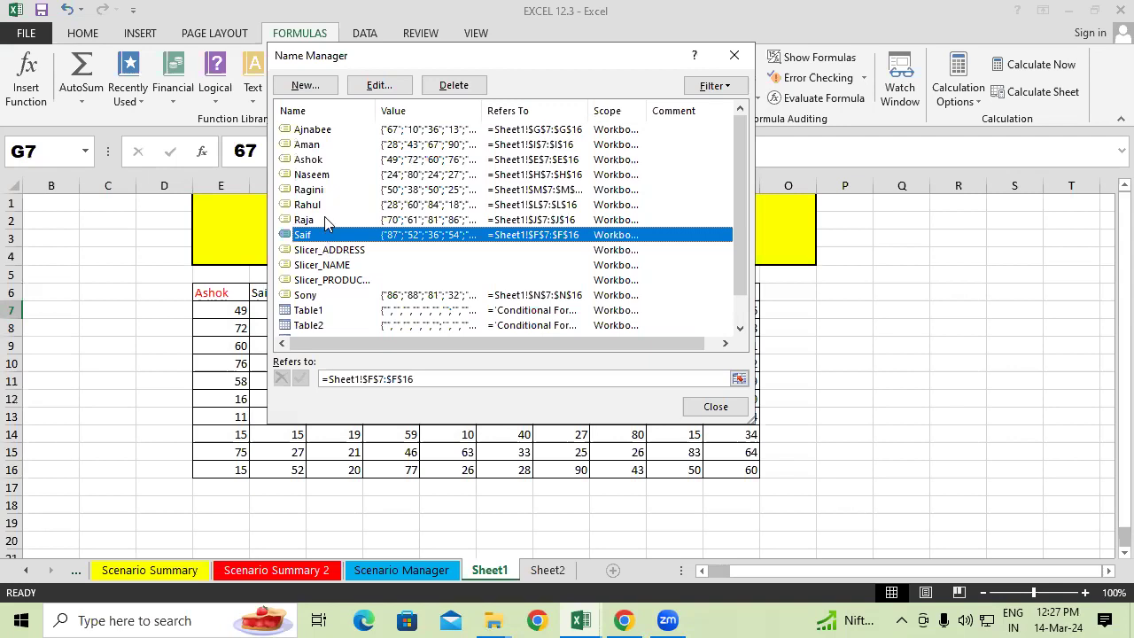
left_click(734, 55)
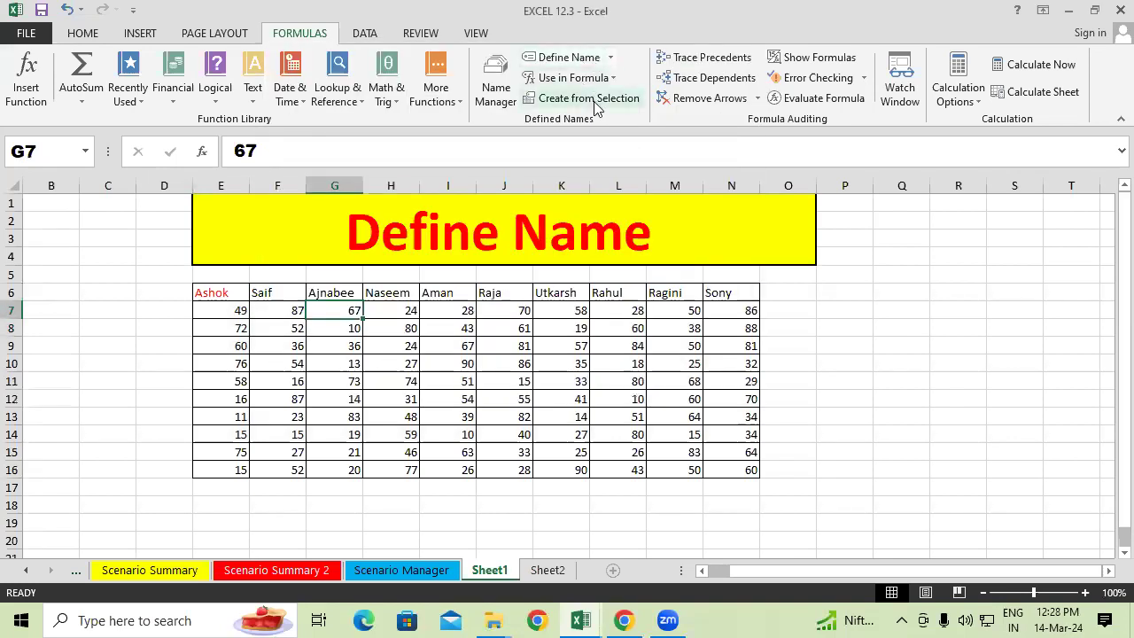
left_click_drag(206, 293, 735, 471)
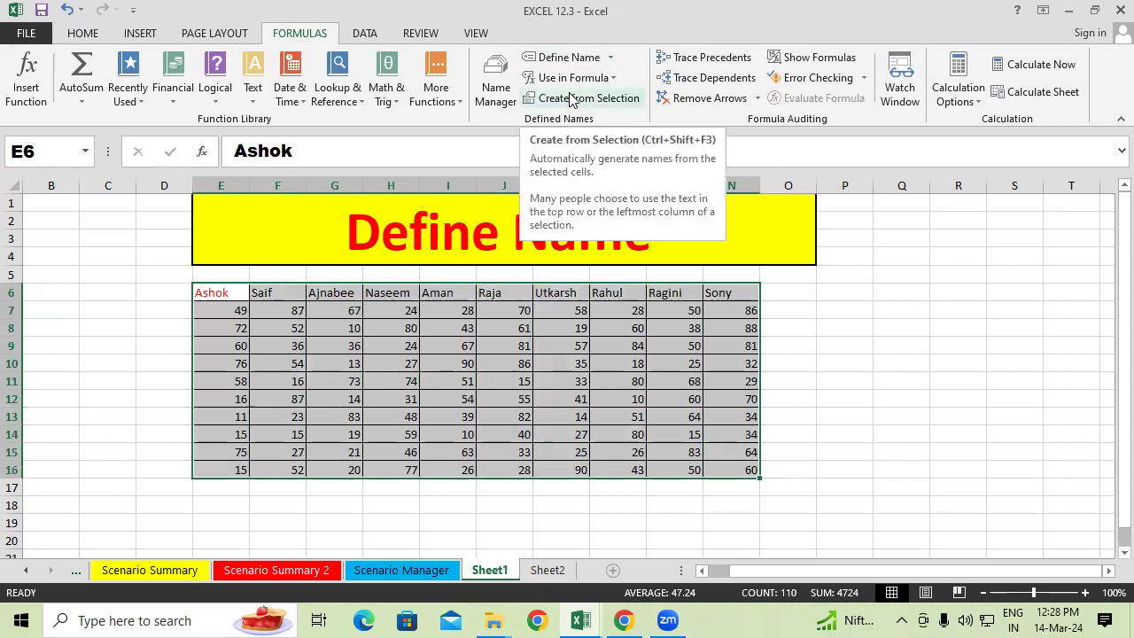
Enter =SUM(Naseem) in S9, inserting the name from Use in Formula, returning 490
left_click(773, 295)
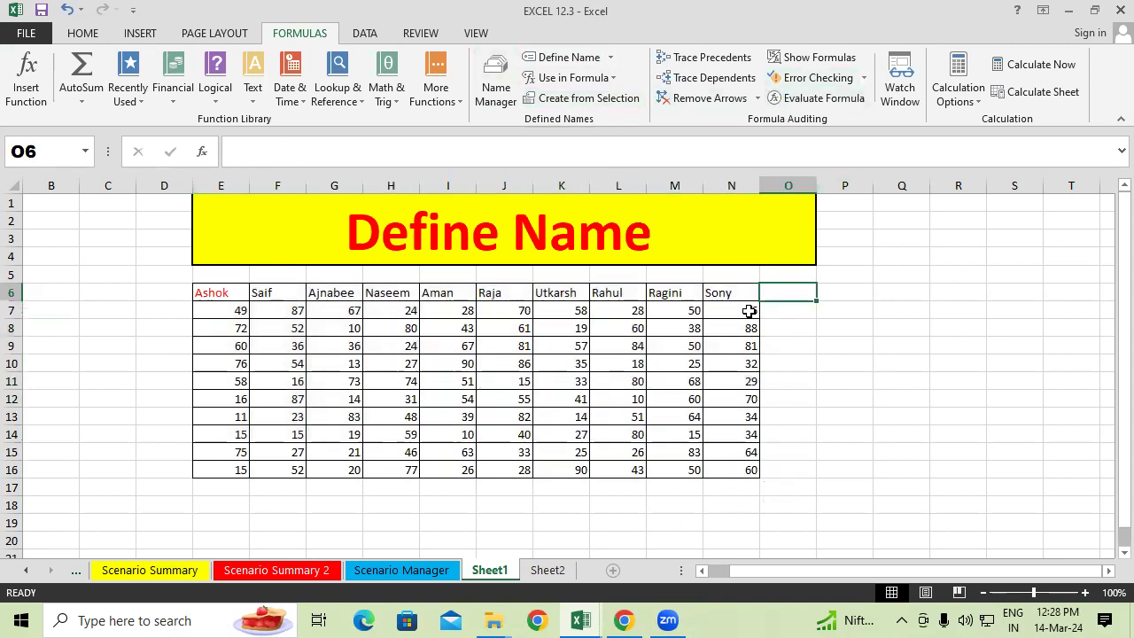
left_click(1011, 348)
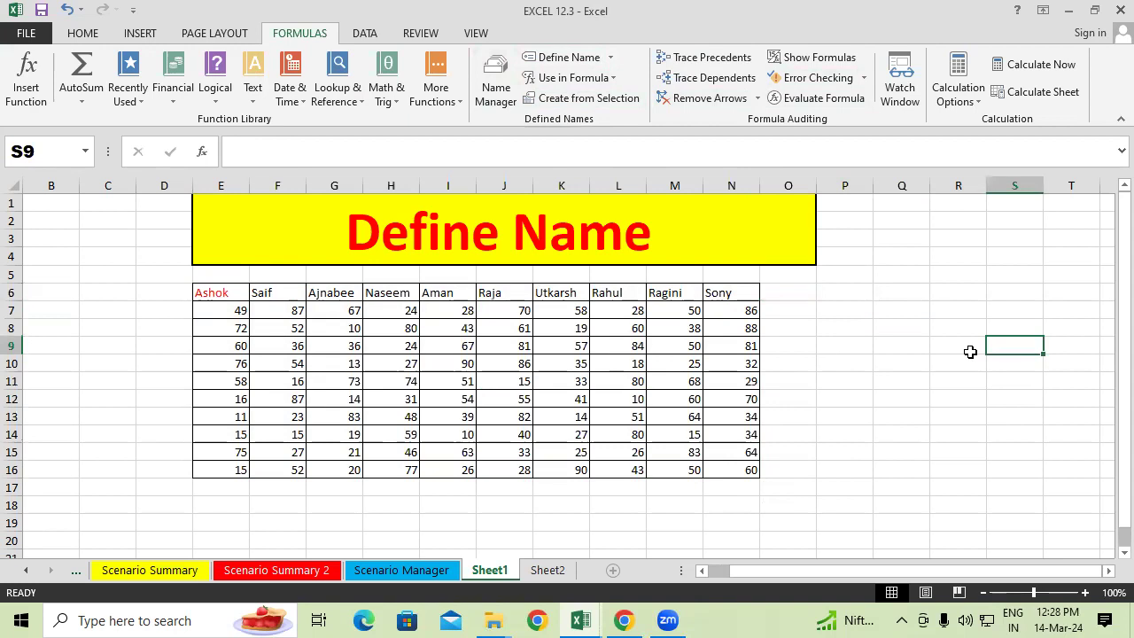
type("=")
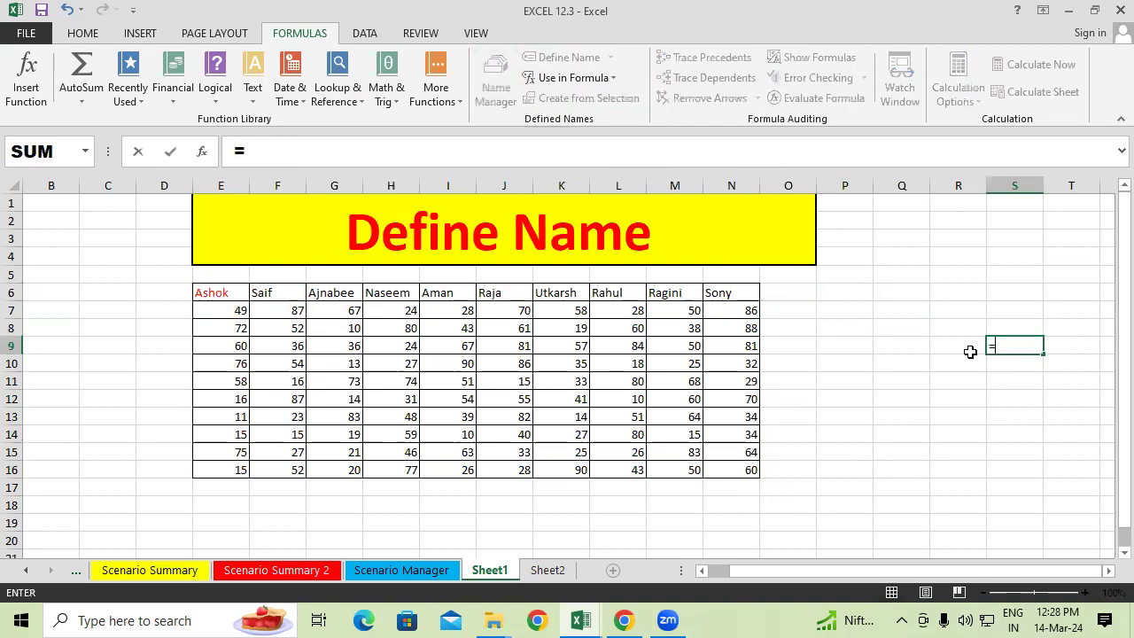
type("sum")
key("Tab")
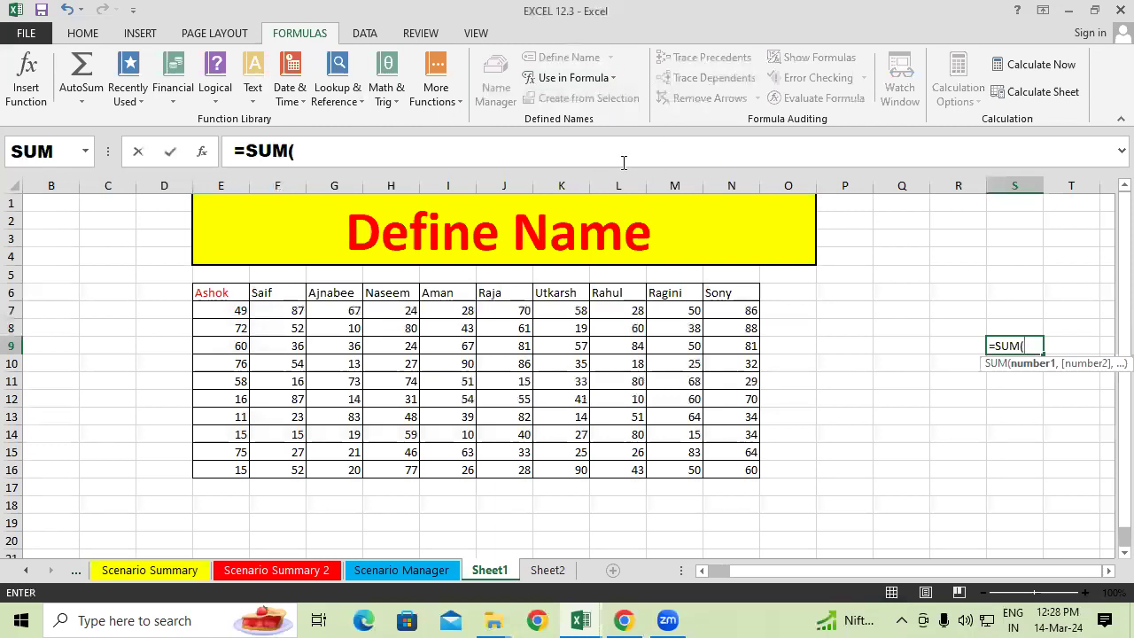
left_click(599, 81)
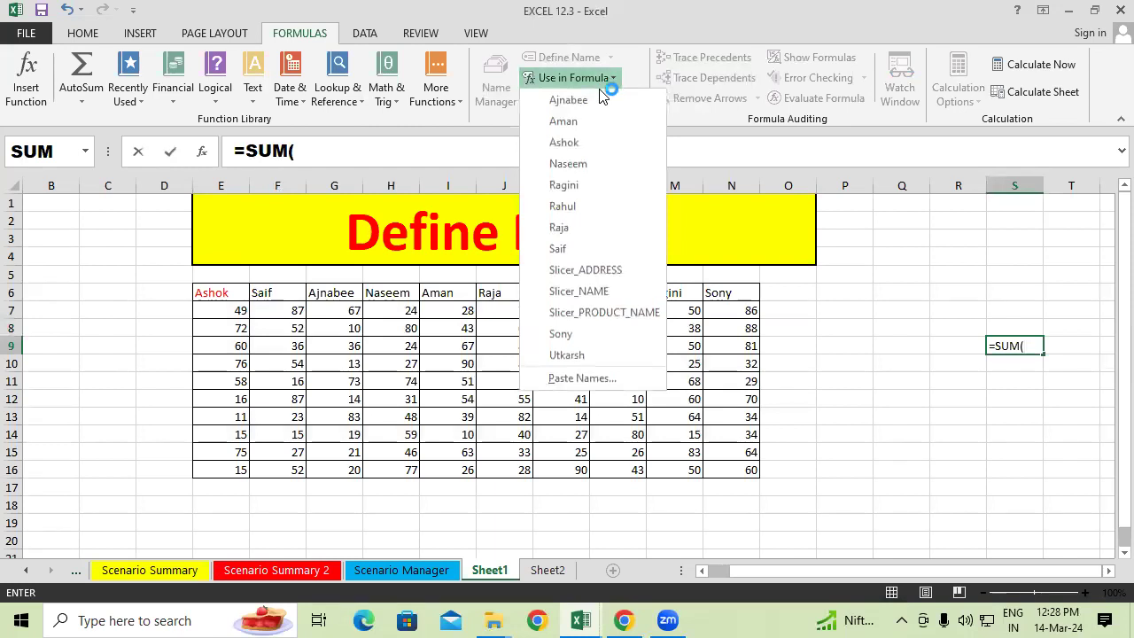
left_click(577, 164)
type(")")
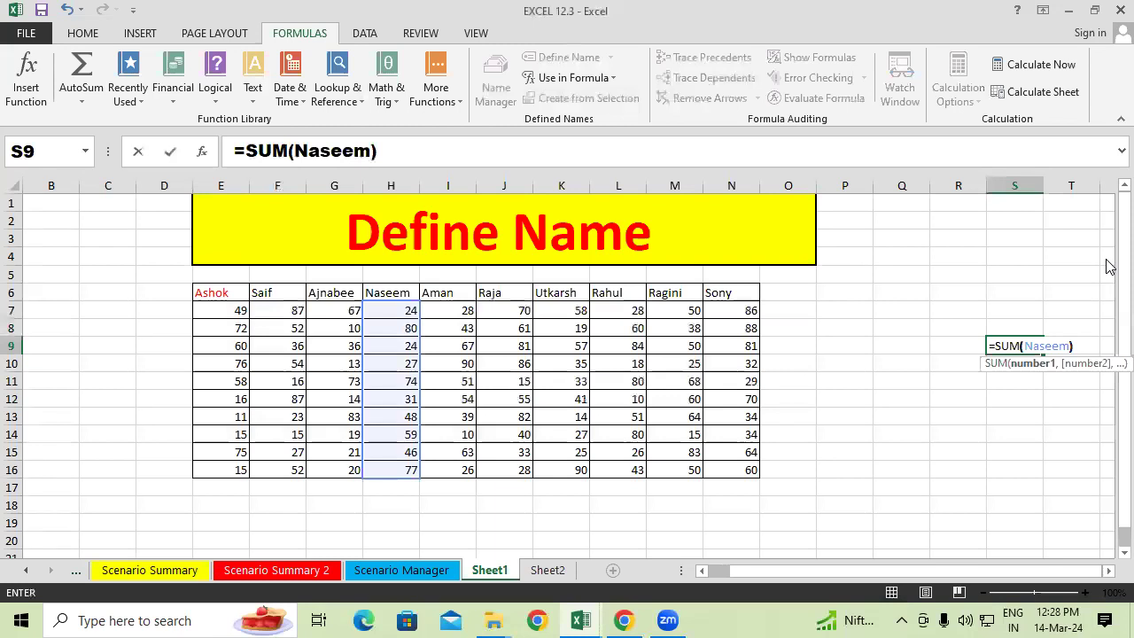
key("Return")
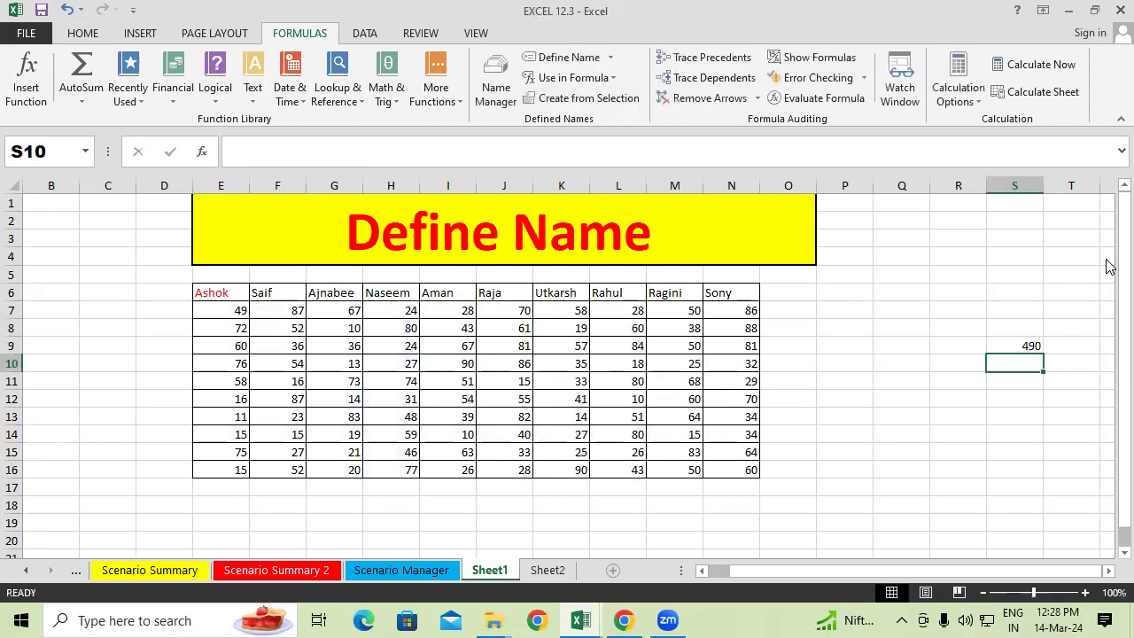
left_click(1028, 349)
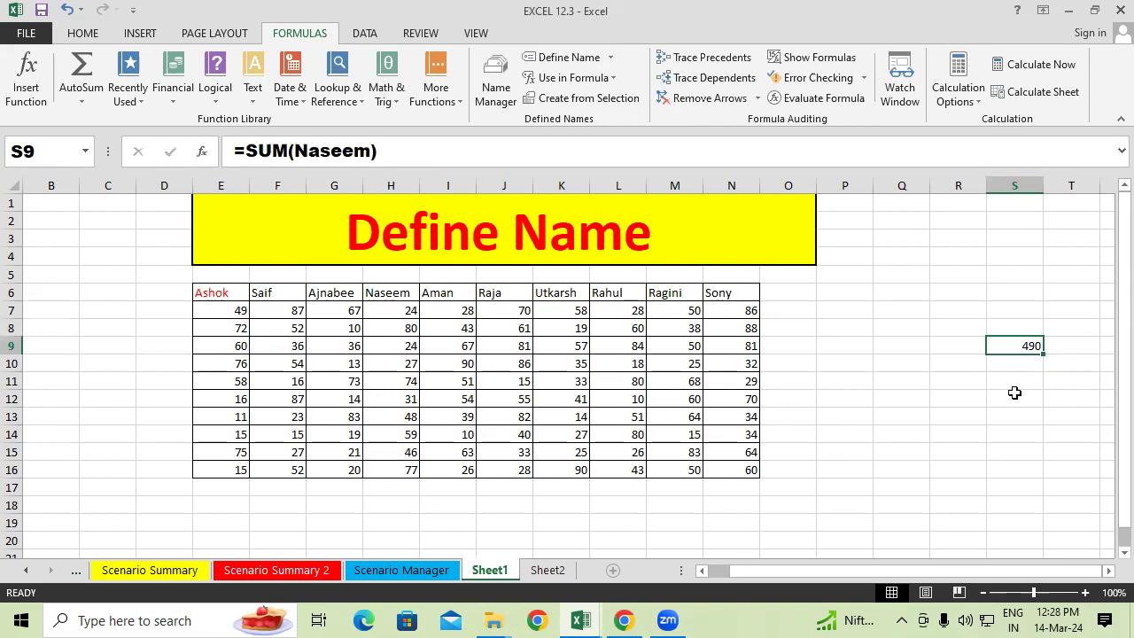
AutoSum the Naseem values into H17, also giving 490
left_click(400, 481)
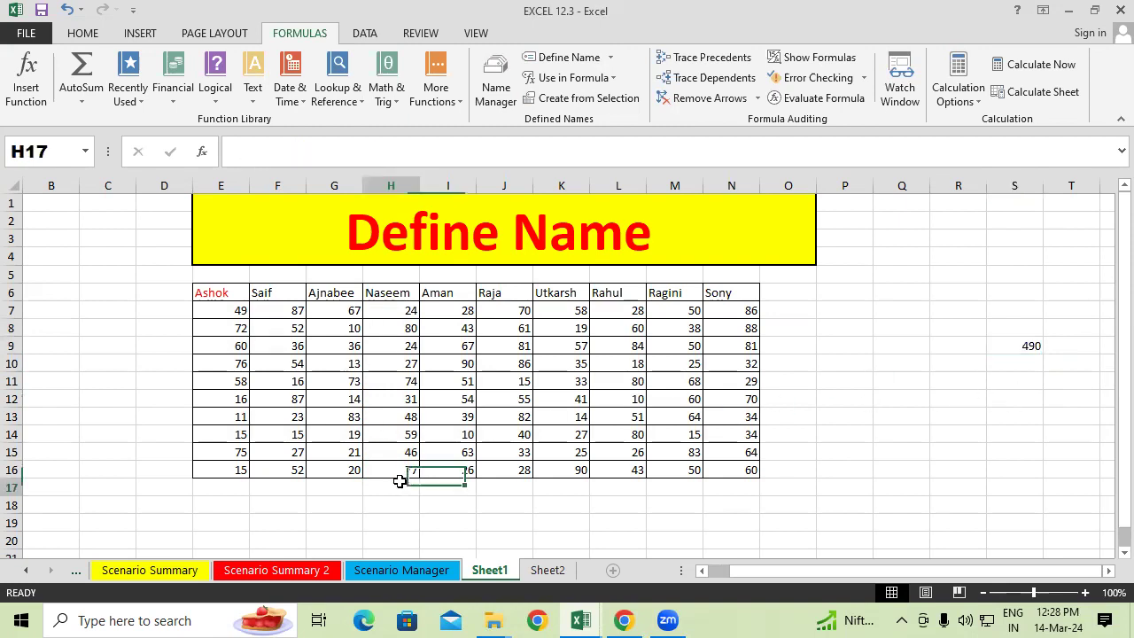
left_click_drag(388, 308, 413, 478)
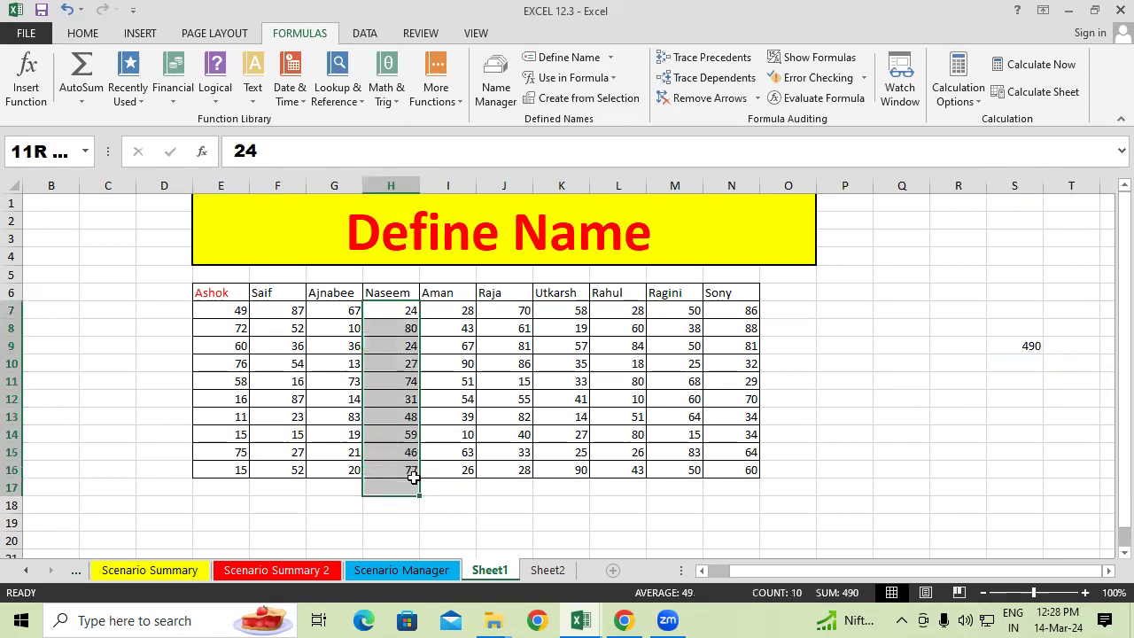
left_click(80, 70)
left_click(370, 522)
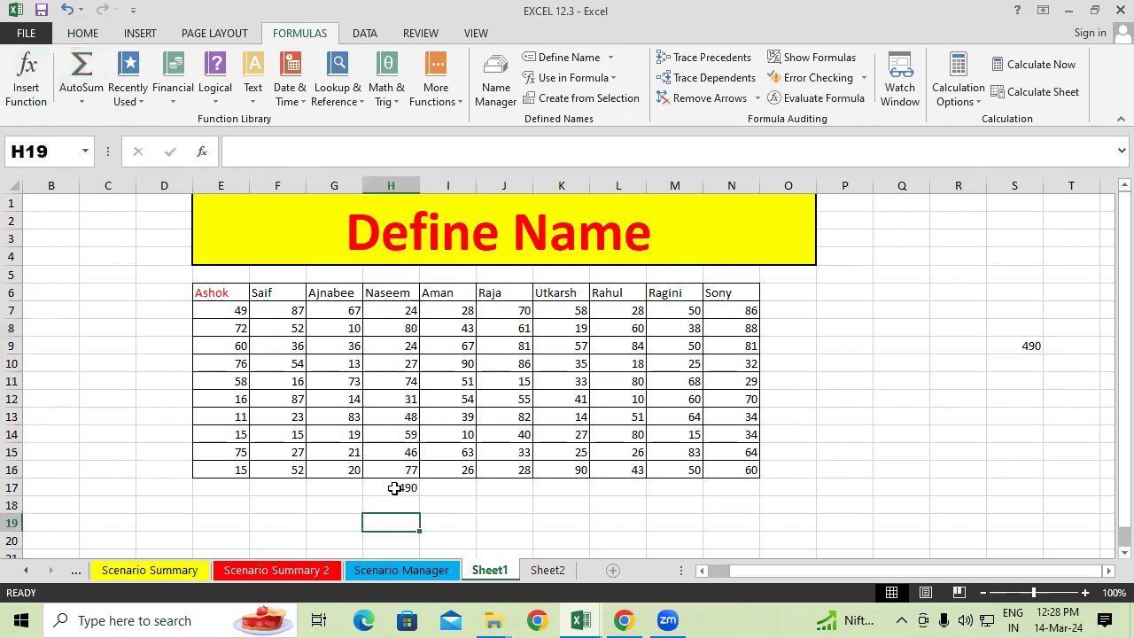
left_click(394, 488)
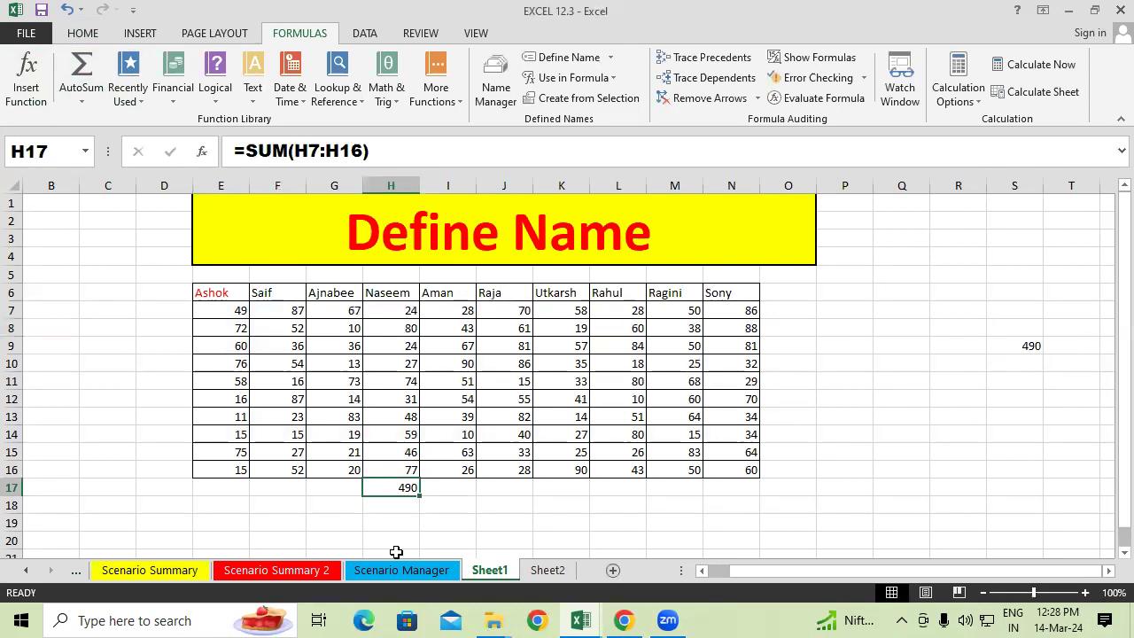
On Sheet2, enter =MAX(Ajnabee) in L8 using Use in Formula, returning 83
left_click(554, 575)
left_click(692, 320)
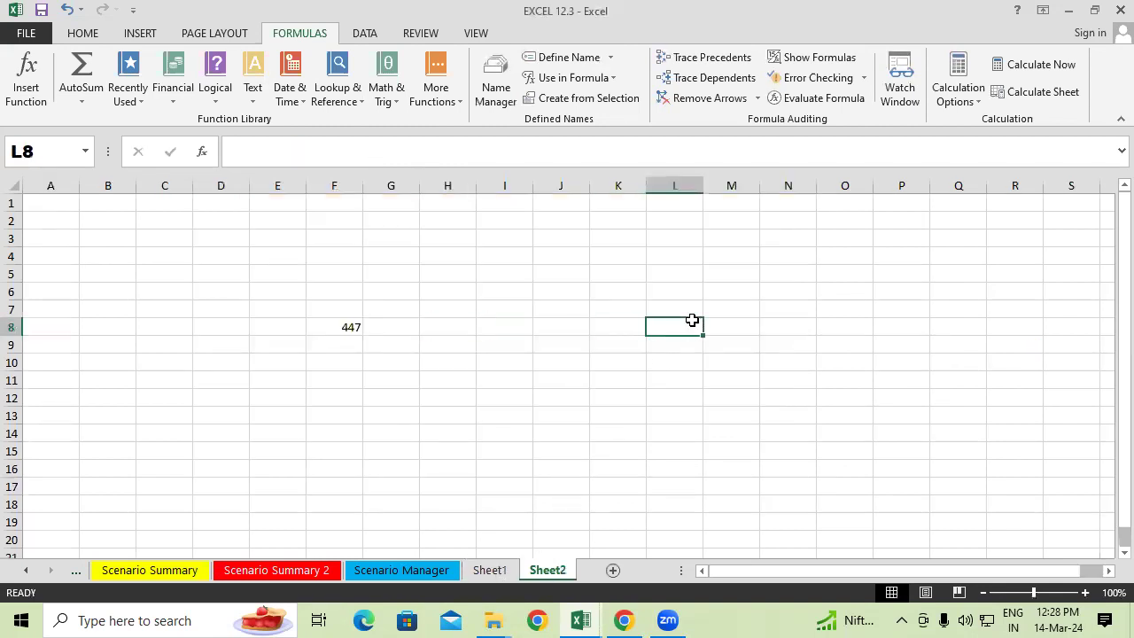
type("=sum")
key("Tab")
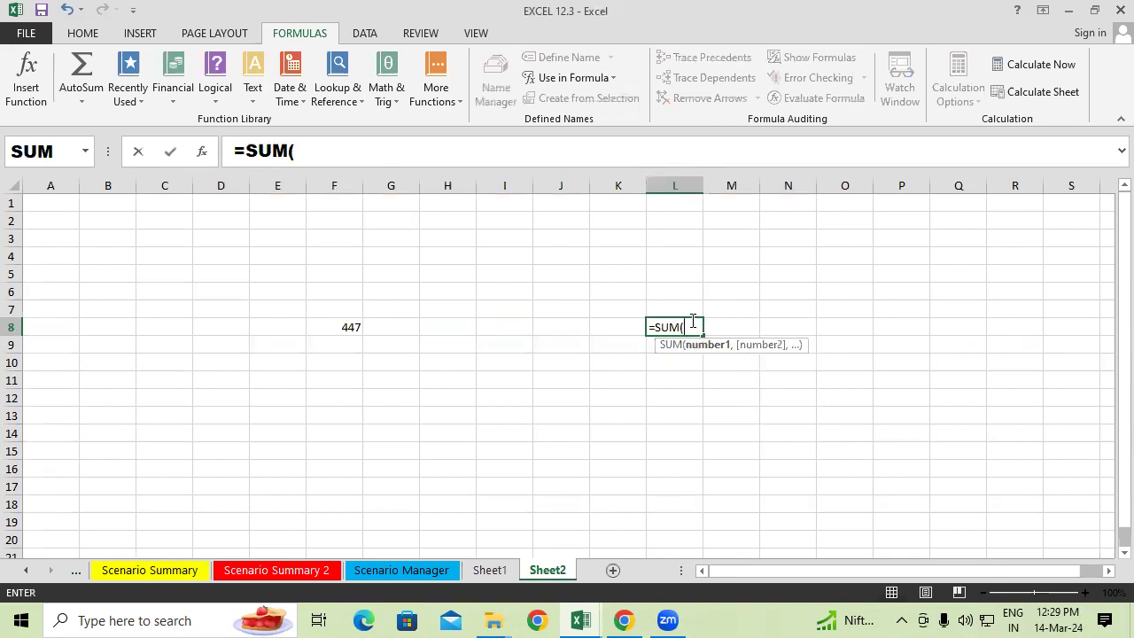
key("BackSpace")
key("BackSpace")
key("BackSpace")
key("BackSpace")
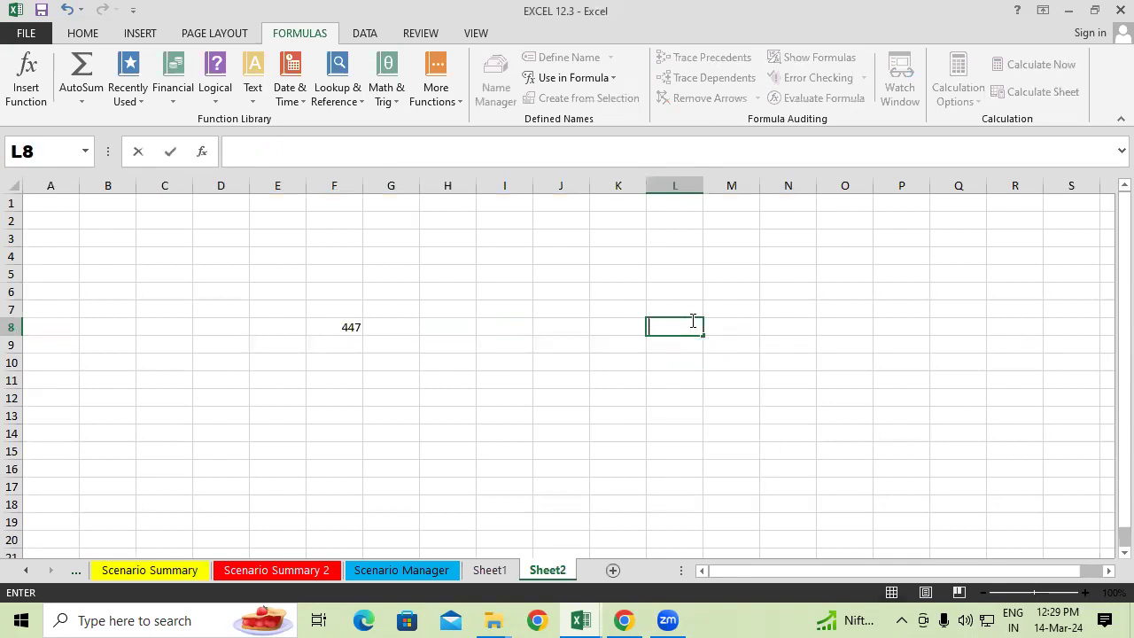
type("=max")
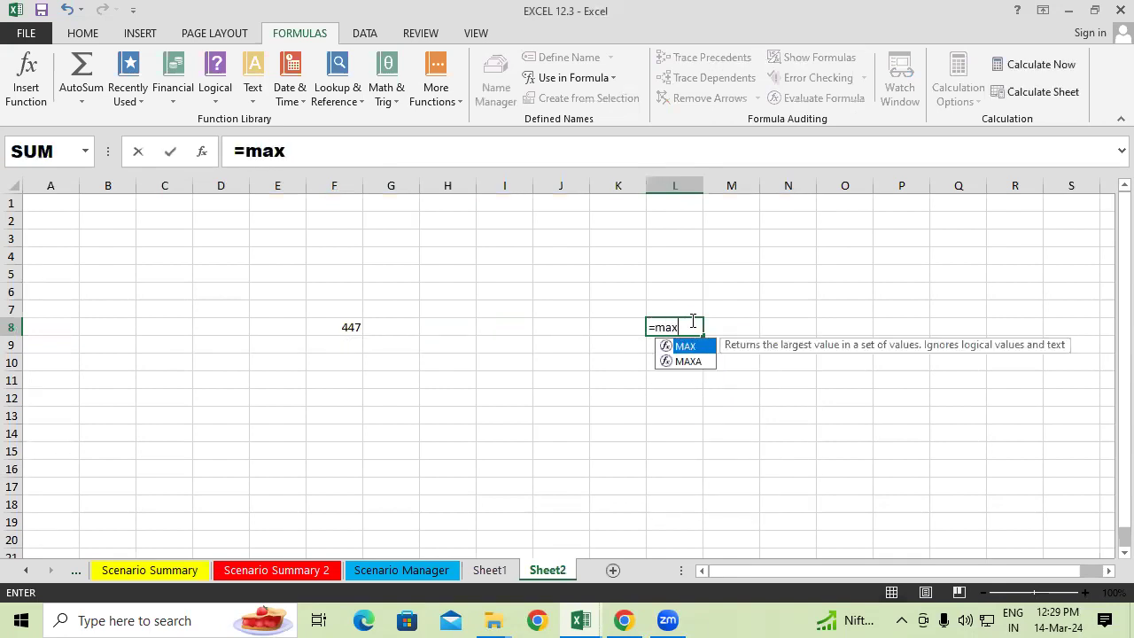
key("Tab")
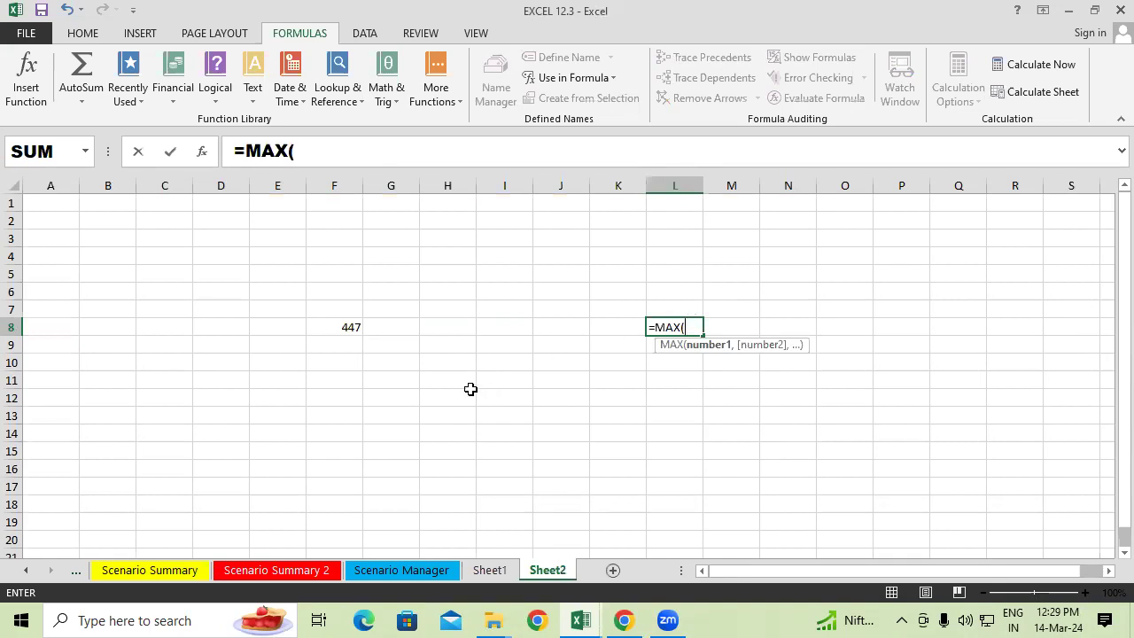
left_click(591, 77)
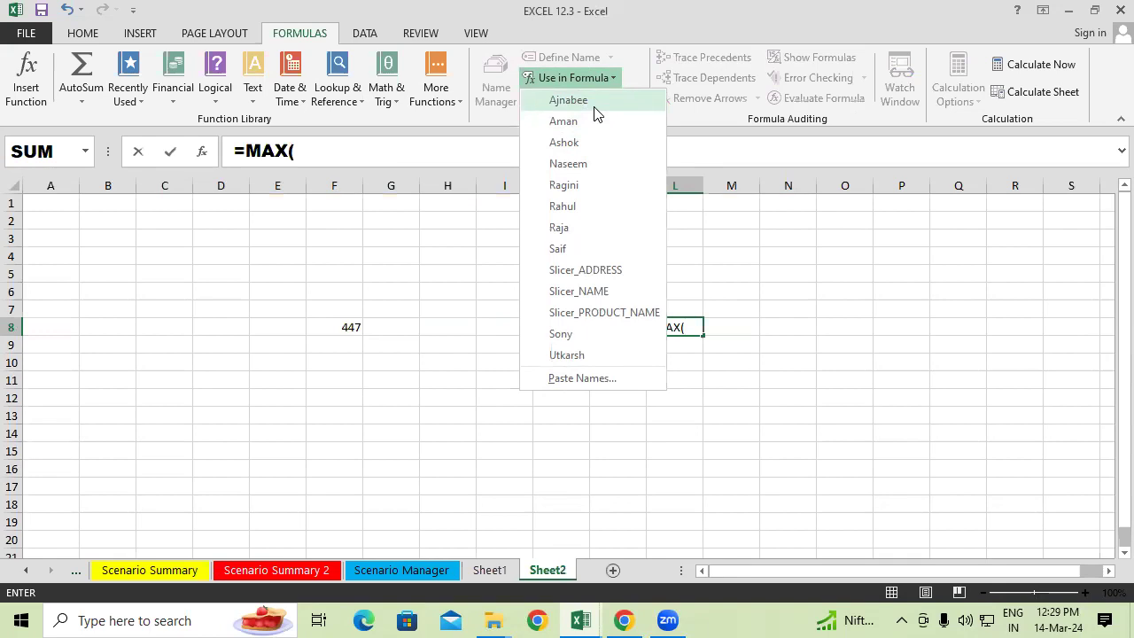
left_click(595, 105)
type(")")
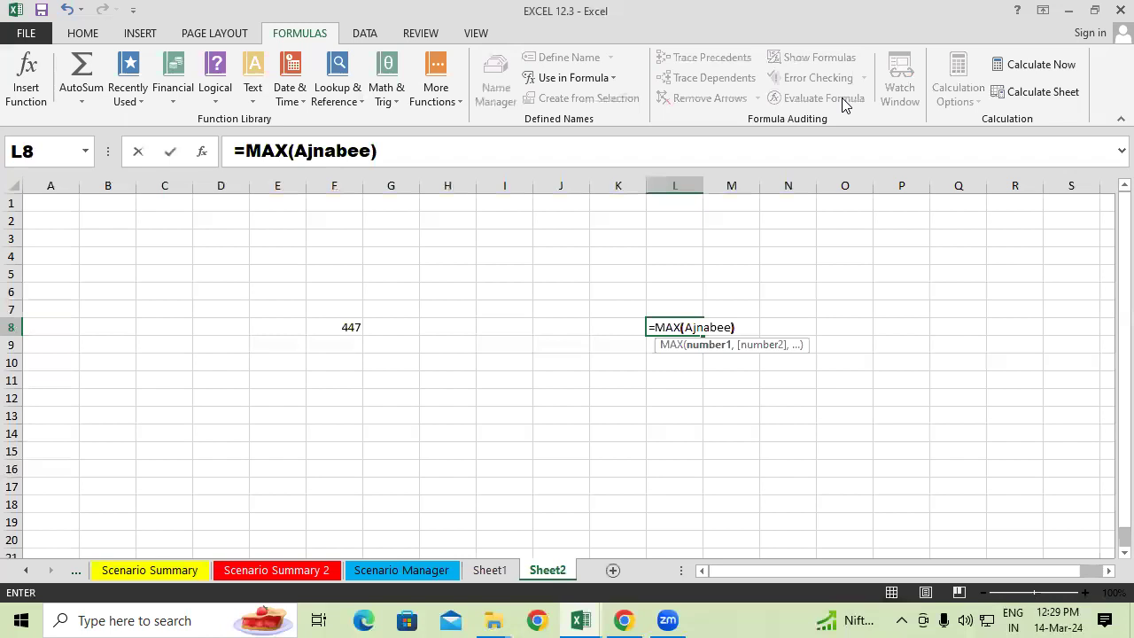
key("Return")
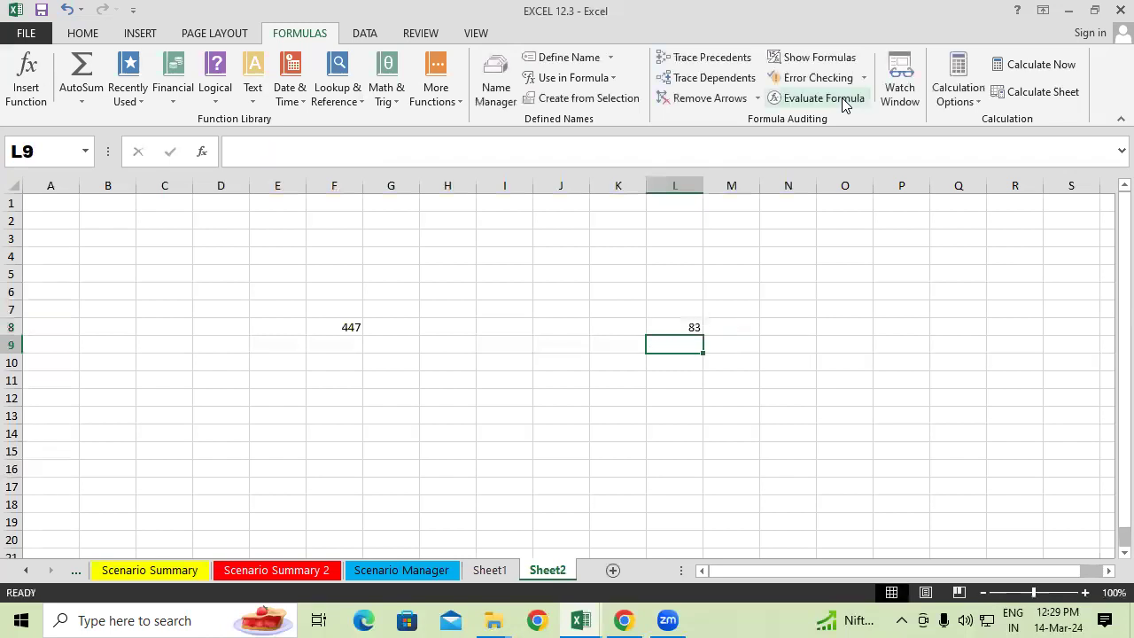
key("Up")
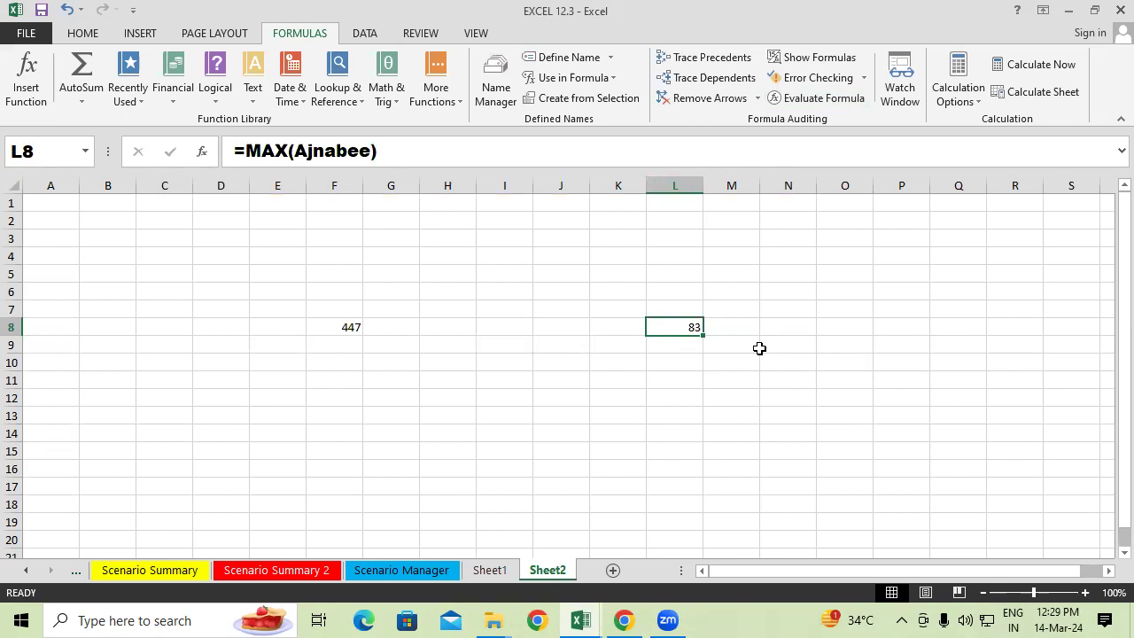
left_click(583, 351)
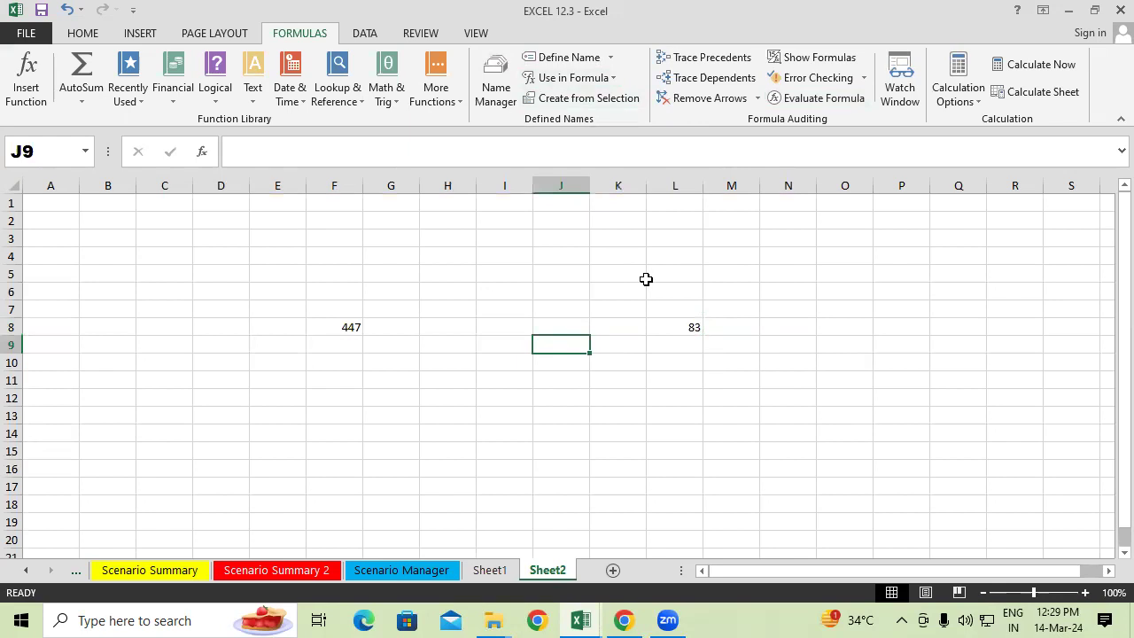
Enter =MIN(Ashok) in Sheet2's J9 to get 11, then go back to Sheet1
type("=min")
key("Tab")
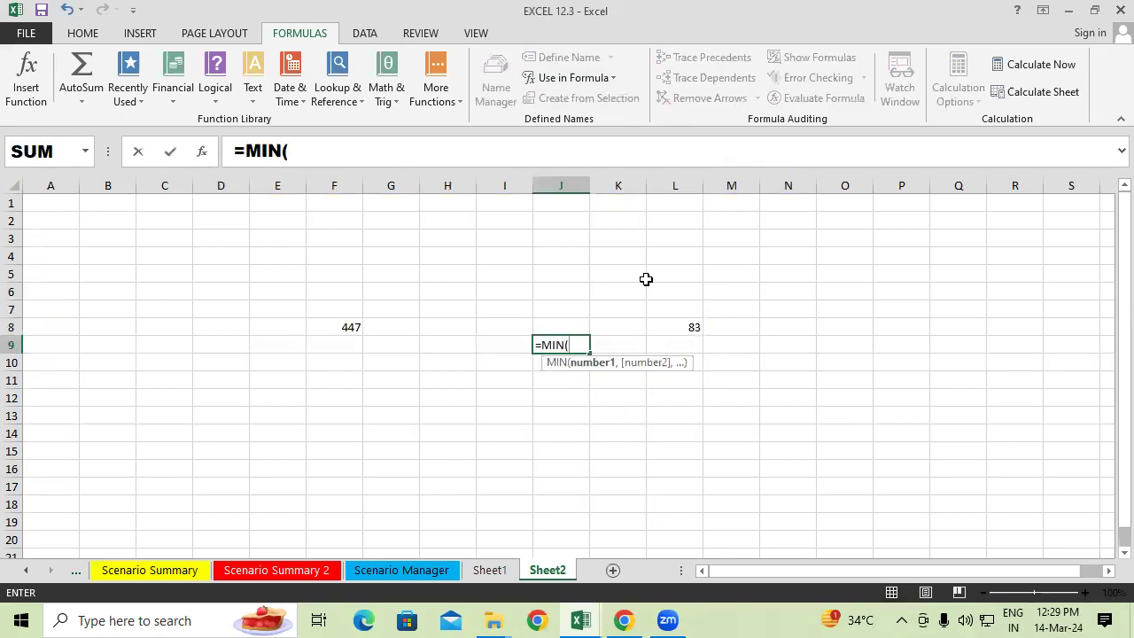
type("ash")
key("Tab")
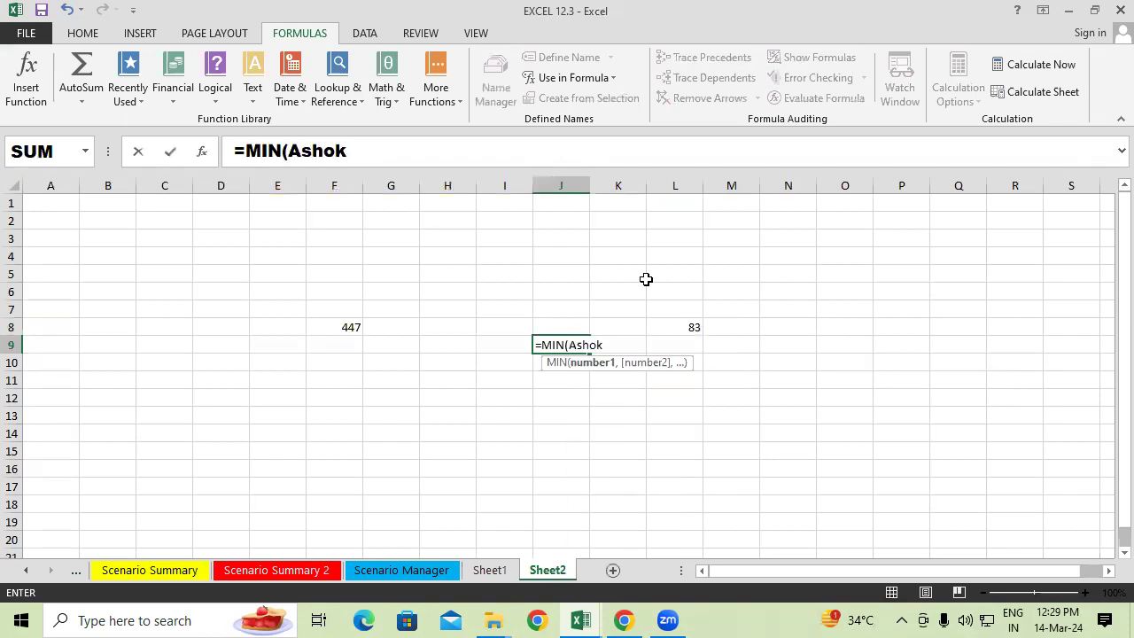
type(")")
key("Return")
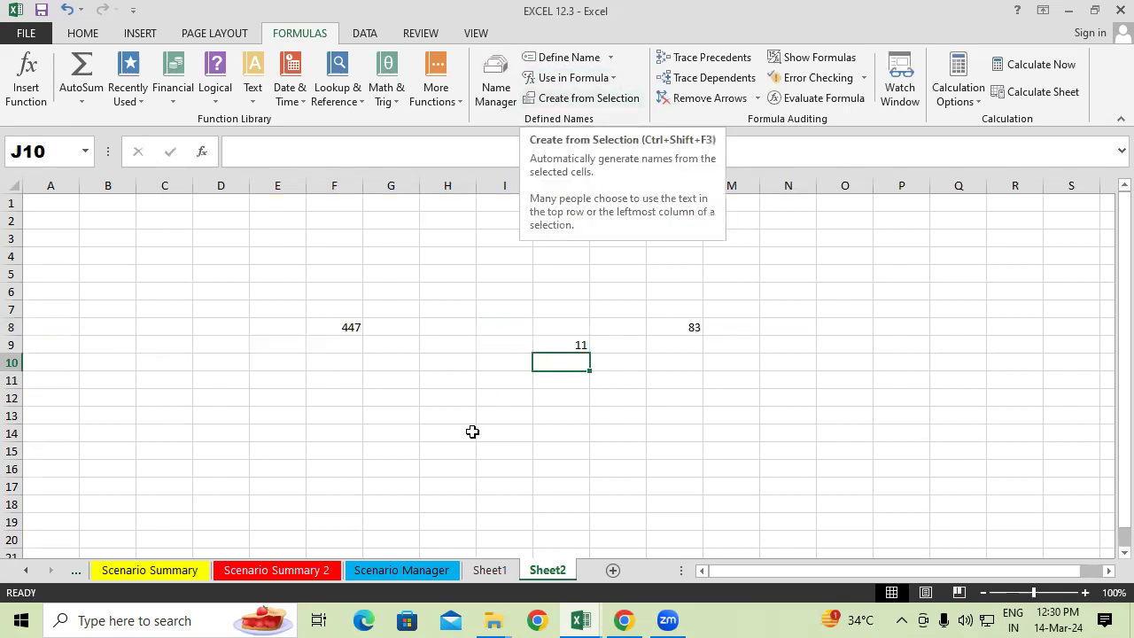
left_click(488, 570)
scroll(506, 518, "down", 1)
Enter =SUM(Ashok) in F27 below the table, returning 447
scroll(506, 518, "down", 1)
scroll(438, 512, "down", 1)
scroll(393, 496, "down", 2)
left_click(290, 417)
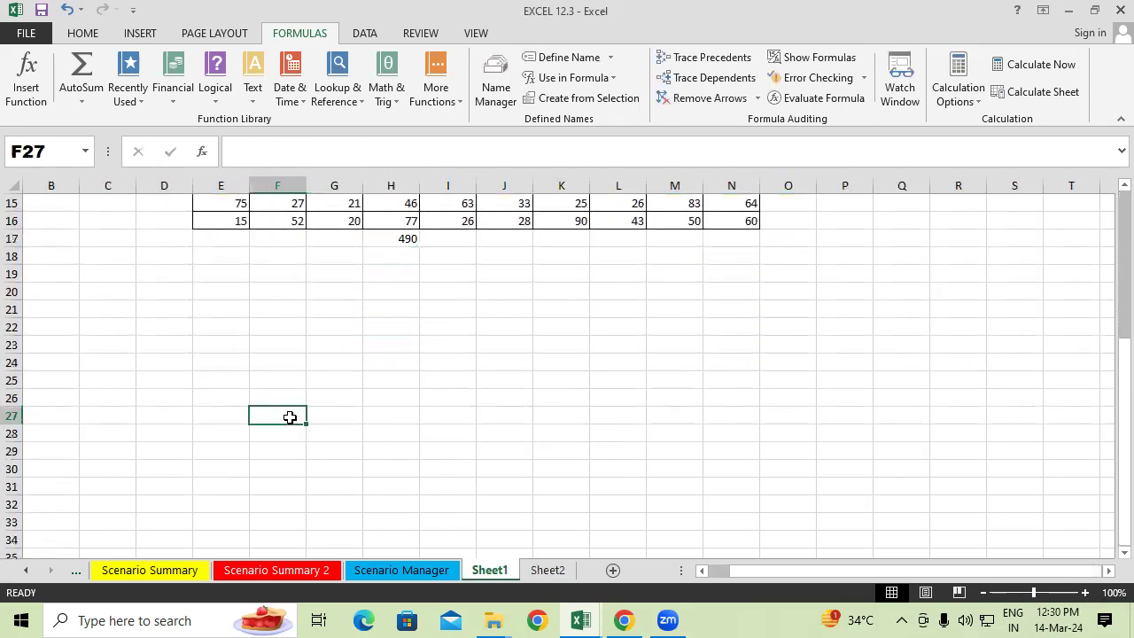
type("=sum")
key("Tab")
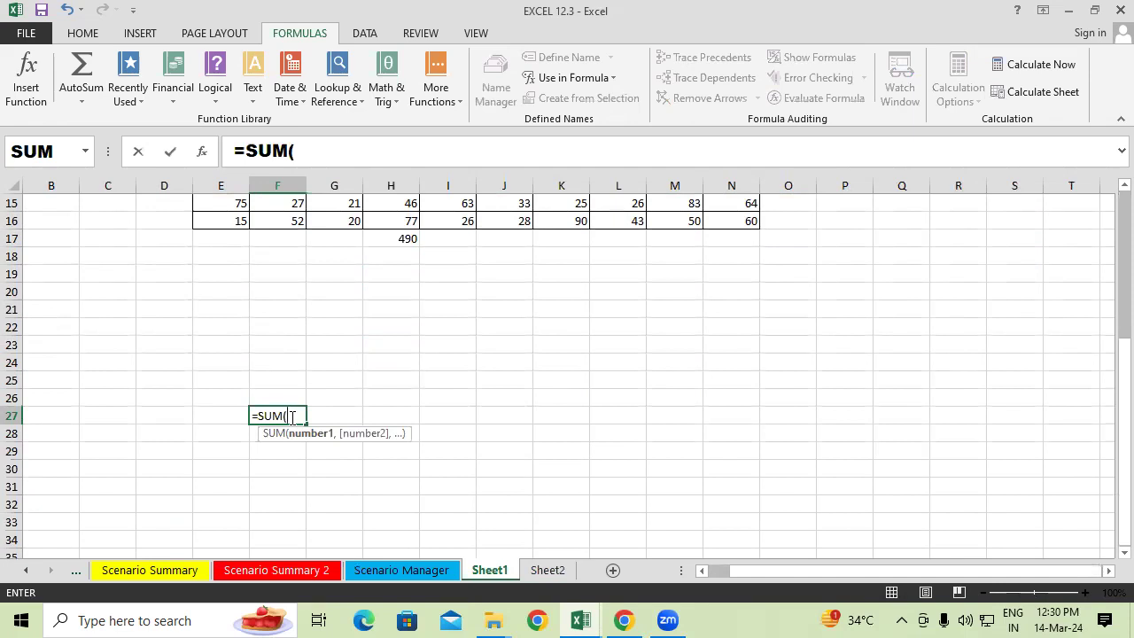
type("as")
key("Tab")
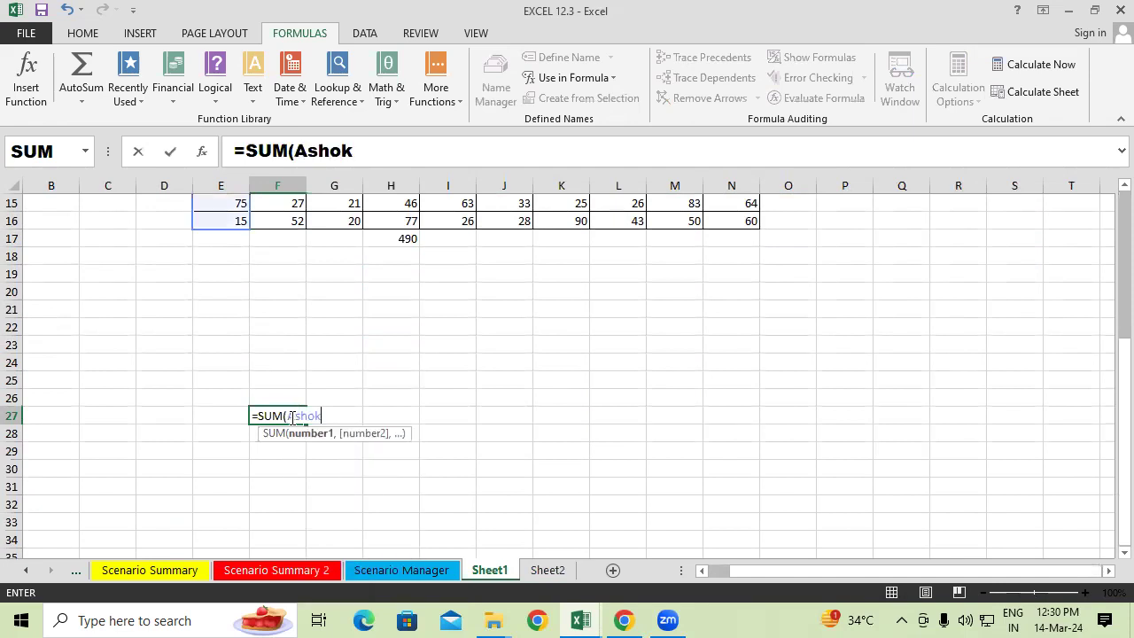
type(")")
key("Return")
Deselect the result and pick an empty cell below the table
left_click(352, 480)
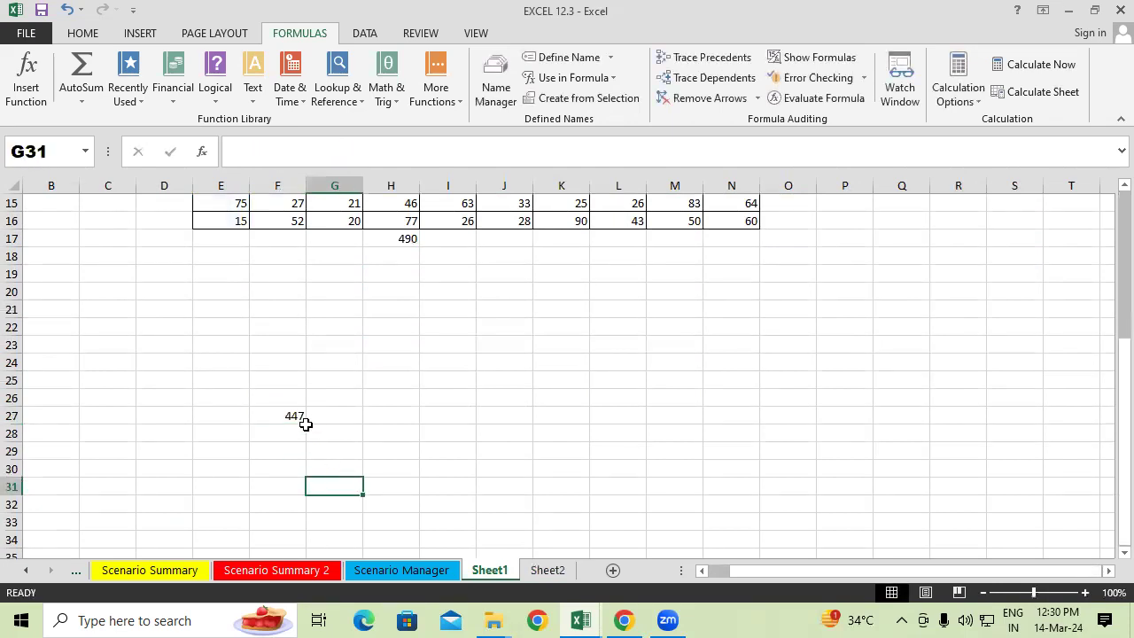
scroll(329, 428, "up", 5)
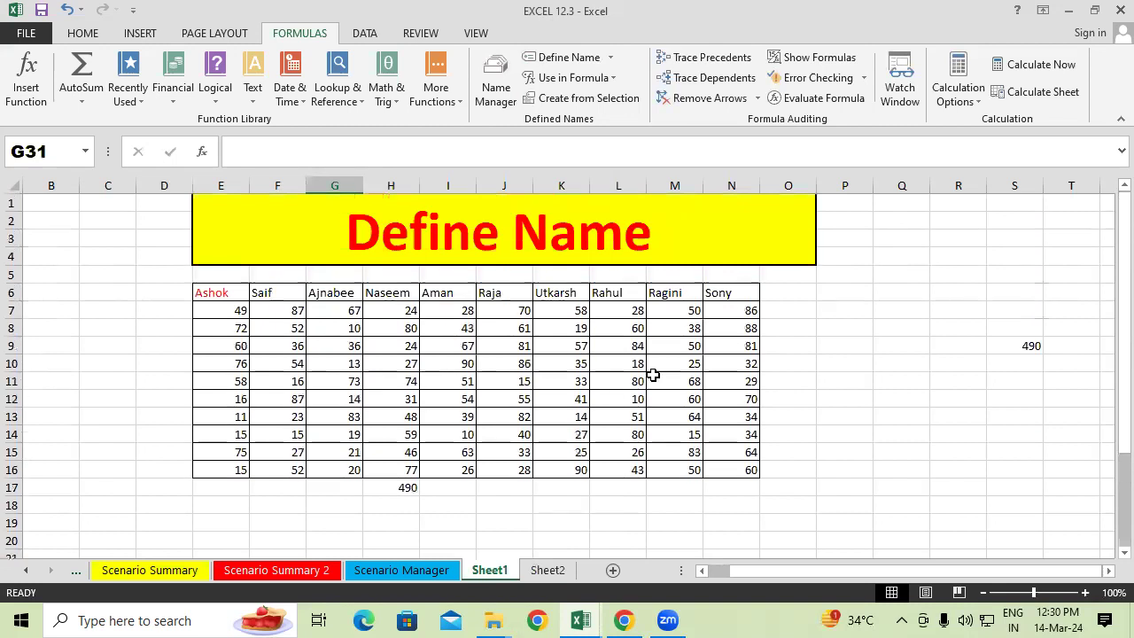
scroll(681, 401, "down", 2)
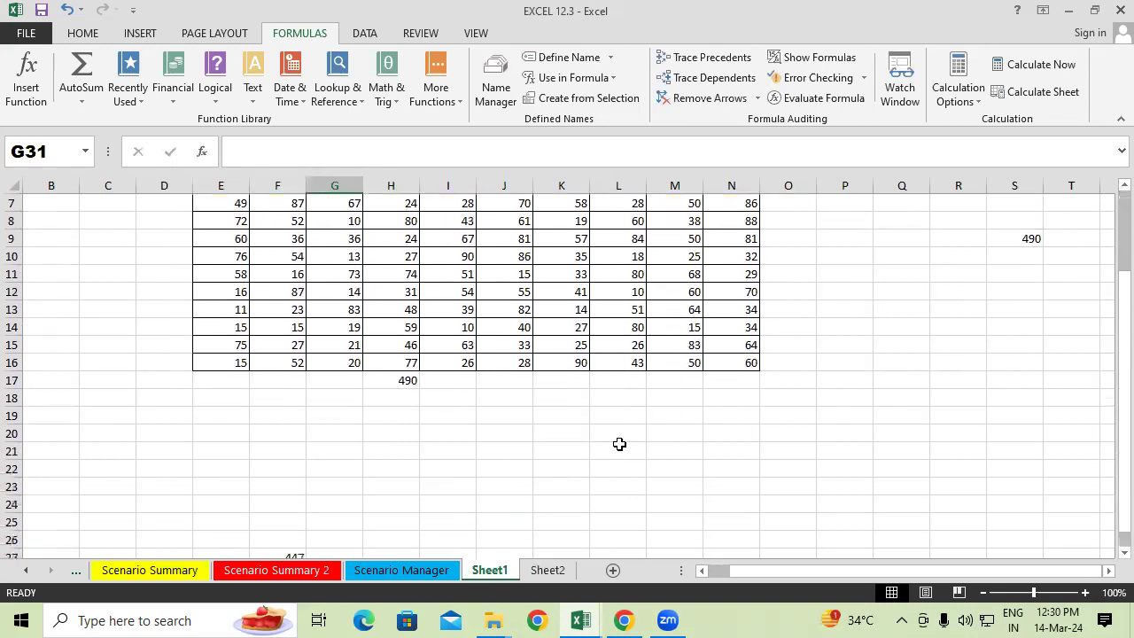
left_click(617, 447)
Enter =COUNT(Ragini) in N23, inserting Ragini via Use in Formula, returning 10
left_click(748, 482)
type("=")
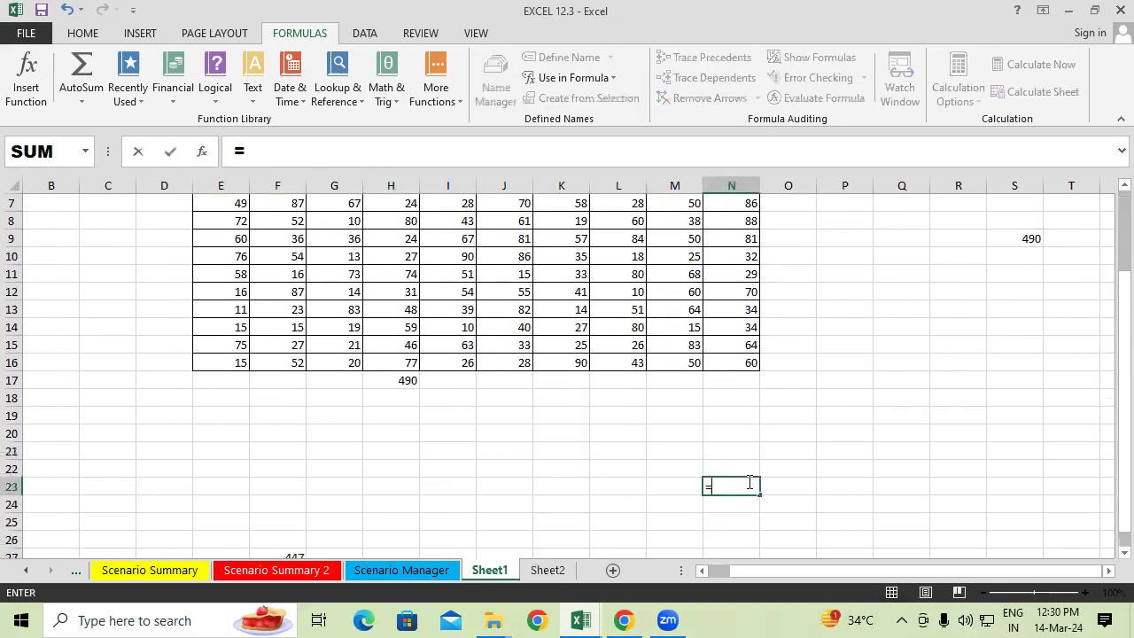
type("c")
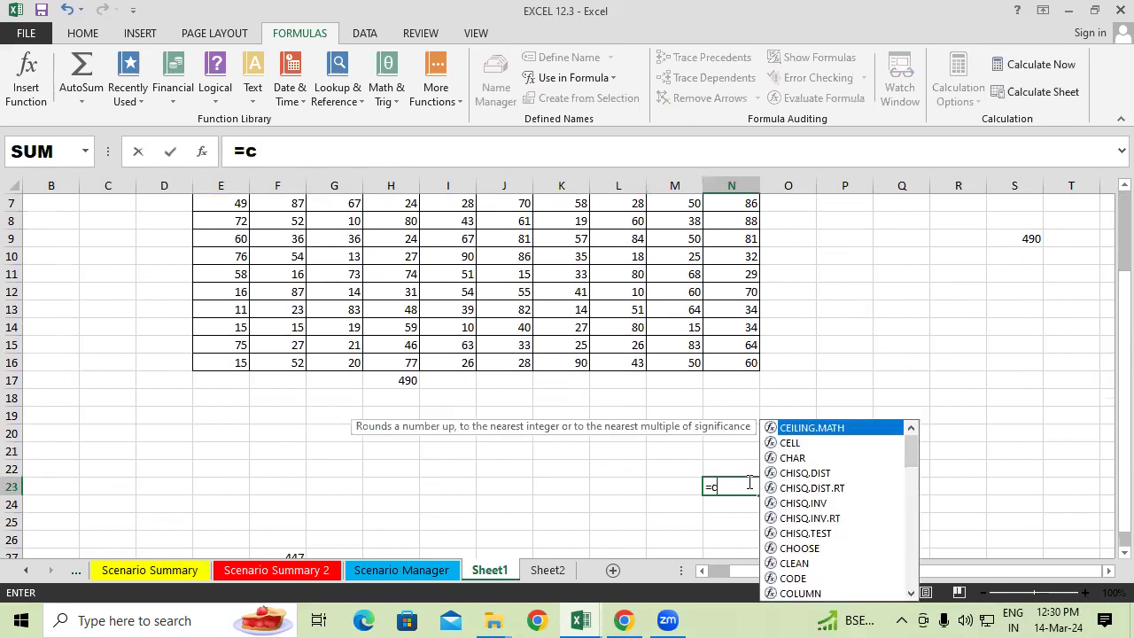
type("oun")
key("Tab")
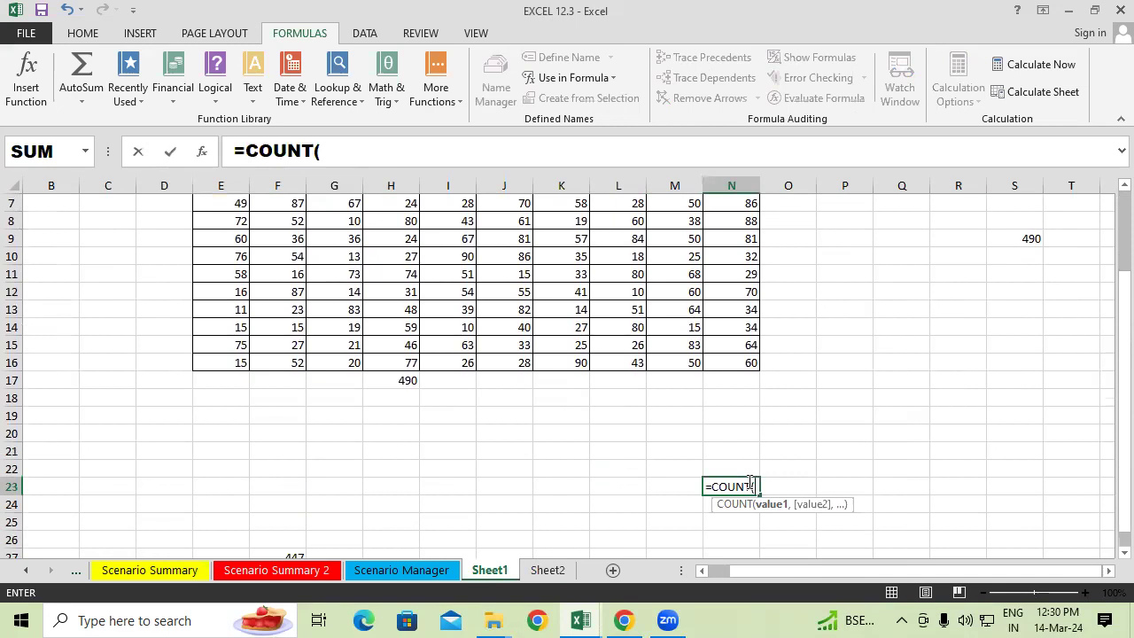
left_click(605, 80)
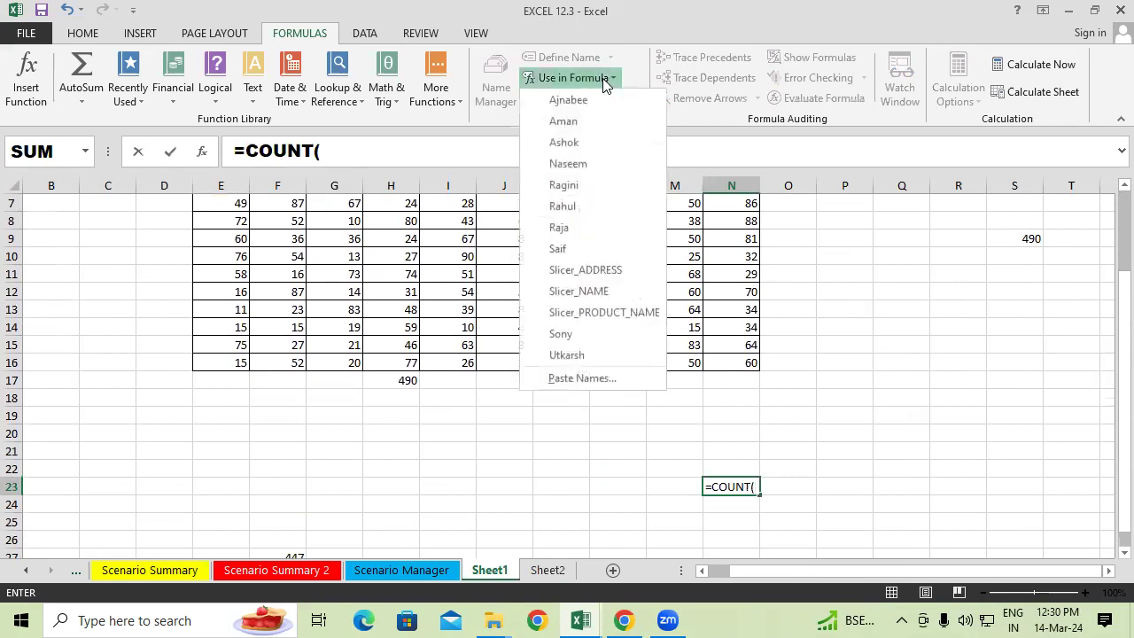
left_click(574, 185)
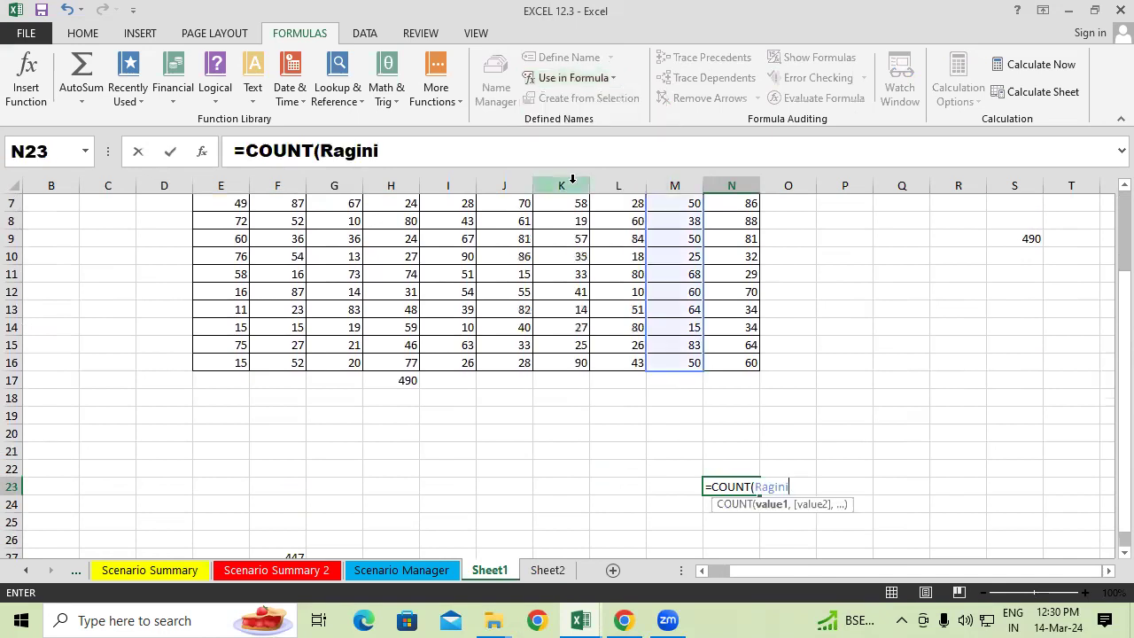
scroll(621, 302, "up", 1)
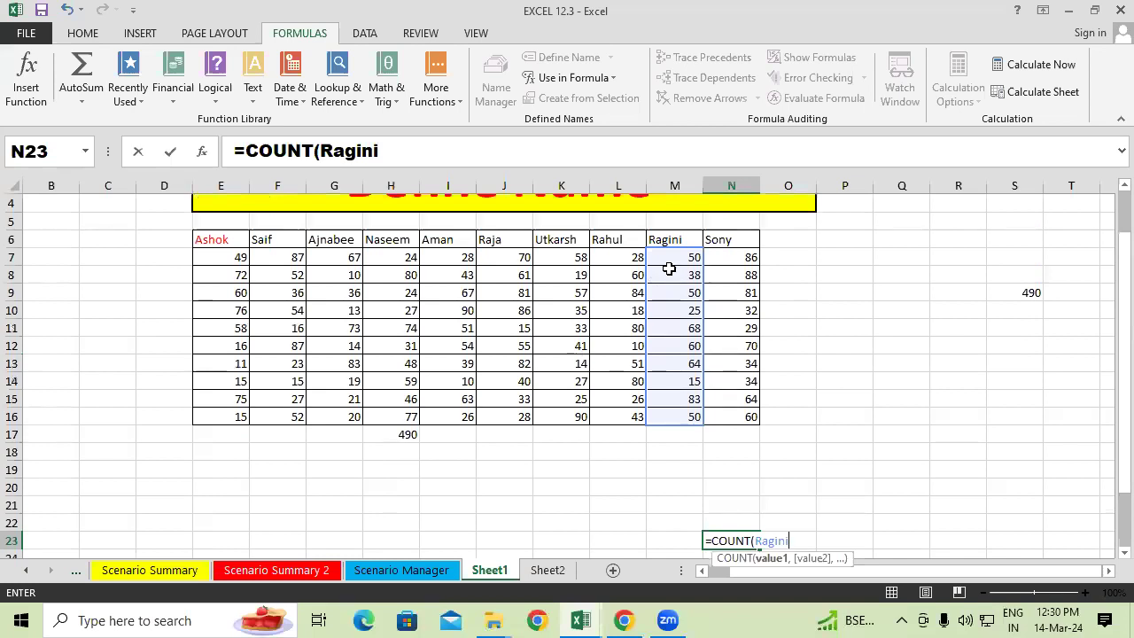
type(")")
key("Return")
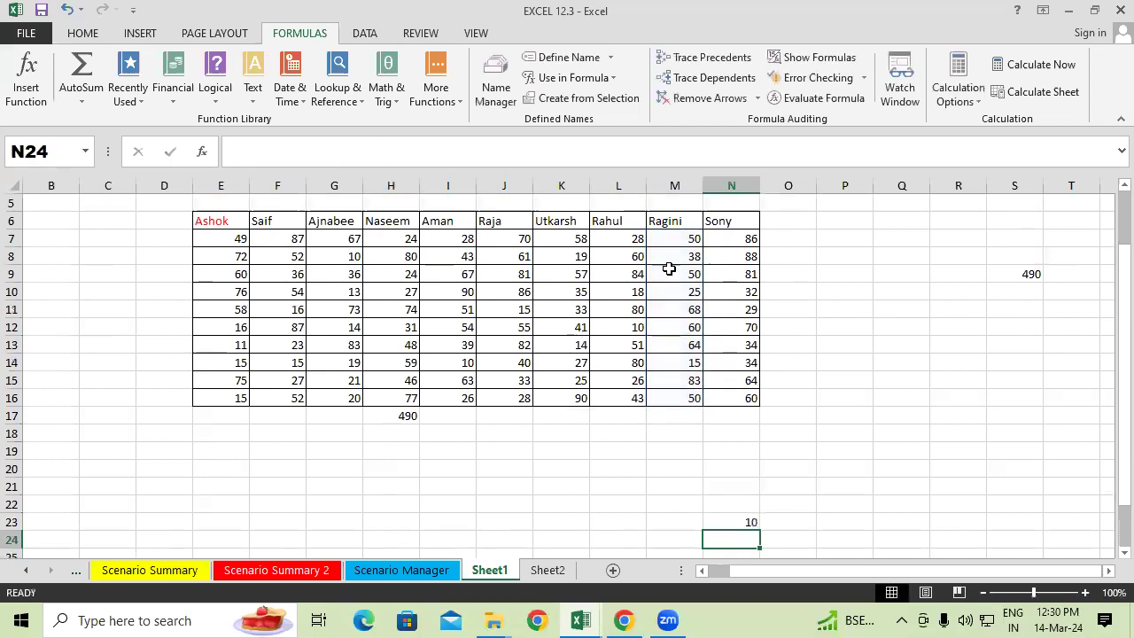
Inspect N23's formula and view the stats for the Utkarsh values K7:K16
left_click(742, 523)
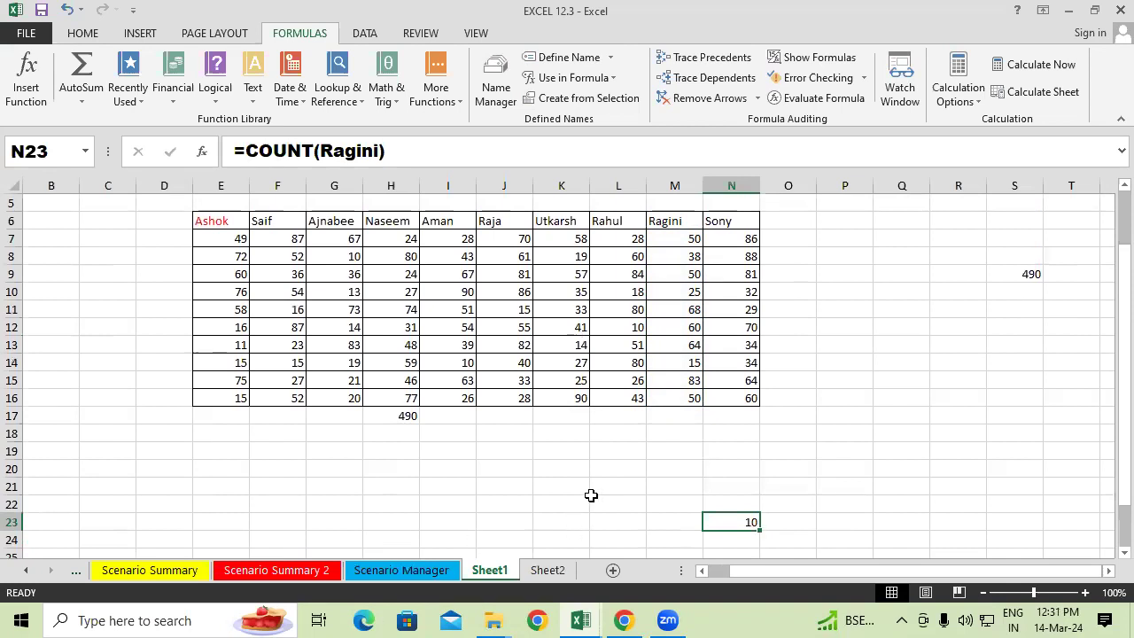
left_click_drag(575, 237, 556, 398)
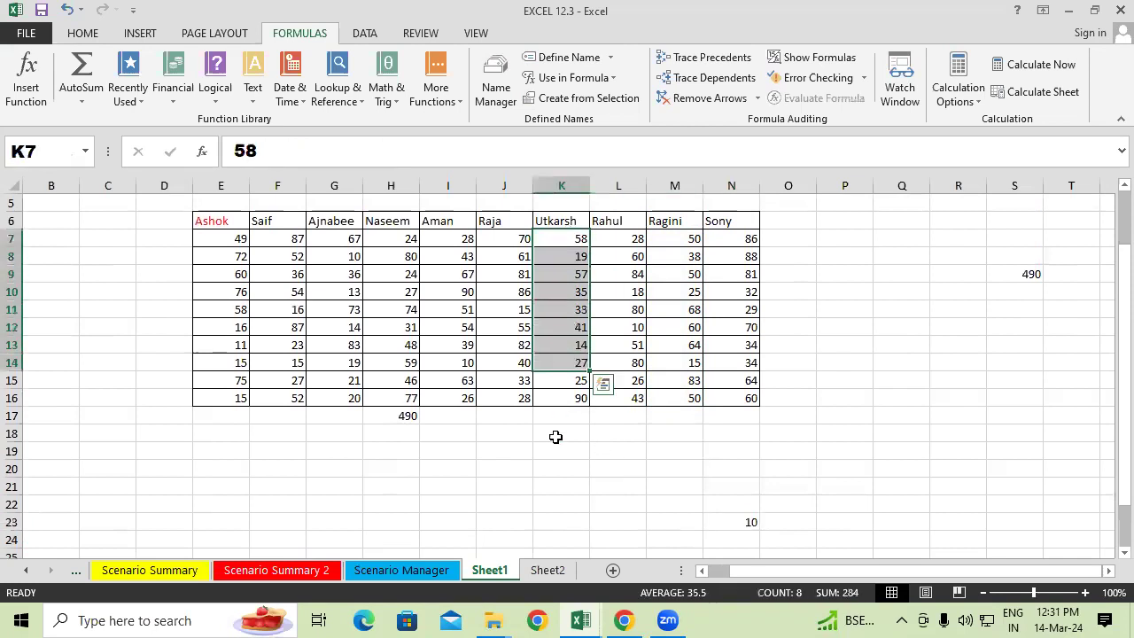
left_click(545, 501)
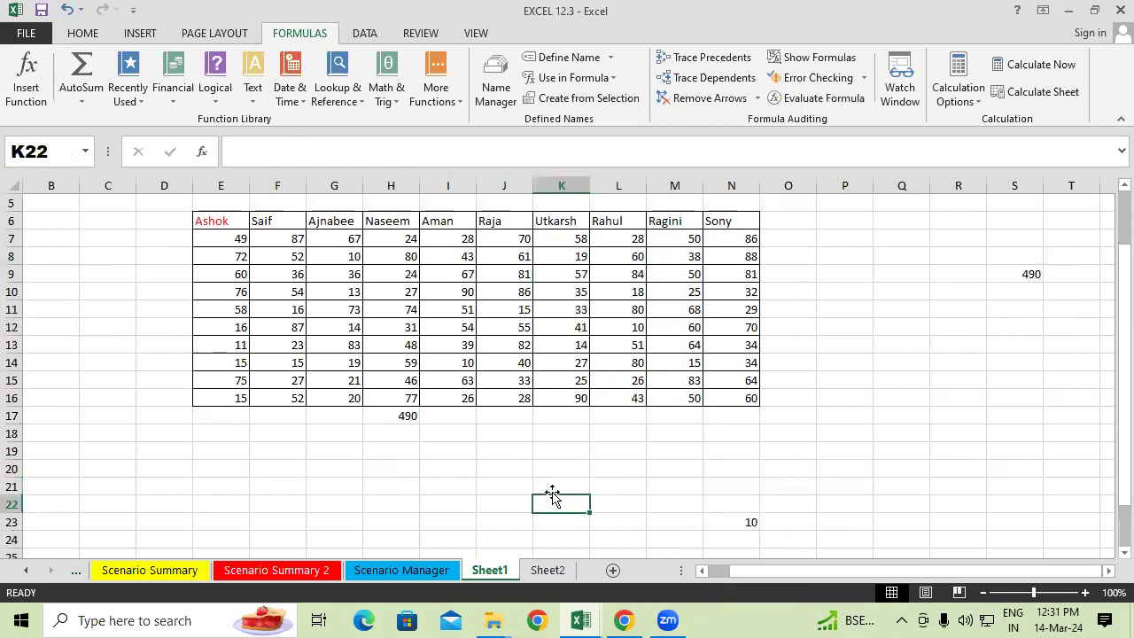
Step through each Ragini score down the column, then reselect N23 to show the COUNT formula
left_click(687, 241)
left_click(684, 257)
left_click(685, 274)
left_click(685, 288)
left_click(684, 306)
left_click(683, 327)
left_click(682, 347)
left_click(681, 362)
left_click(682, 381)
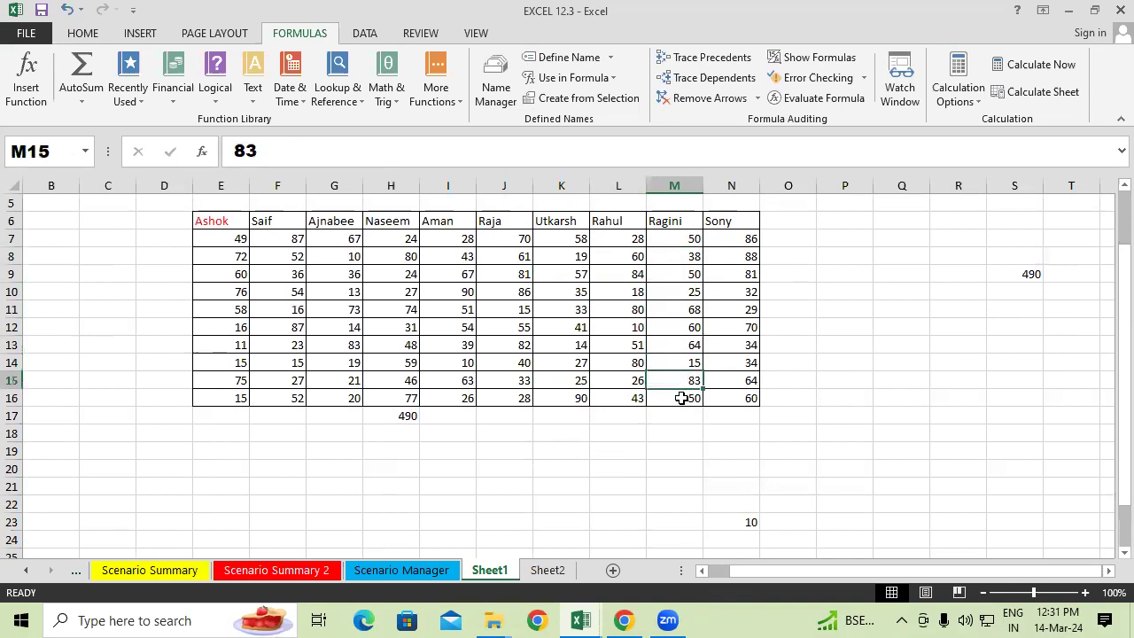
left_click(682, 398)
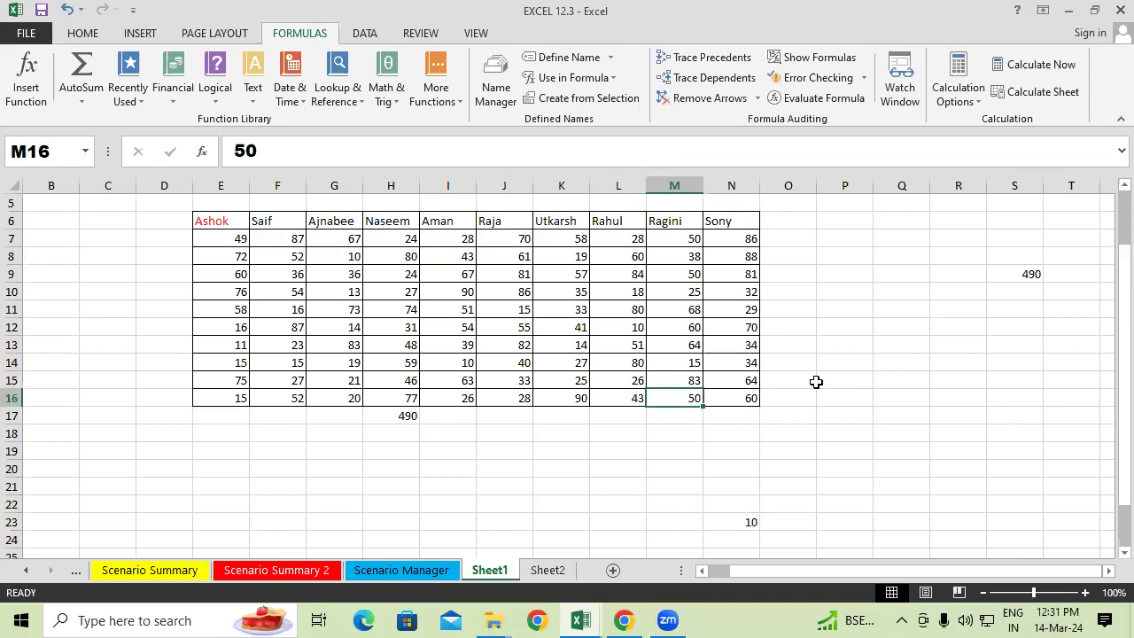
left_click(725, 525)
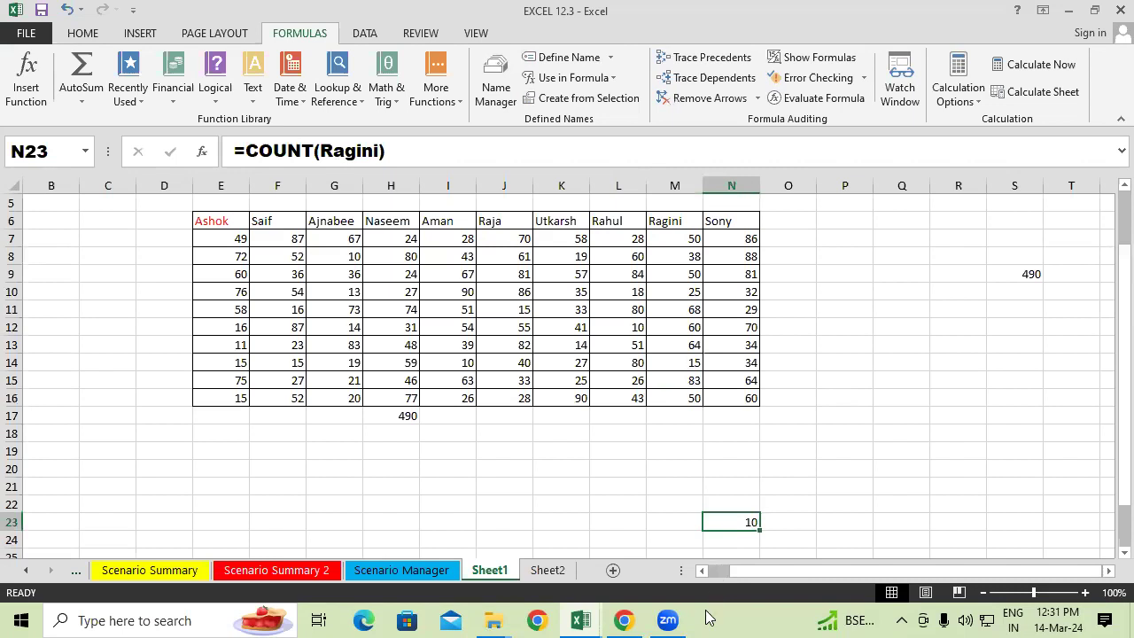
Enter =AVERAGE(Utkarsh) in K21, giving 39.9, and compare it with K7:K16
left_click(541, 491)
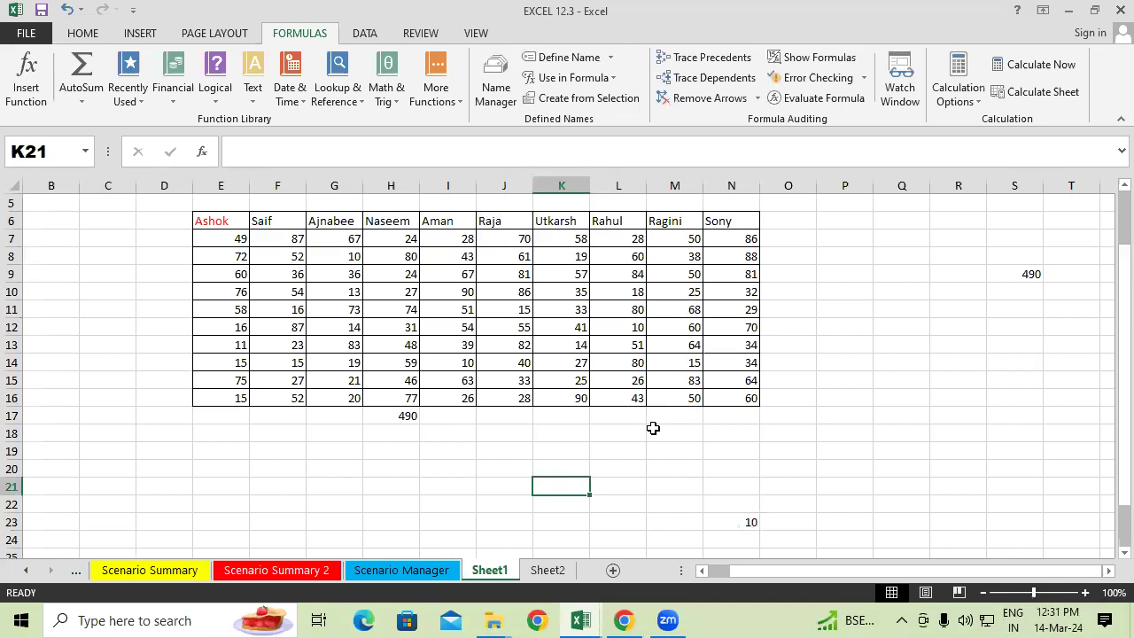
type("=")
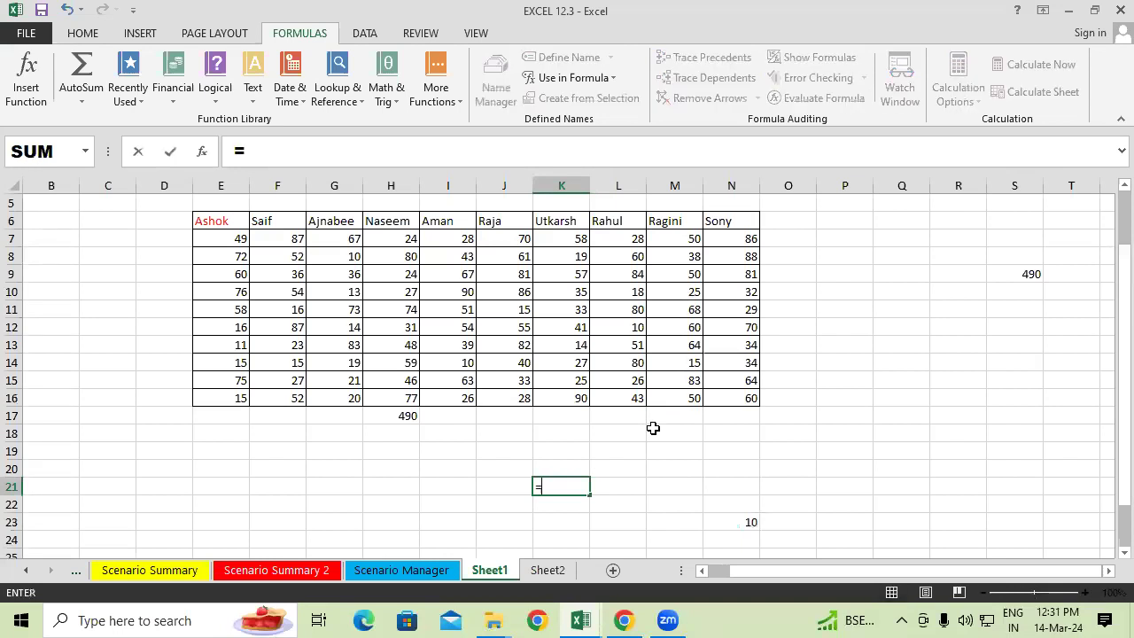
type("a")
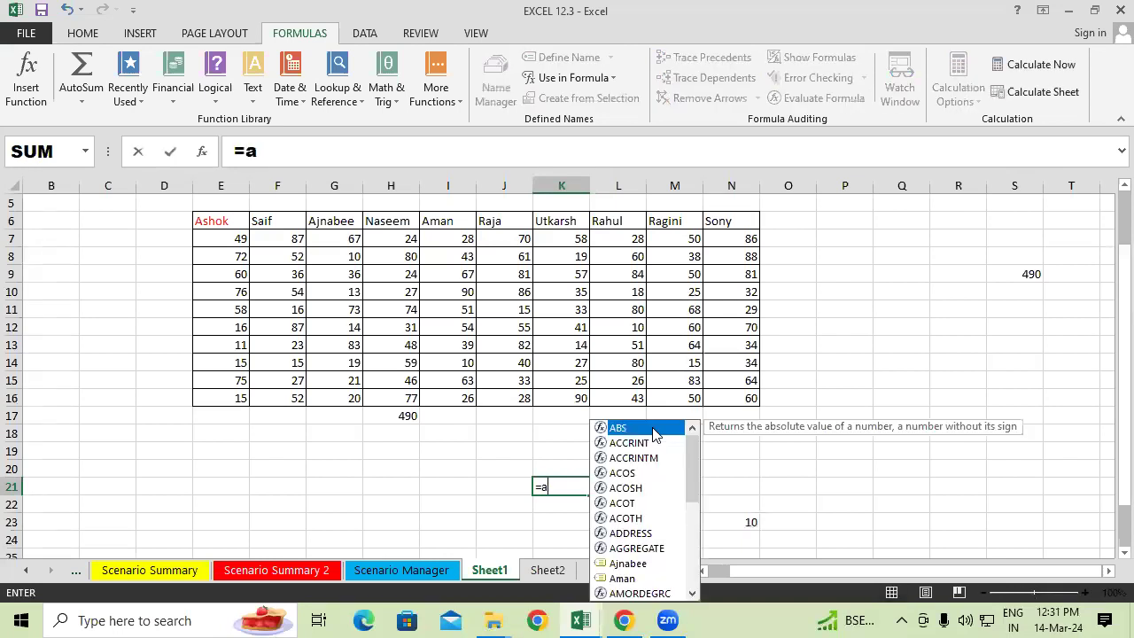
type("ver")
key("Tab")
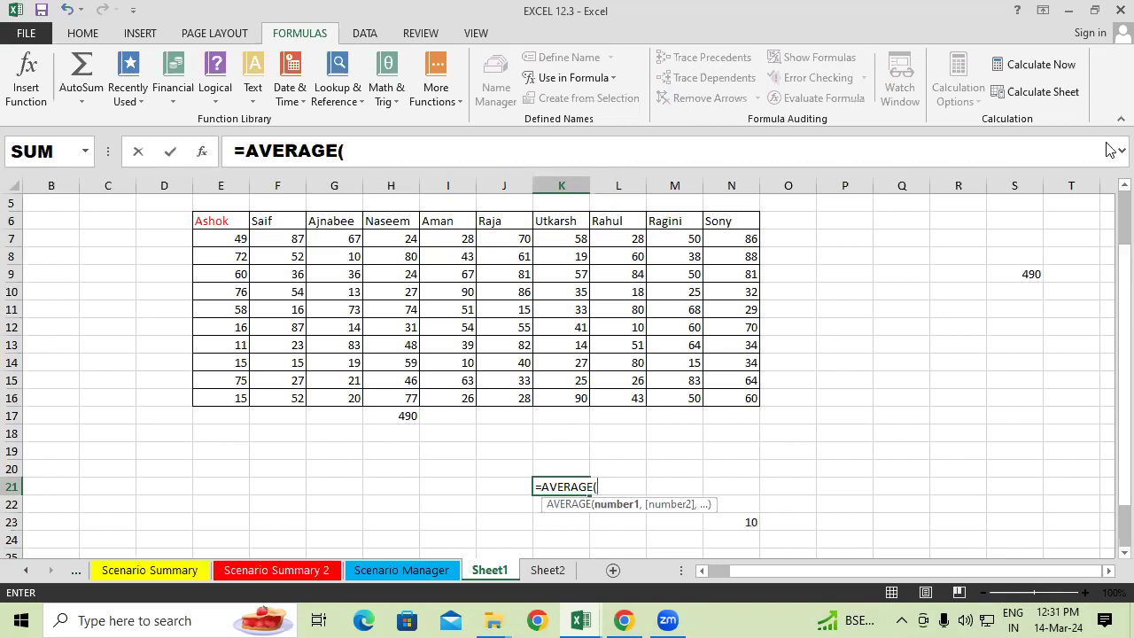
type("ut")
key("Tab")
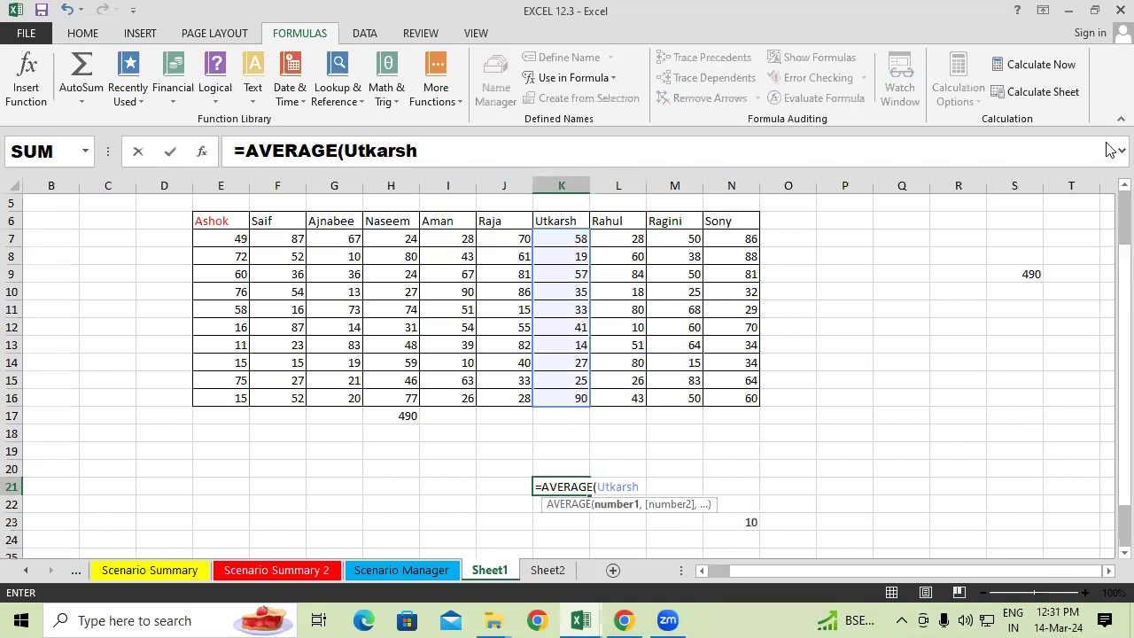
type(")")
key("Return")
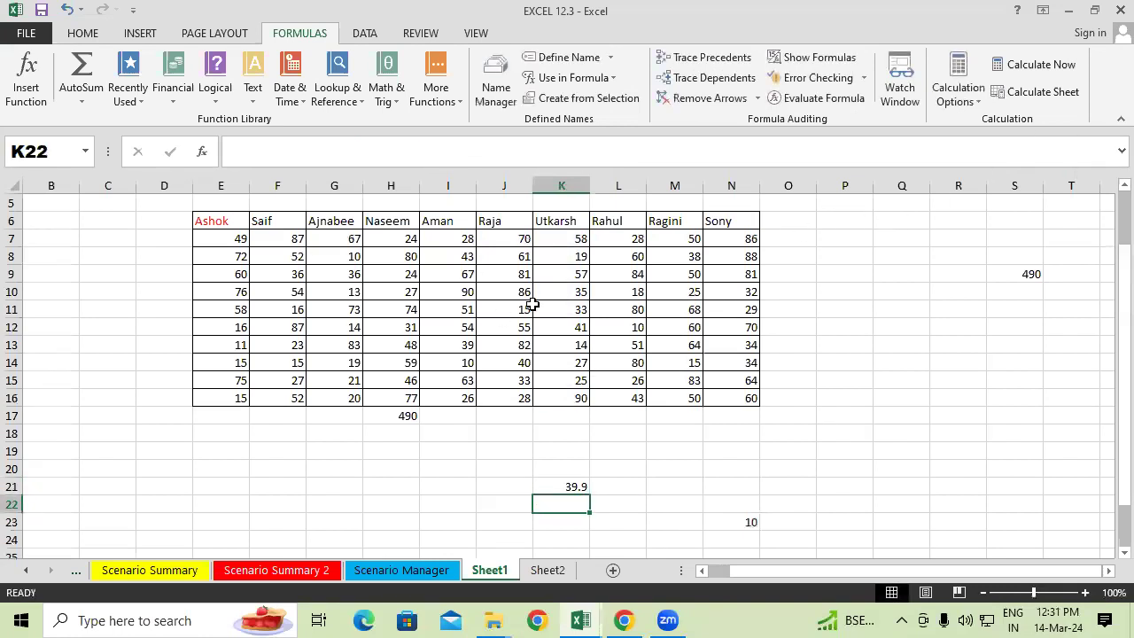
left_click_drag(560, 235, 558, 398)
left_click(550, 486)
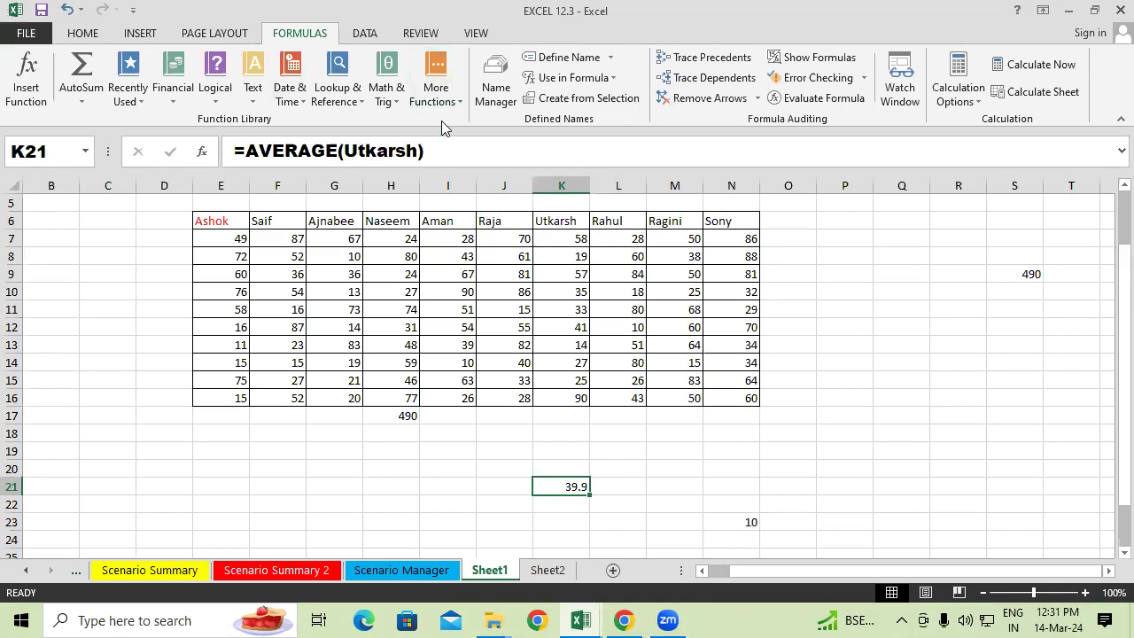
In Name Manager, view Ajnabee's definition, Sheet1!$G$7:$G$16, then close it unchanged
left_click(492, 103)
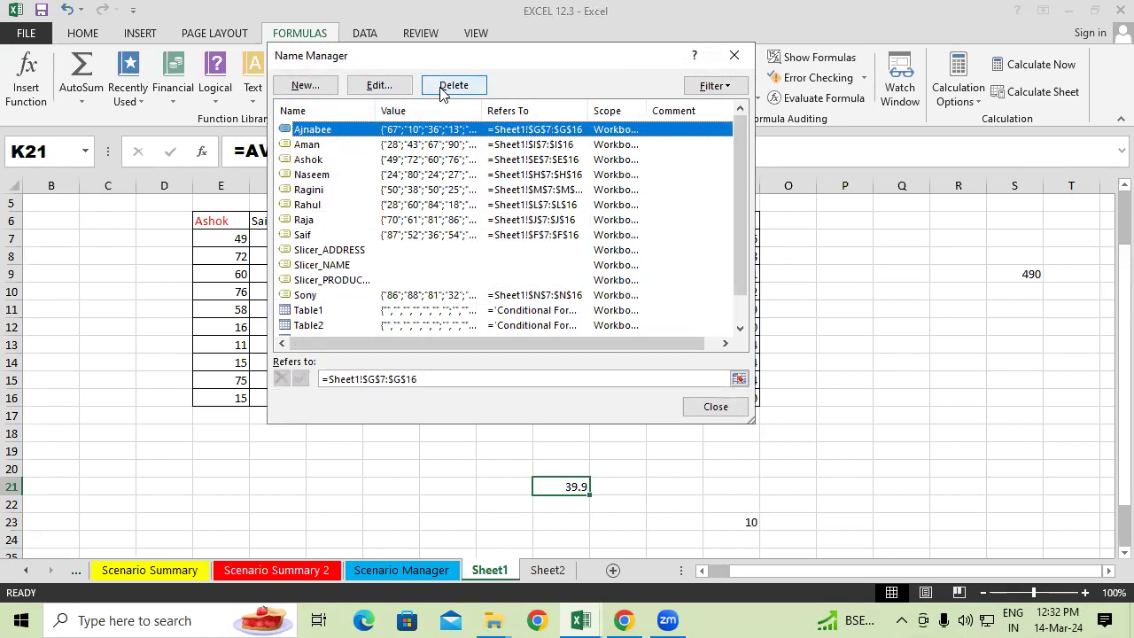
left_click(376, 86)
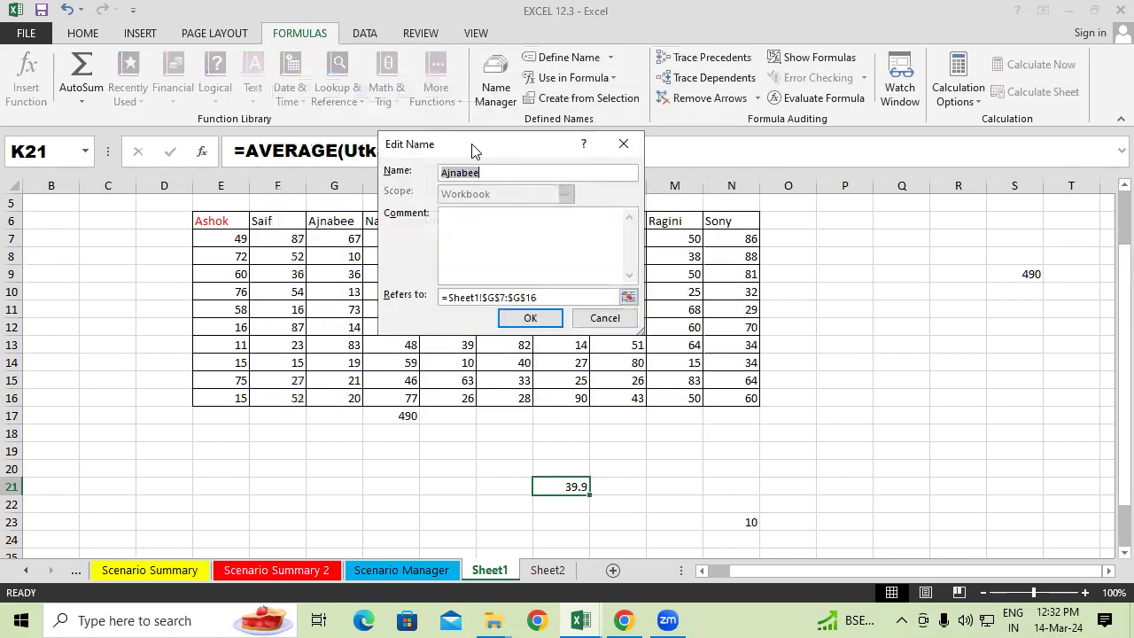
left_click(429, 225)
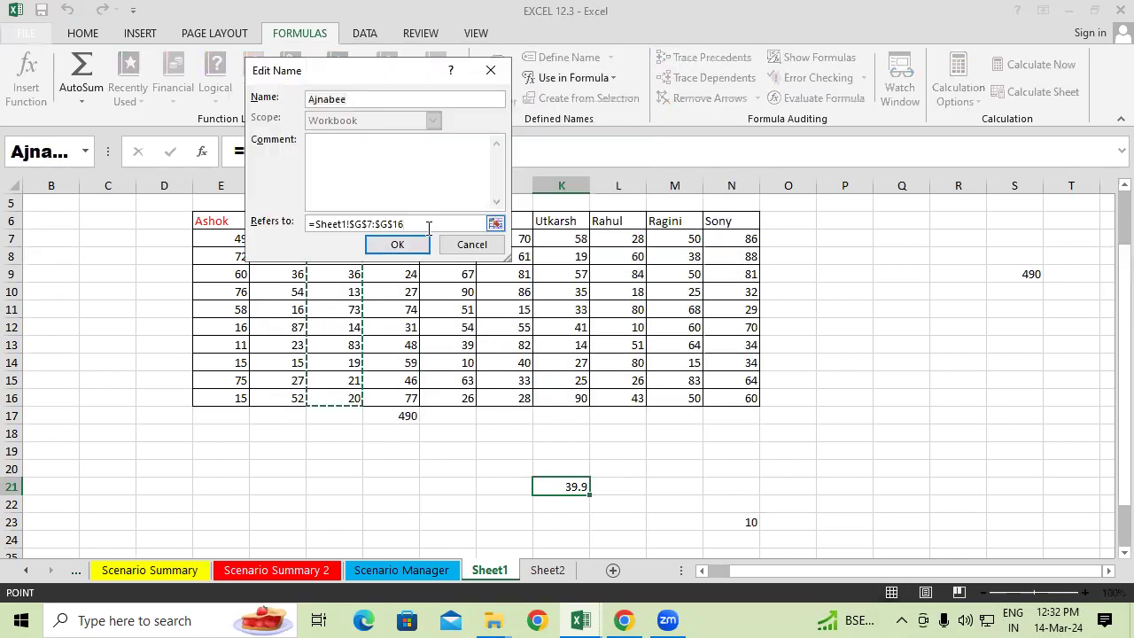
mouse_move(340, 62)
left_mouse_down()
mouse_move(401, 104)
mouse_move(598, 75)
left_mouse_up()
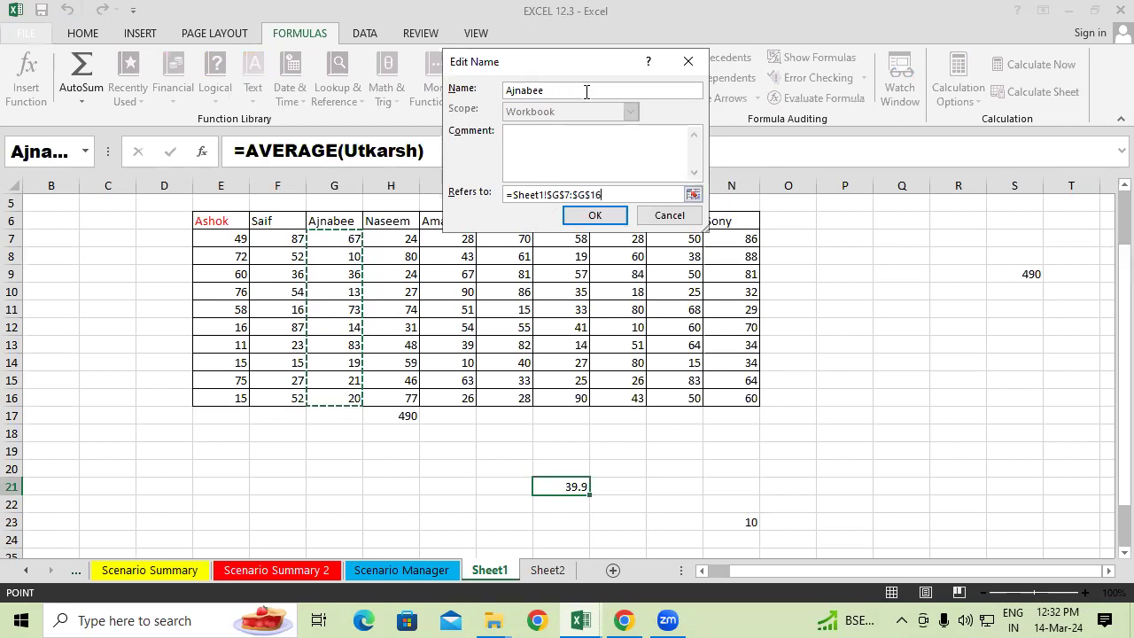
left_click(688, 60)
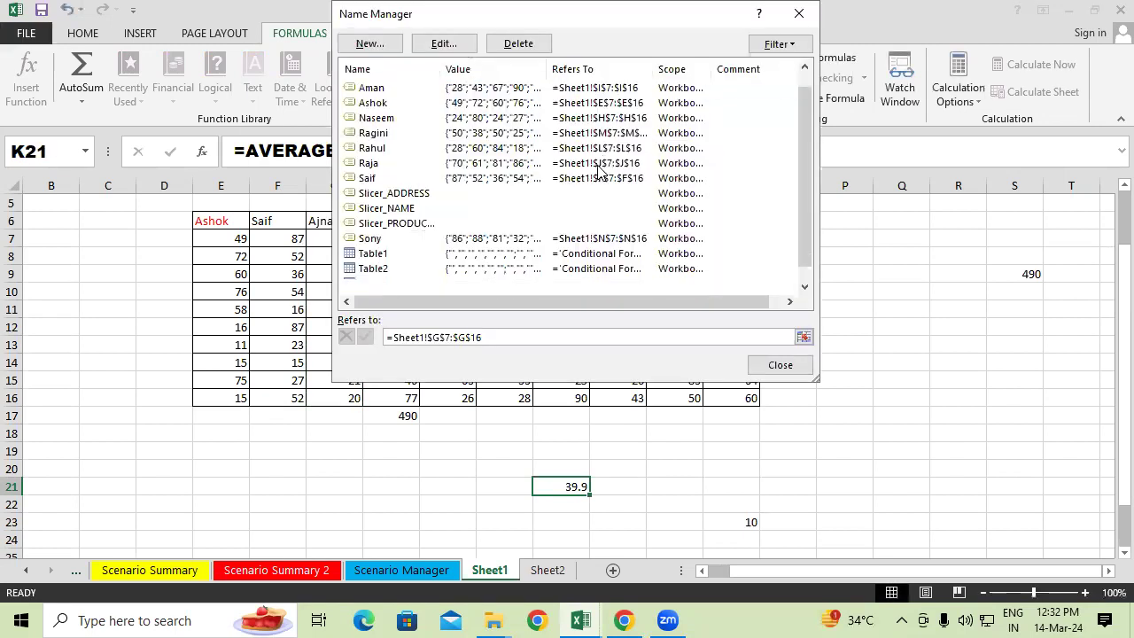
Start a new name dfv referring to G6:G16 with a filler comment
left_click(370, 44)
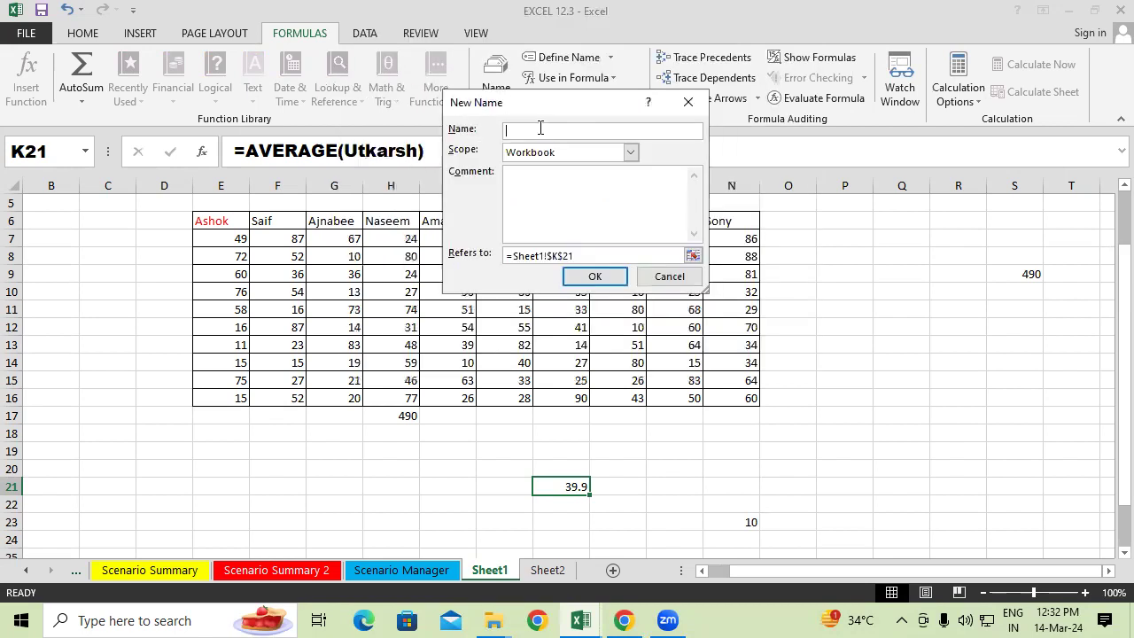
type("dfv")
left_click(597, 256)
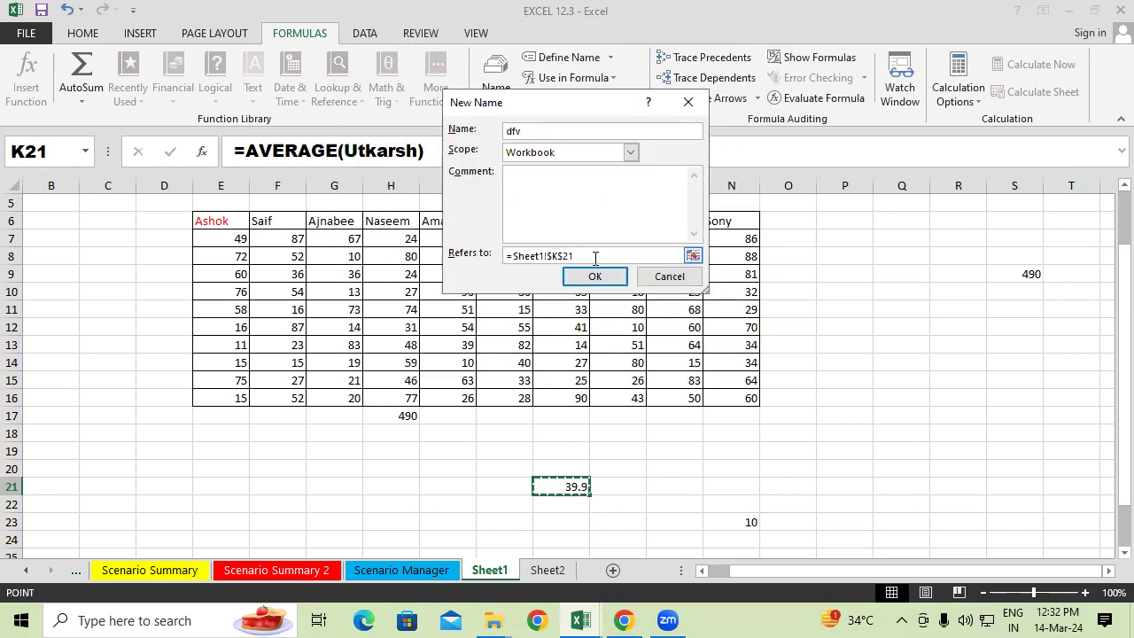
left_click_drag(337, 221, 350, 398)
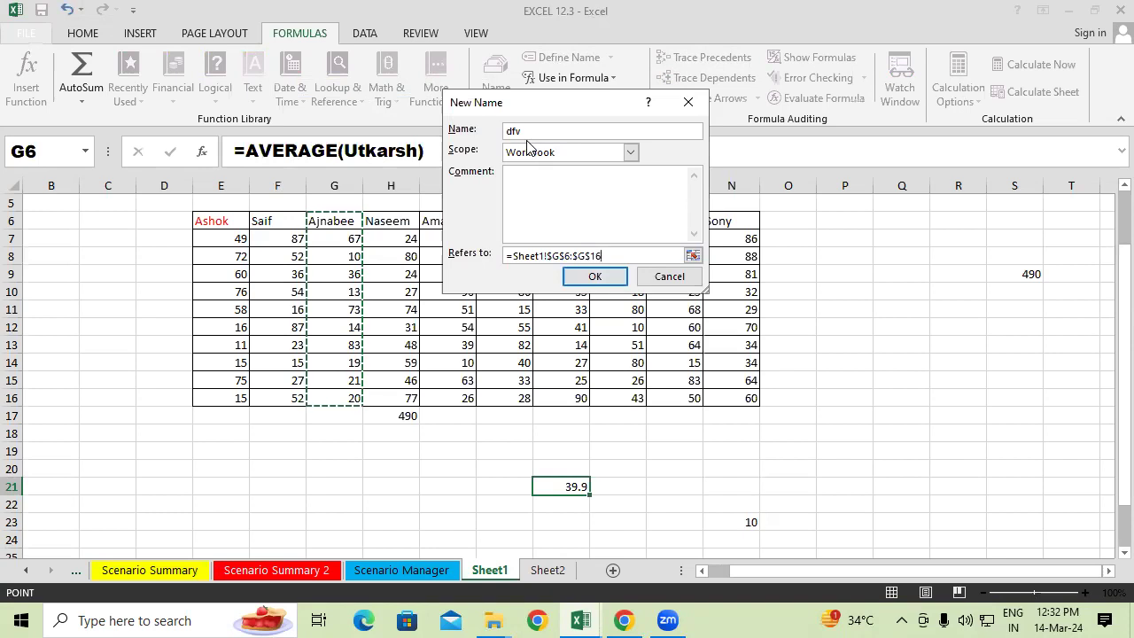
left_click(519, 188)
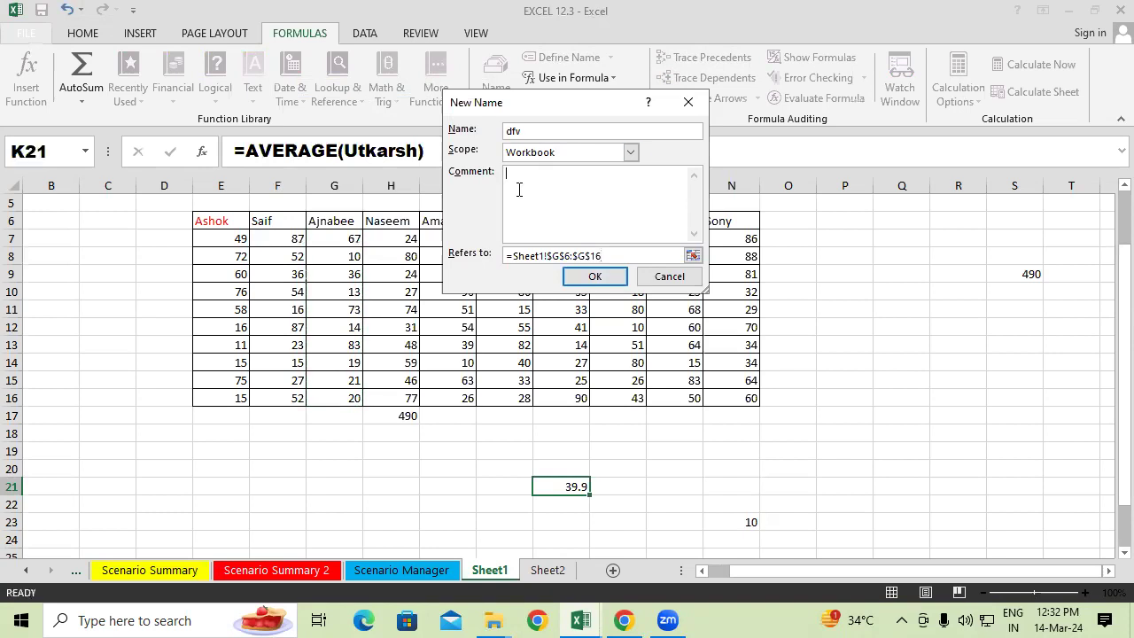
type("efbwetgfbhtgn")
Set its scope to Sheet1, then cancel the definition and close Name Manager
left_click(630, 152)
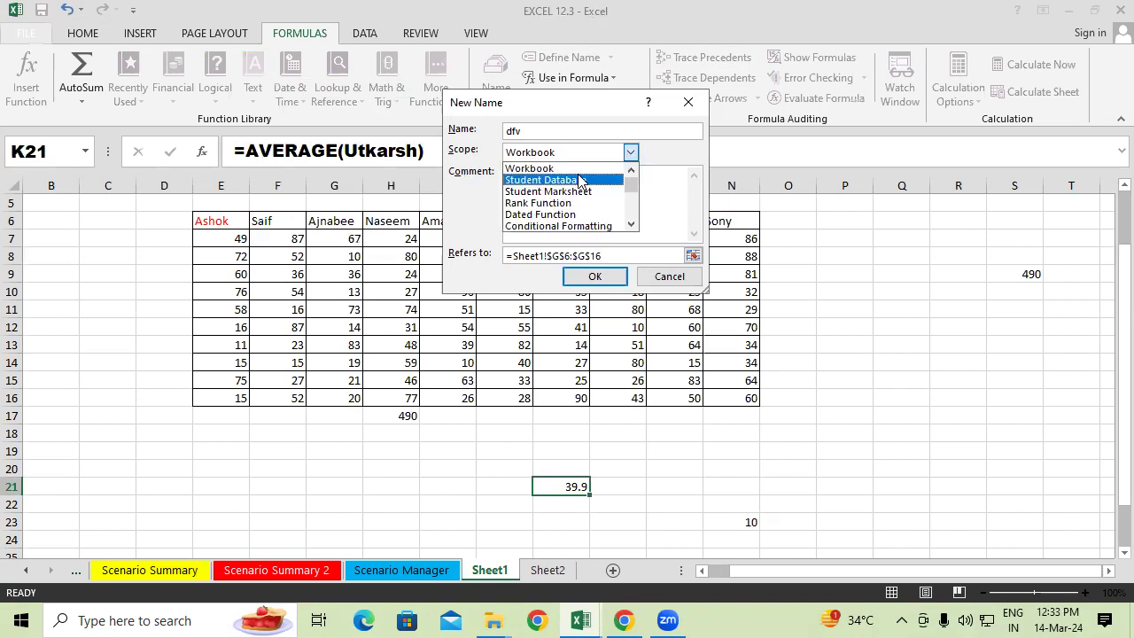
scroll(576, 195, "down", 1)
scroll(574, 197, "down", 1)
scroll(572, 200, "down", 1)
scroll(567, 202, "down", 1)
left_click(542, 214)
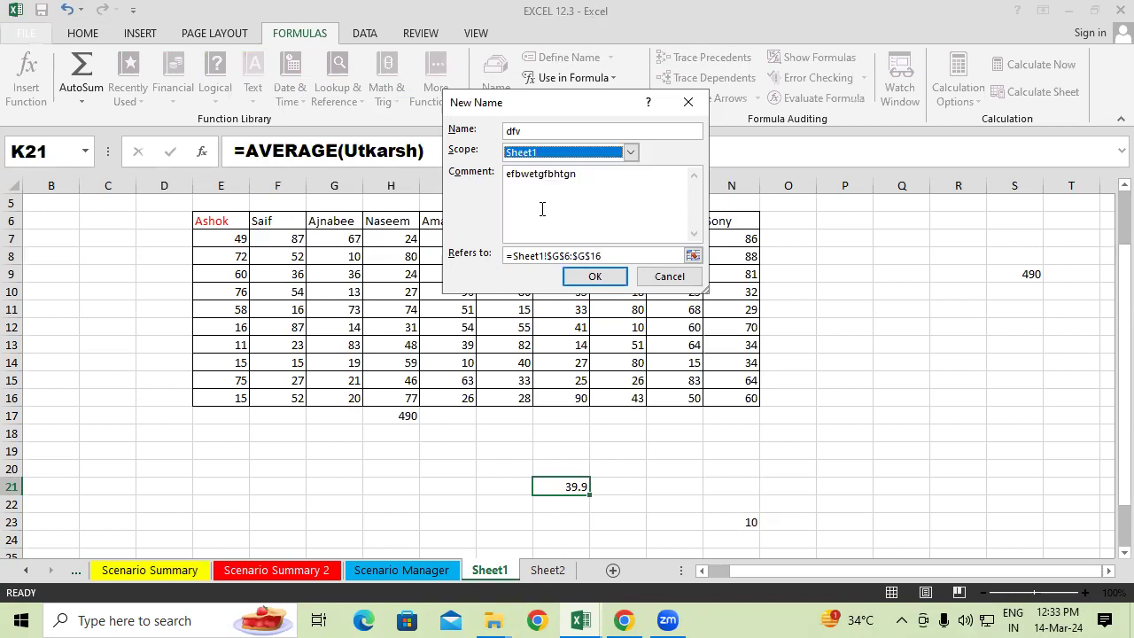
left_click(520, 132)
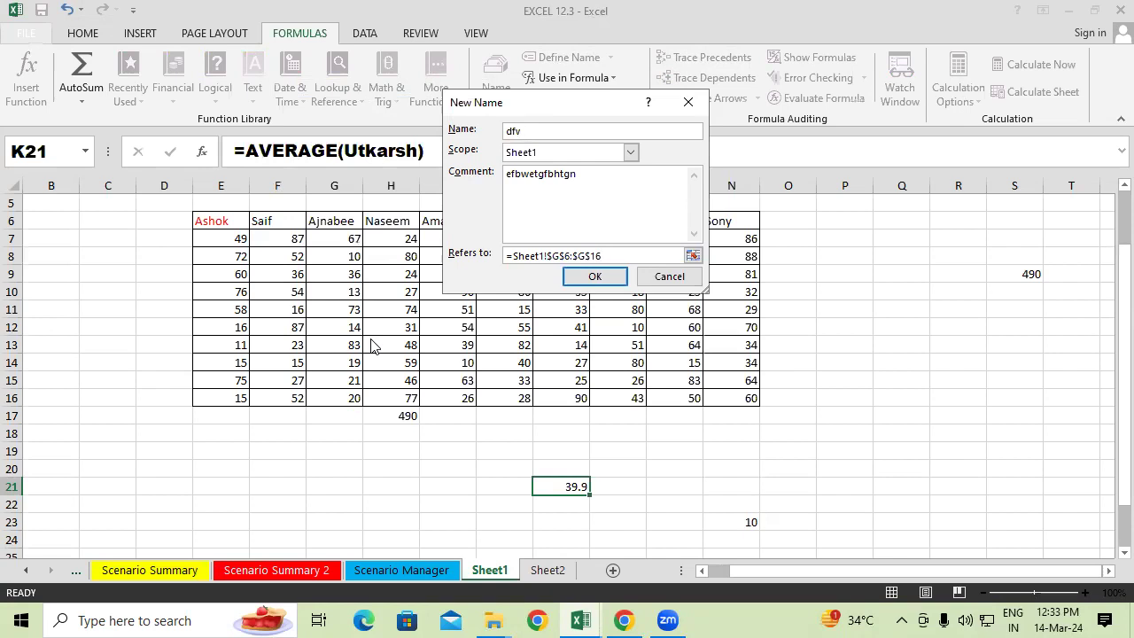
key("Escape")
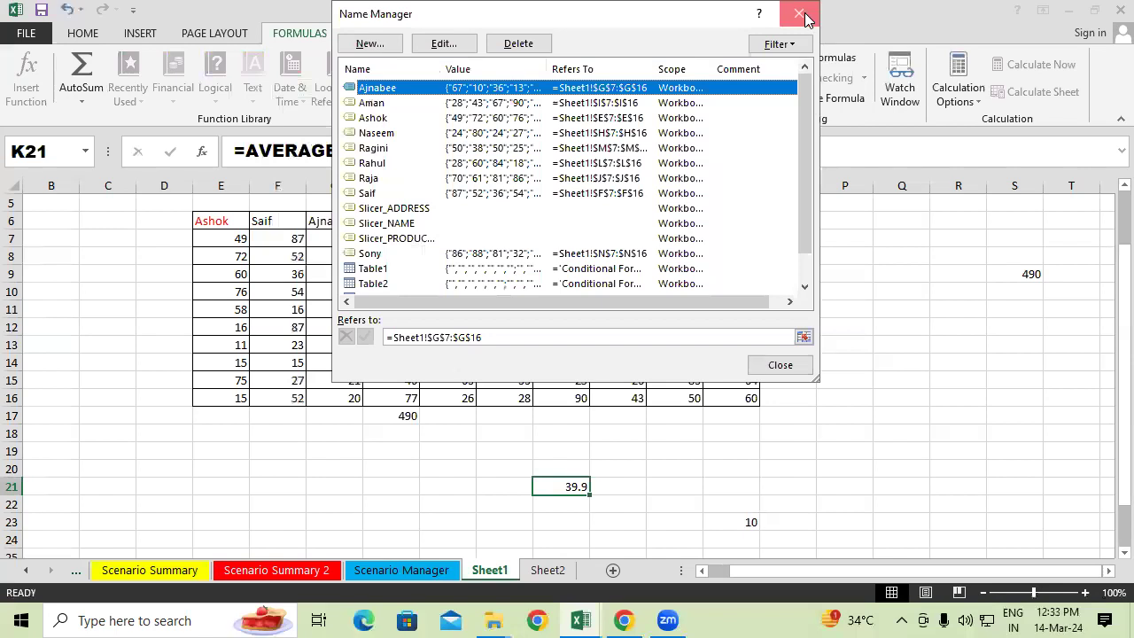
left_click(799, 14)
Copy the Sony scores N7:N16 into column P and head it Ram in P6
left_click(747, 237)
left_click_drag(746, 239, 746, 417)
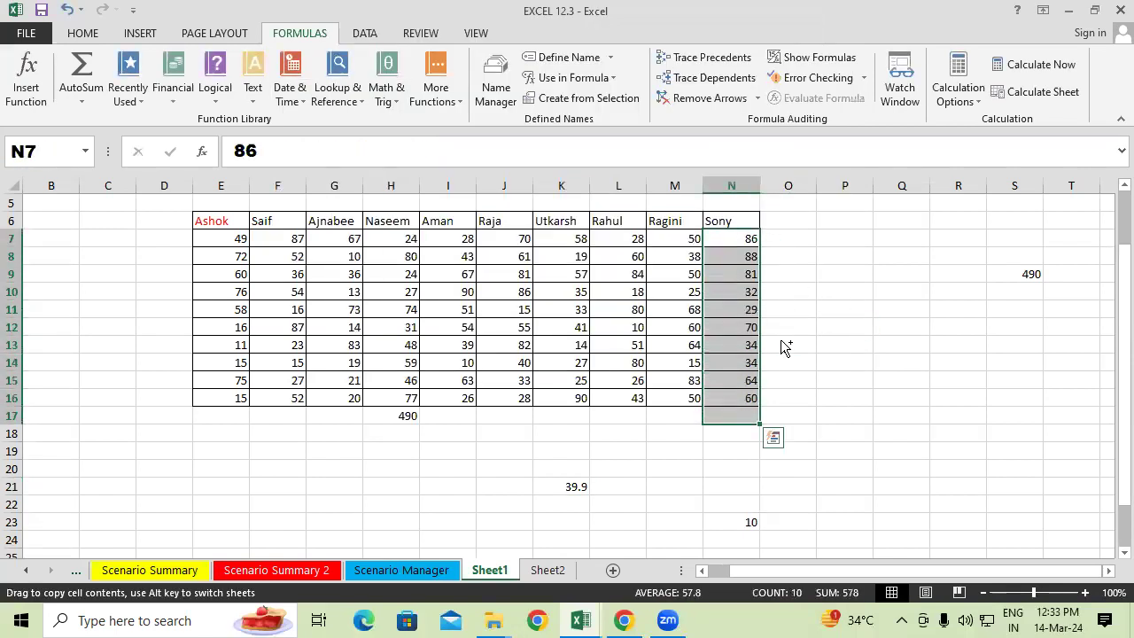
left_click_drag(759, 345, 843, 343, "ctrl")
left_click(936, 433)
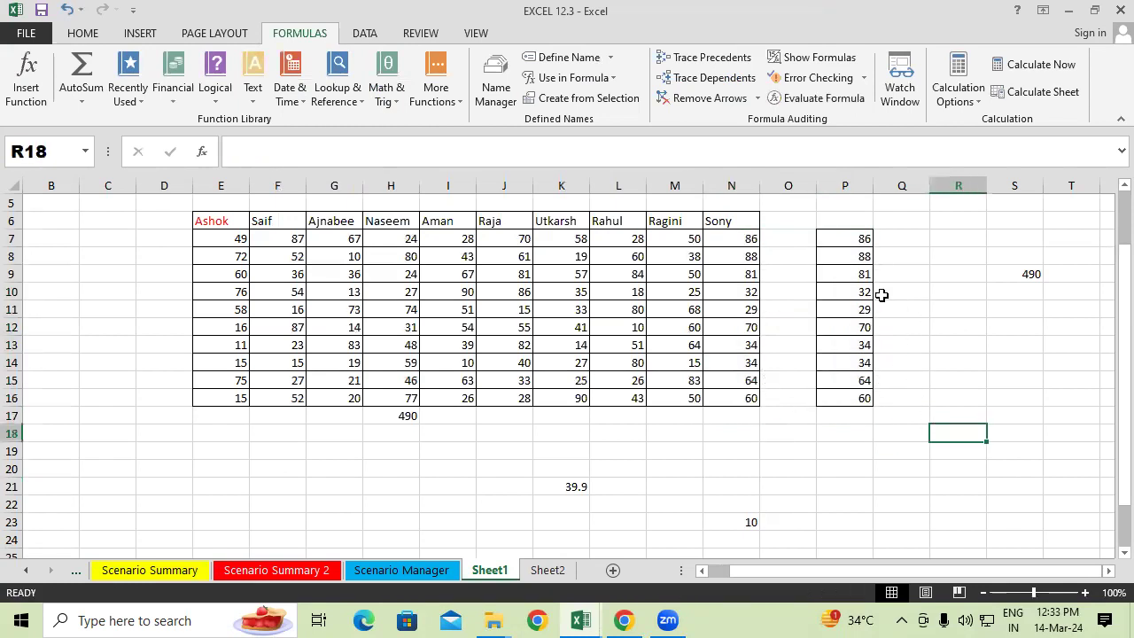
left_click(853, 224)
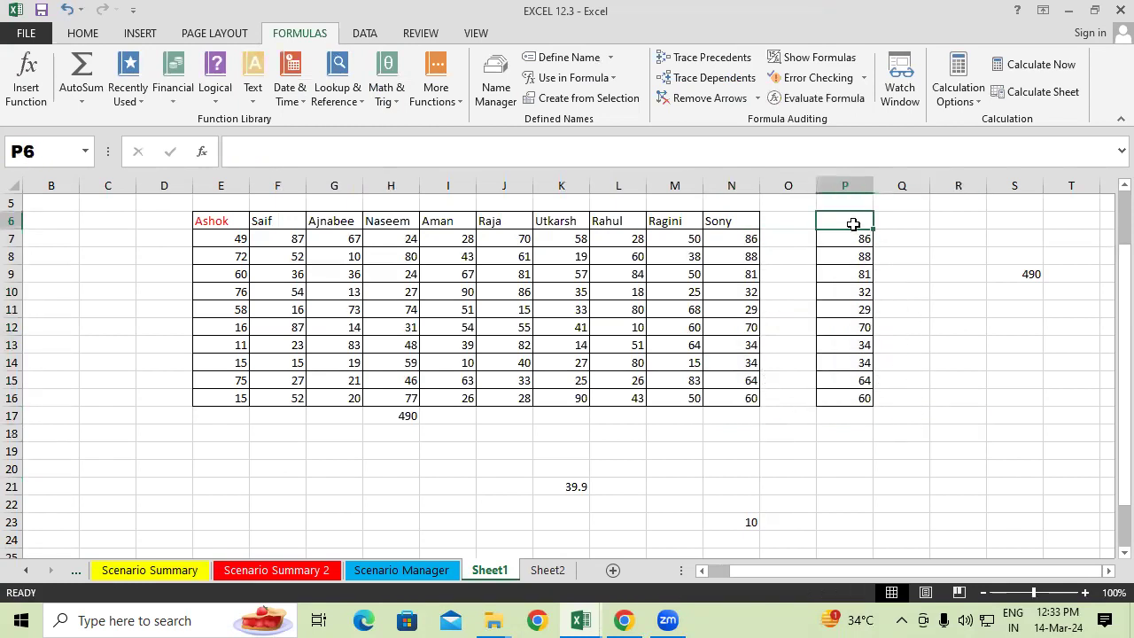
type("Ram")
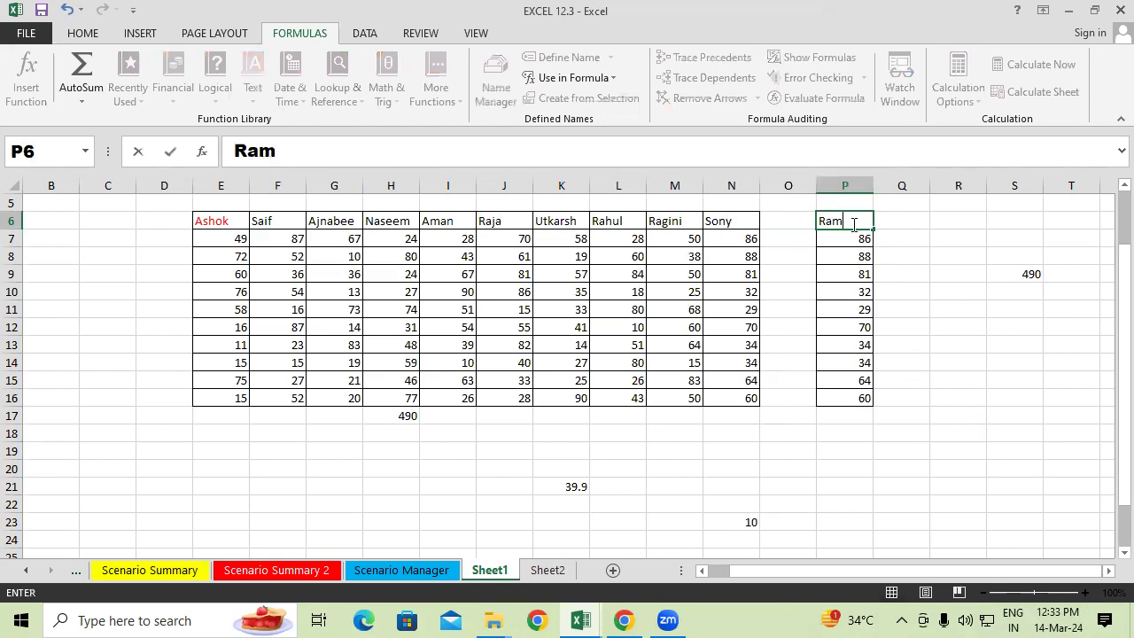
key("Return")
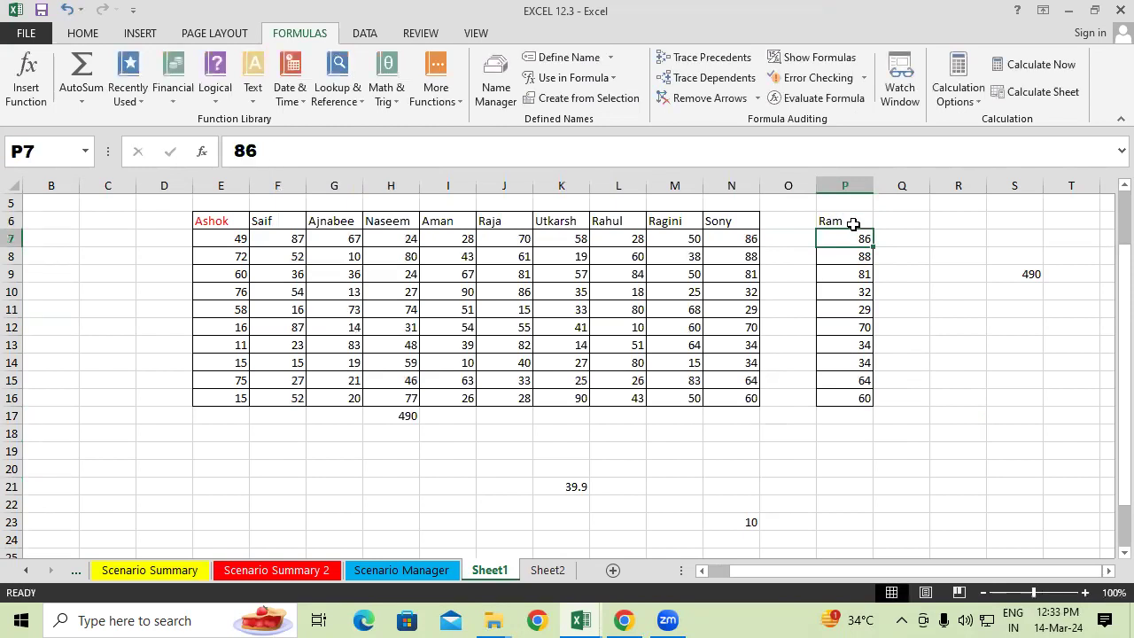
Copy the Ram column P6:P16 into column Q and change its header to Ram 1
left_click_drag(854, 225, 848, 398)
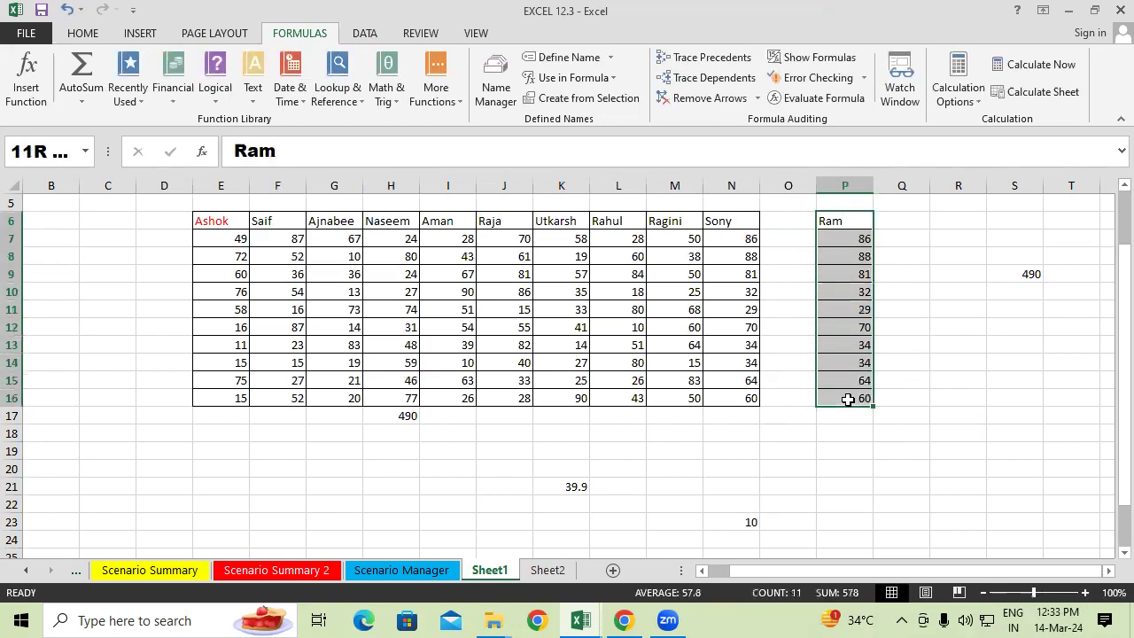
left_click_drag(874, 339, 933, 337, "ctrl")
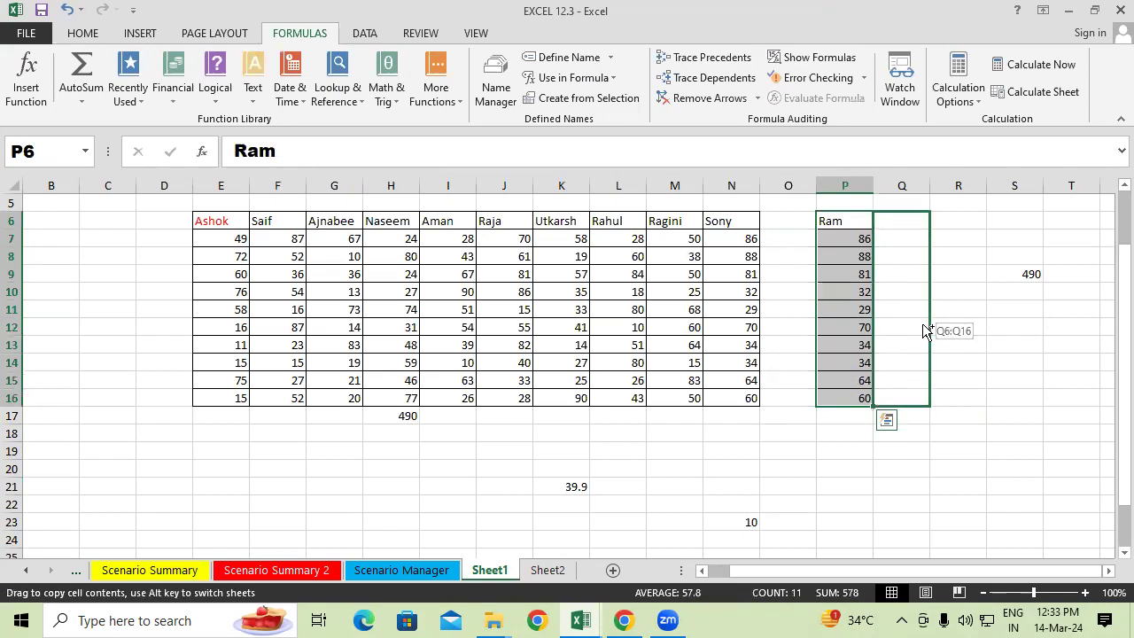
left_click(908, 223)
double_click(908, 221)
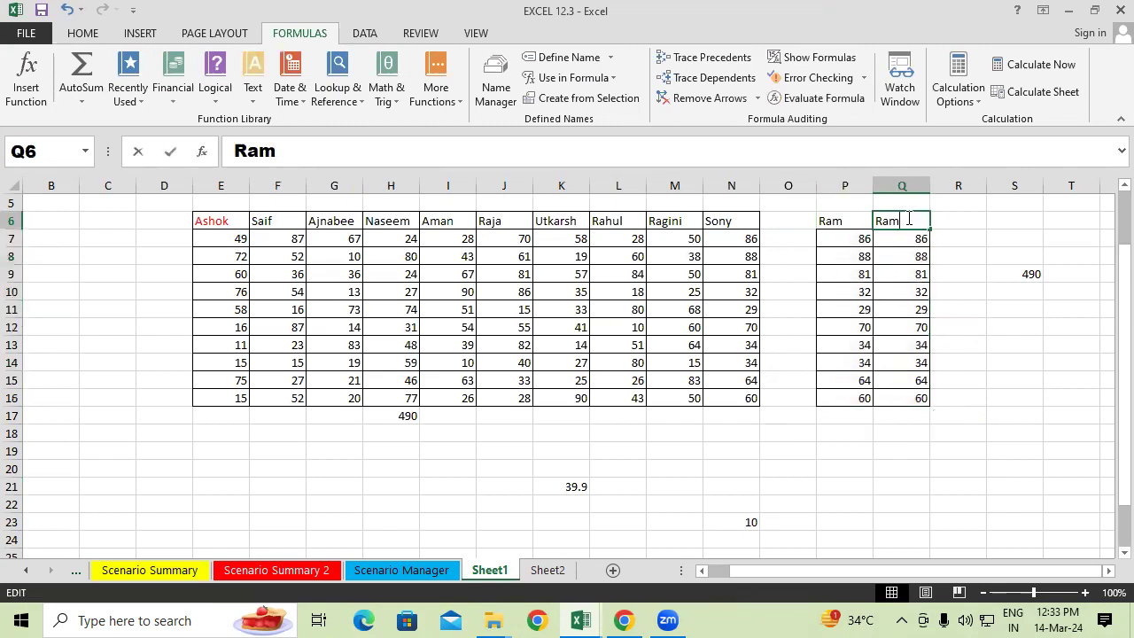
type(" 1")
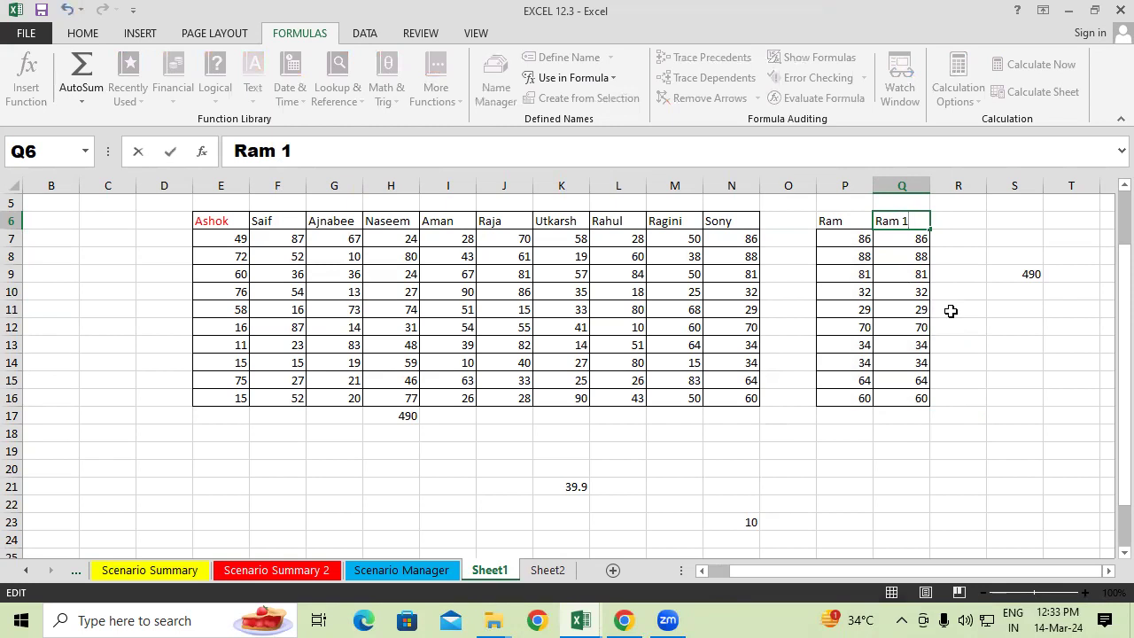
left_click(949, 308)
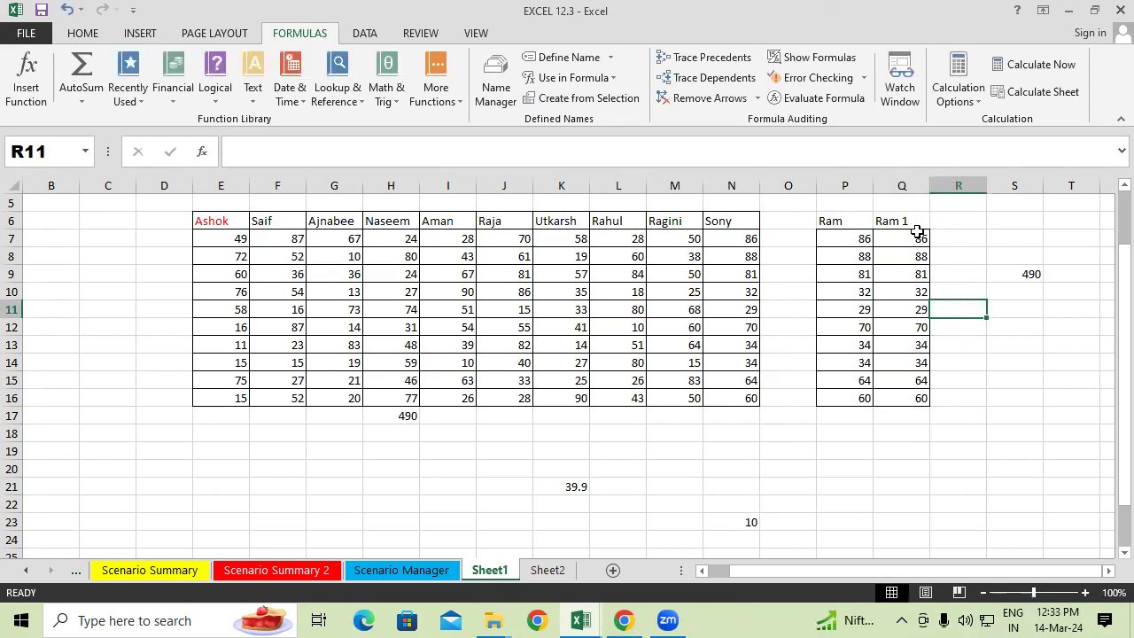
Define the names Ram for P6:P16 and Ram_1 for Q6:Q16
left_click_drag(843, 222, 858, 400)
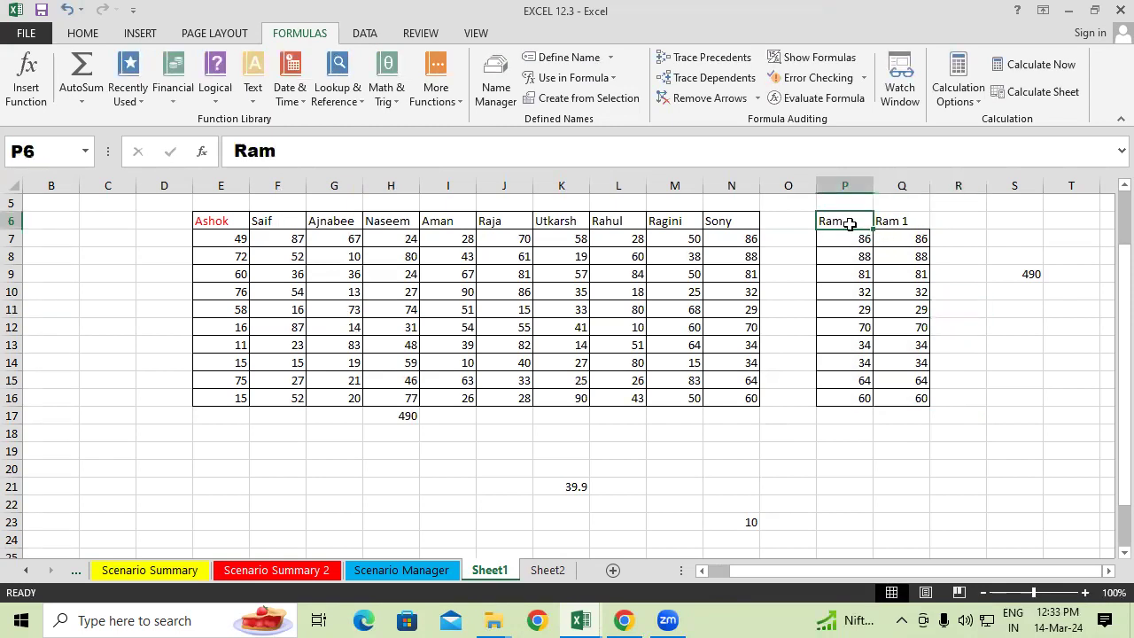
left_click(568, 57)
left_click(595, 275)
left_click_drag(904, 223, 894, 400)
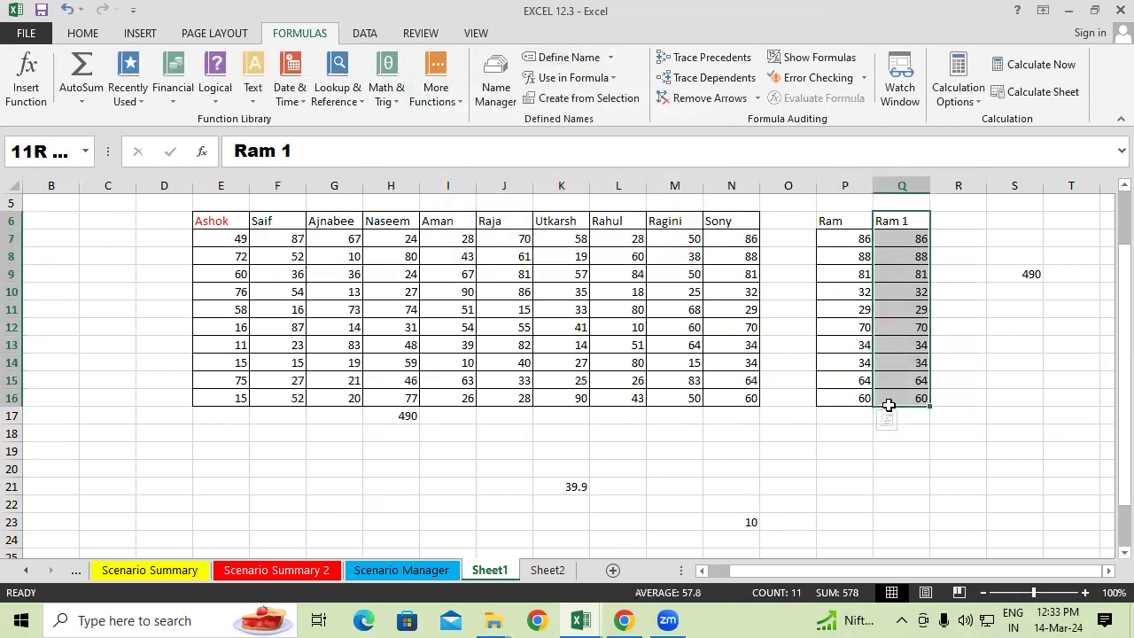
left_click(568, 57)
left_click(592, 277)
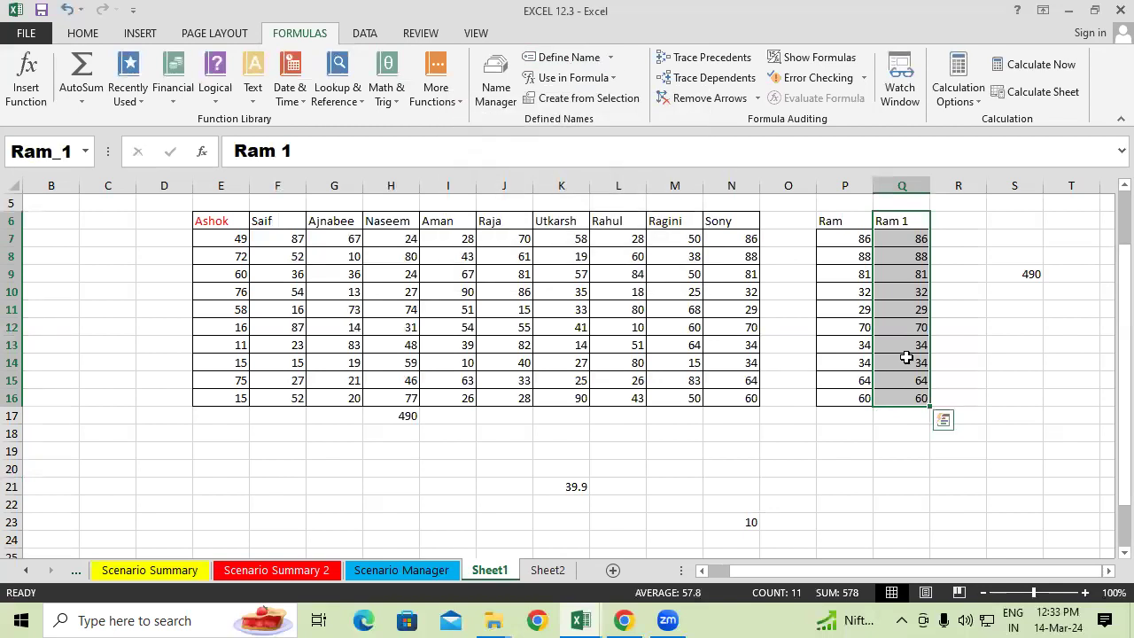
left_click(983, 333)
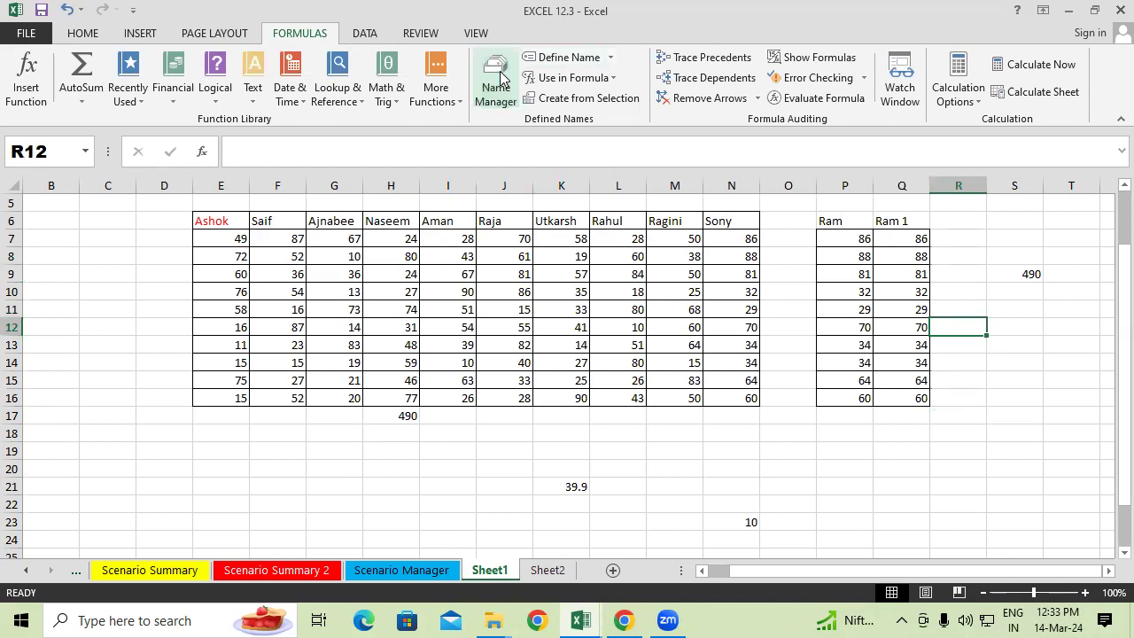
Delete the Ram_1 name in Name Manager, then reselect Q6:Q16
left_click(496, 87)
left_click(381, 208)
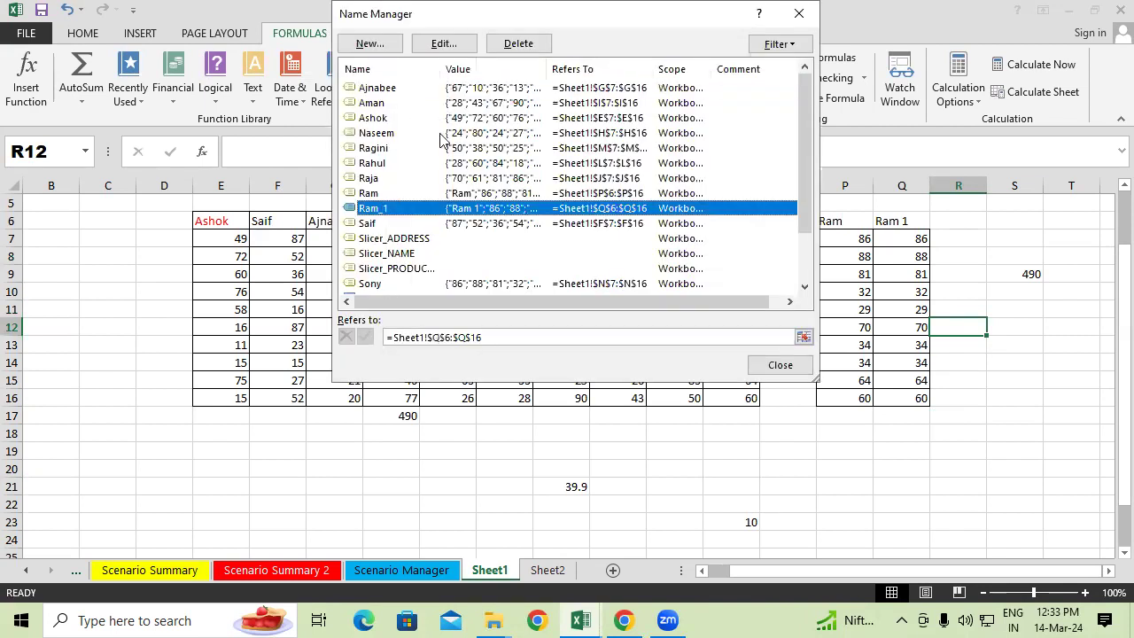
left_click(520, 45)
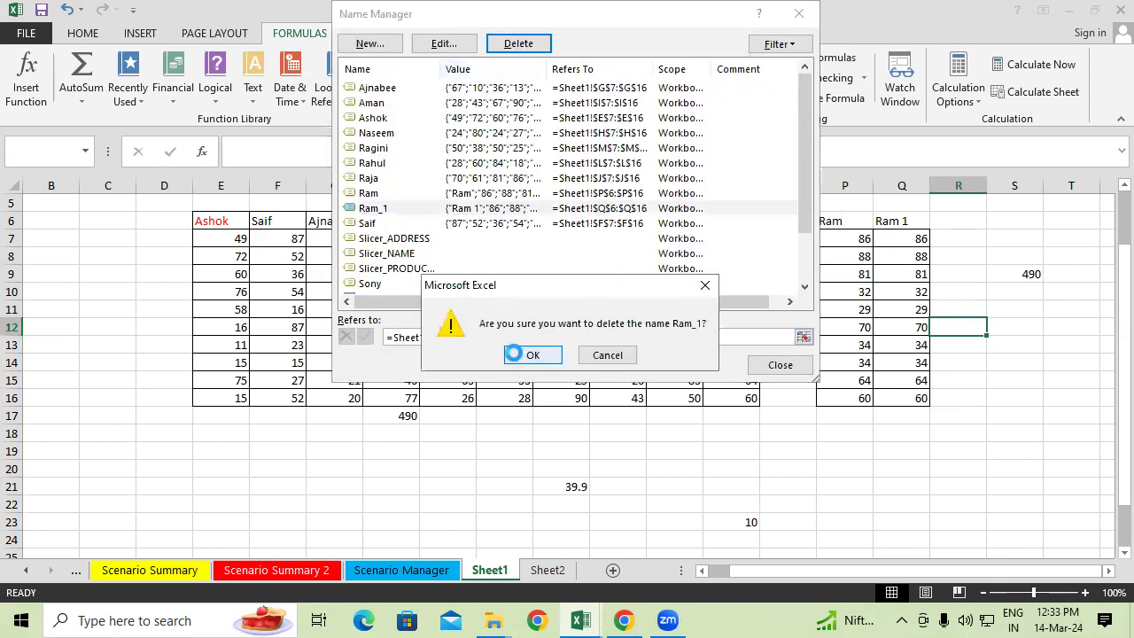
left_click(528, 355)
left_click(773, 363)
left_click_drag(909, 229, 900, 397)
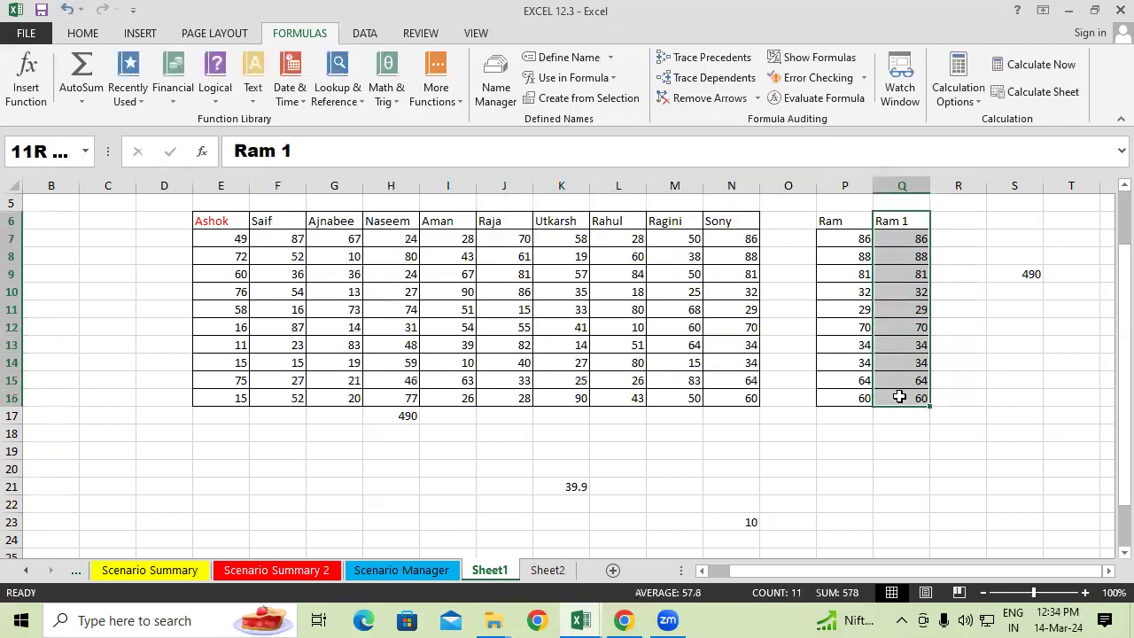
Name Q6:Q16 Ram_1 with Sheet2 scope and the comment 'This is for sheet 2'
left_click(570, 58)
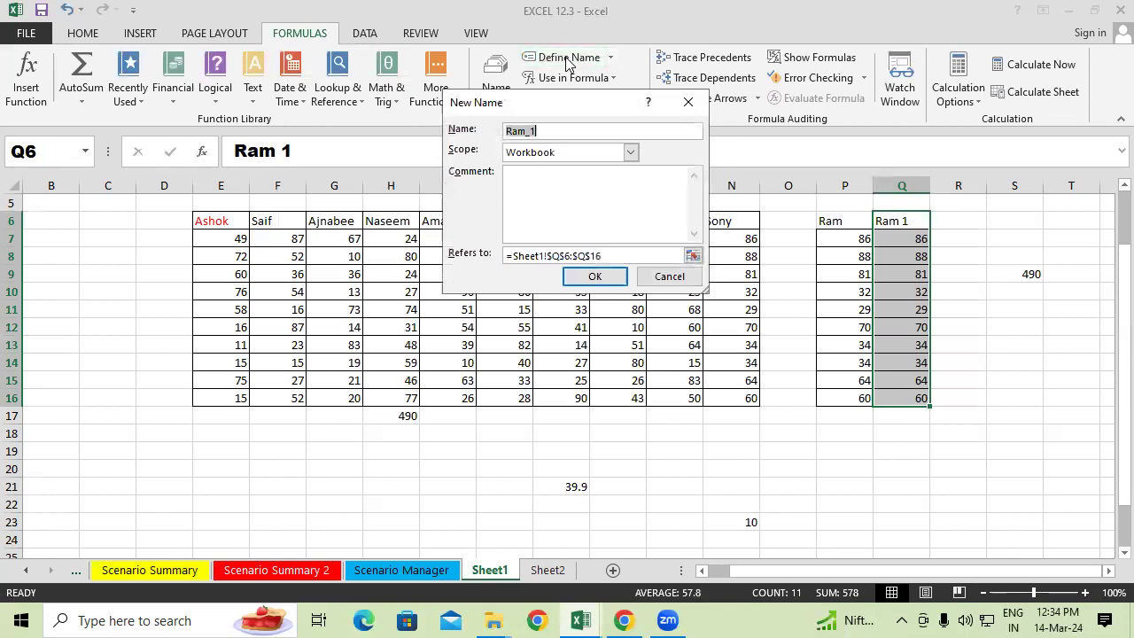
left_click(630, 153)
scroll(532, 226, "down", 5)
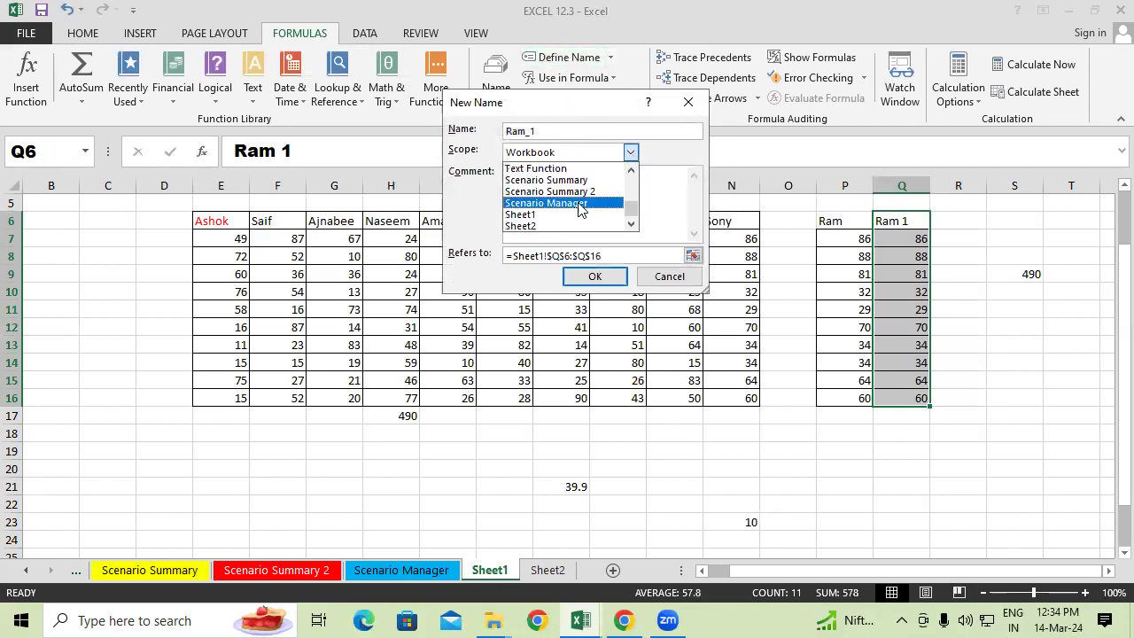
left_click(526, 226)
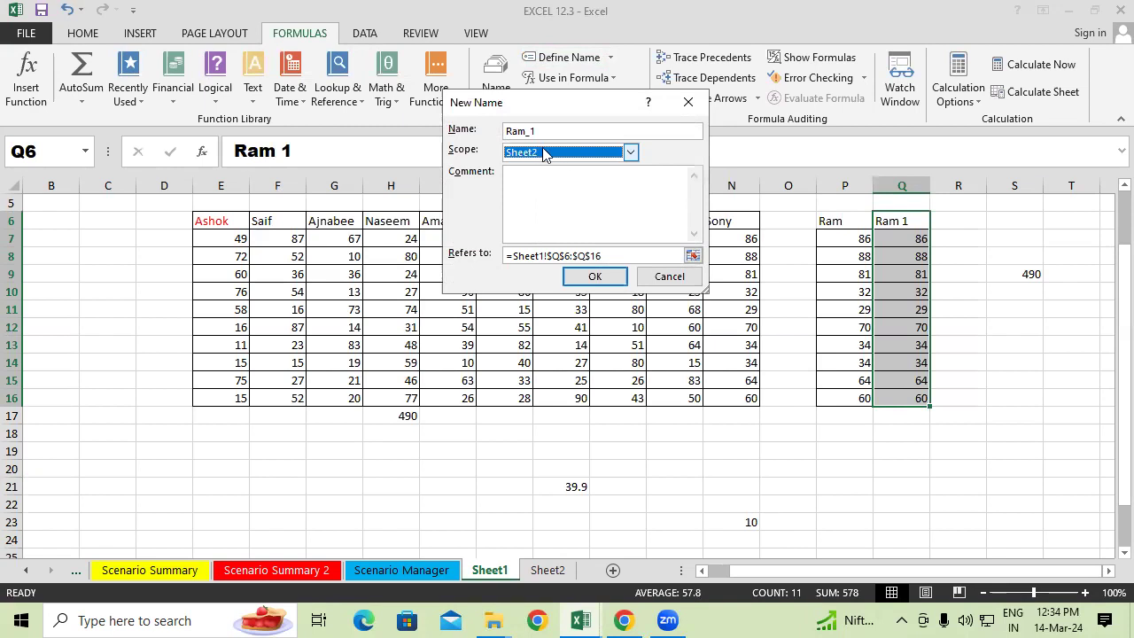
left_click(532, 212)
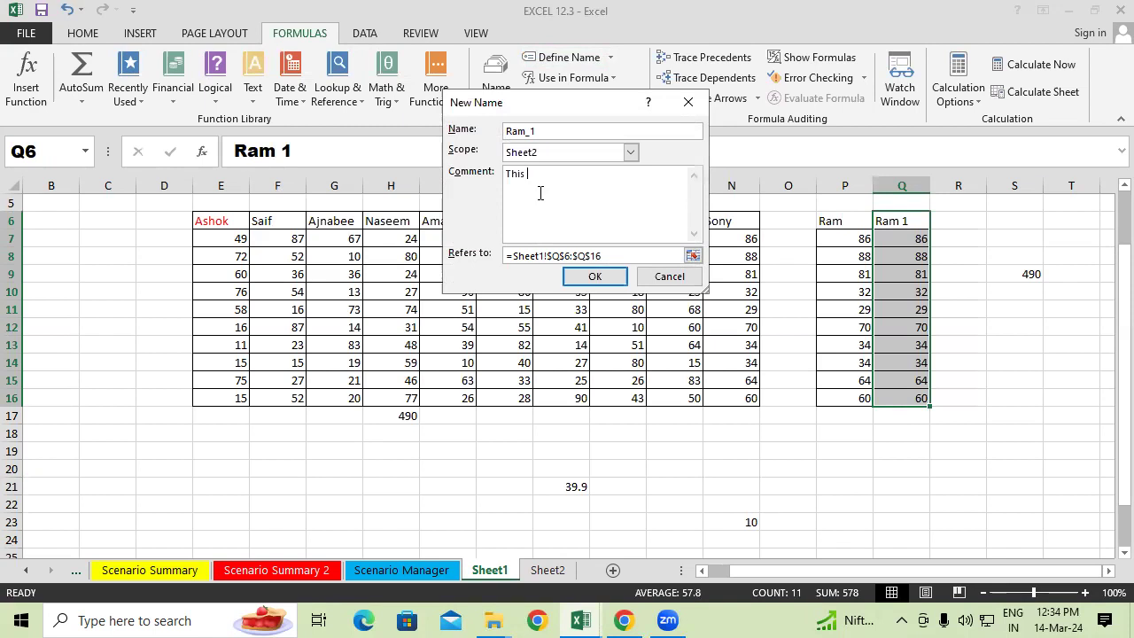
type("This is f")
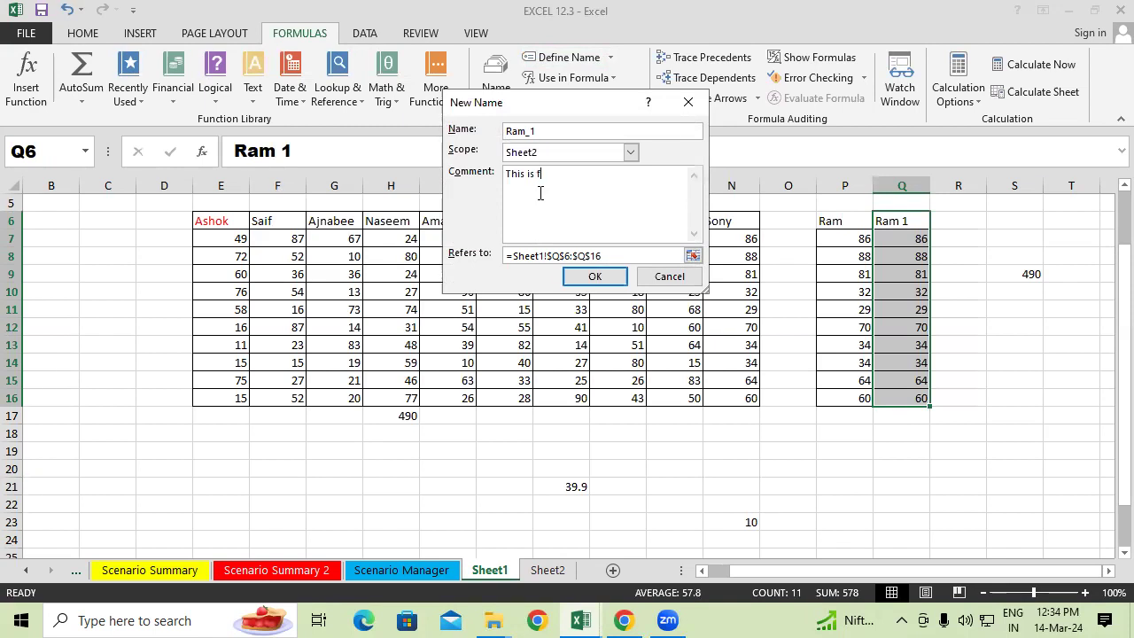
type("or sheet 2")
left_click(590, 277)
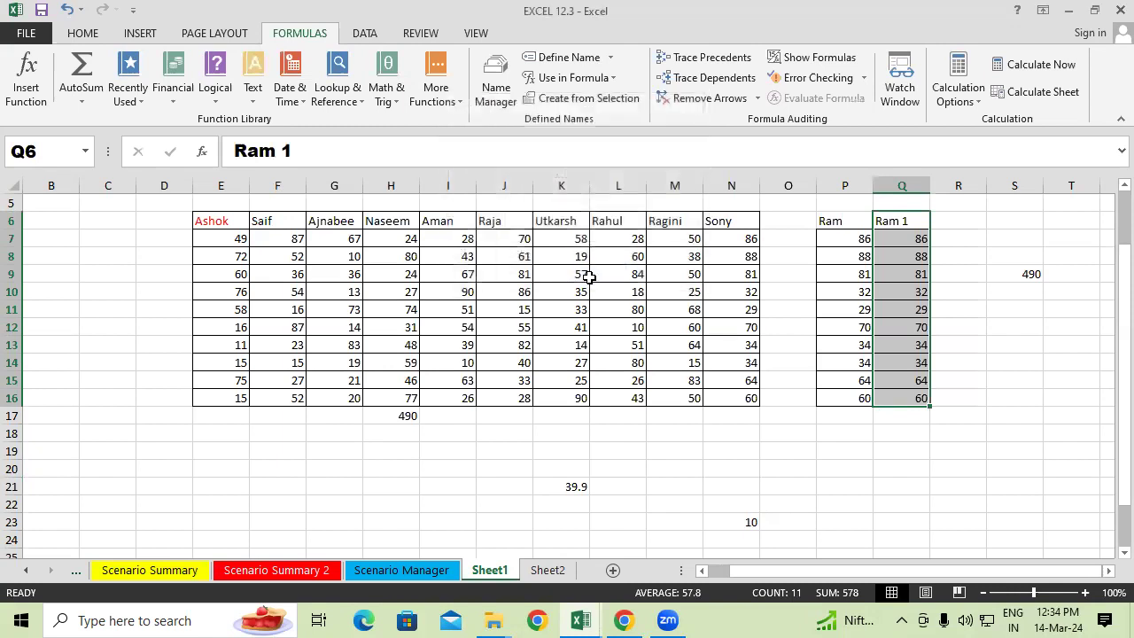
Enter =SUM(Ram_1) in Sheet1's I22, which shows #NAME? because Ram_1 is Sheet2-scoped
left_click(431, 503)
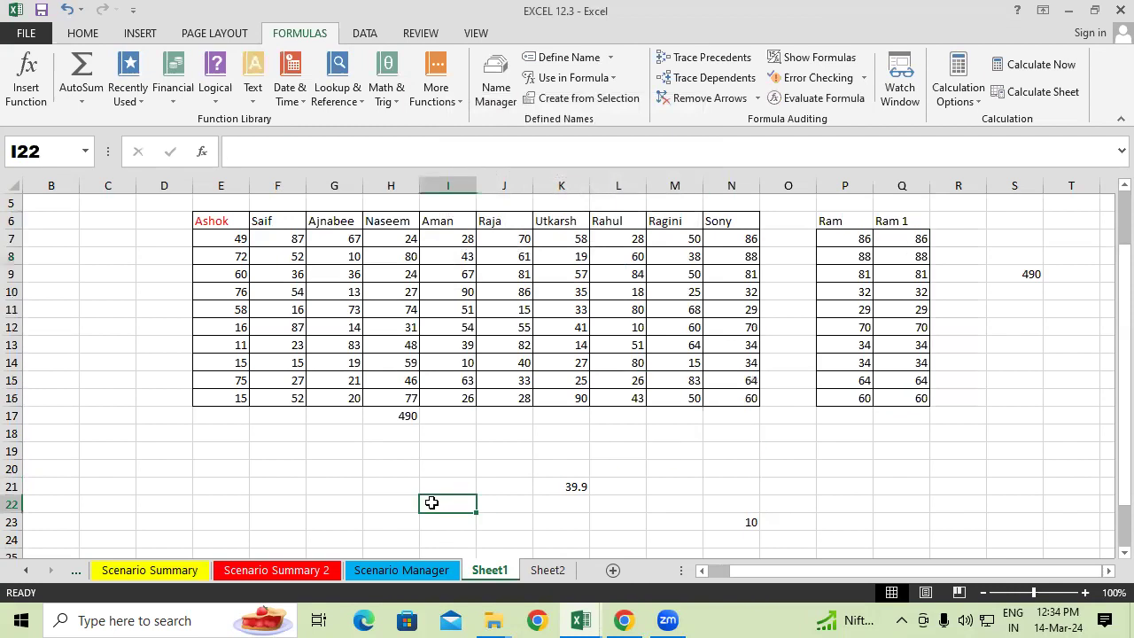
type("=su")
key("Tab")
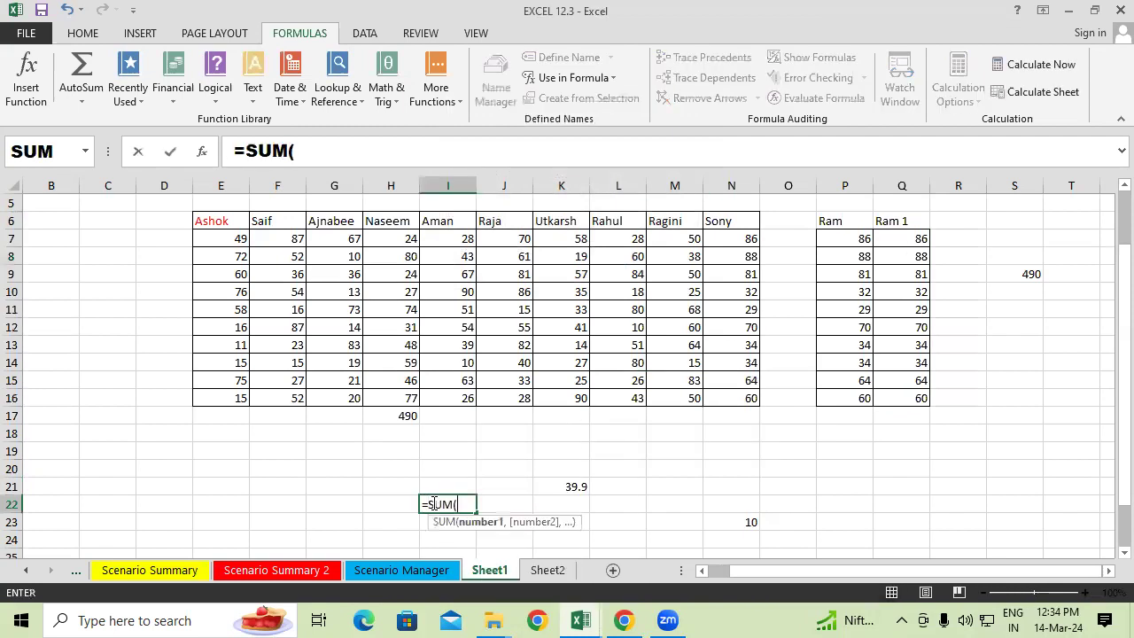
type("ra")
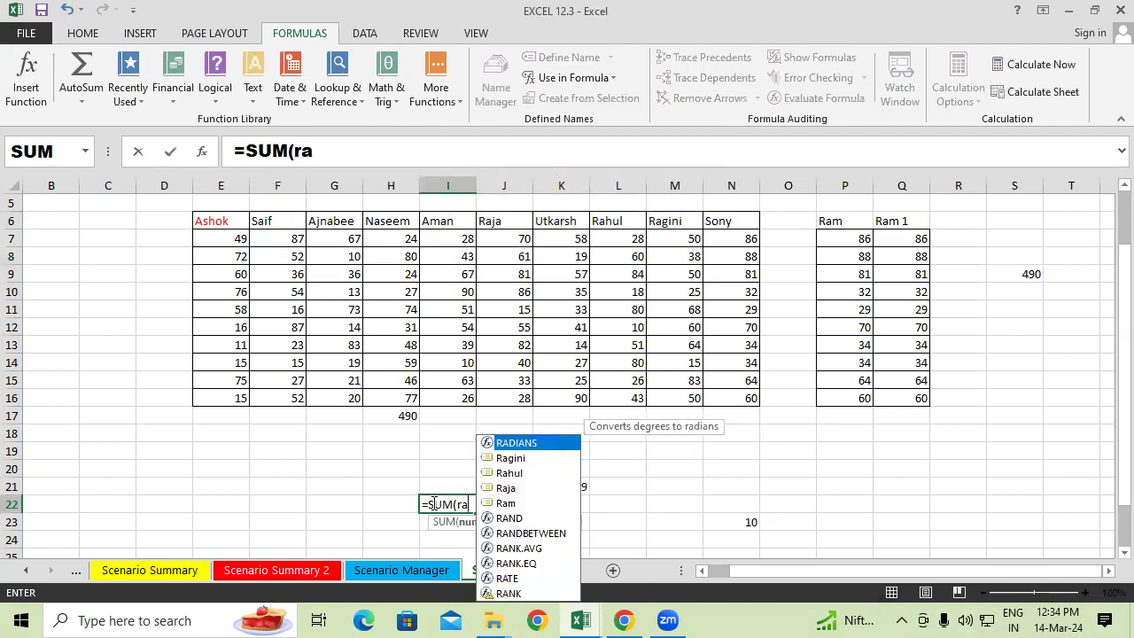
type("m")
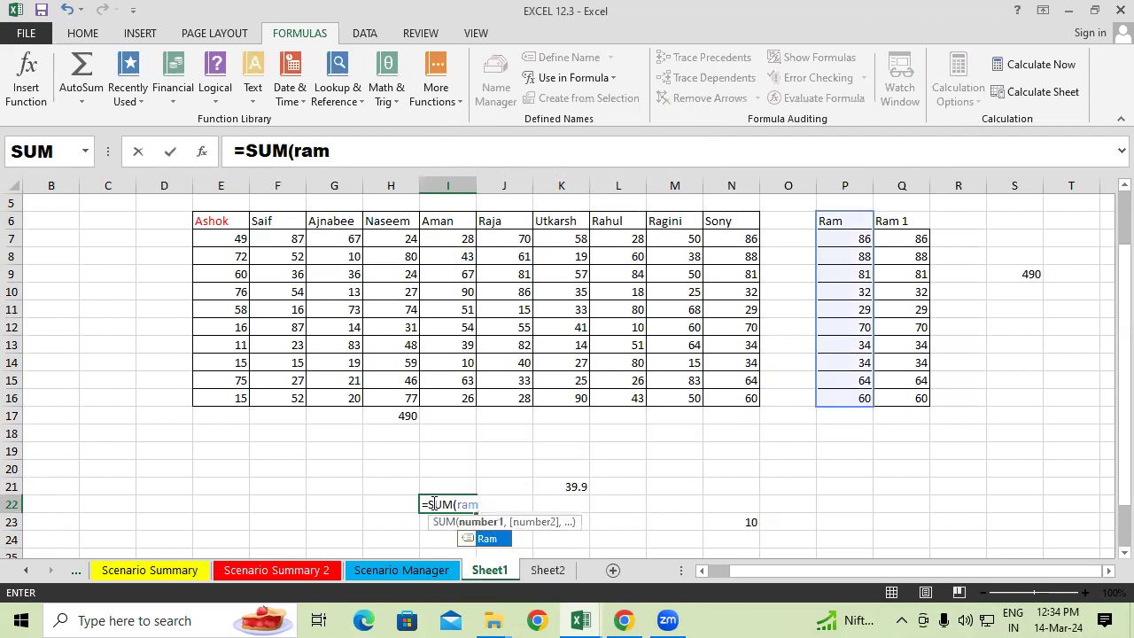
type("_1")
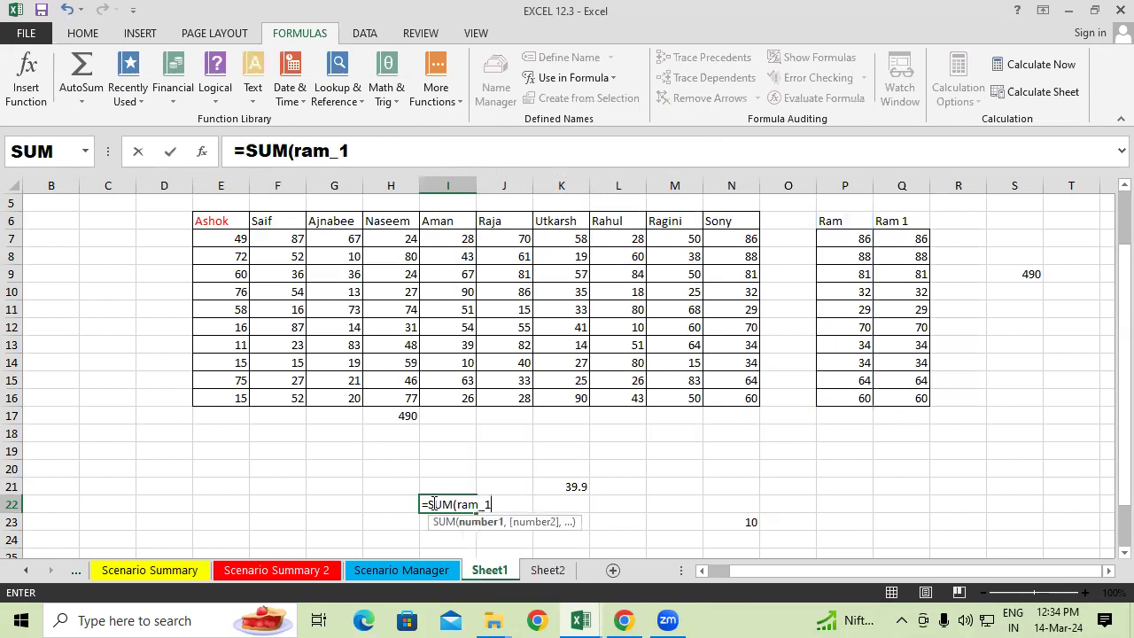
type(")")
key("Return")
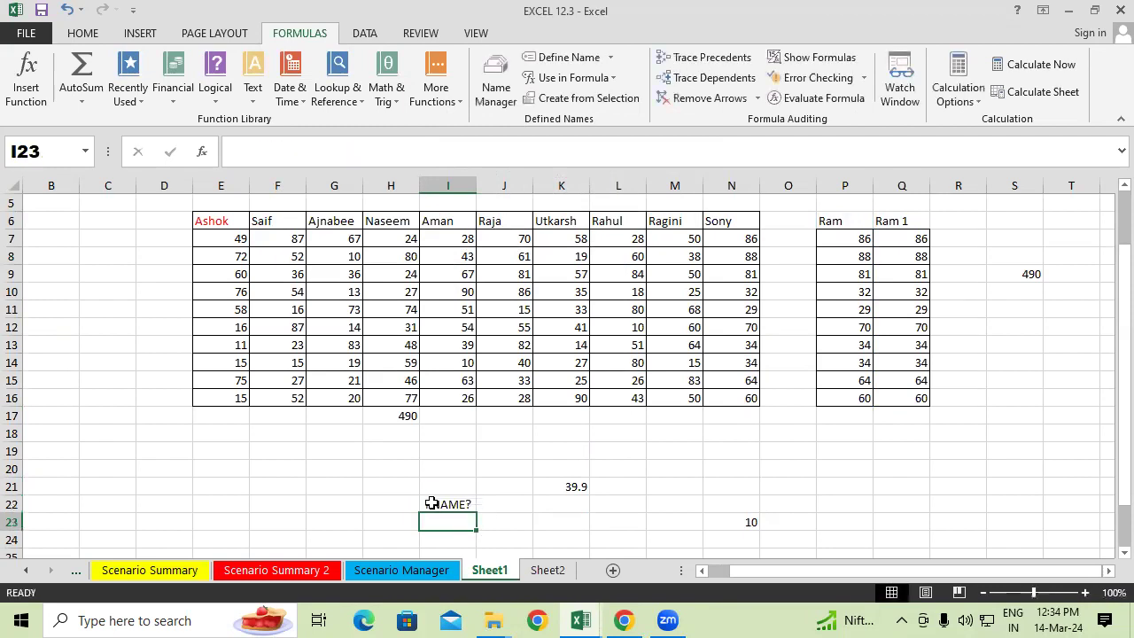
left_click(431, 504)
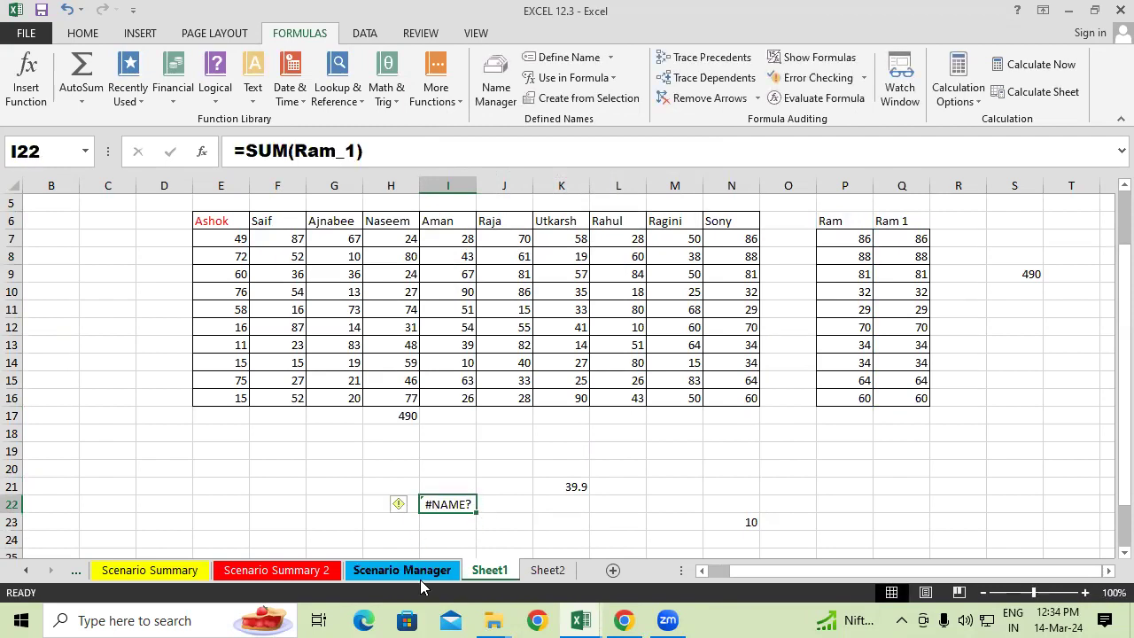
On Sheet2, enter =SUM(Ram_1) in I17 so it shows 578
left_click(548, 571)
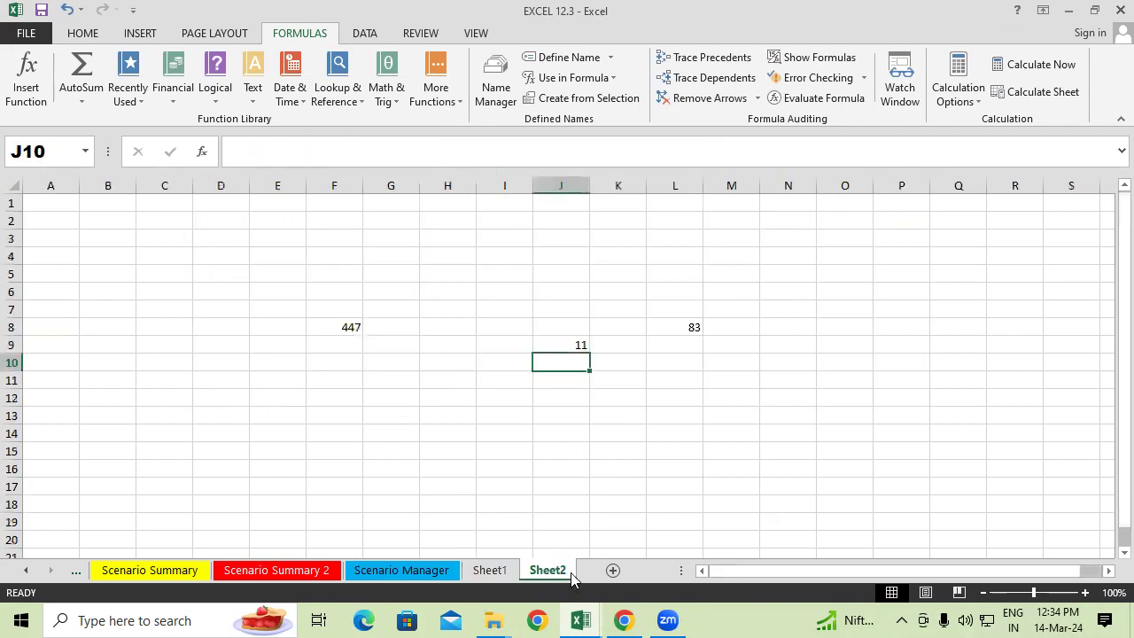
left_click(508, 488)
type("=")
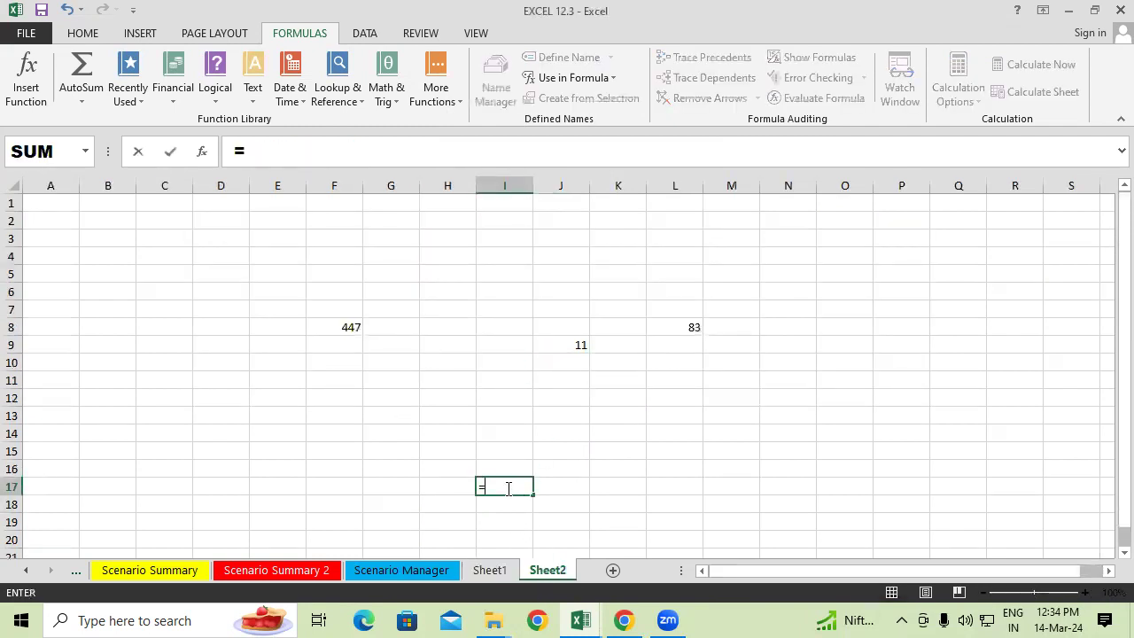
type("sum")
key("Tab")
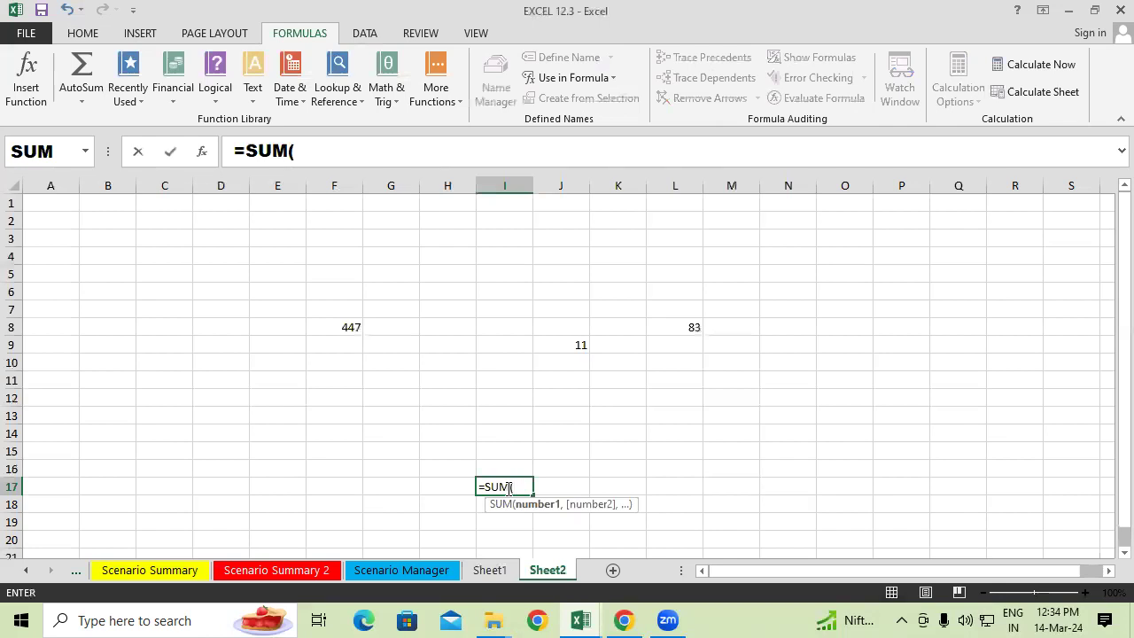
type("ra")
key("Down")
key("Down")
key("Down")
key("Down")
key("Down")
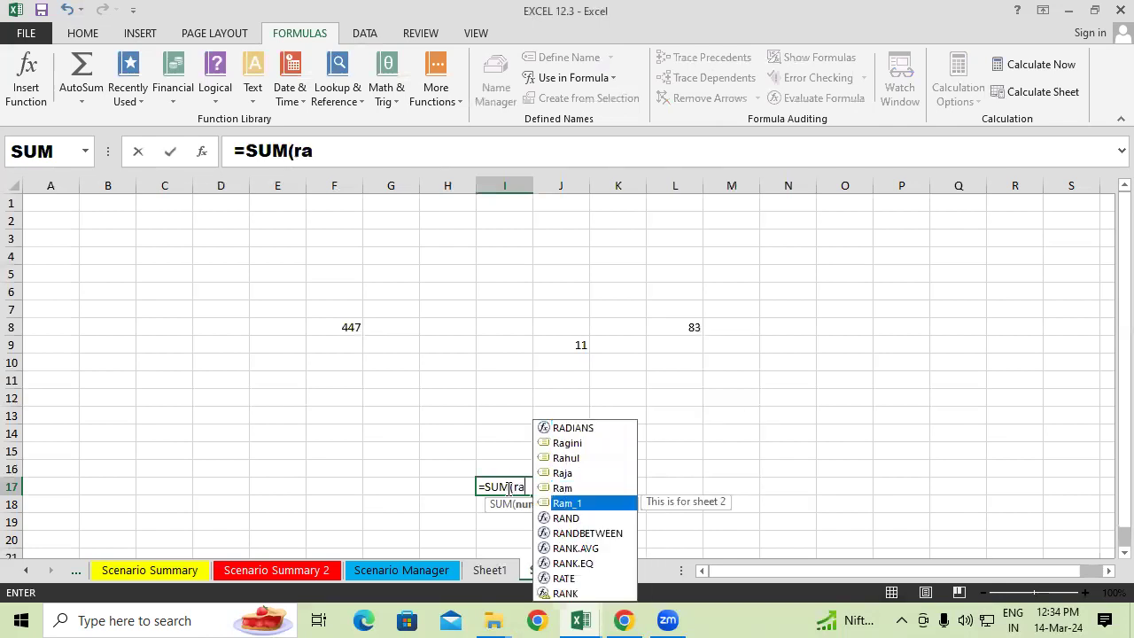
key("Tab")
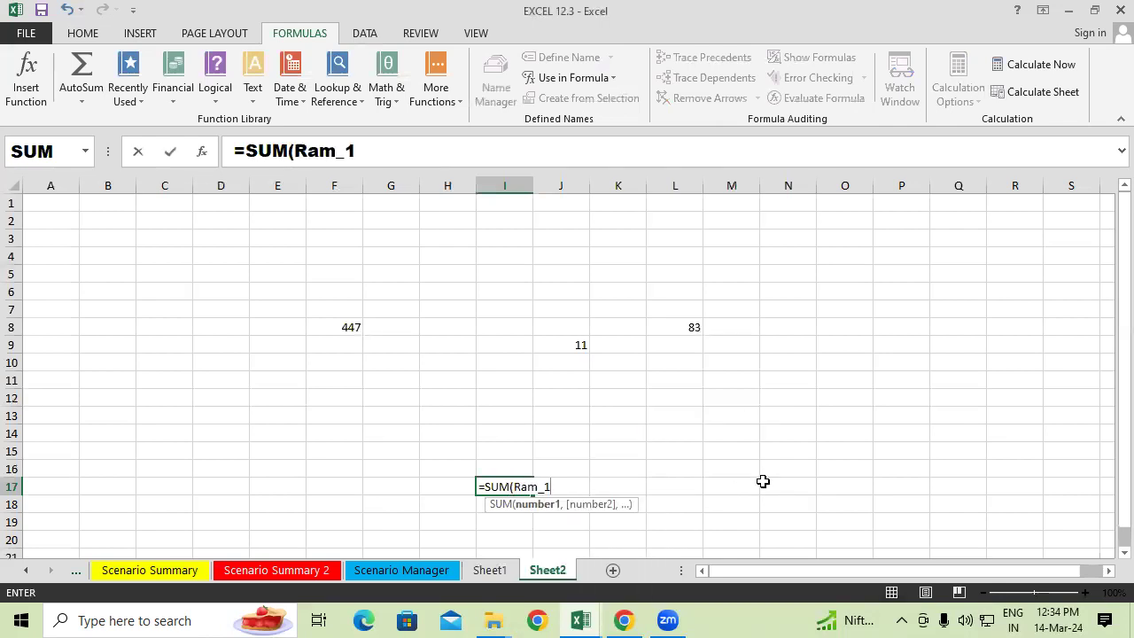
type(")")
key("Return")
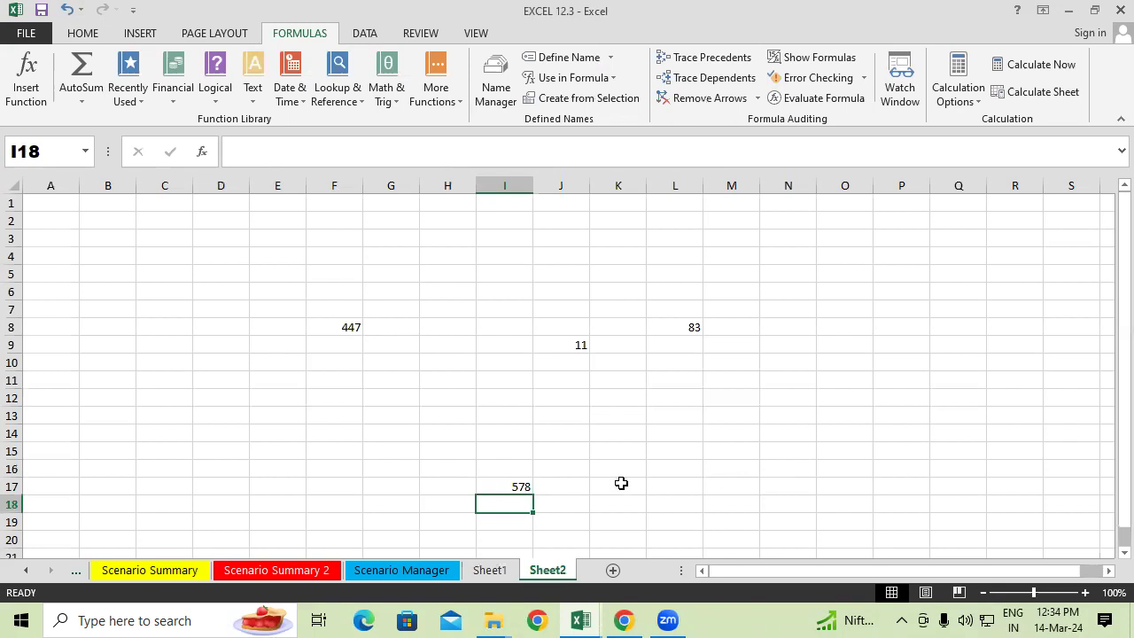
left_click(523, 488)
left_click(485, 105)
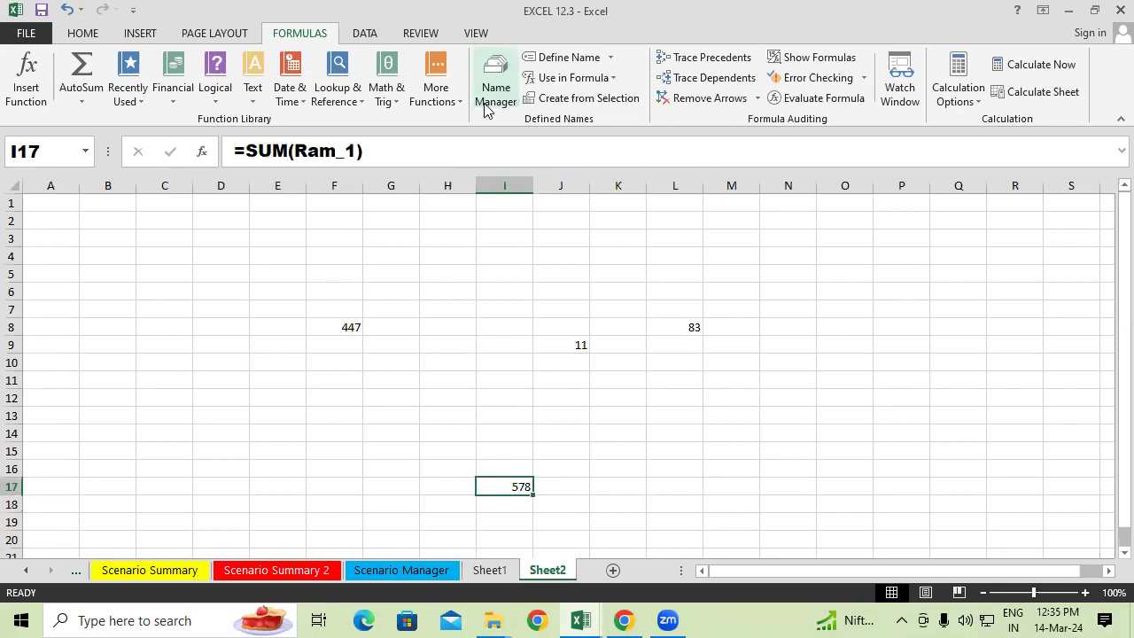
left_click(640, 211)
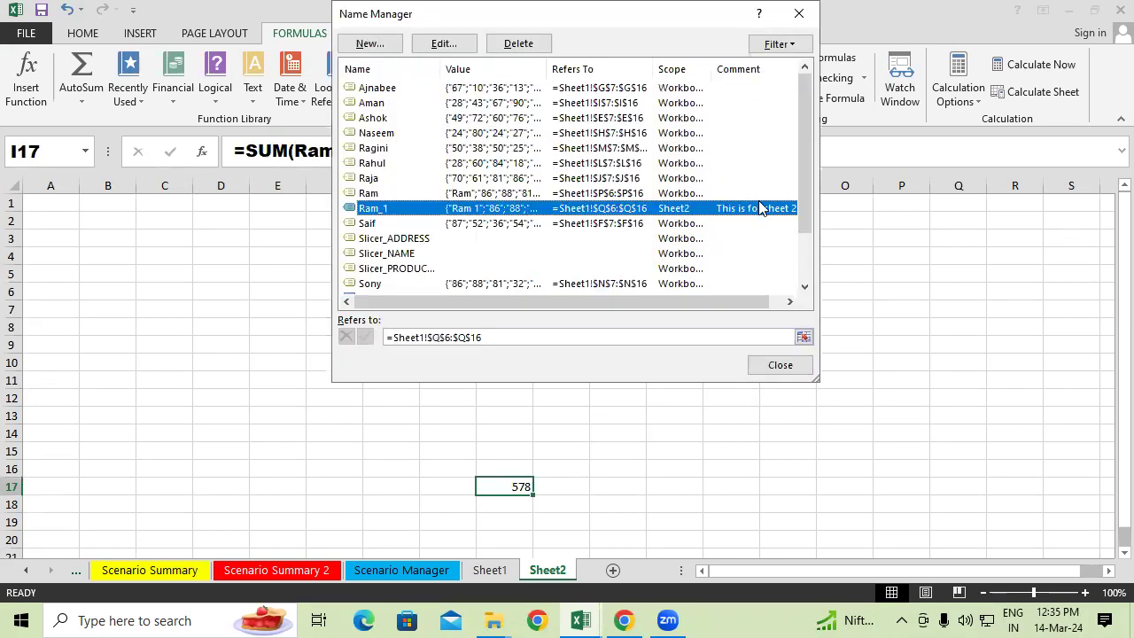
left_click_drag(715, 299, 722, 299)
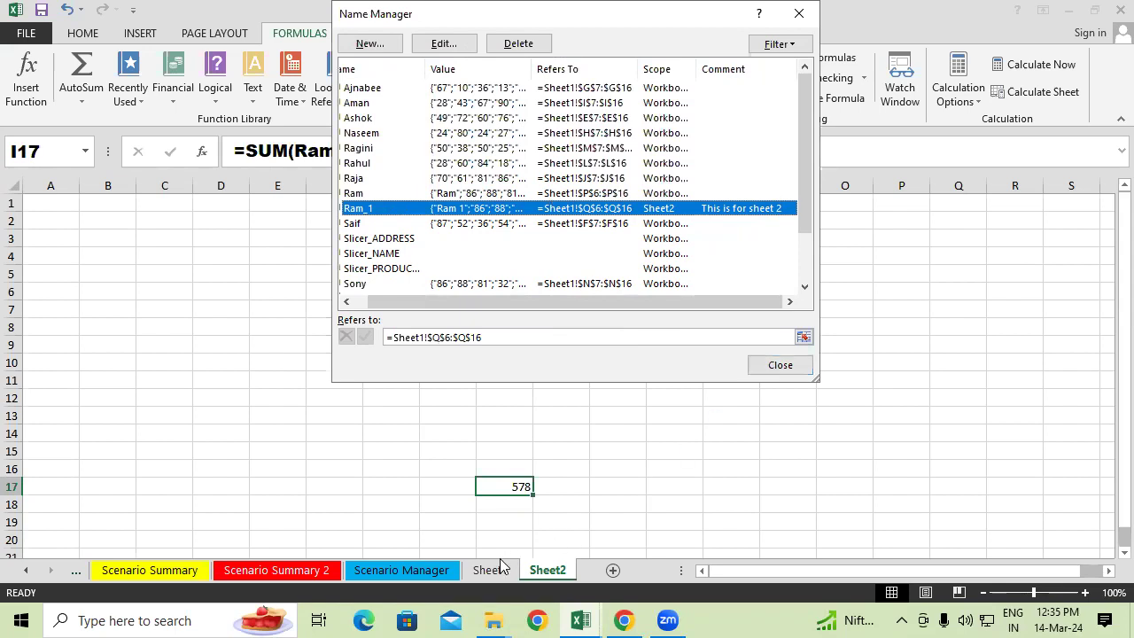
left_click(763, 368)
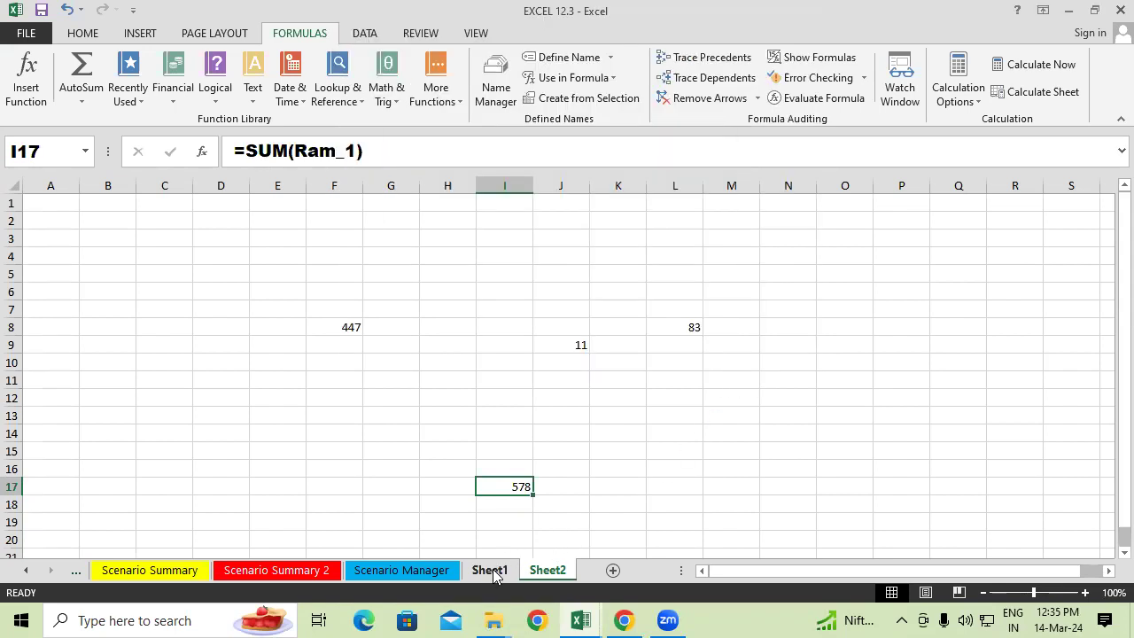
left_click(487, 571)
Select the Ashok name table starting at E6 on Sheet1, then clear the selection
left_click(232, 422)
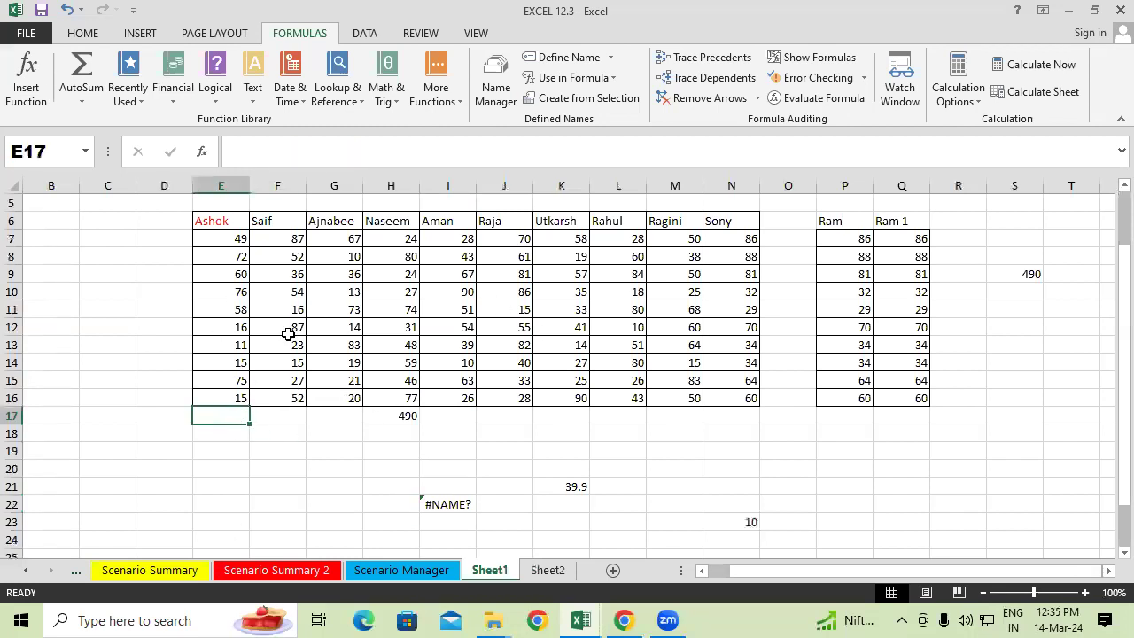
mouse_move(226, 220)
left_mouse_down()
mouse_move(535, 404)
mouse_move(385, 526)
mouse_move(346, 541)
left_mouse_up()
scroll(752, 496, "down", 1)
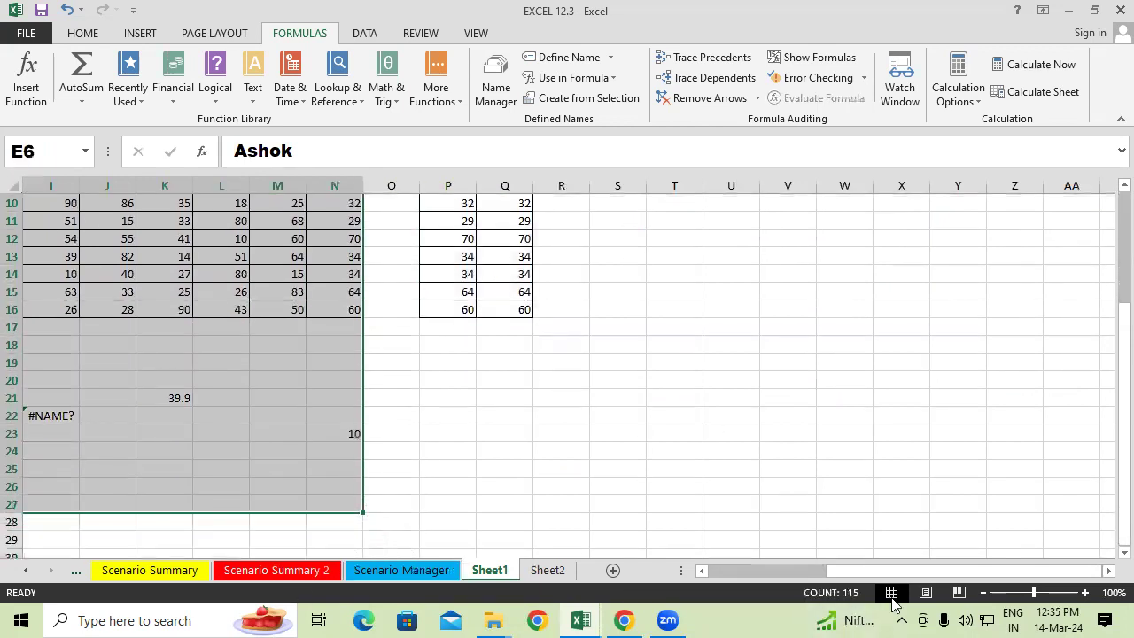
left_click_drag(882, 574, 573, 570)
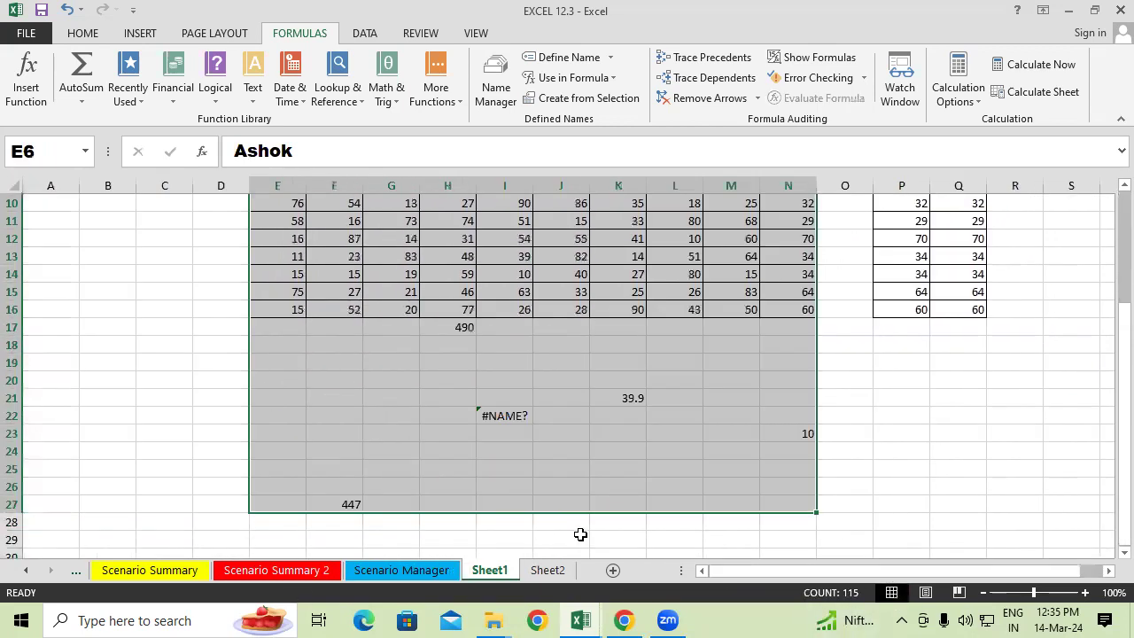
left_click(463, 398)
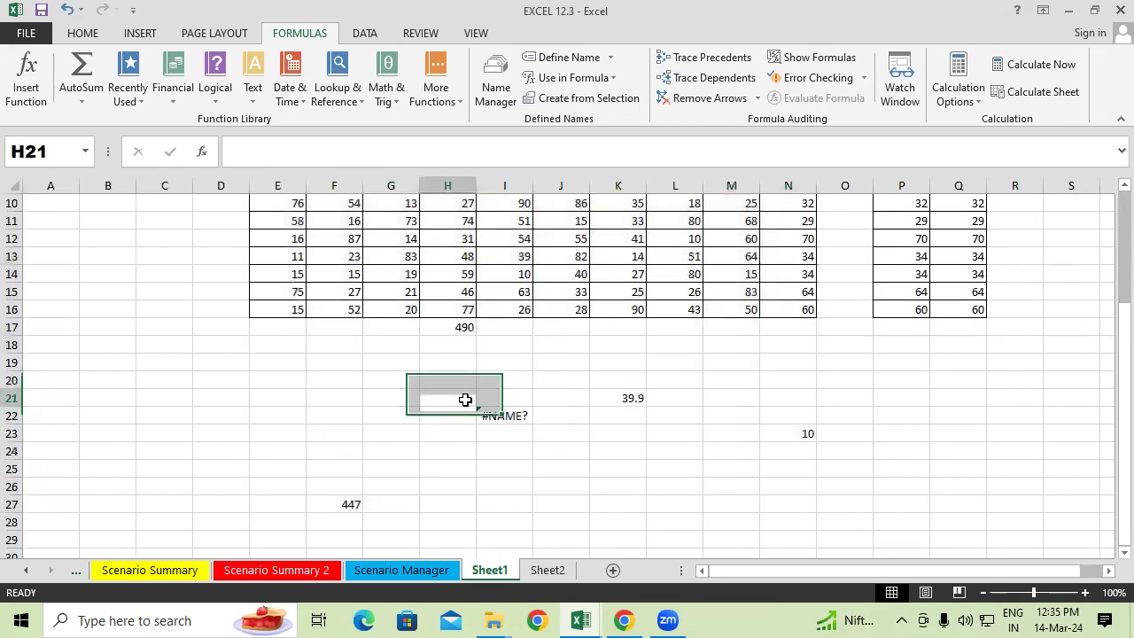
Enter 17 in E17 and 14 in E18 below the Ashok column
left_click(301, 326)
type("17")
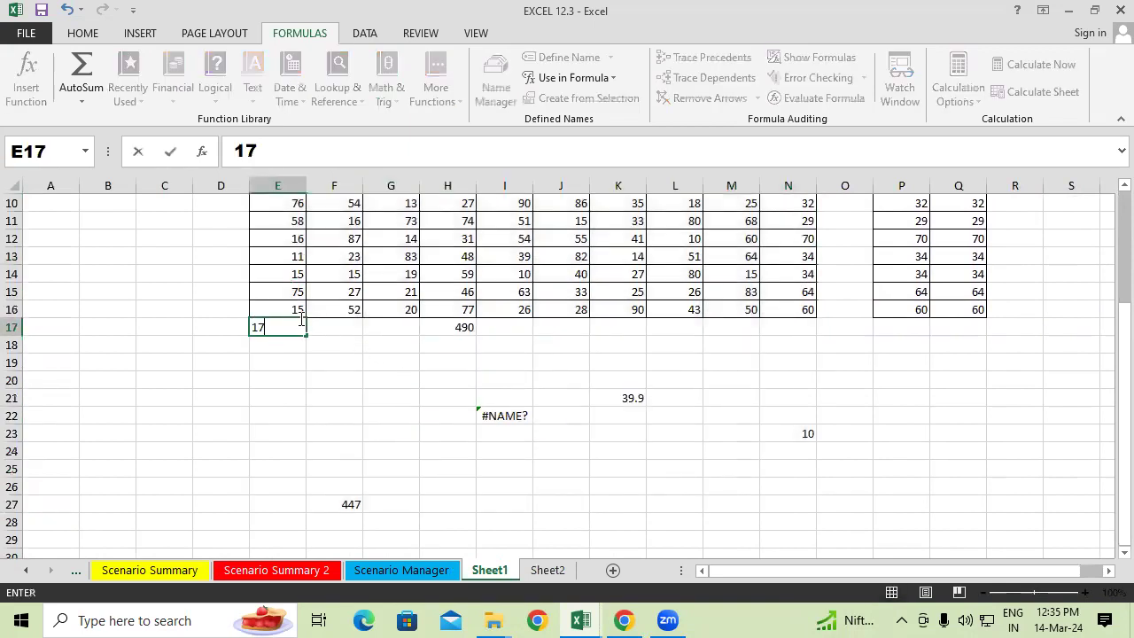
key("Return")
type("14")
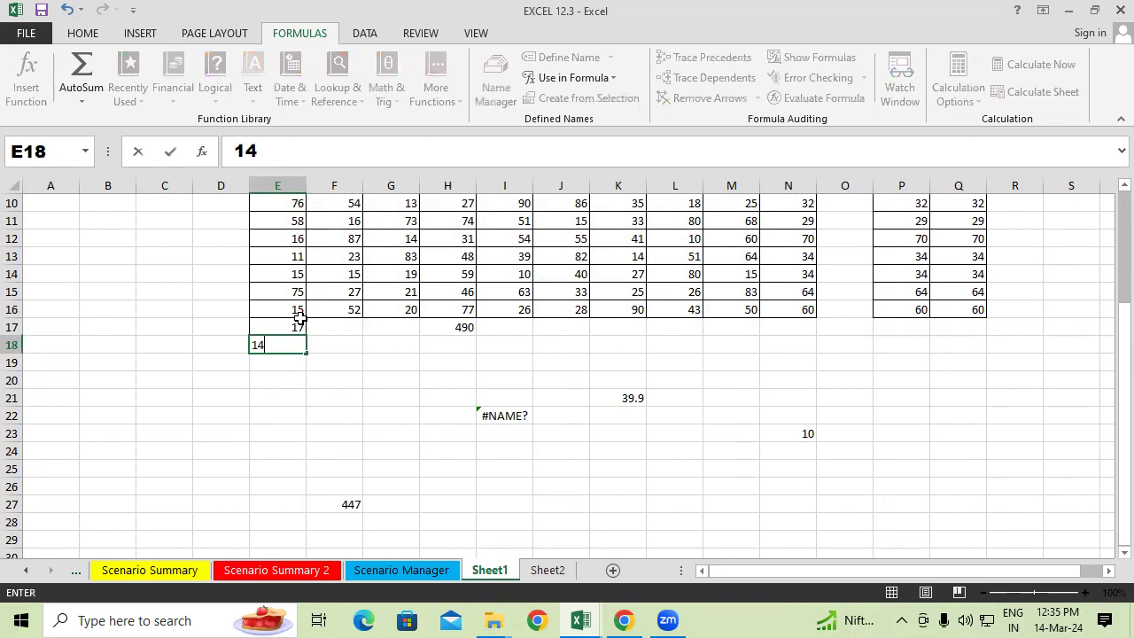
key("Return")
left_click(495, 88)
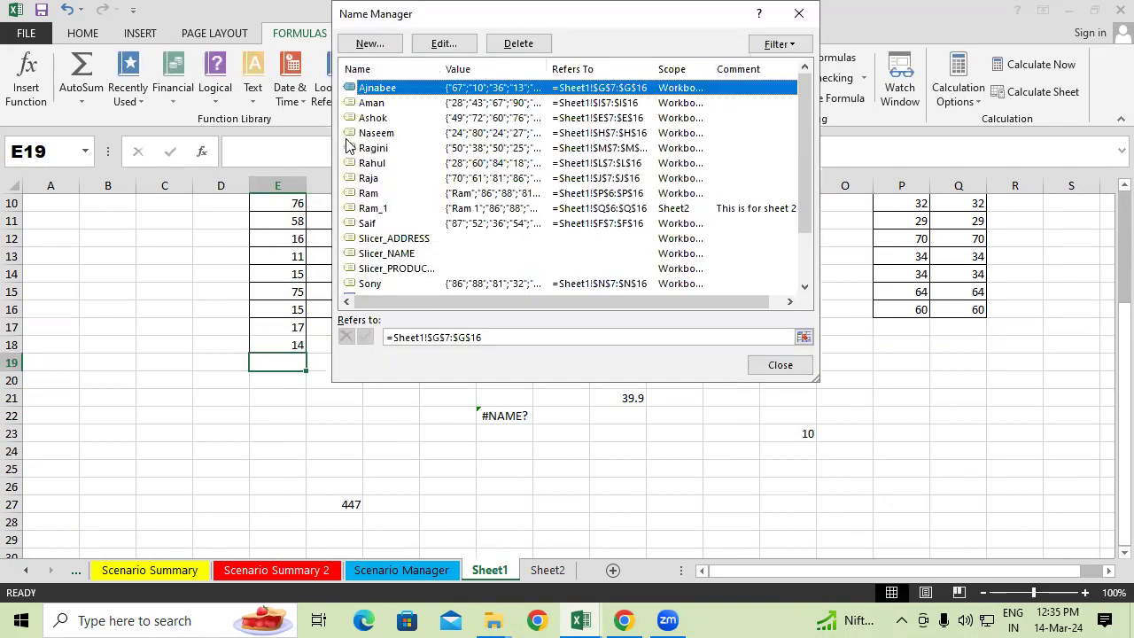
Redefine the Ashok name to refer to Sheet1!$E$7:$E$18
left_click(373, 118)
left_click(444, 43)
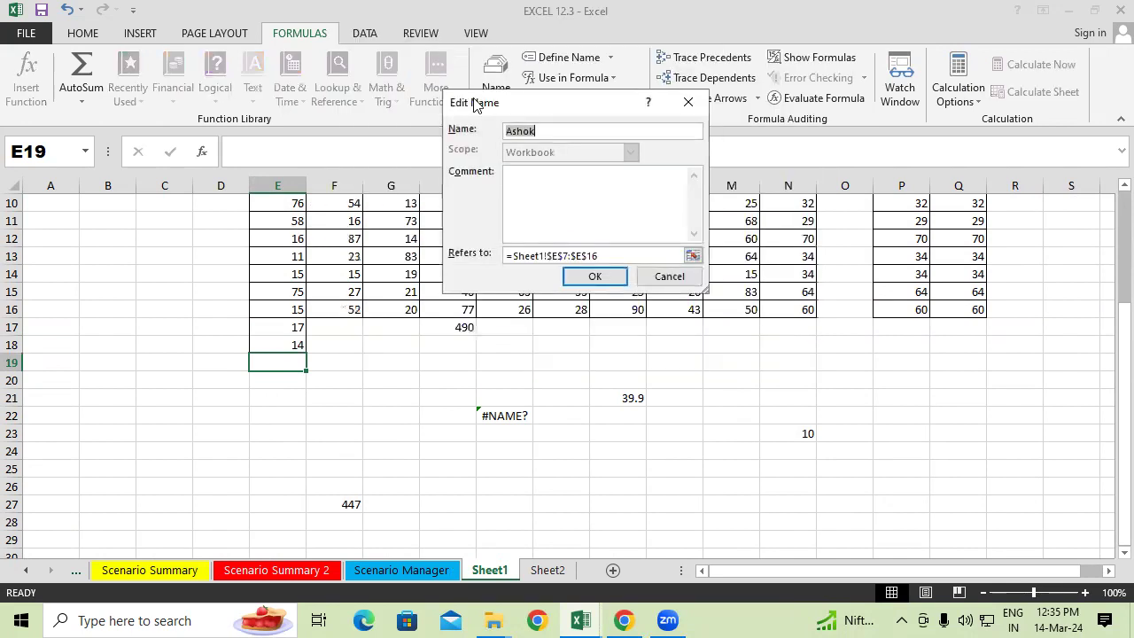
left_click(616, 255)
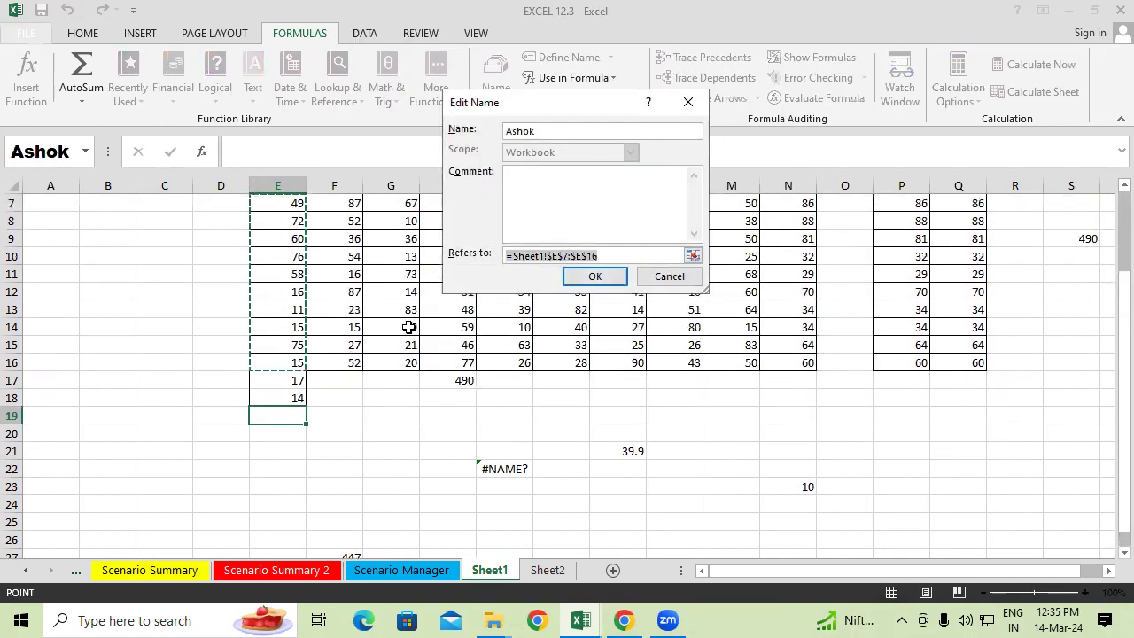
scroll(305, 301, "up", 1)
left_click_drag(283, 258, 284, 450)
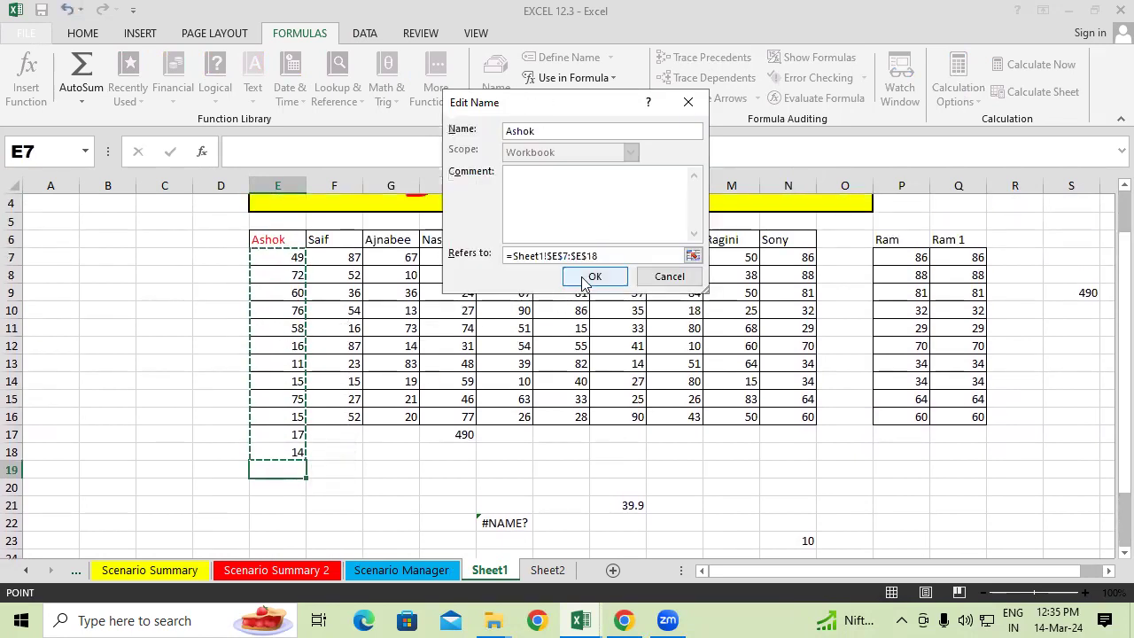
left_click(592, 277)
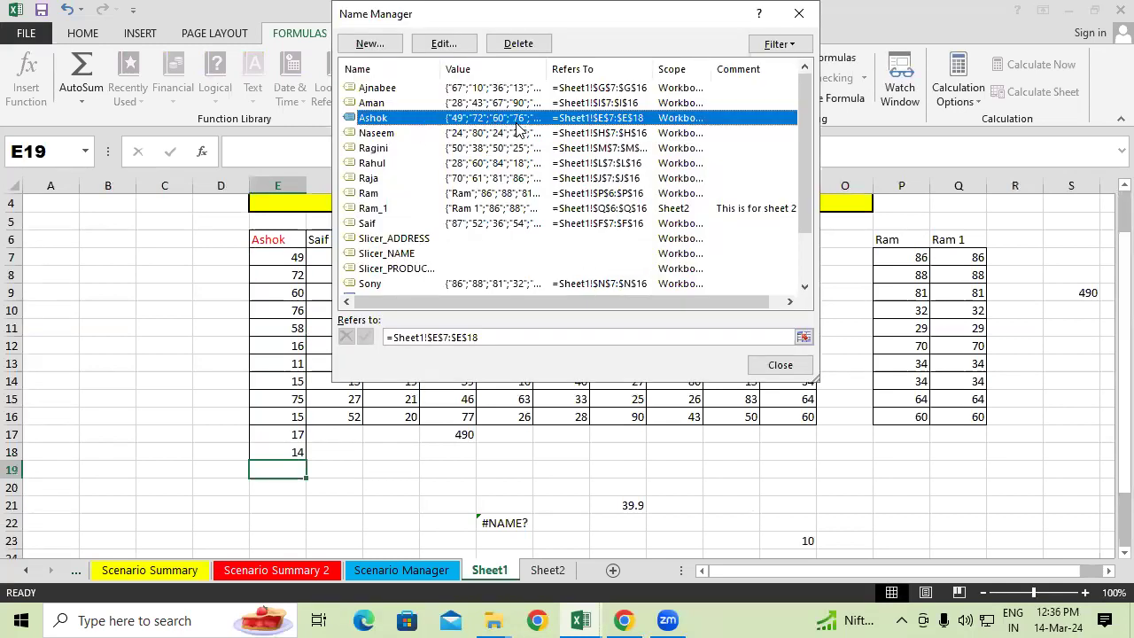
left_click(793, 16)
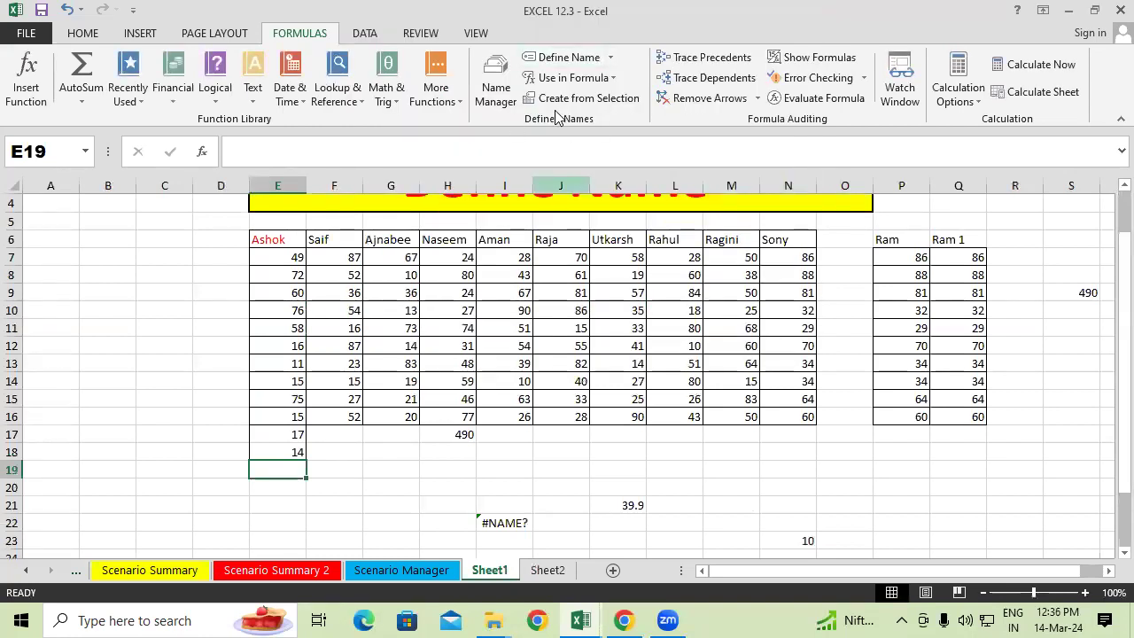
left_click(695, 290)
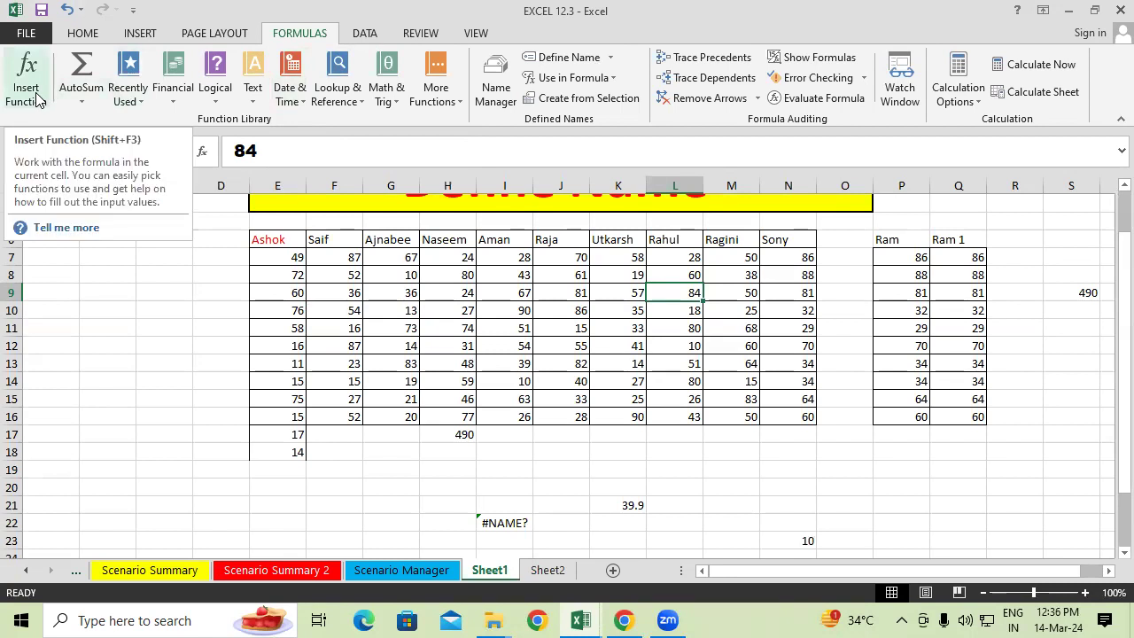
Enter =SUM(E7:E12) in B11 to show 331, then select C14 for the next formula
left_click(129, 324)
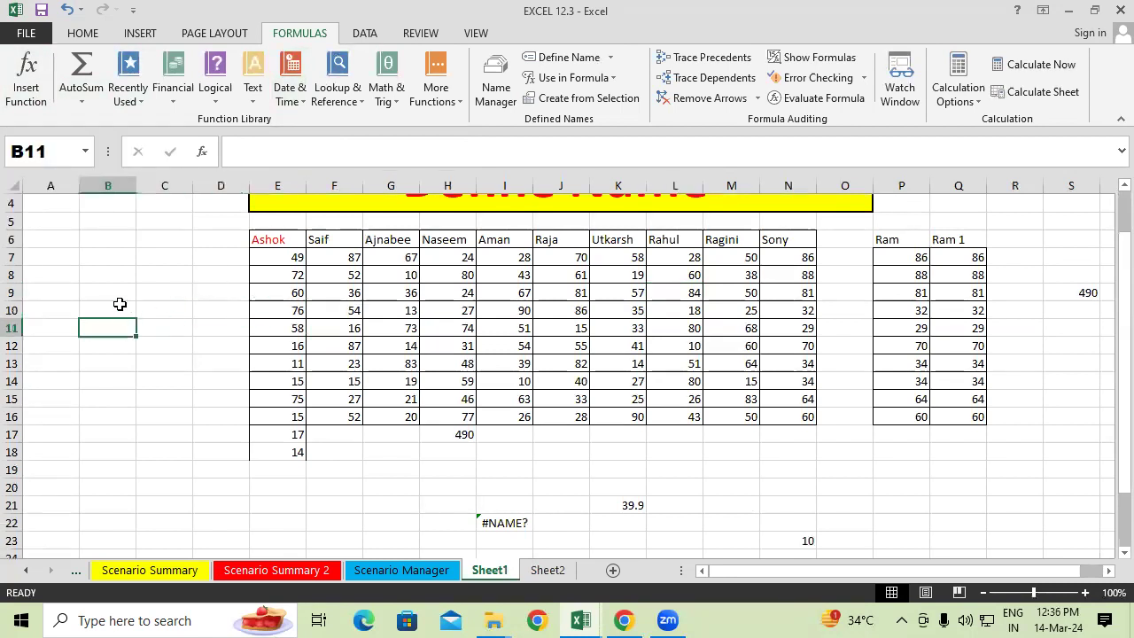
type("=sum")
key("Tab")
left_click_drag(282, 259, 291, 343)
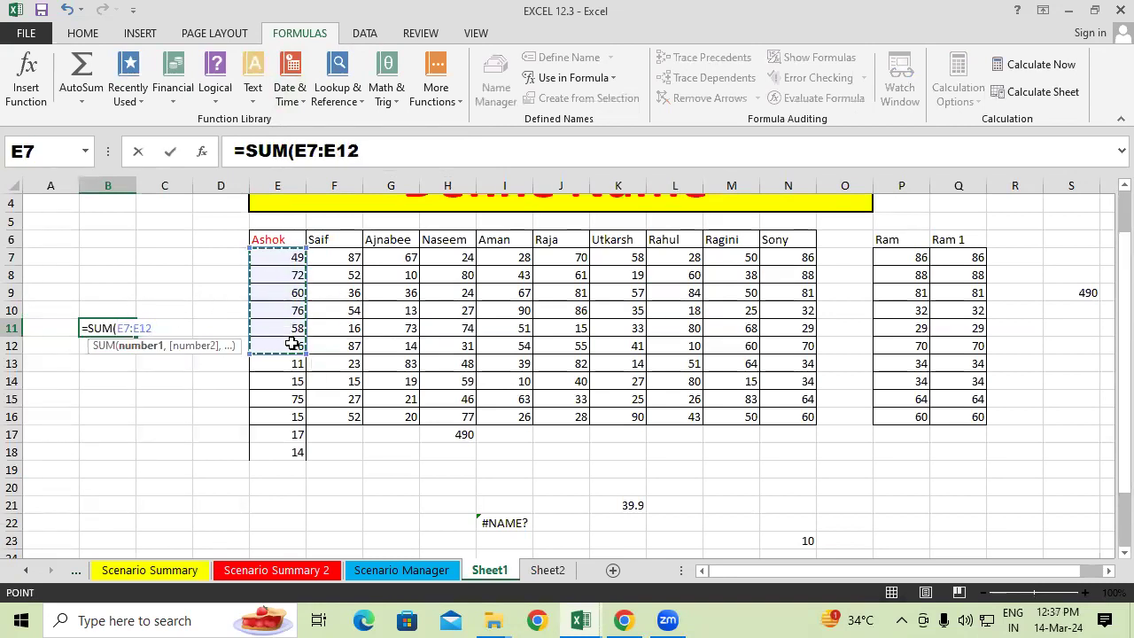
key("Return")
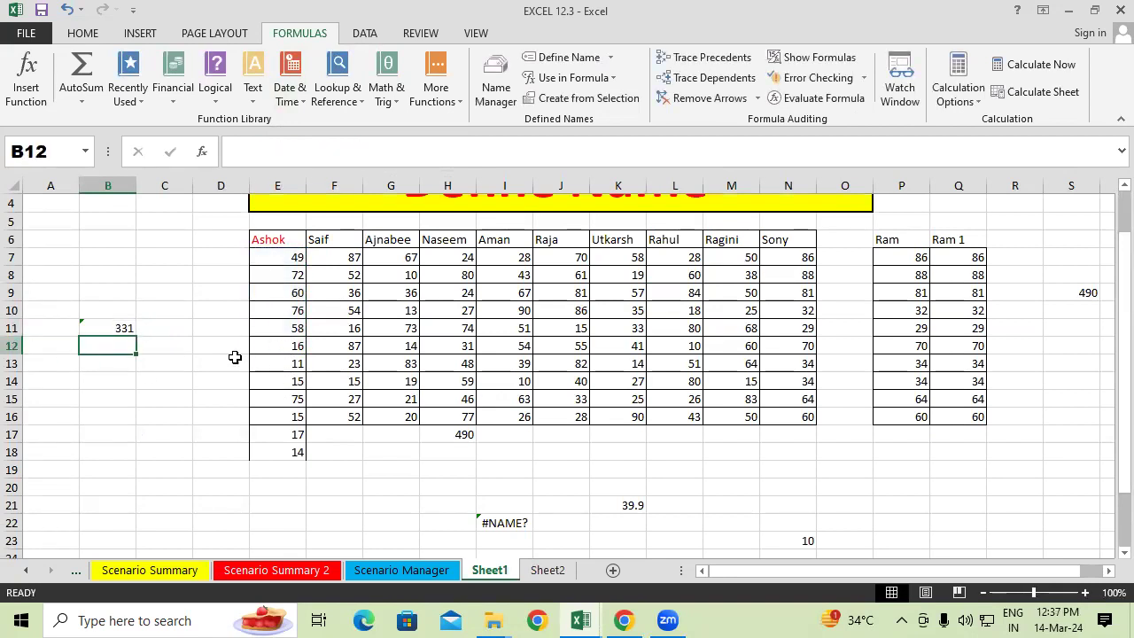
left_click(144, 388)
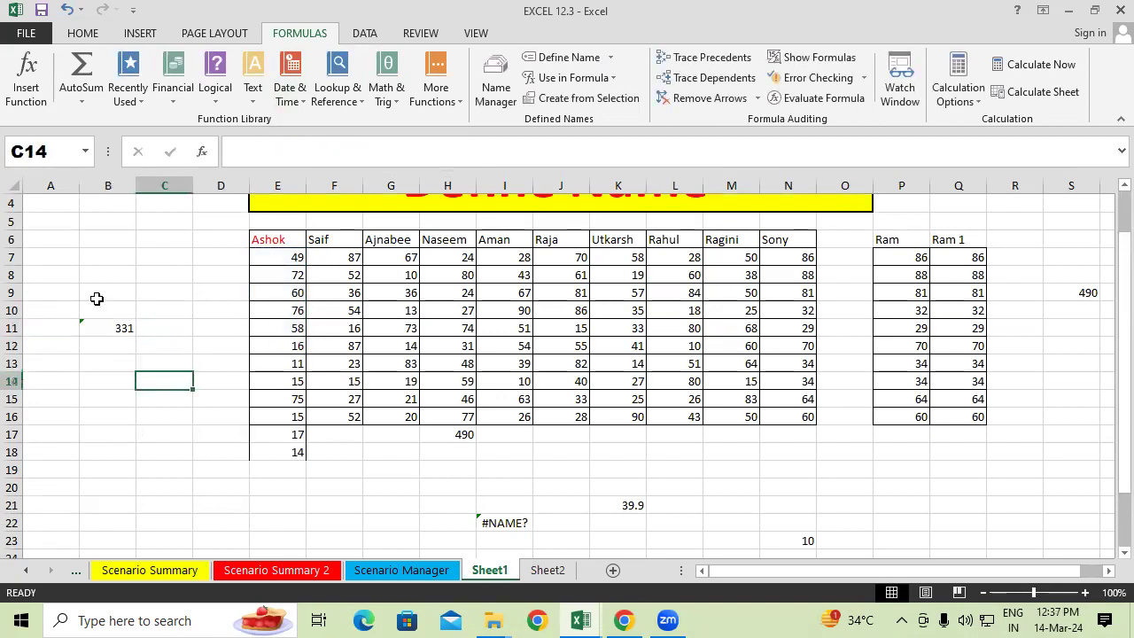
left_click(30, 64)
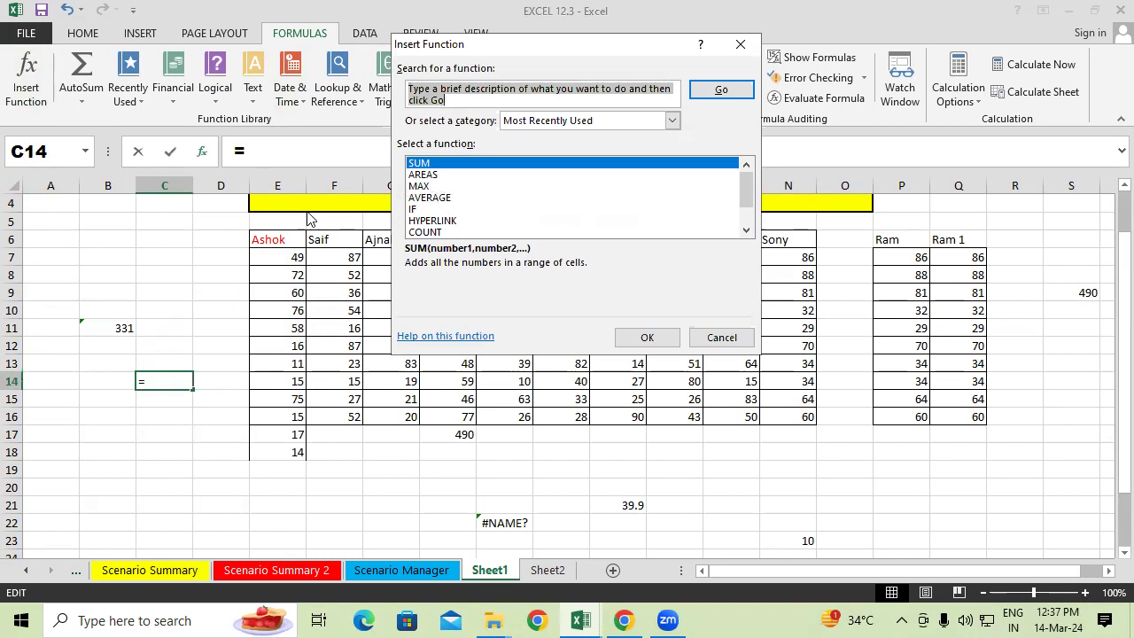
Browse the recommended-functions search and close it without inserting anything
left_click(718, 91)
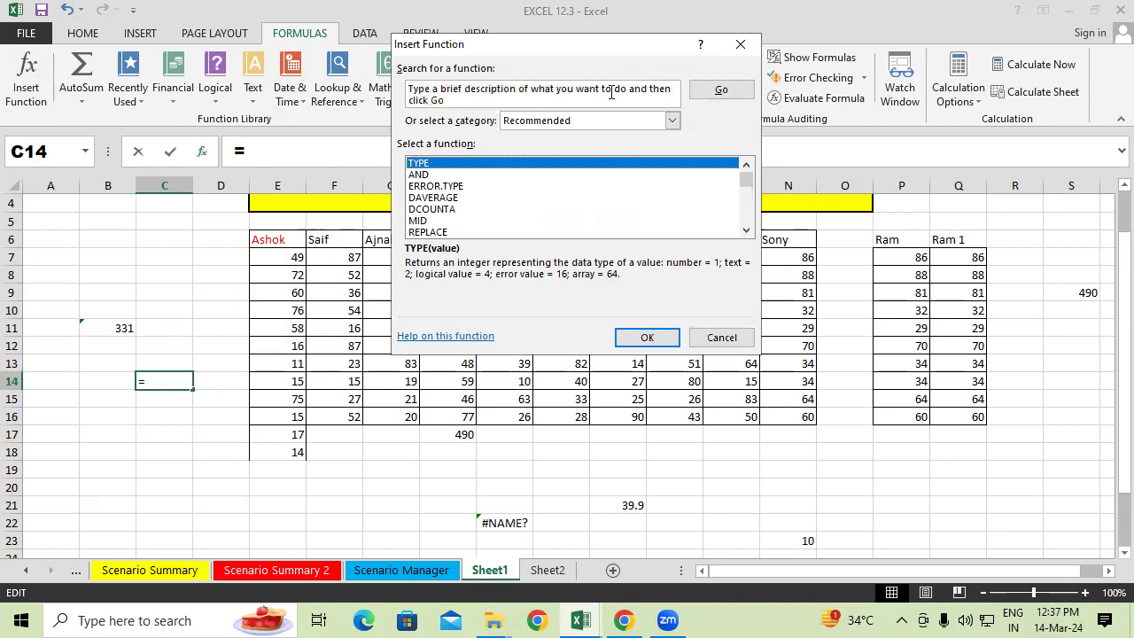
scroll(489, 193, "down", 1)
scroll(490, 192, "up", 1)
left_click(718, 337)
Insert SUM in C14 with the Ashok range E7:E16 as Number1, giving 478
left_click(26, 84)
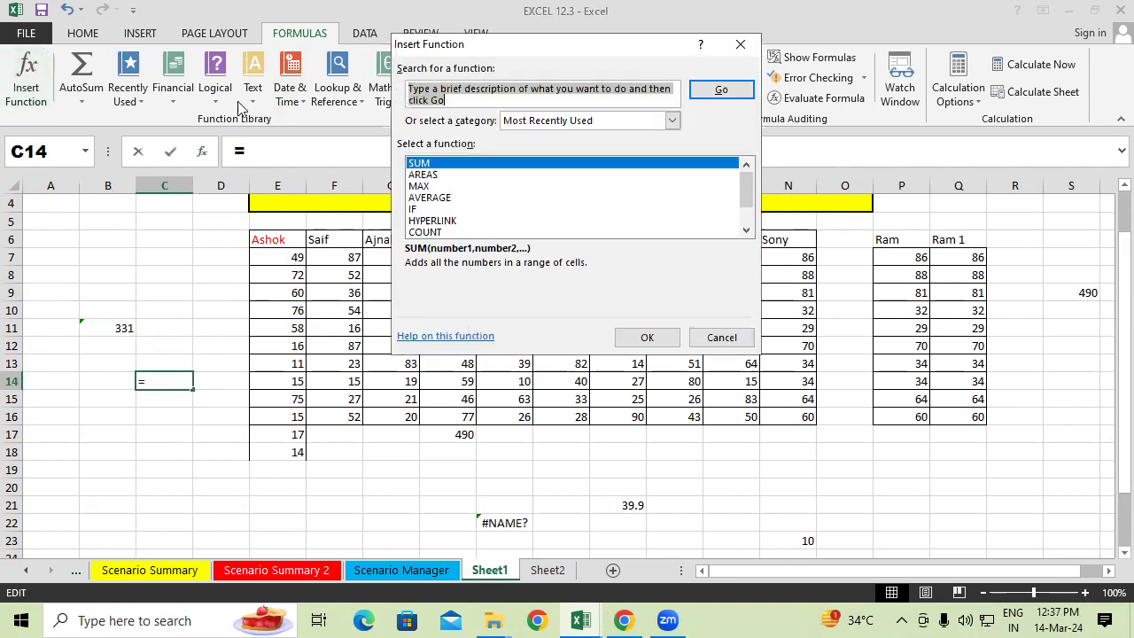
left_click(452, 169)
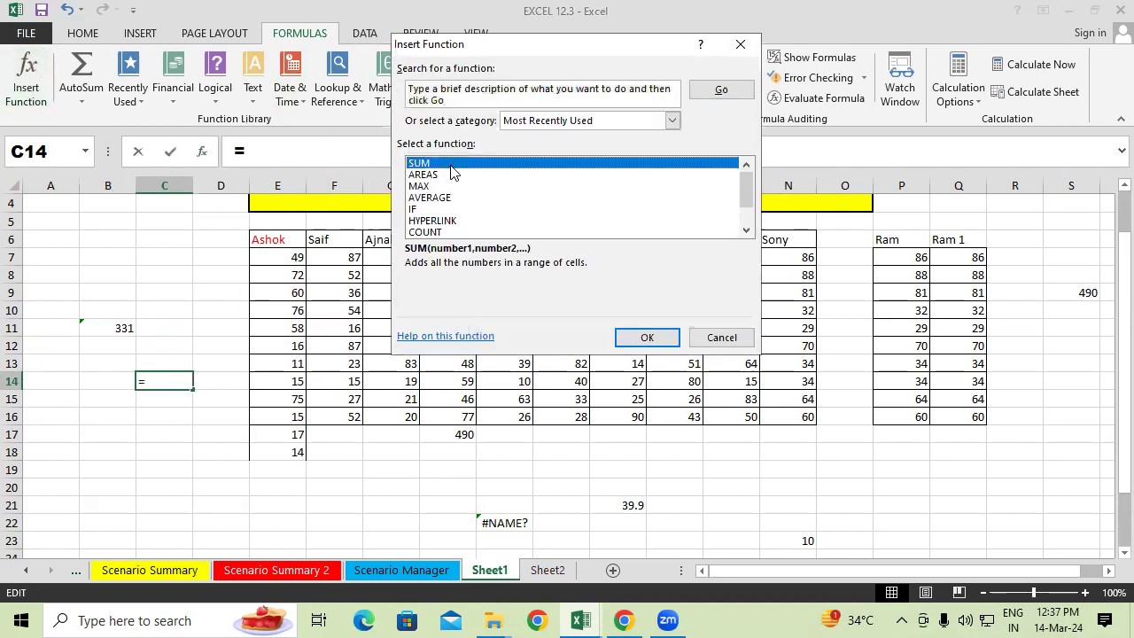
left_click(644, 339)
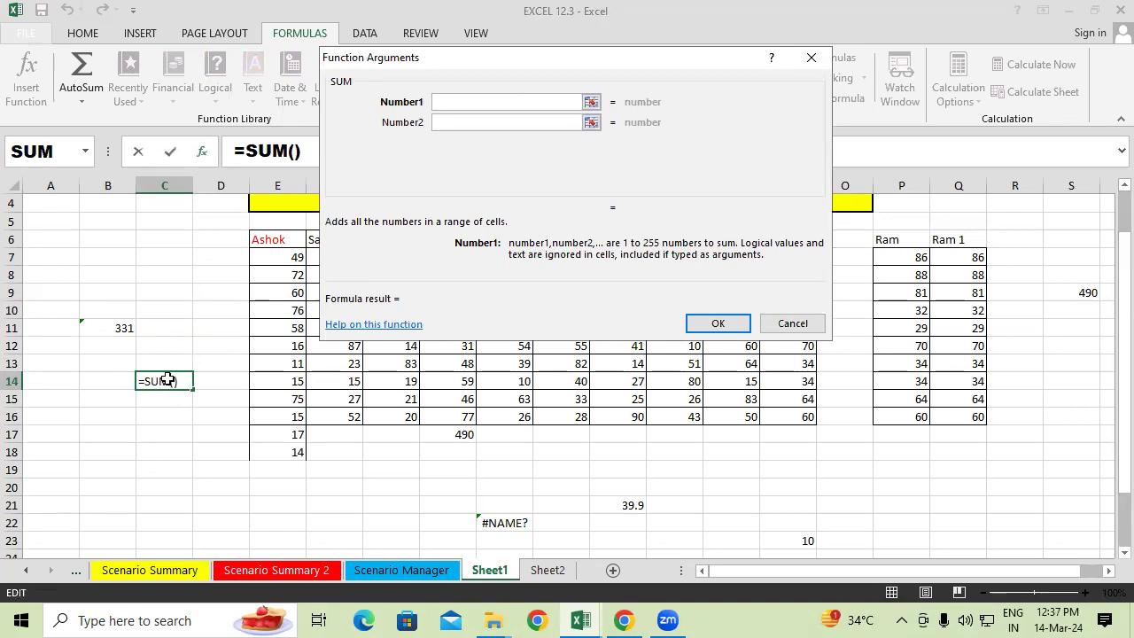
left_click_drag(277, 259, 289, 452)
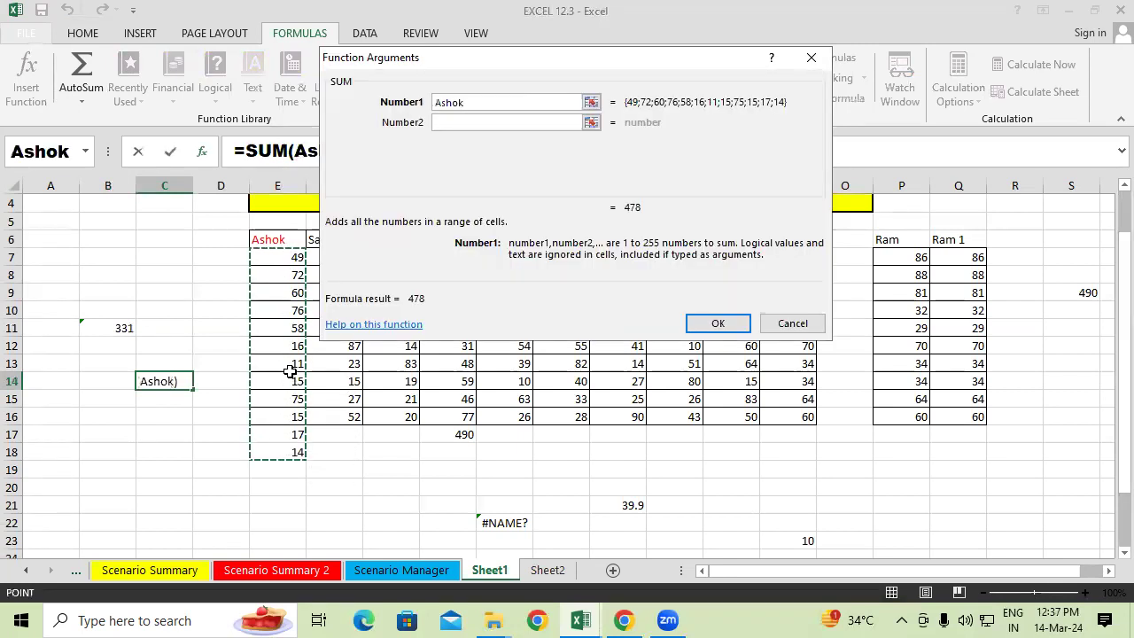
left_click_drag(418, 66, 503, 89)
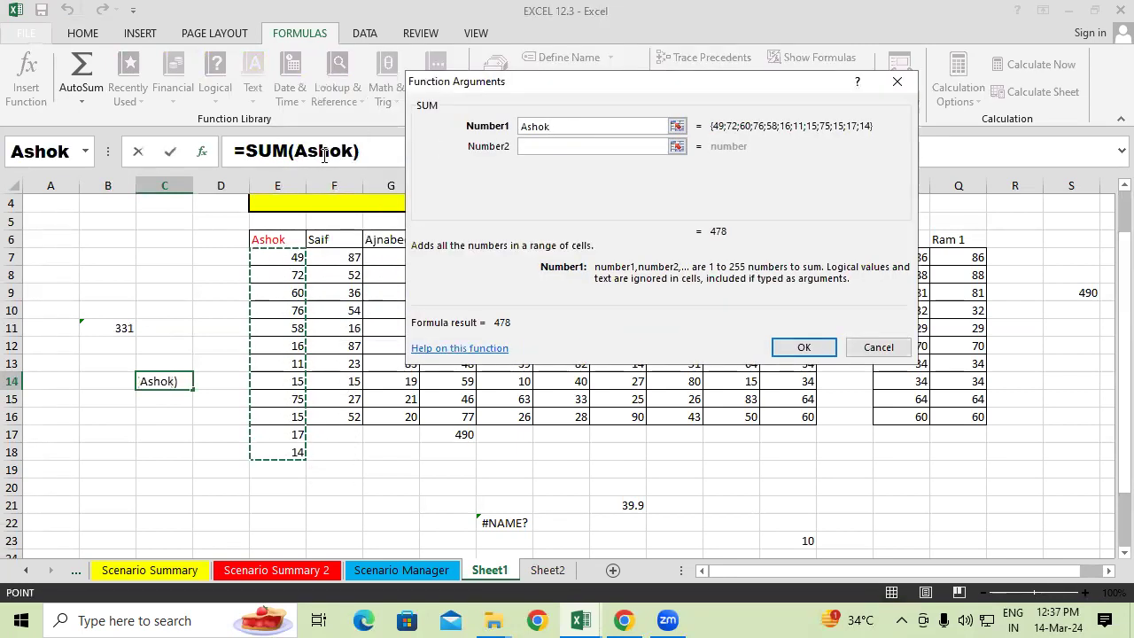
left_click(803, 347)
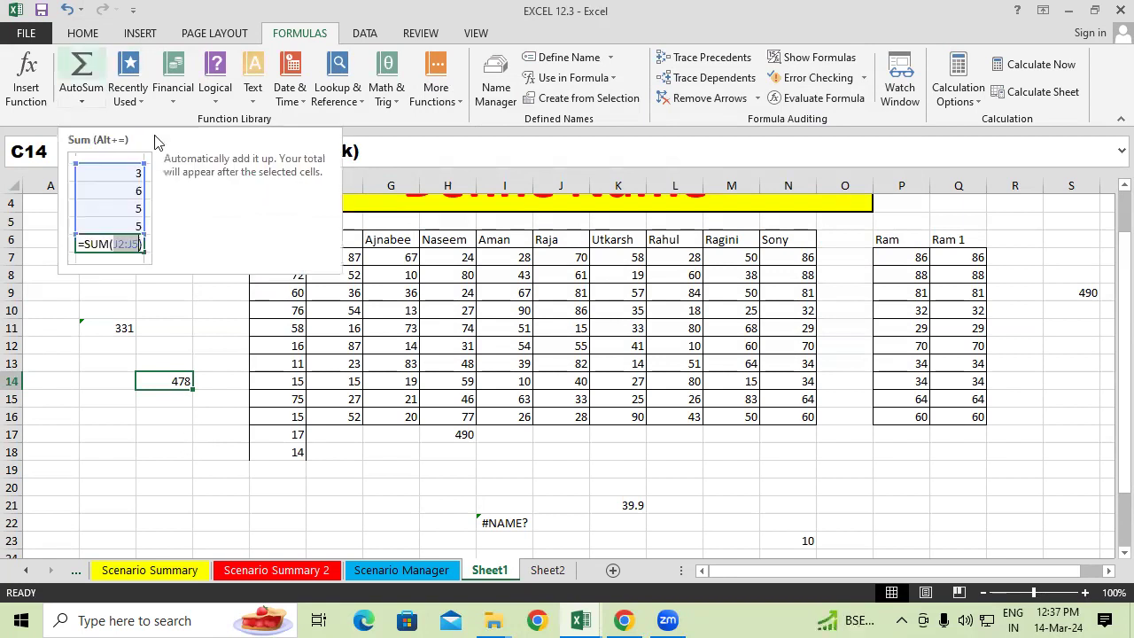
AutoSum the Raja column into J17 as =SUM(Raja), giving 551
left_click(585, 433)
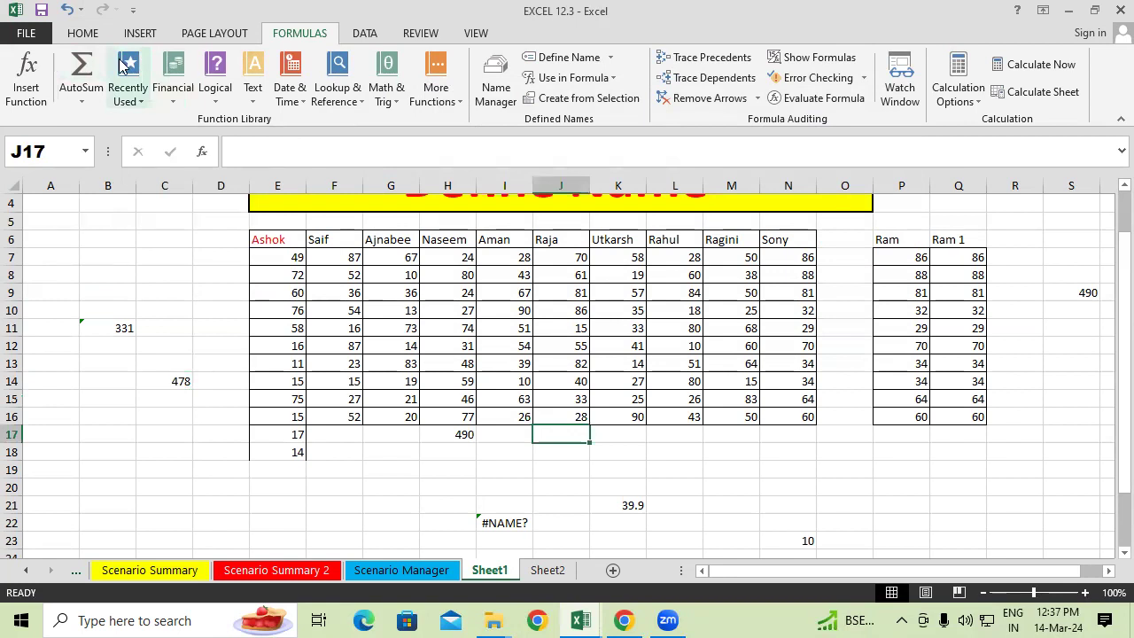
left_click(81, 69)
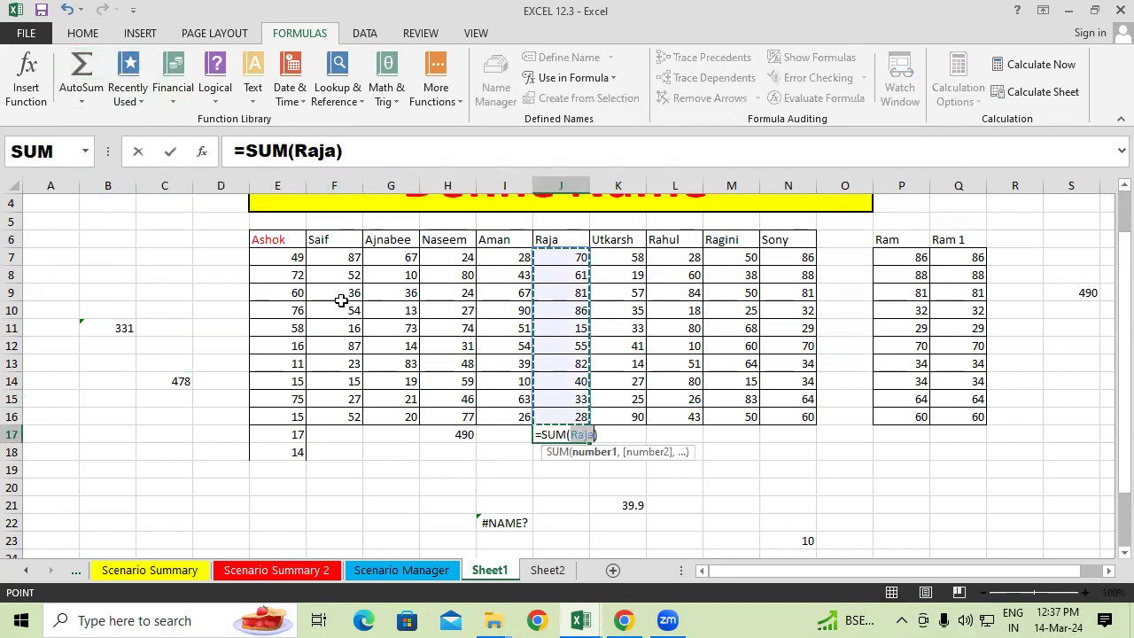
key("Return")
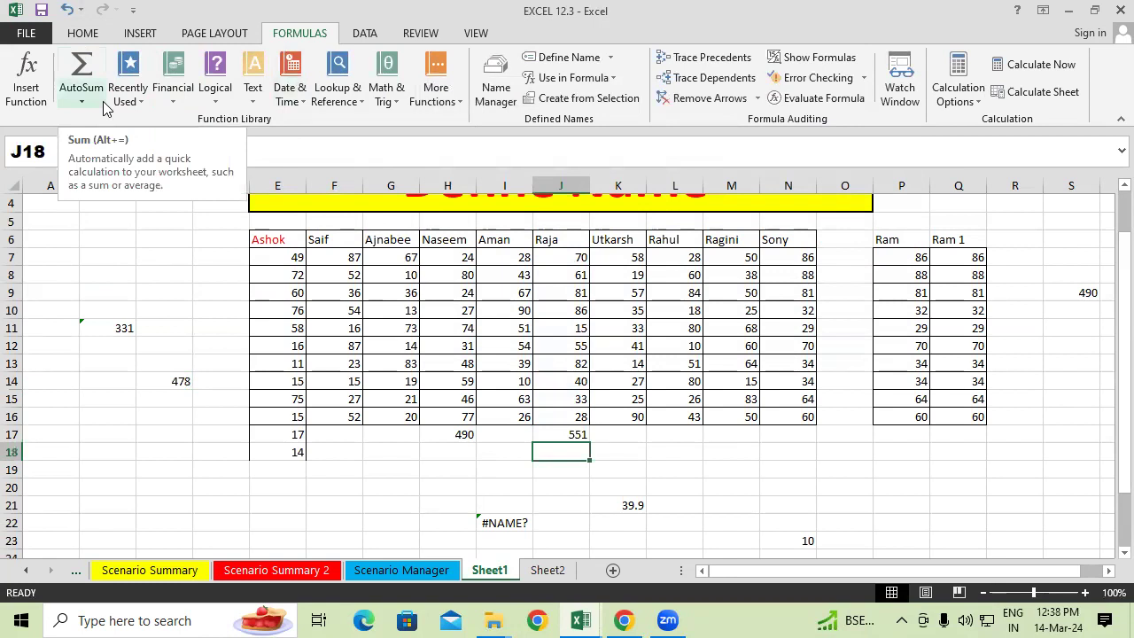
left_click(131, 96)
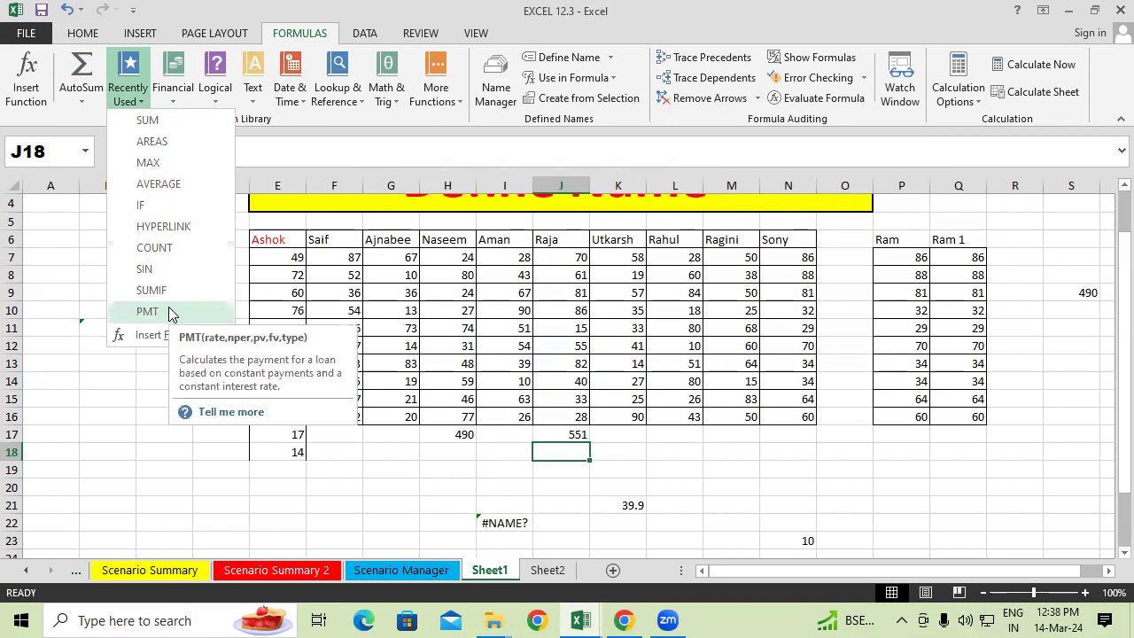
left_click(67, 232)
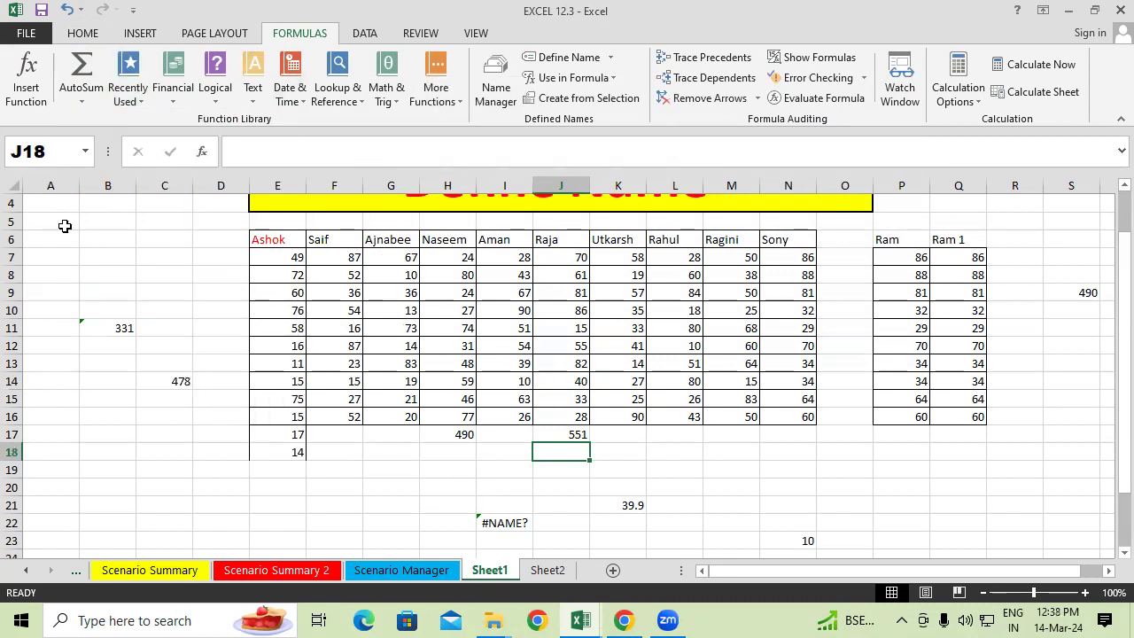
left_click(176, 95)
scroll(213, 210, "down", 5)
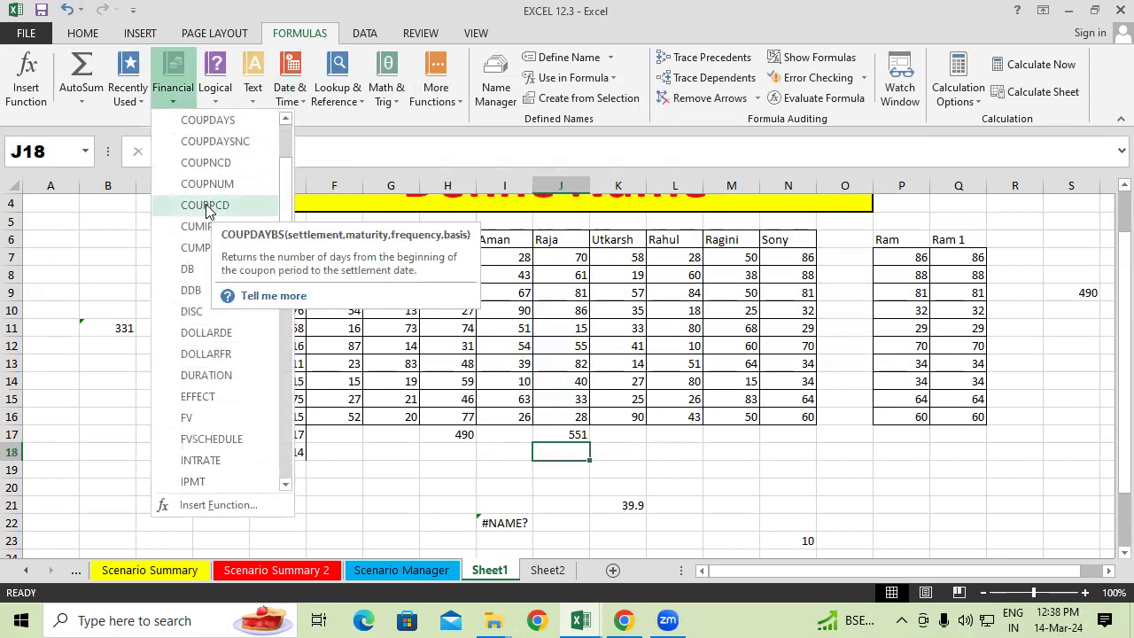
scroll(213, 210, "down", 2)
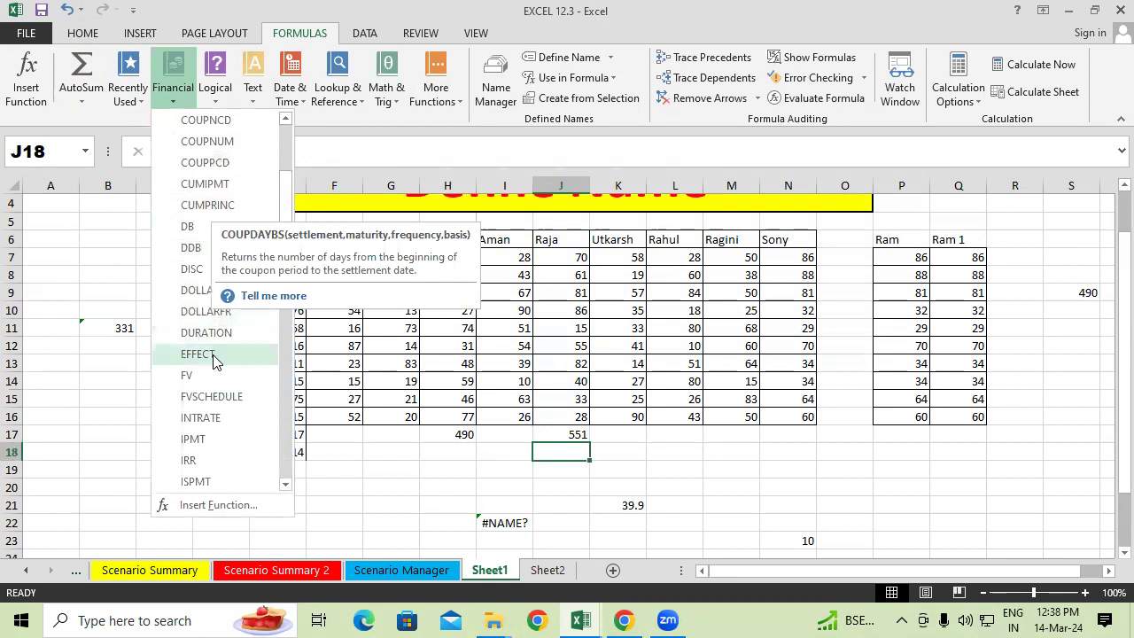
scroll(222, 398, "down", 1)
scroll(225, 409, "down", 1)
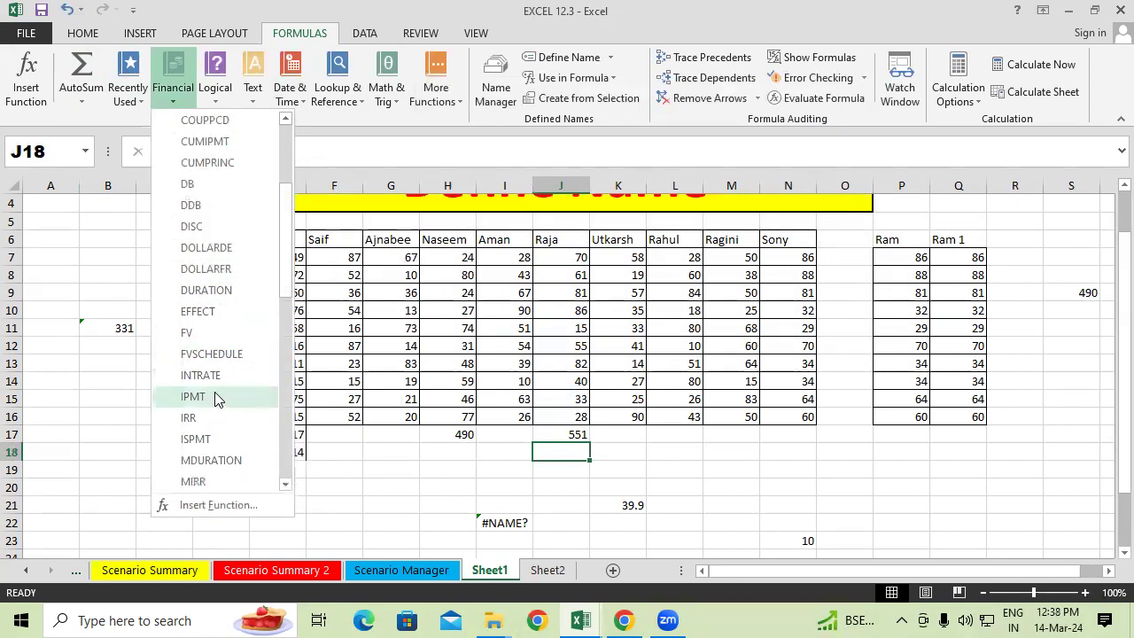
scroll(214, 392, "down", 2)
scroll(214, 392, "down", 2)
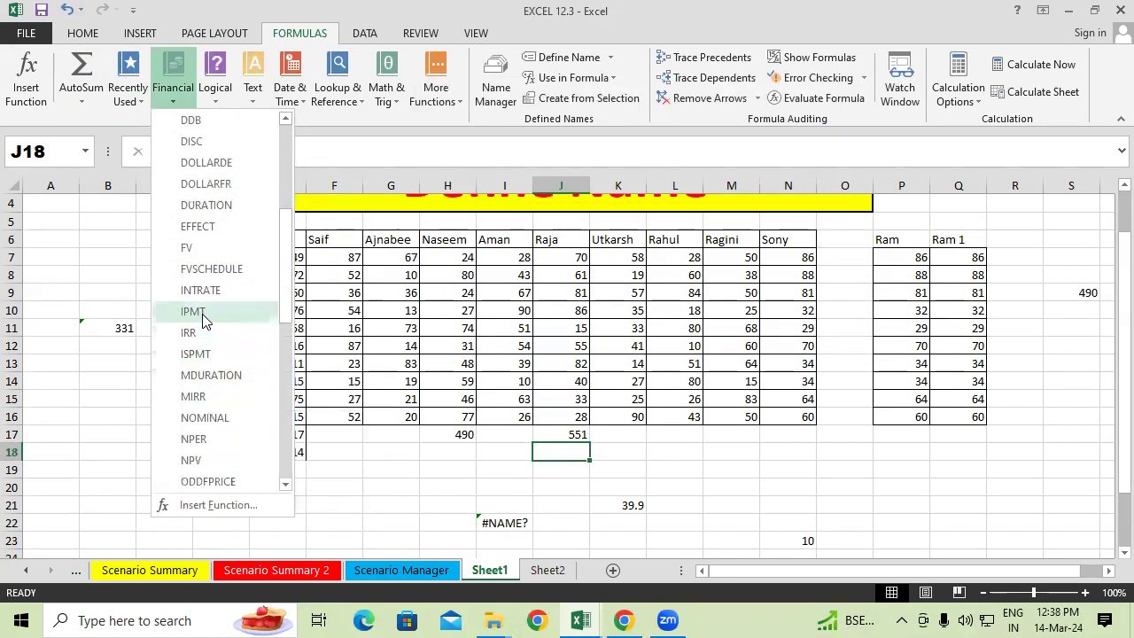
left_click(131, 273)
left_click(215, 79)
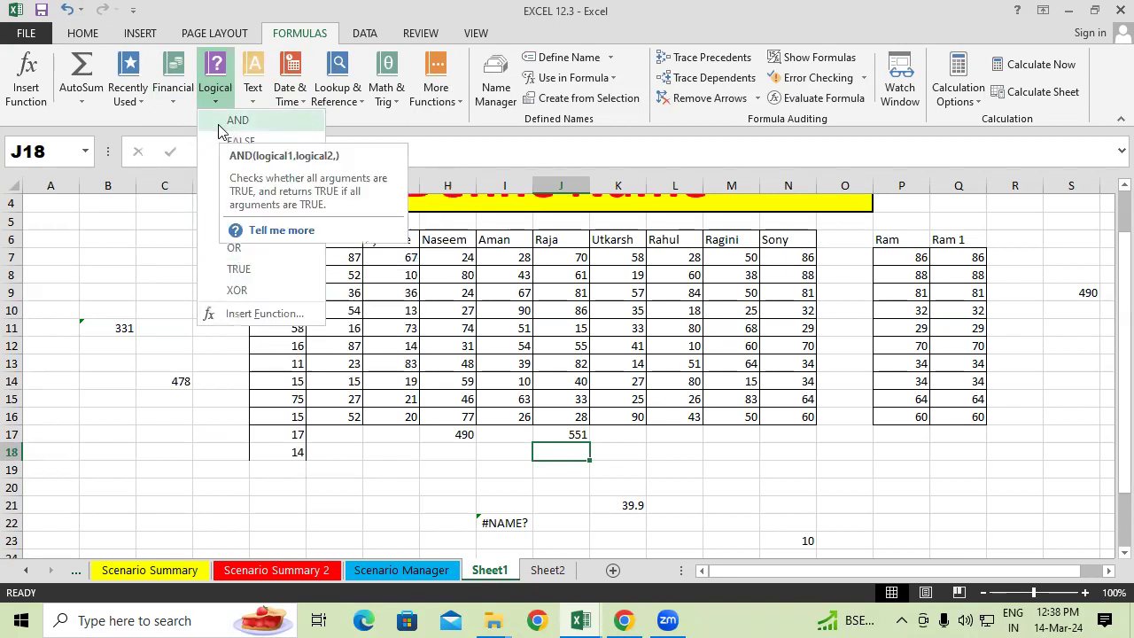
left_click(155, 218)
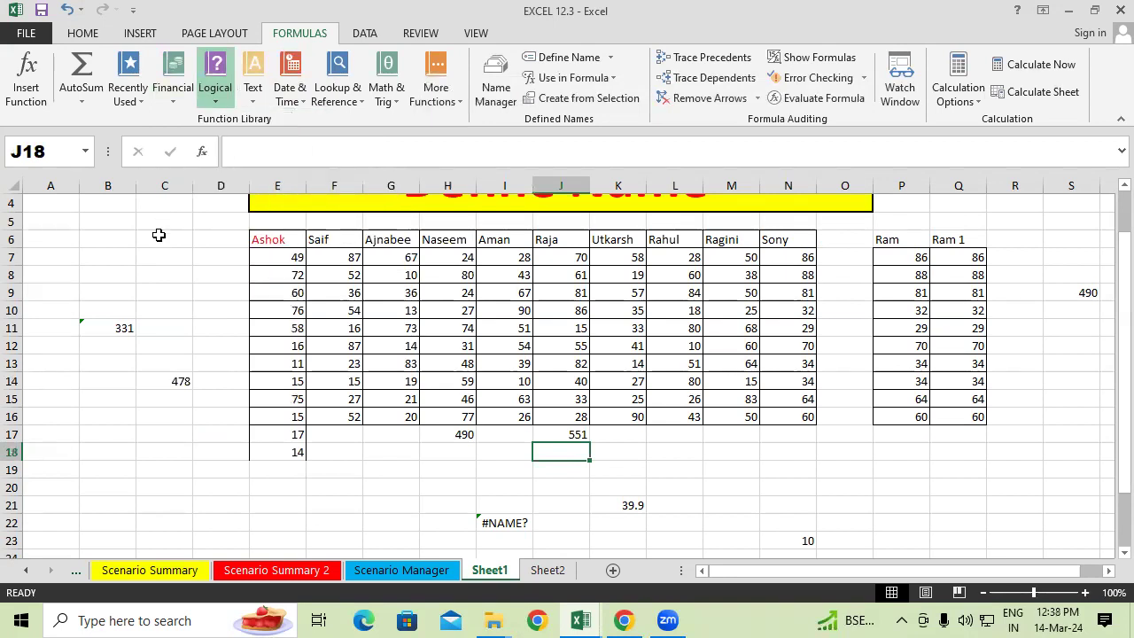
left_click(252, 88)
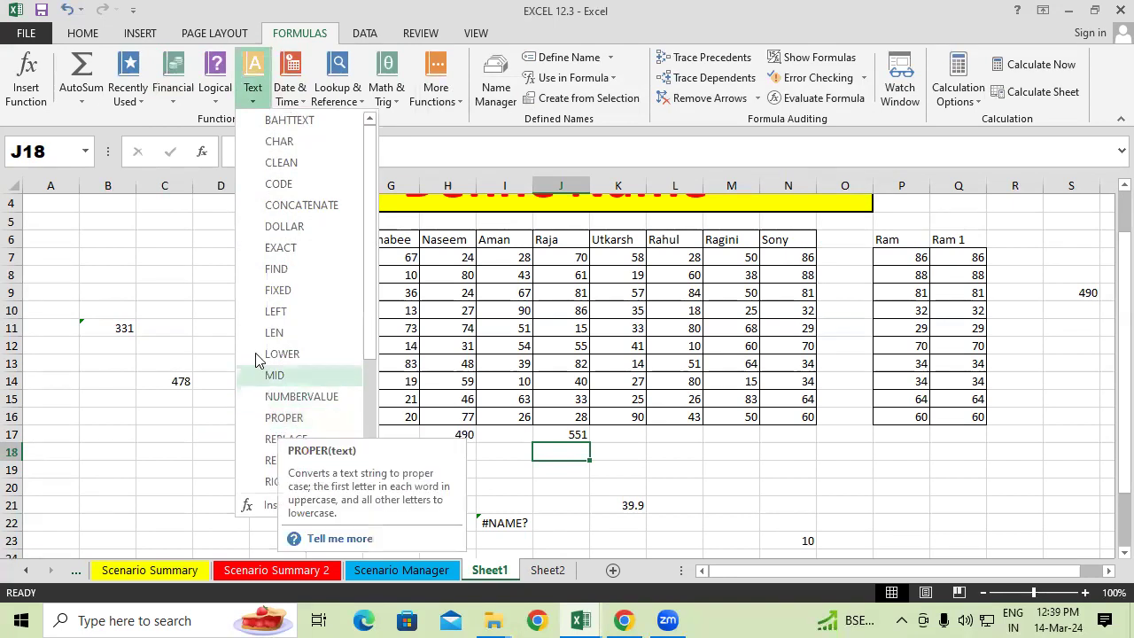
left_click(221, 306)
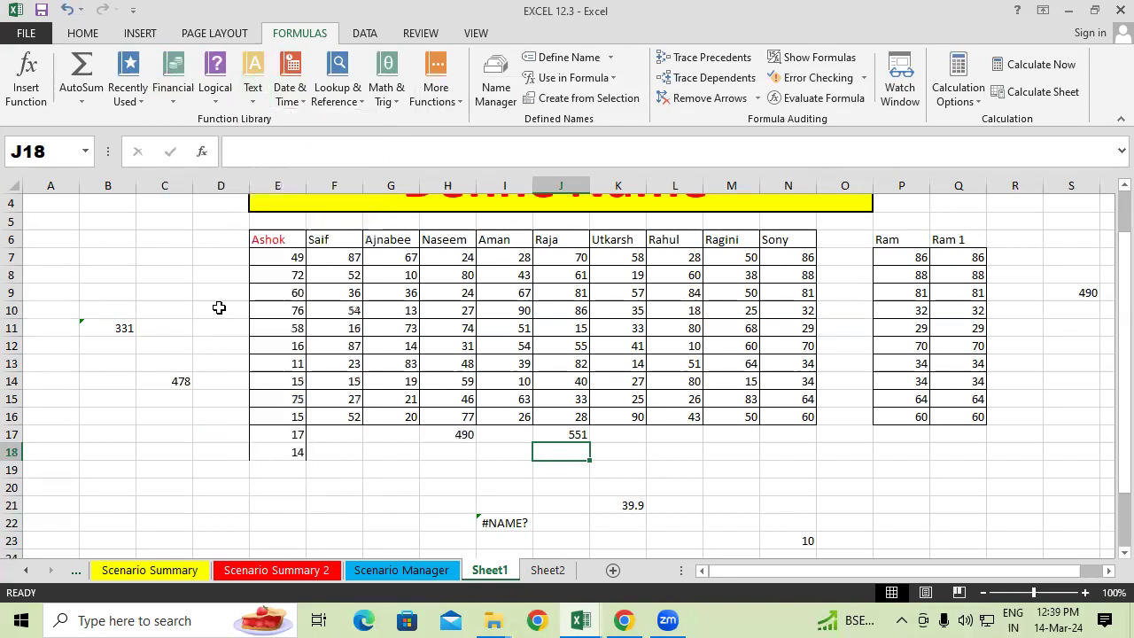
Insert =MINUTE(G11) into J18 from the Date & Time functions, returning 0
left_click(298, 100)
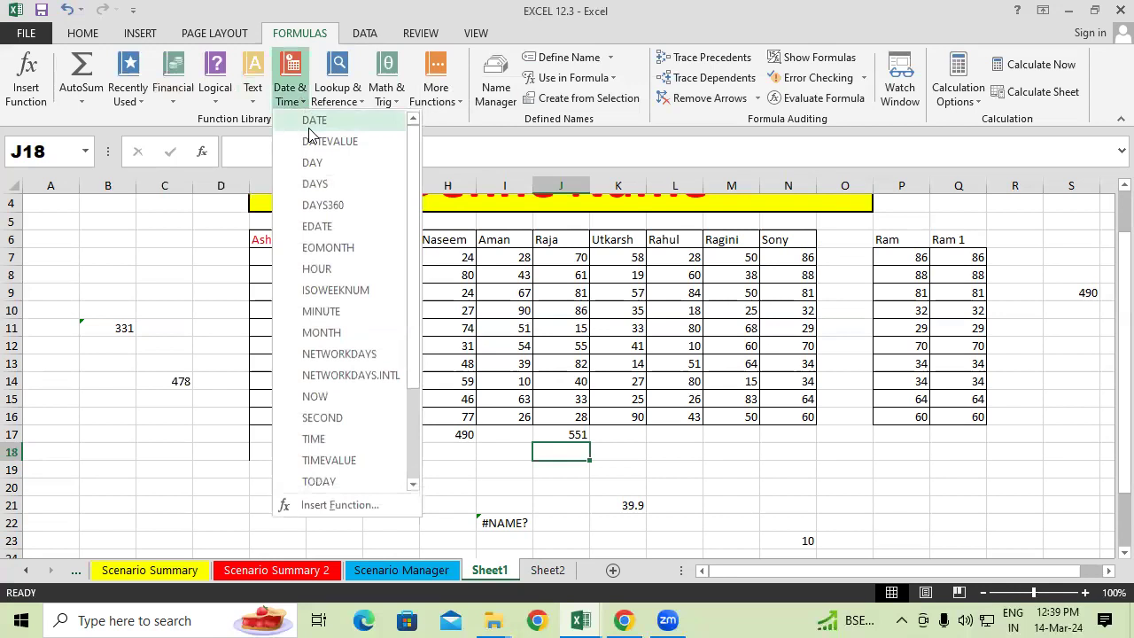
scroll(341, 261, "down", 1)
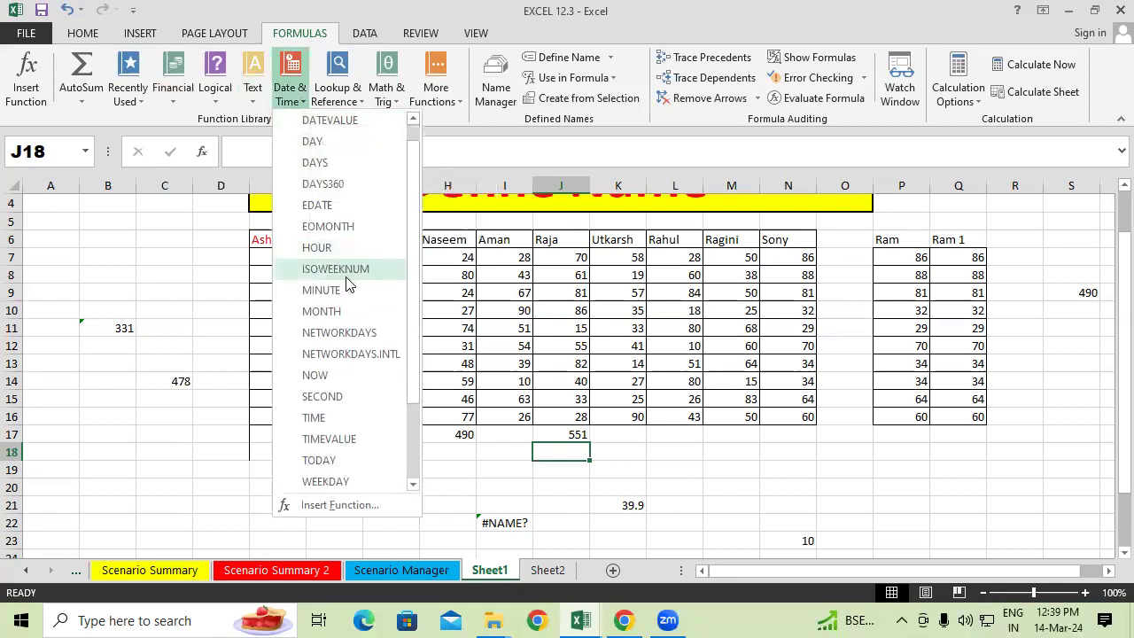
scroll(342, 283, "down", 1)
scroll(342, 286, "down", 1)
scroll(344, 291, "down", 1)
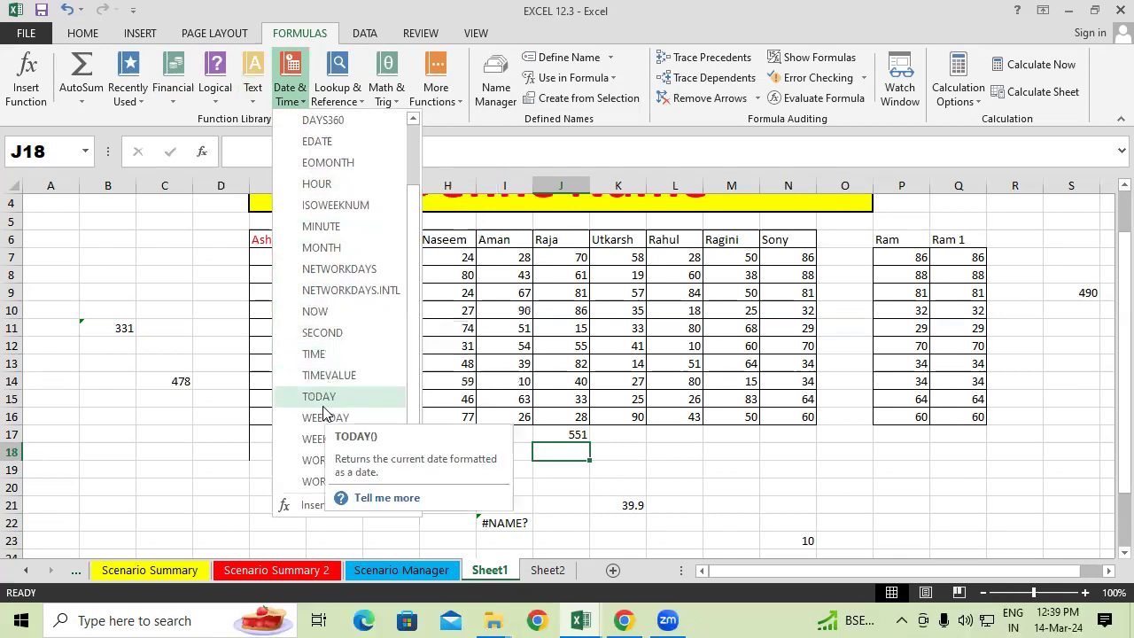
scroll(325, 223, "down", 1)
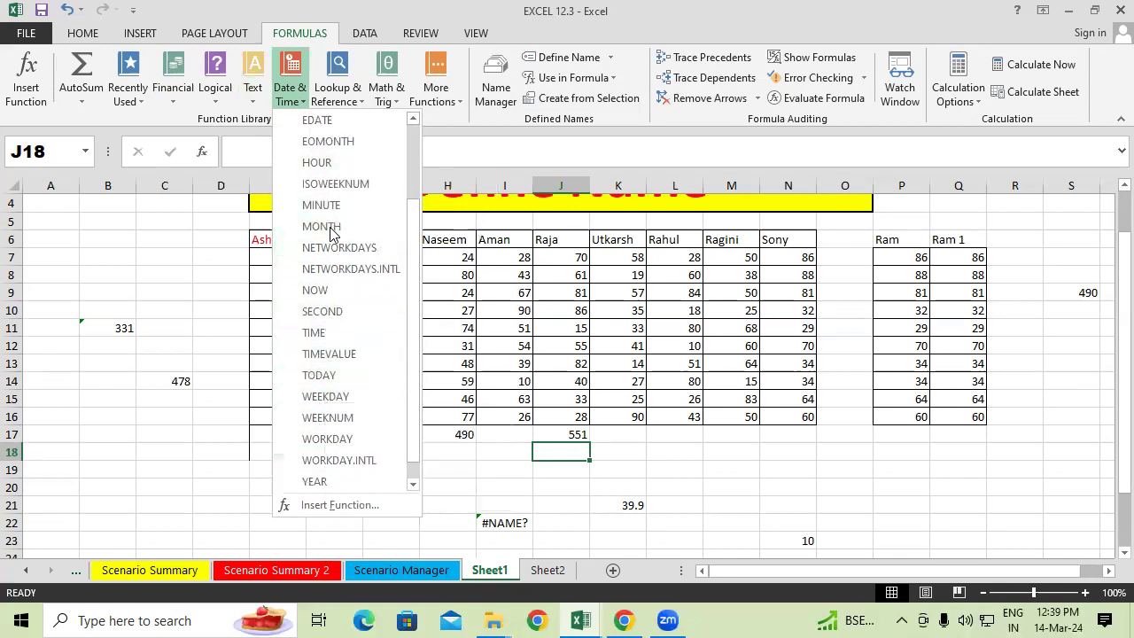
left_click(321, 206)
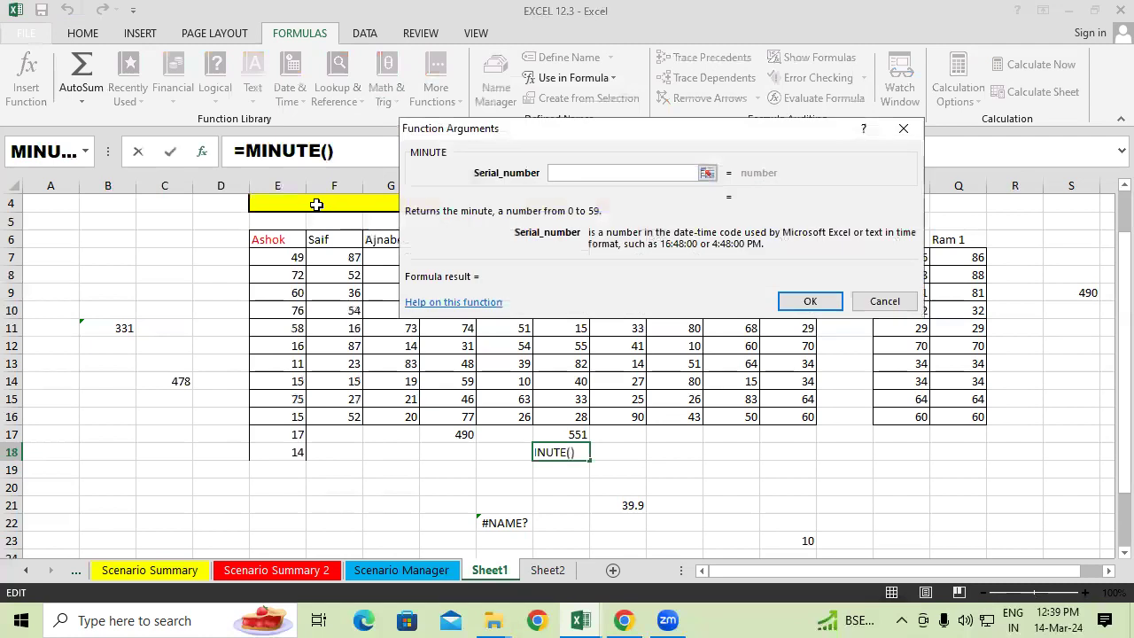
left_click(406, 326)
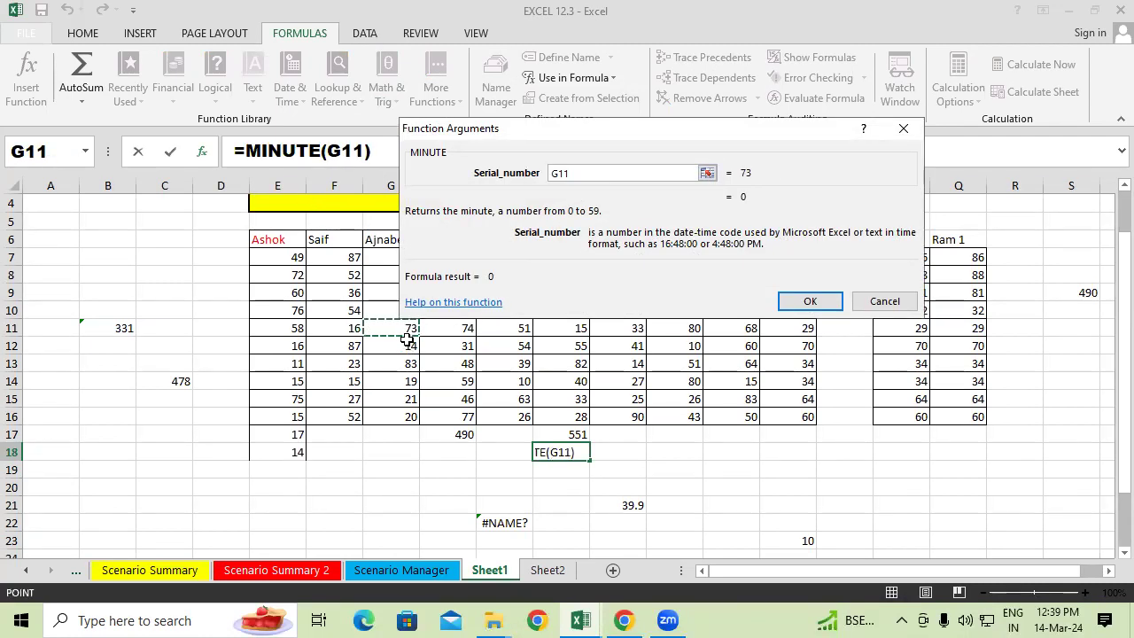
left_click(792, 301)
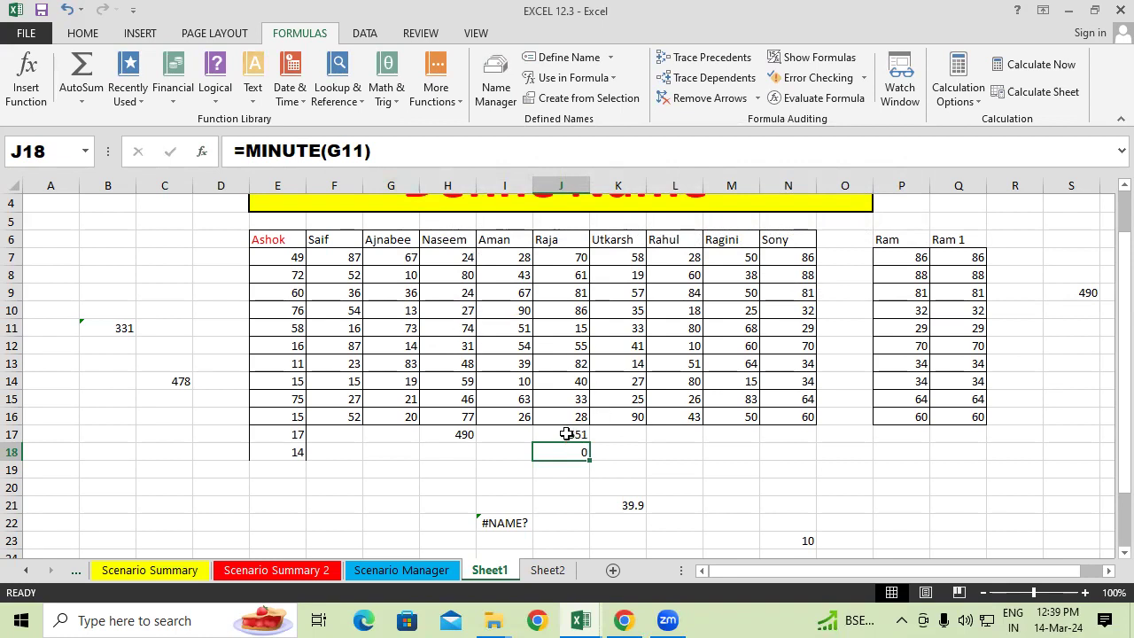
Reopen the Date & Time functions list and close it without choosing anything
left_click(301, 94)
scroll(342, 204, "down", 2)
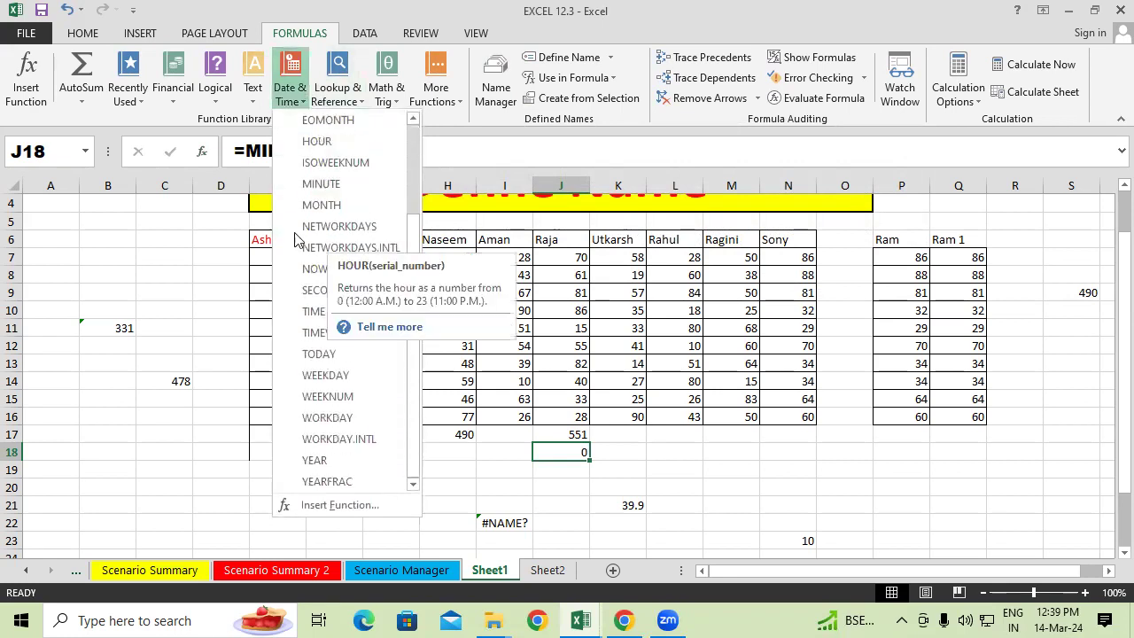
left_click(254, 188)
Browse the Lookup & Reference functions list and select D6 without inserting anything
left_click(335, 88)
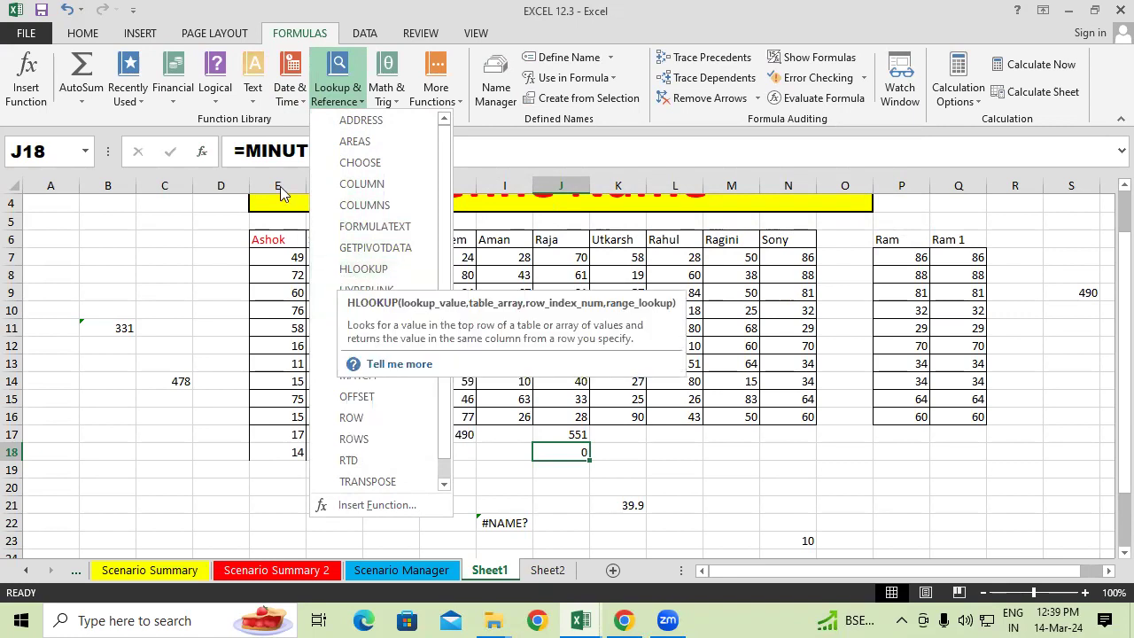
left_click(239, 240)
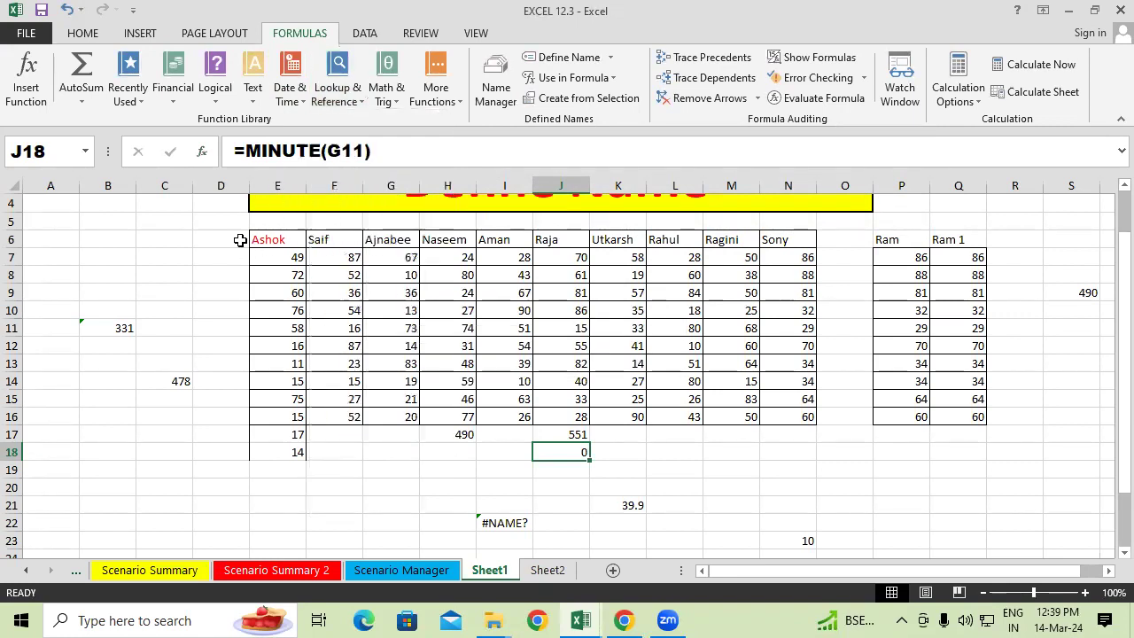
left_click(220, 240)
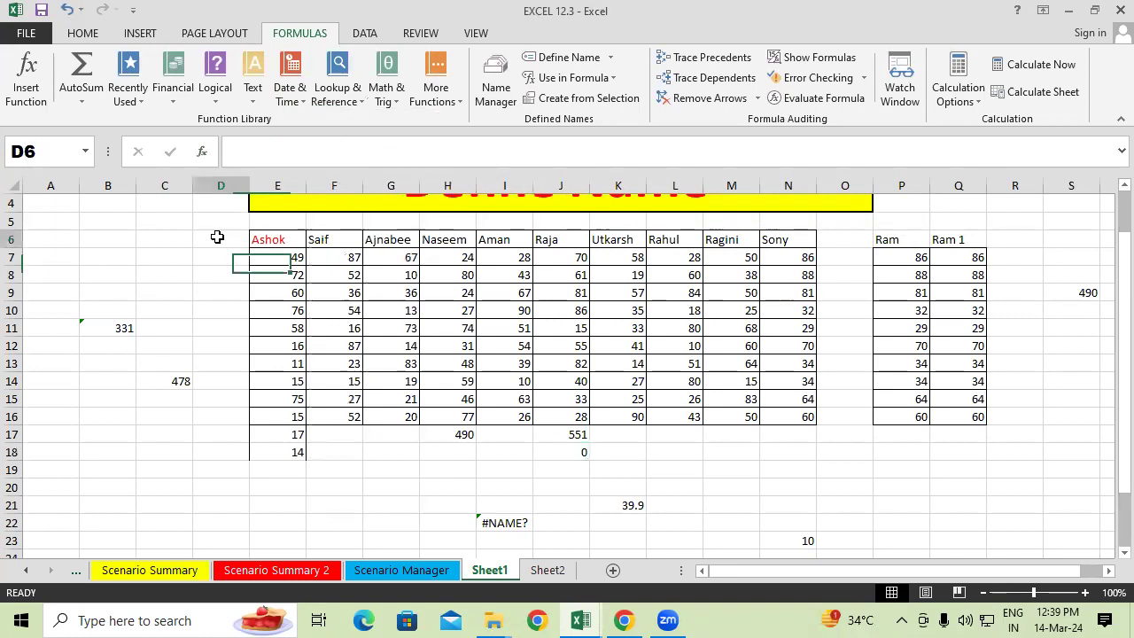
left_click(327, 98)
scroll(354, 245, "down", 1)
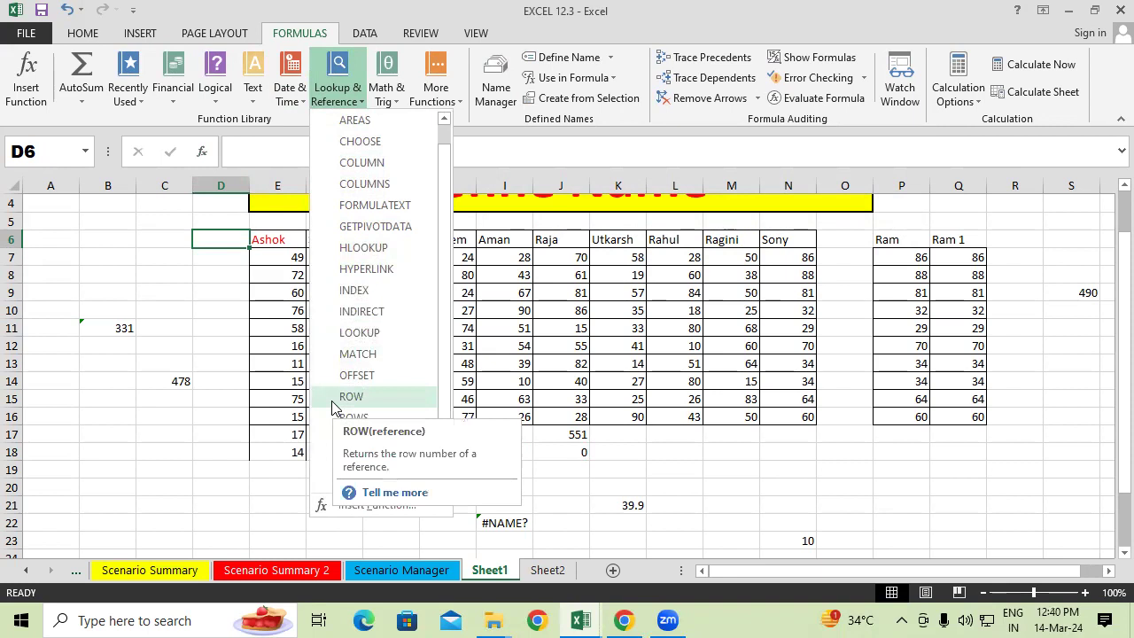
left_click(199, 305)
scroll(620, 491, "down", 2)
scroll(612, 483, "down", 1)
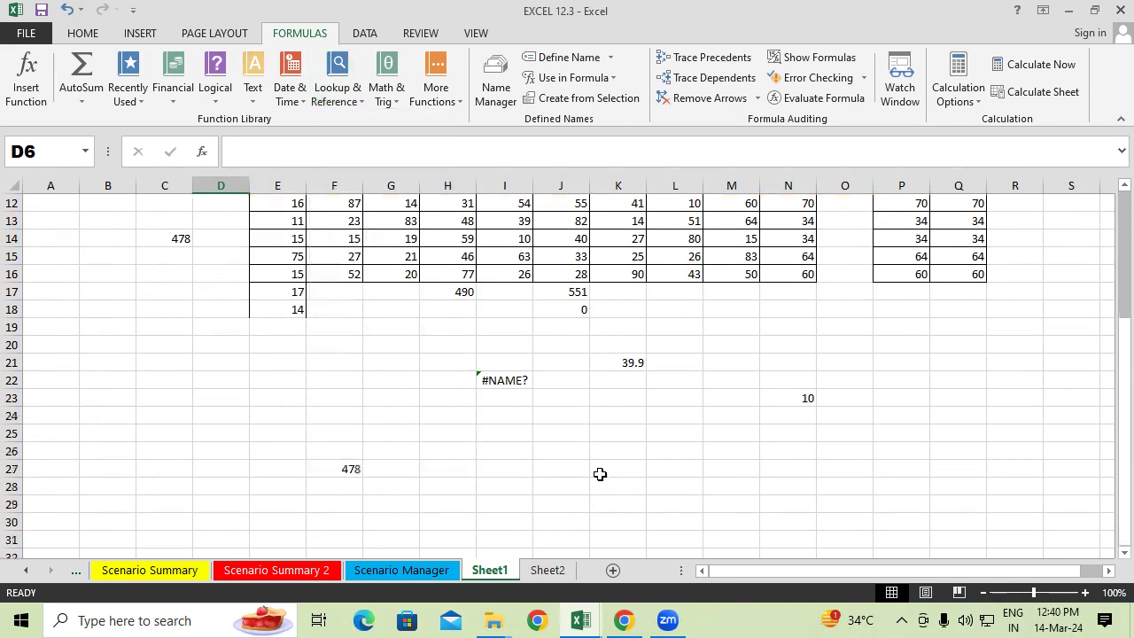
Enter =COLUMN(K27) in K27, returning 11
left_click(603, 474)
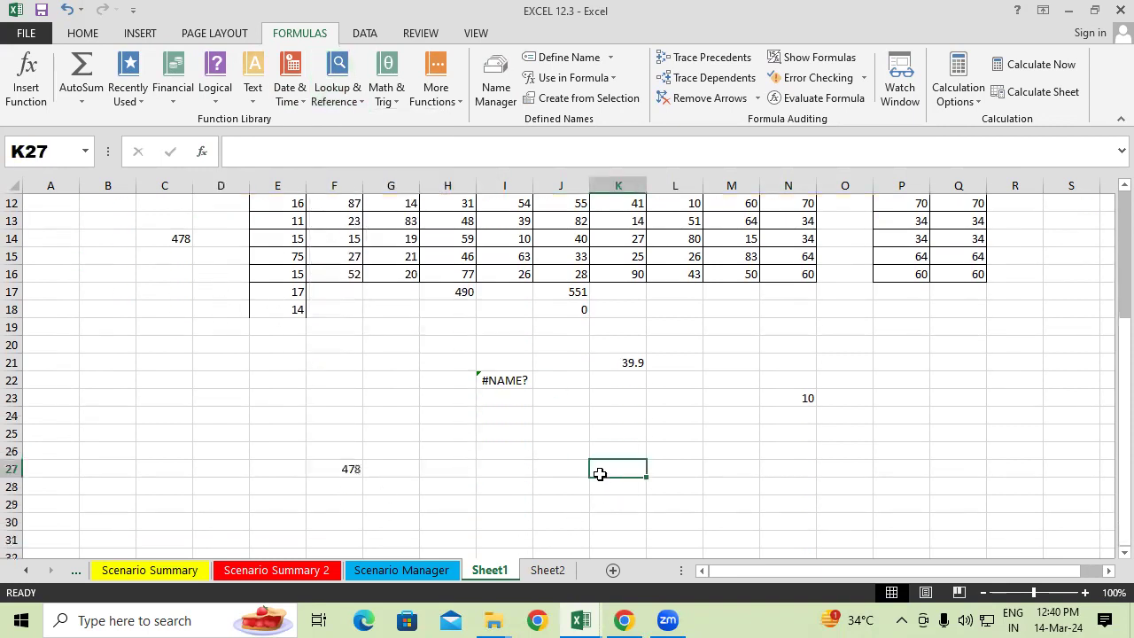
left_click(351, 91)
left_click(383, 184)
left_click(641, 470)
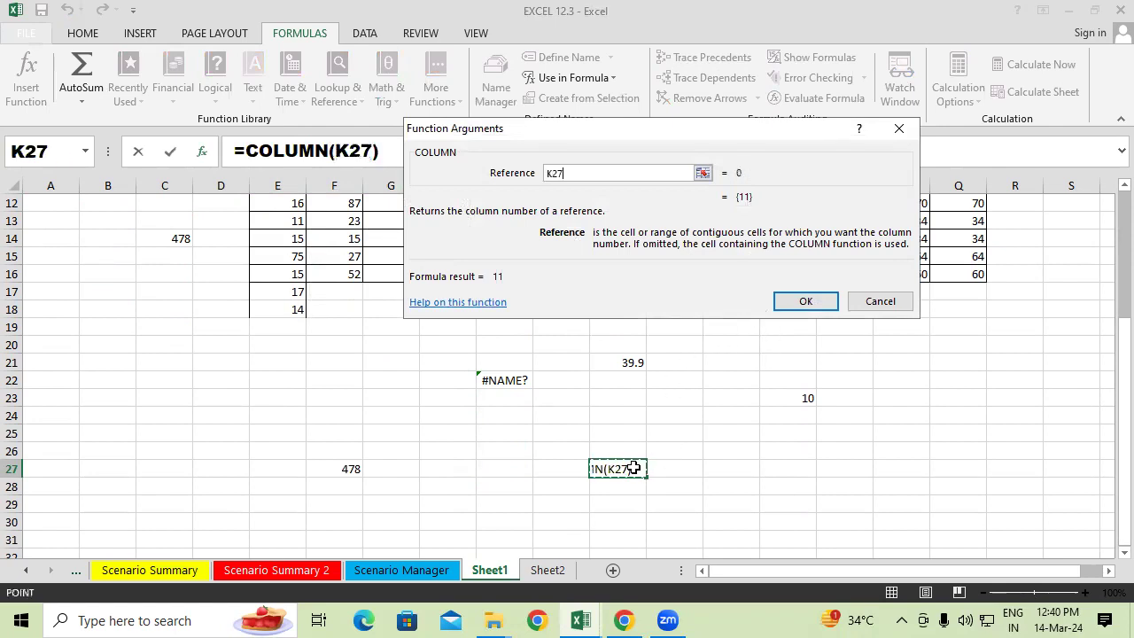
left_click(804, 301)
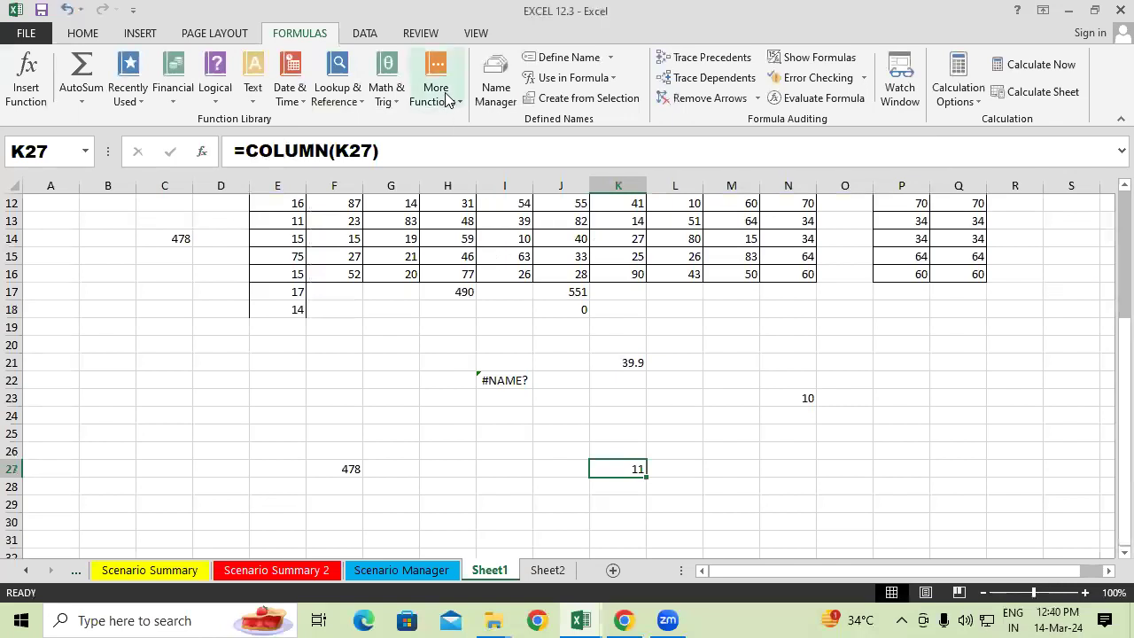
left_click(379, 96)
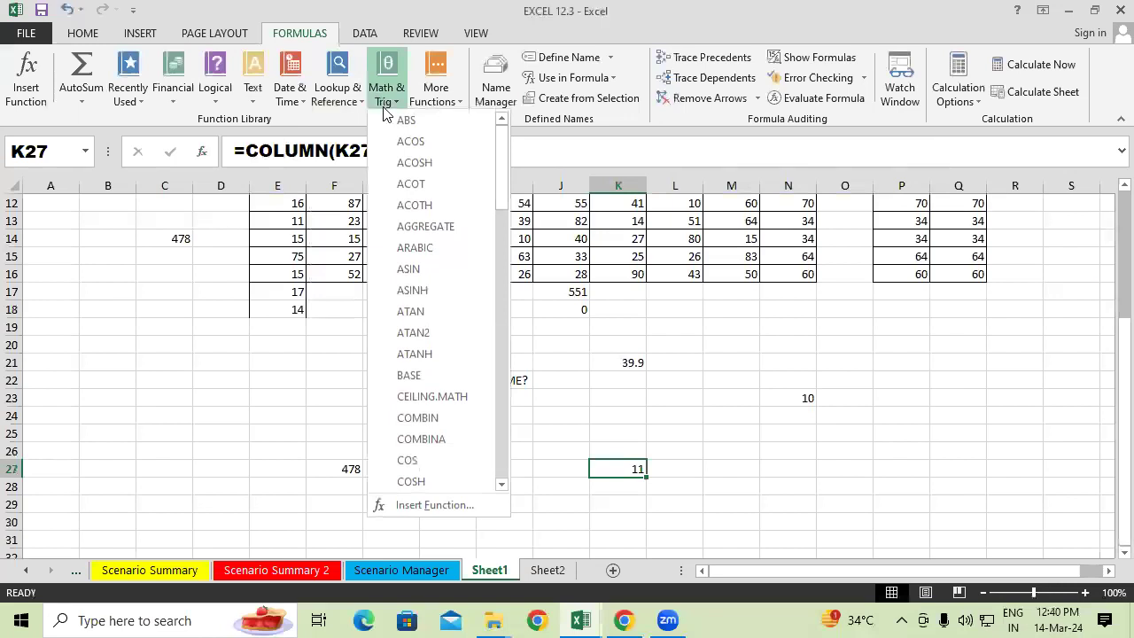
scroll(432, 176, "down", 1)
scroll(433, 175, "down", 2)
scroll(432, 176, "up", 2)
scroll(432, 176, "up", 2)
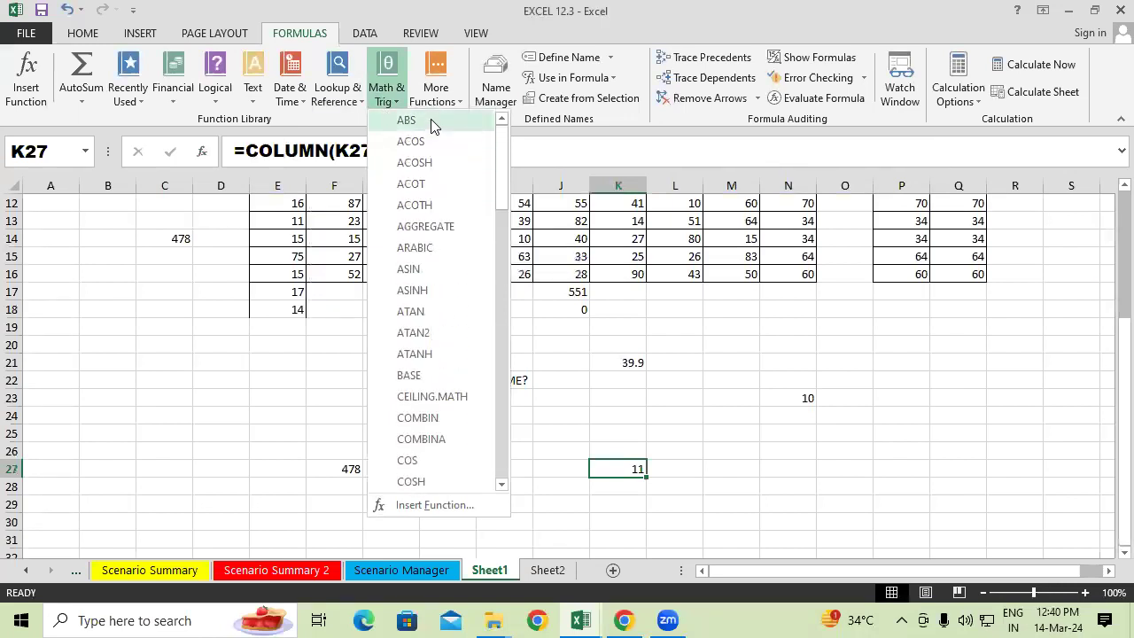
scroll(425, 271, "down", 4)
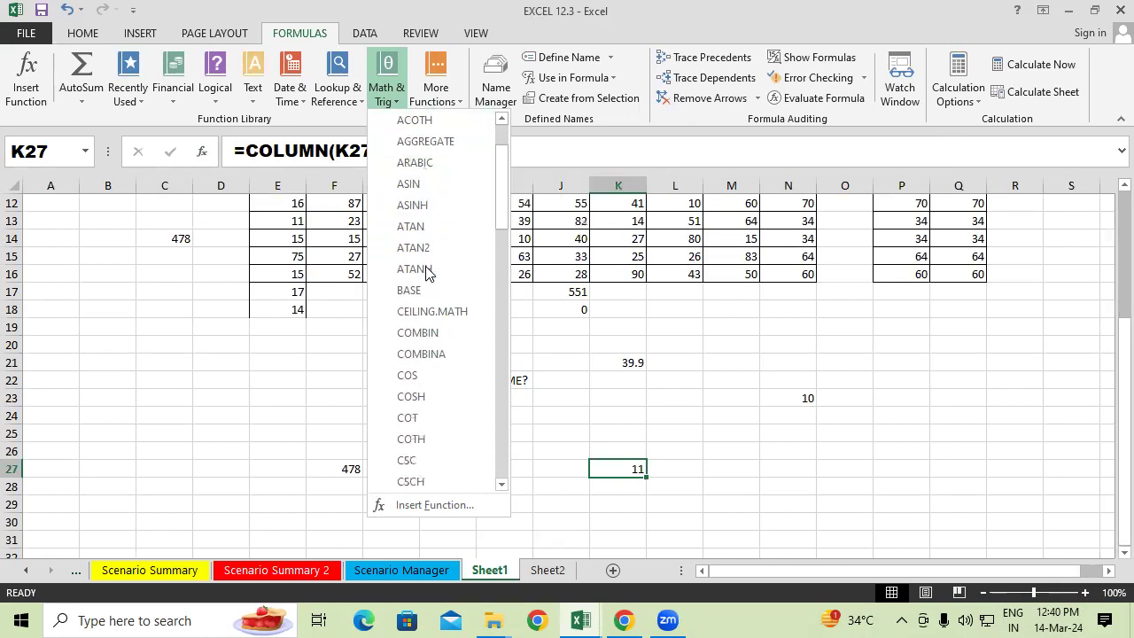
scroll(426, 272, "down", 2)
scroll(426, 272, "down", 5)
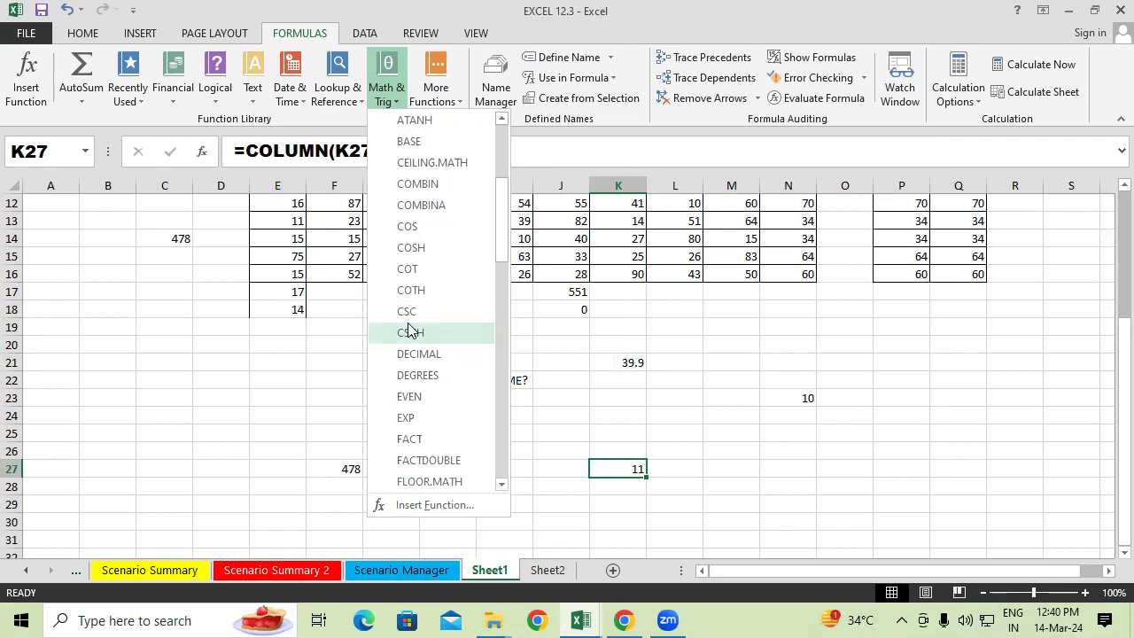
left_click(330, 366)
left_click(446, 101)
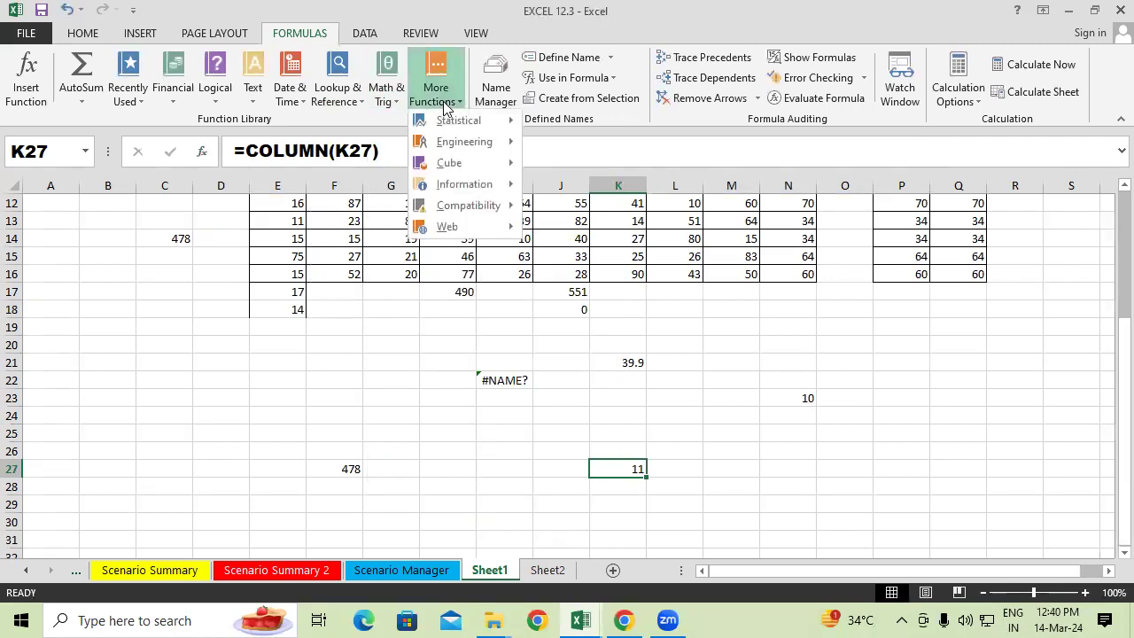
mouse_move(453, 121)
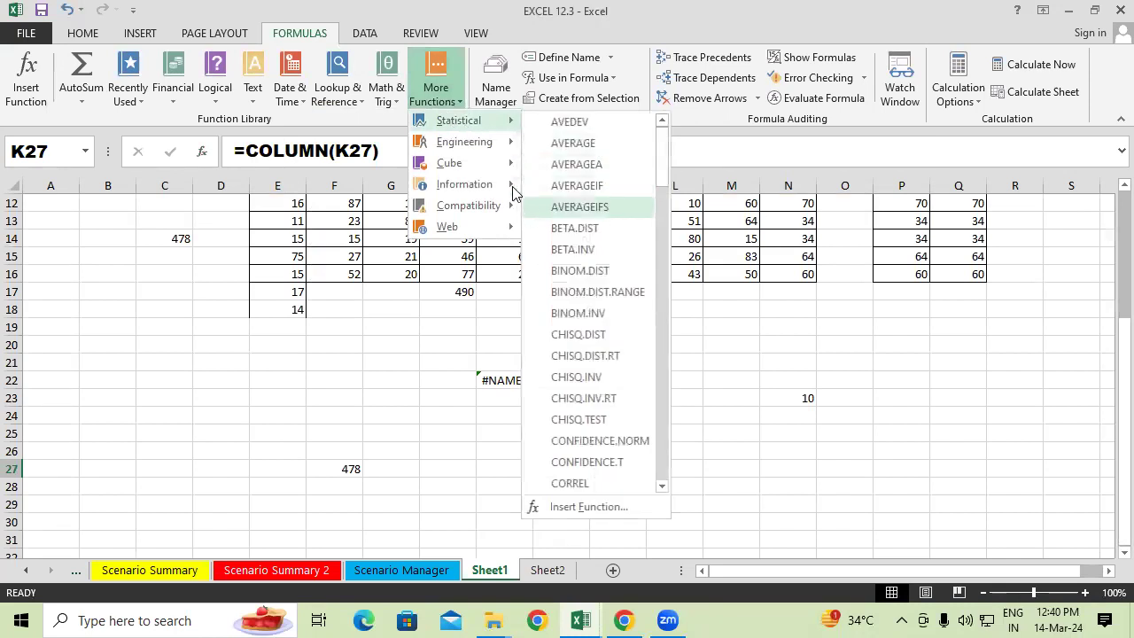
mouse_move(483, 184)
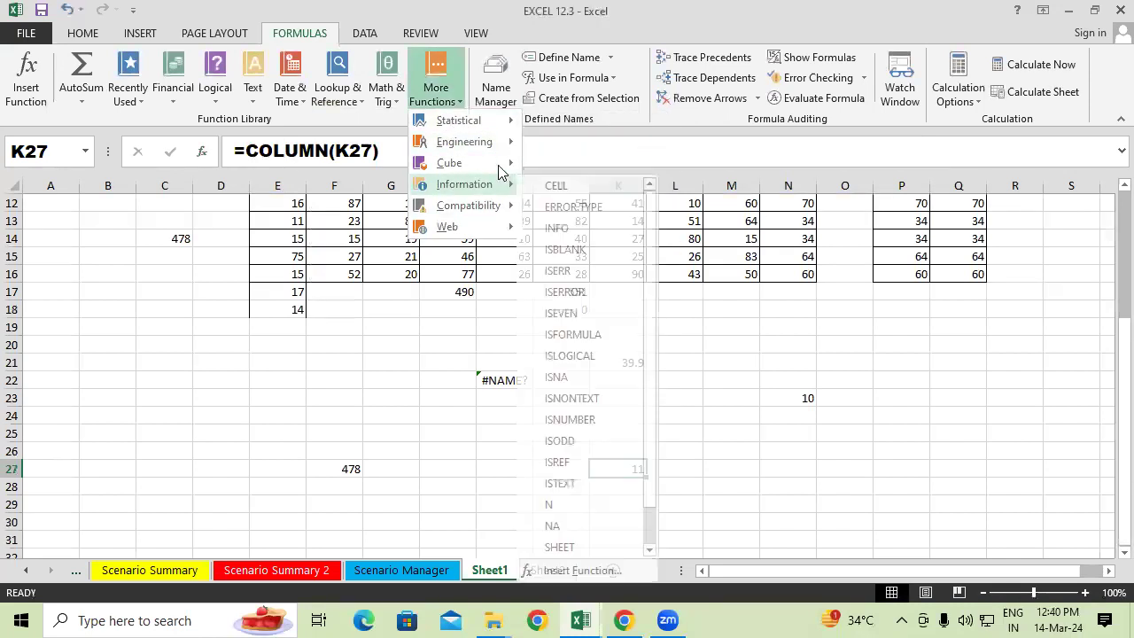
mouse_move(503, 204)
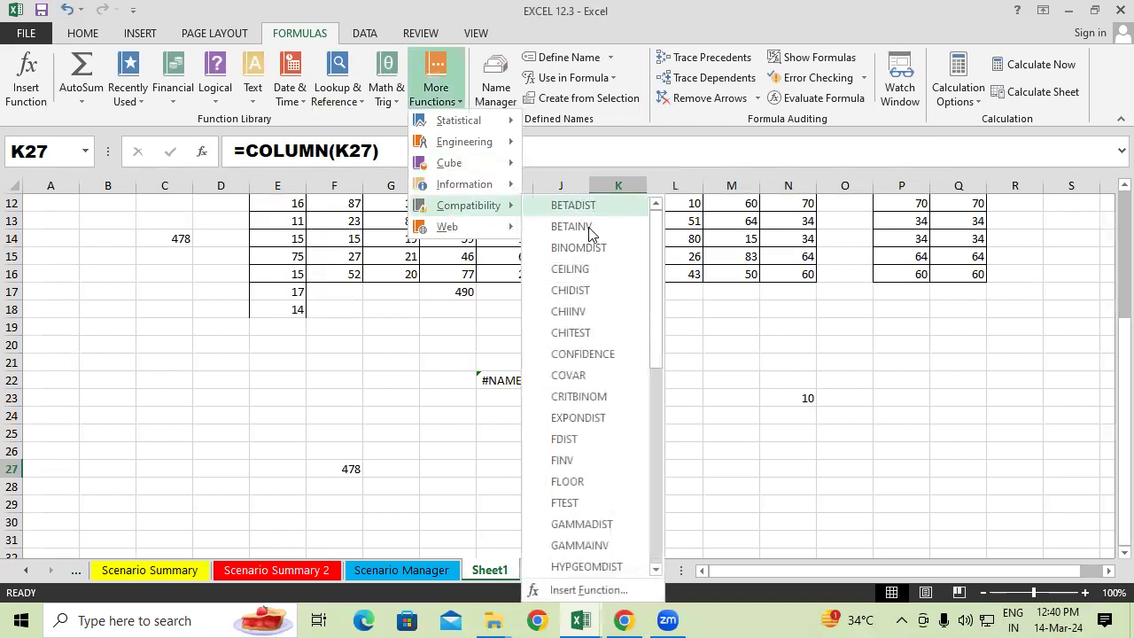
scroll(588, 379, "down", 2)
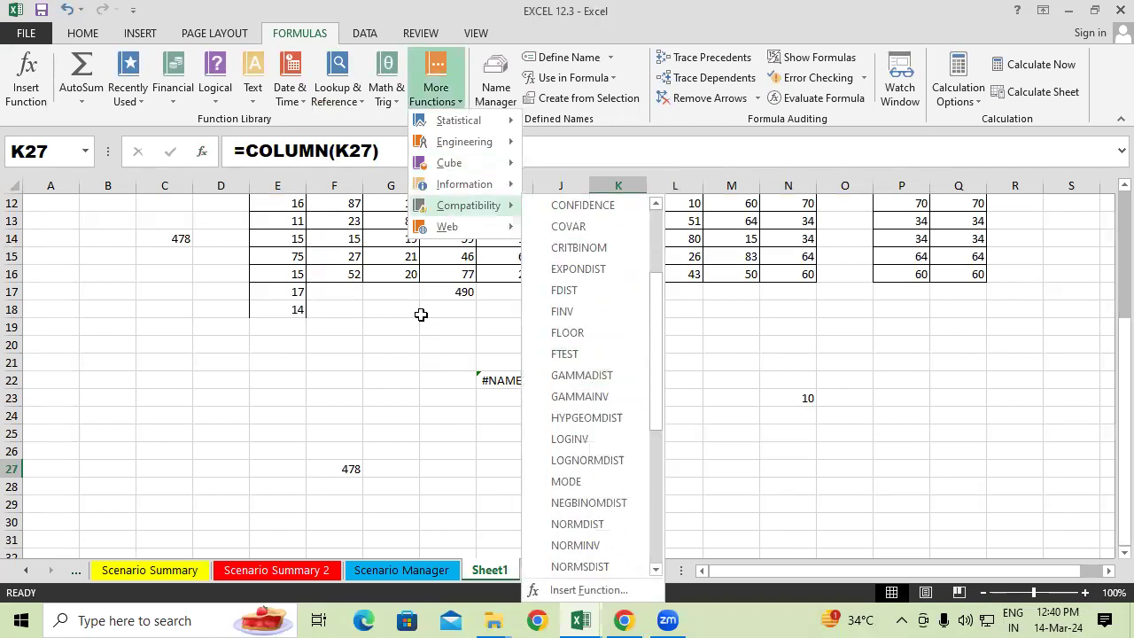
left_click(382, 256)
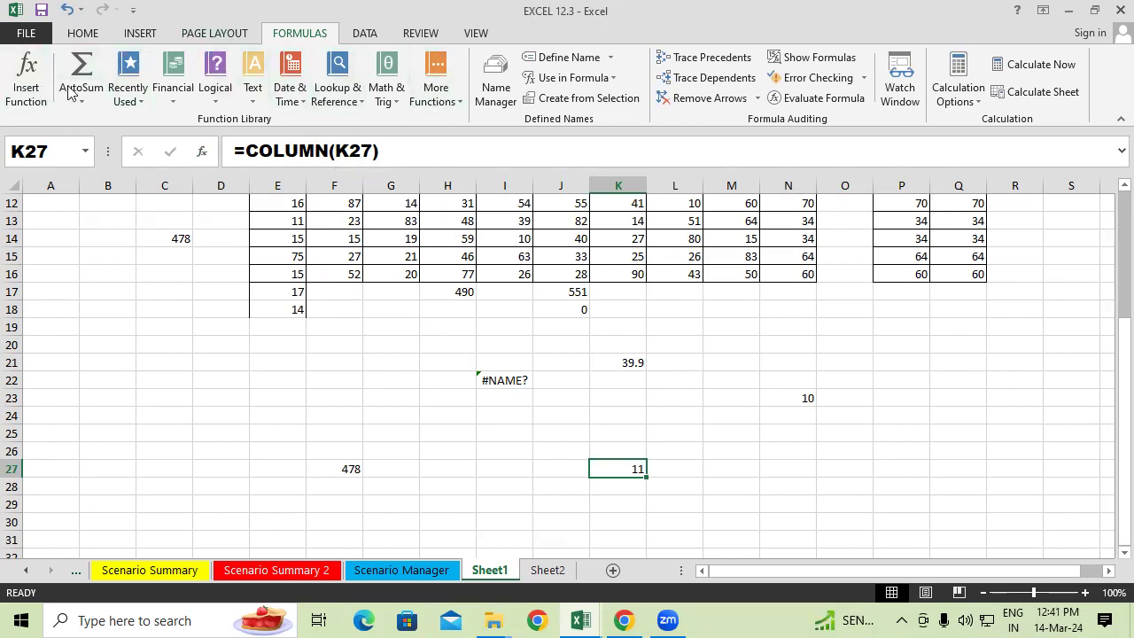
left_click(176, 391)
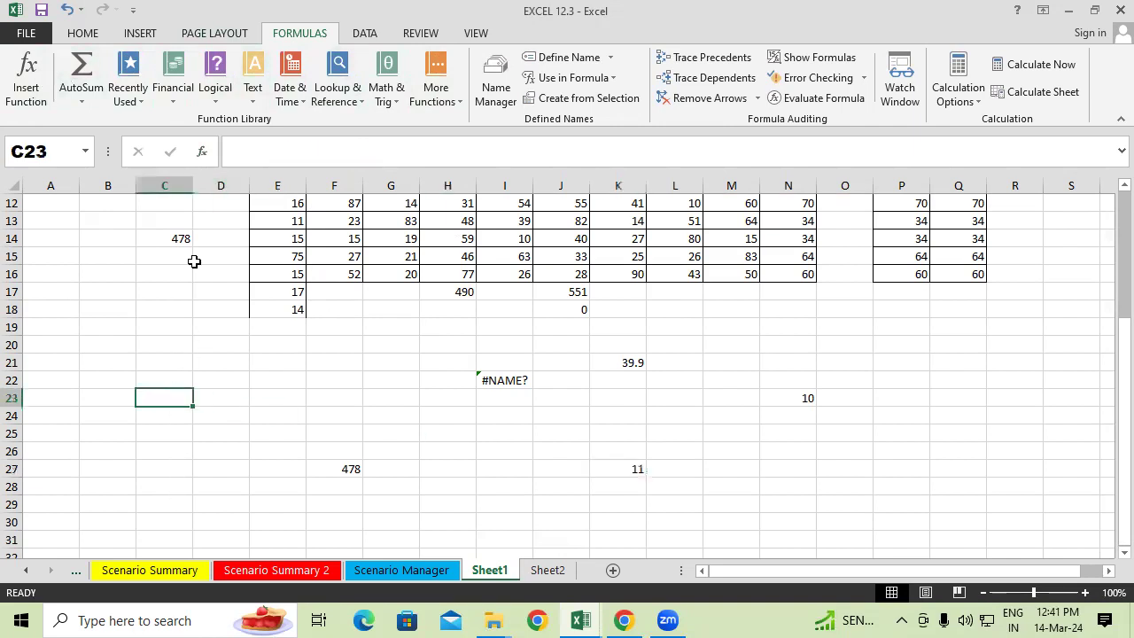
Insert =IFERROR(E16,"f") in C23, previewing a result of 15
left_click(217, 92)
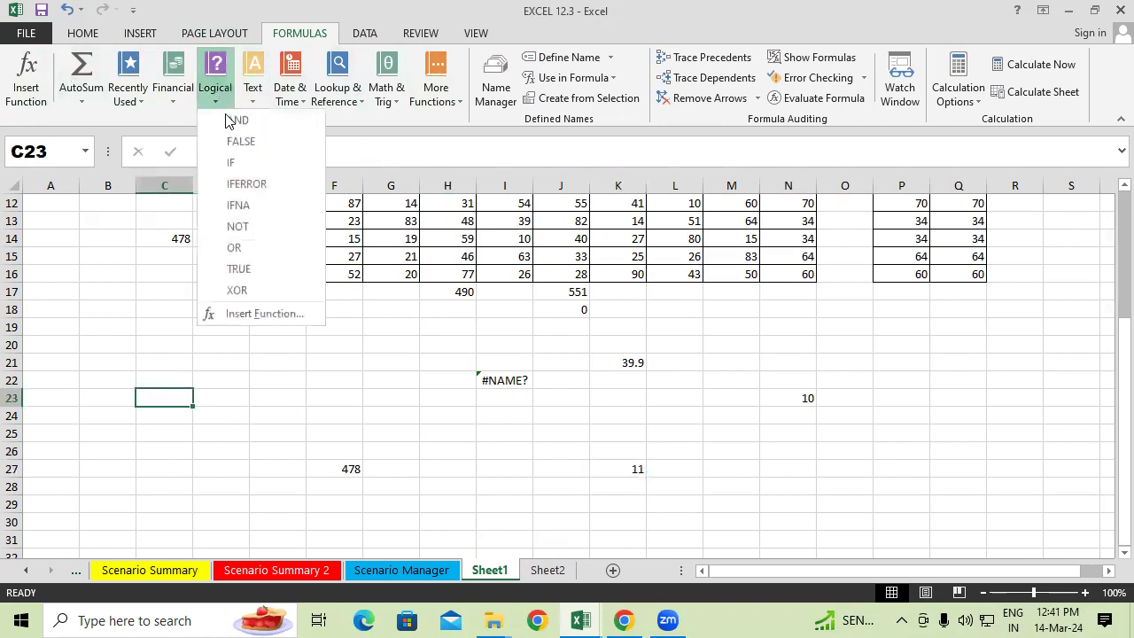
left_click(241, 183)
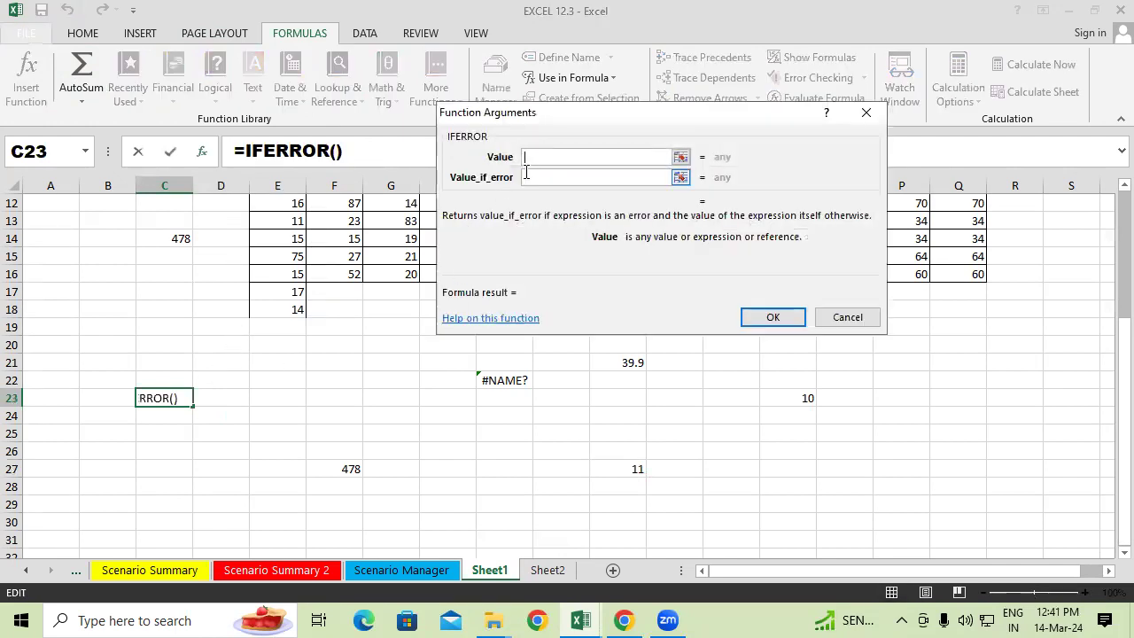
left_click(525, 181)
left_click(572, 158)
left_click(291, 271)
left_click(539, 185)
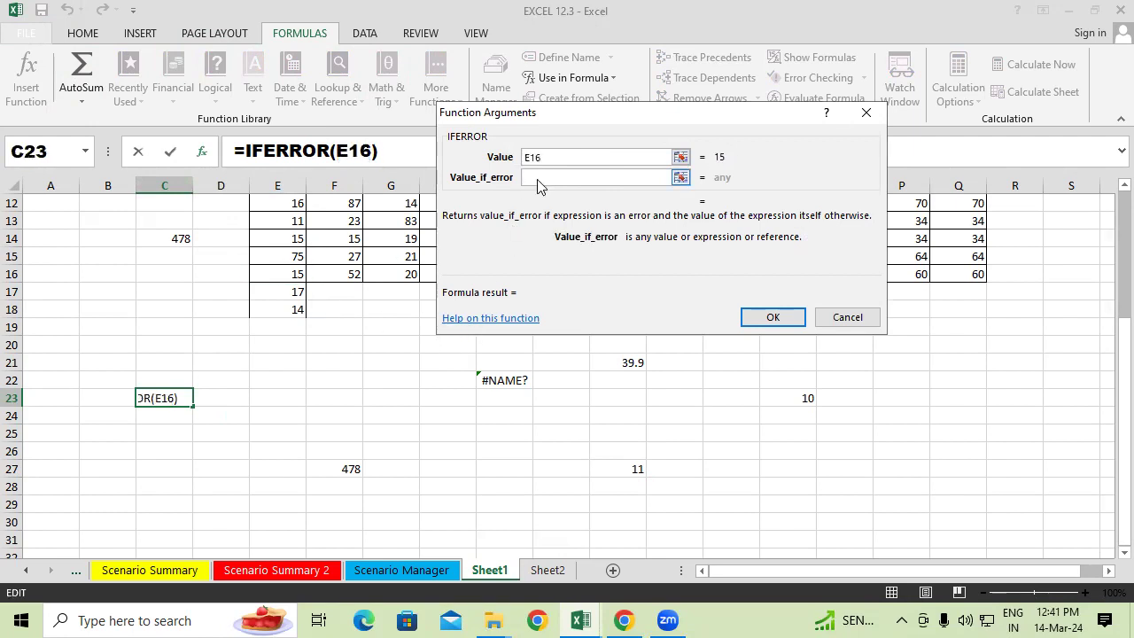
type("f")
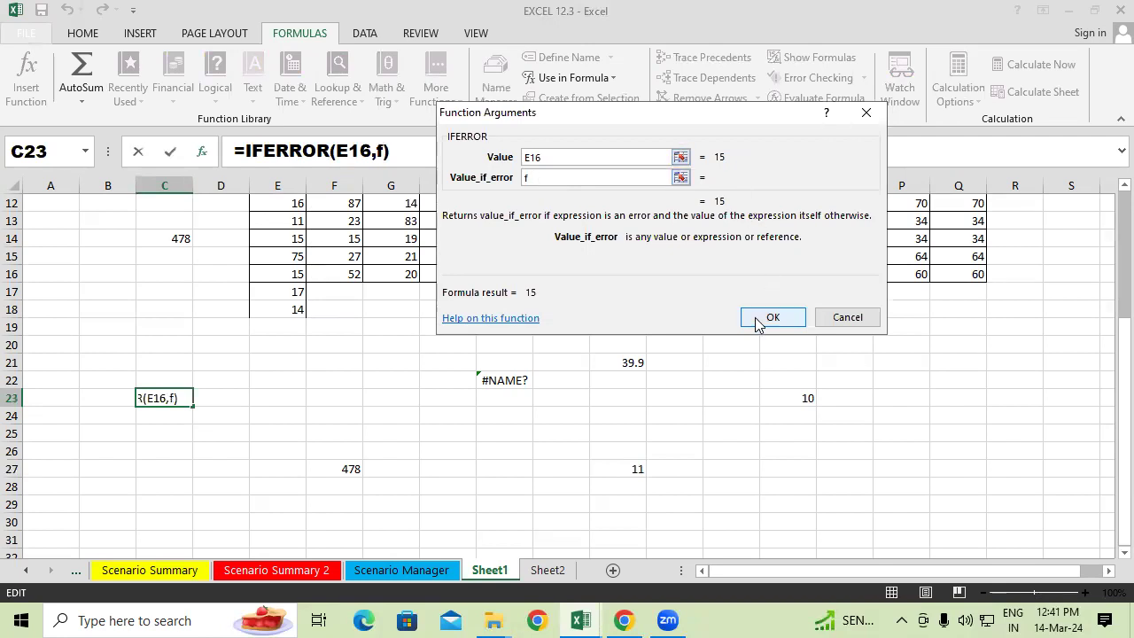
left_click(764, 319)
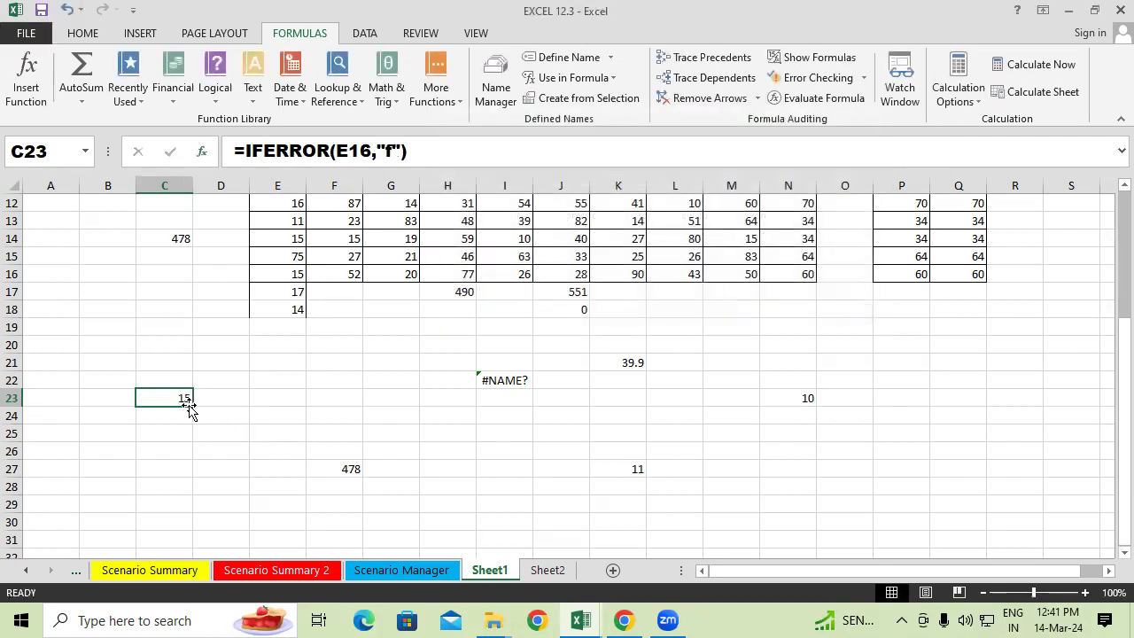
Replace the 15 in F14 with the text 'b n'
left_click(342, 241)
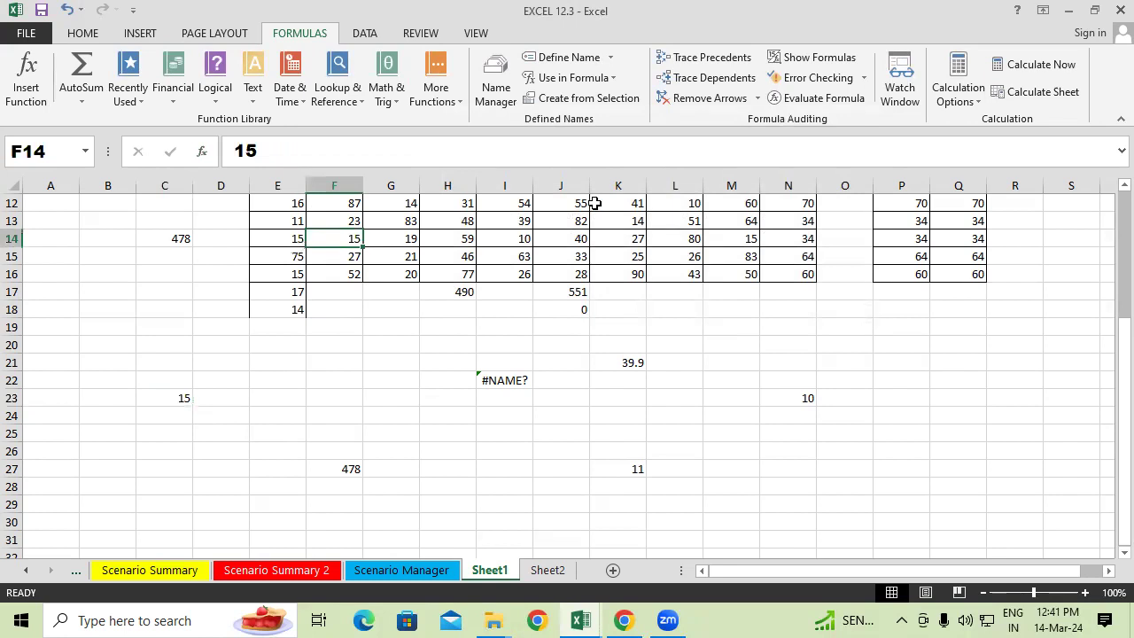
key("BackSpace")
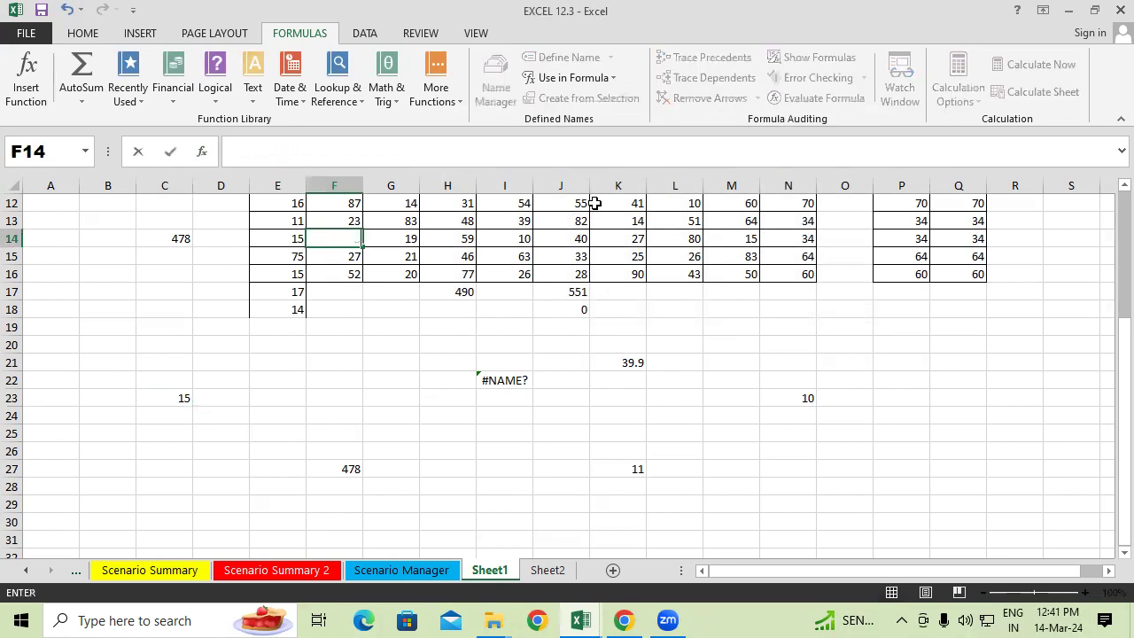
key("Return")
key("Up")
type("b n")
key("Return")
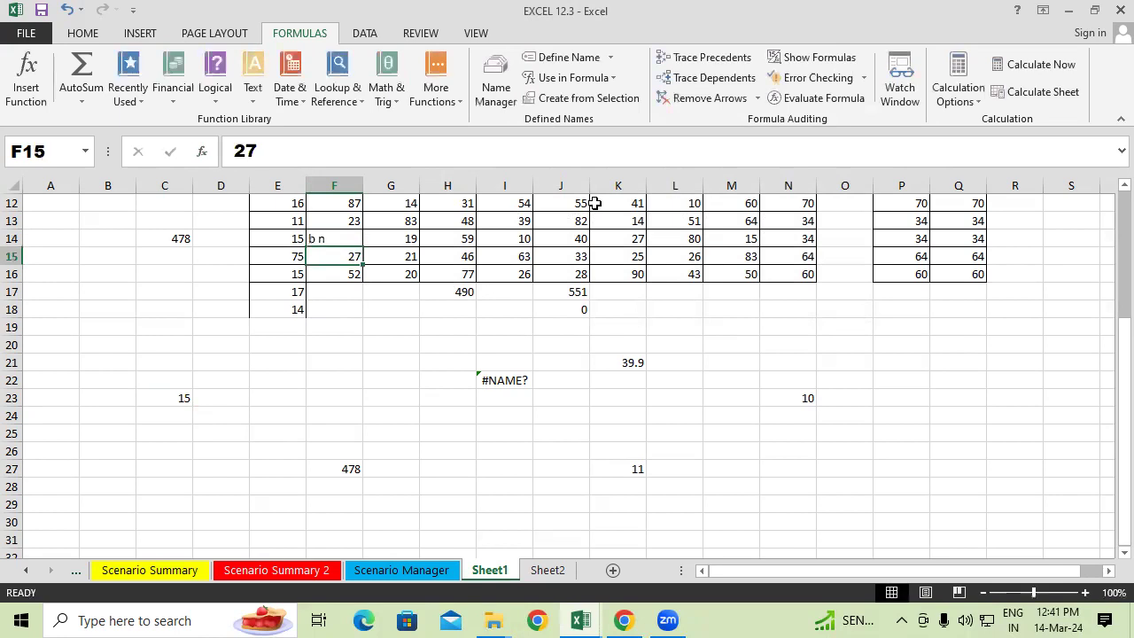
key("Up")
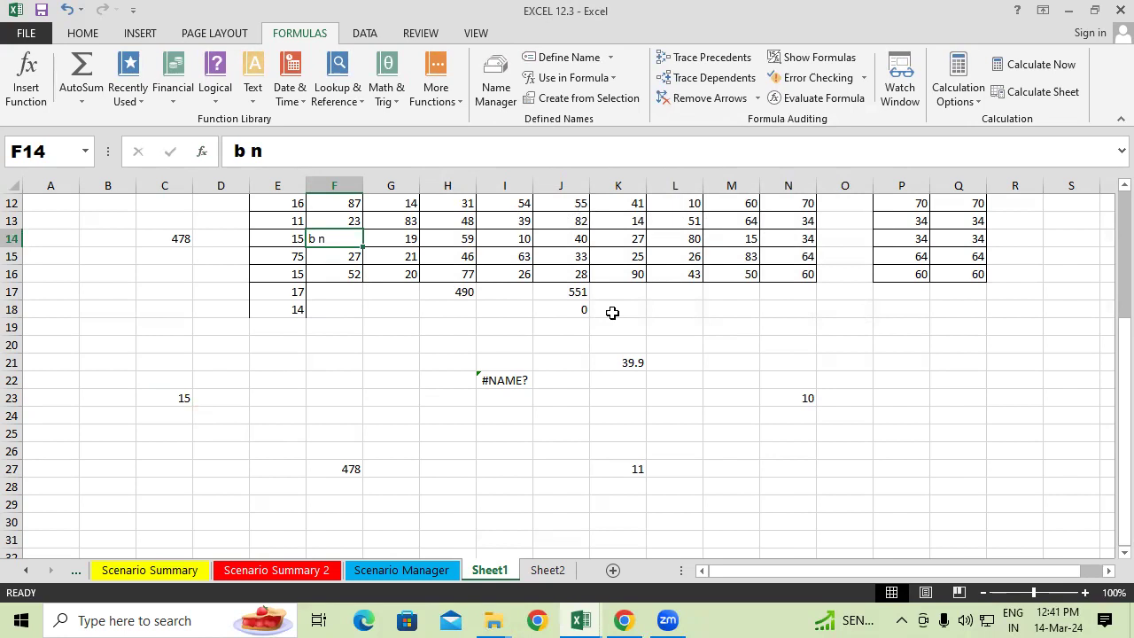
Return to the Double Vlookup & Iferror sheet and enter ID 100 in C27
left_click(160, 570)
left_click(77, 572)
left_click(78, 571)
left_click(78, 574)
left_click(78, 574)
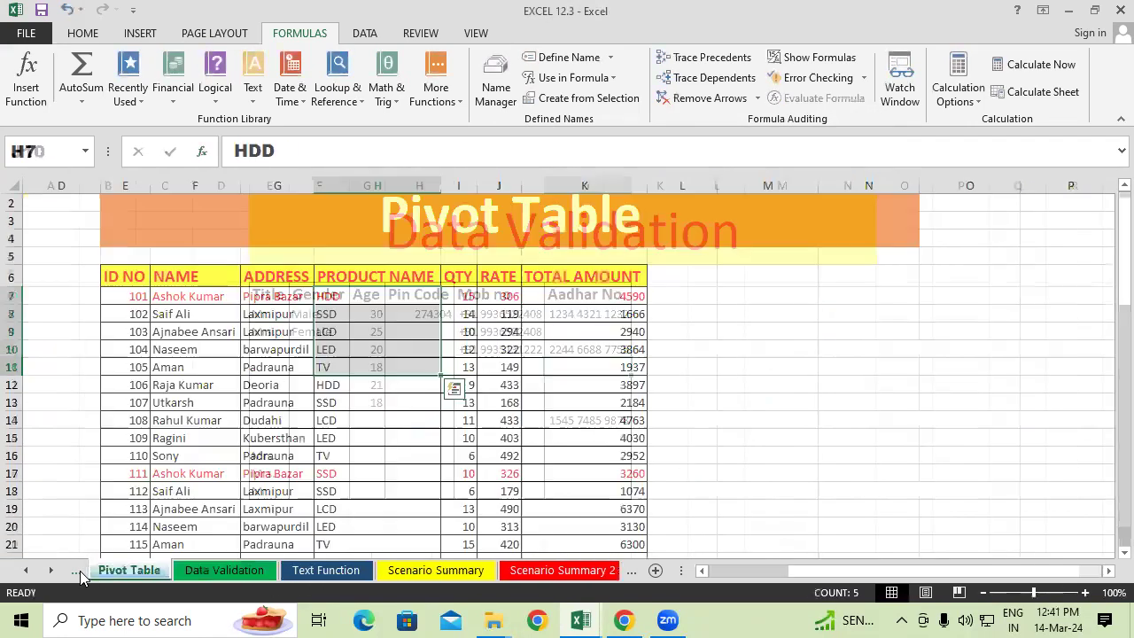
left_click(78, 573)
left_click(78, 573)
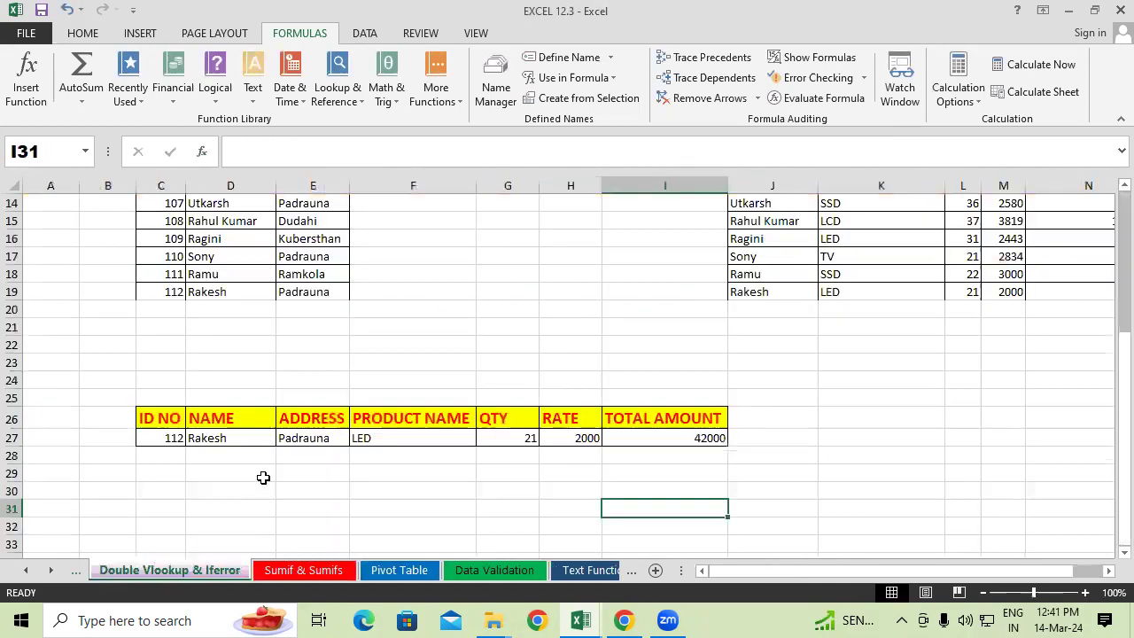
left_click(244, 438)
left_click(178, 438)
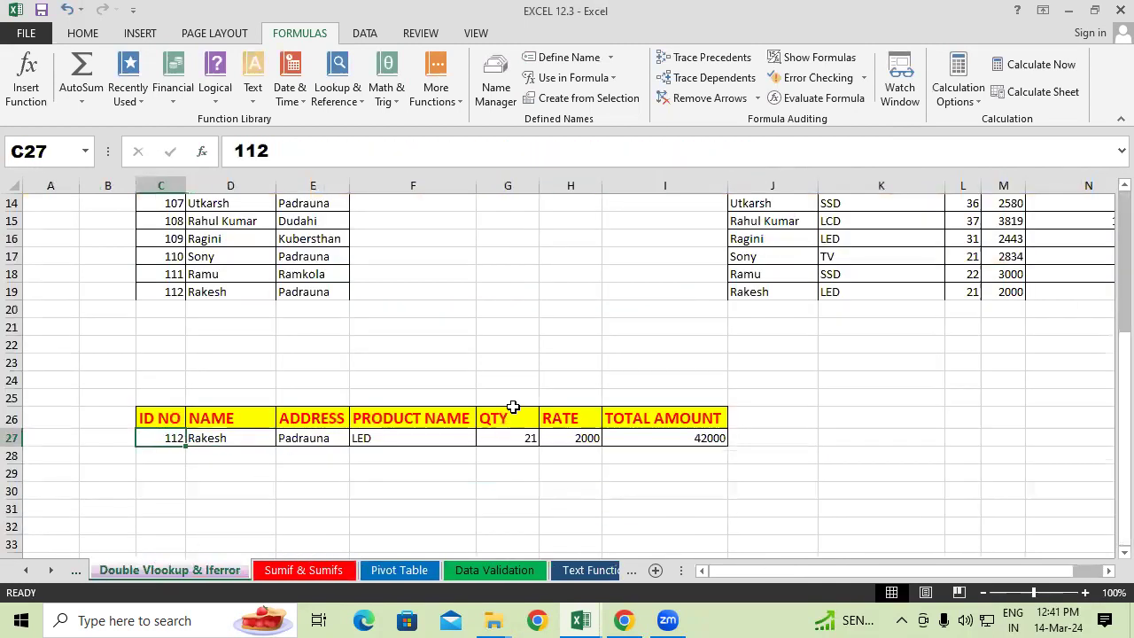
type("100")
key("Return")
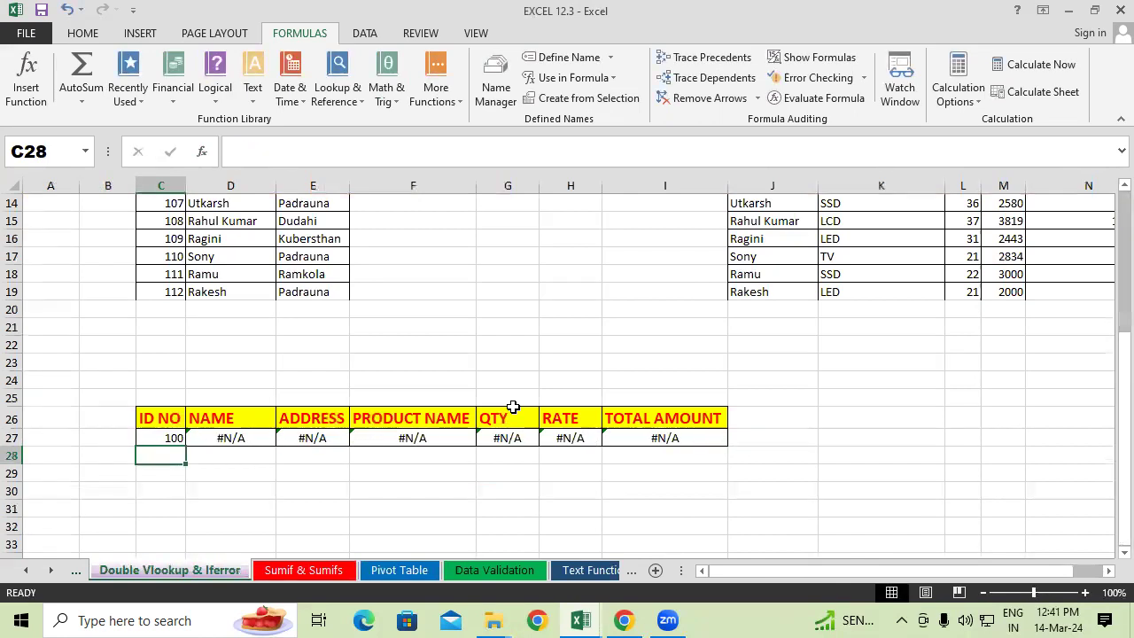
Wrap the F27 lookup formula in IFERROR so it shows "No Data" instead of an error
left_click(403, 438)
left_click(248, 149)
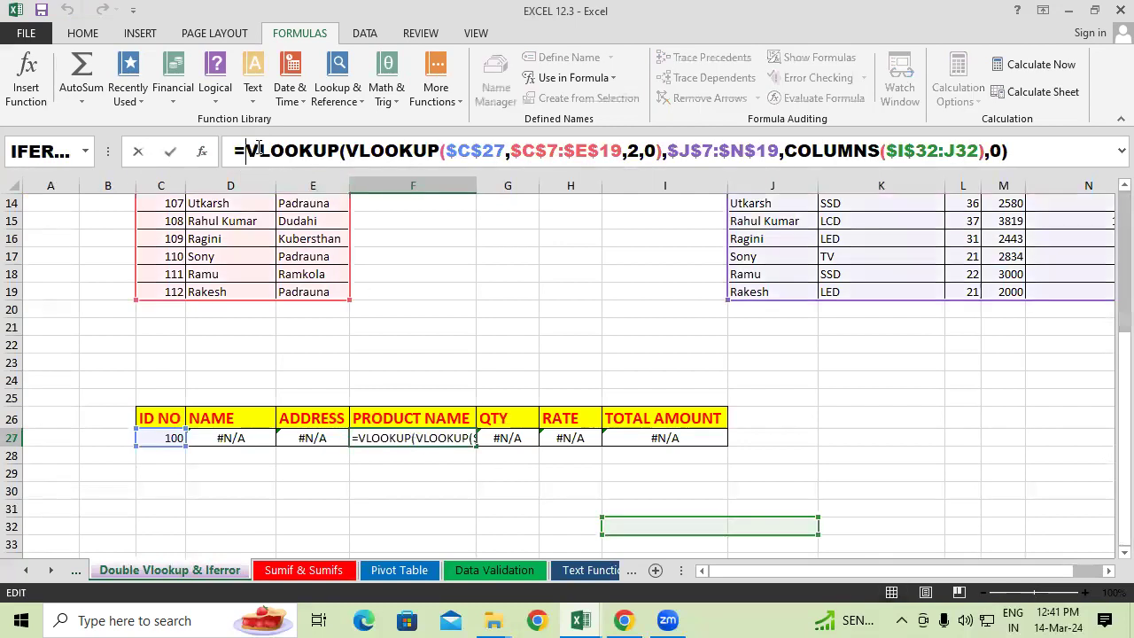
type("ie")
key("BackSpace")
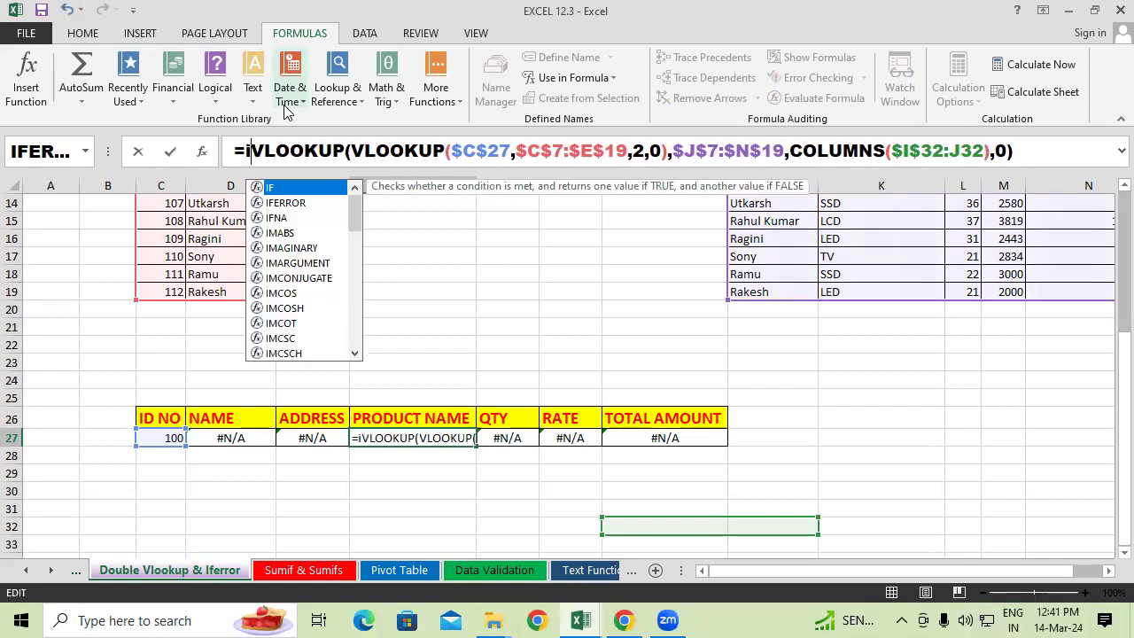
type("fe")
key("Tab")
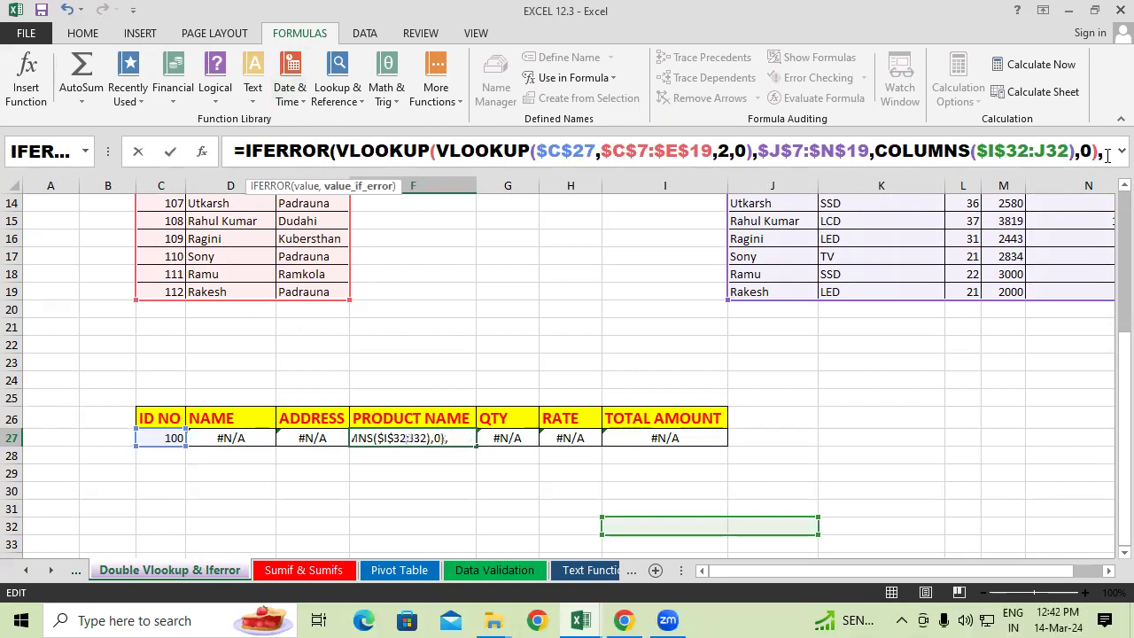
type("\"No Data")
key("Return")
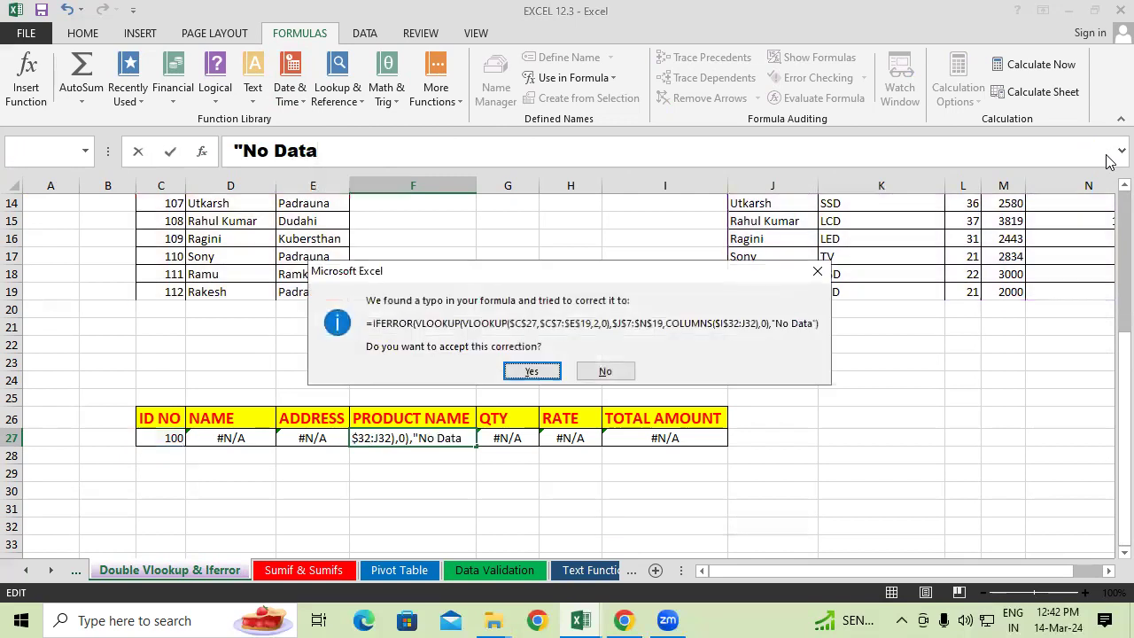
left_click(518, 371)
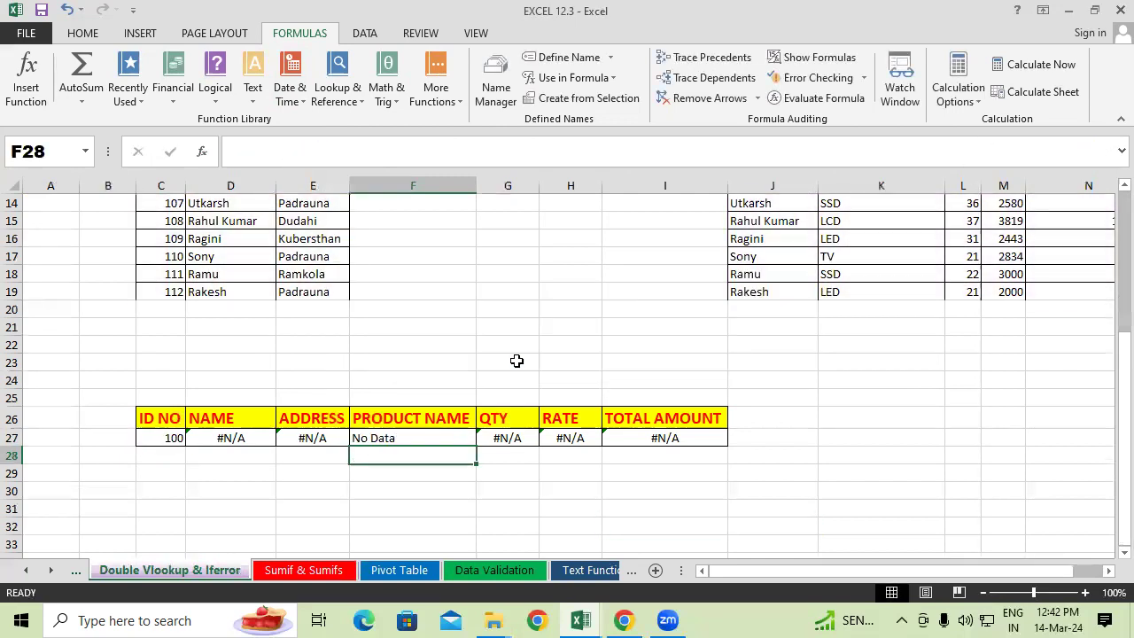
Enter ID 111 in C27 to get the 66000 total, then go to the Text Function sheet
left_click_drag(257, 441, 334, 452)
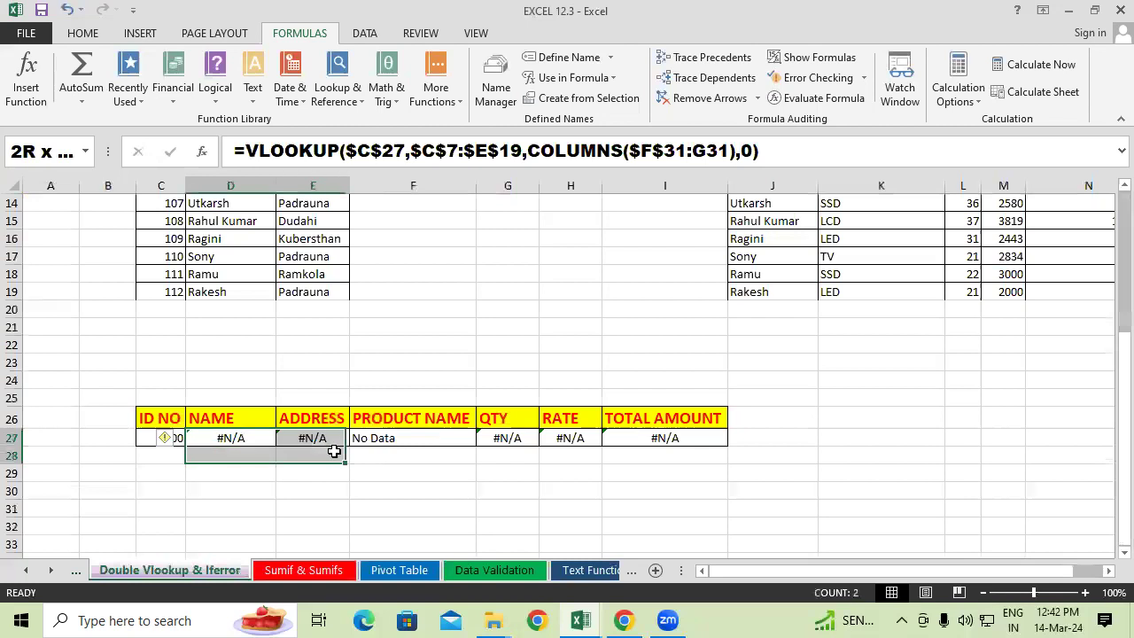
left_click(417, 440)
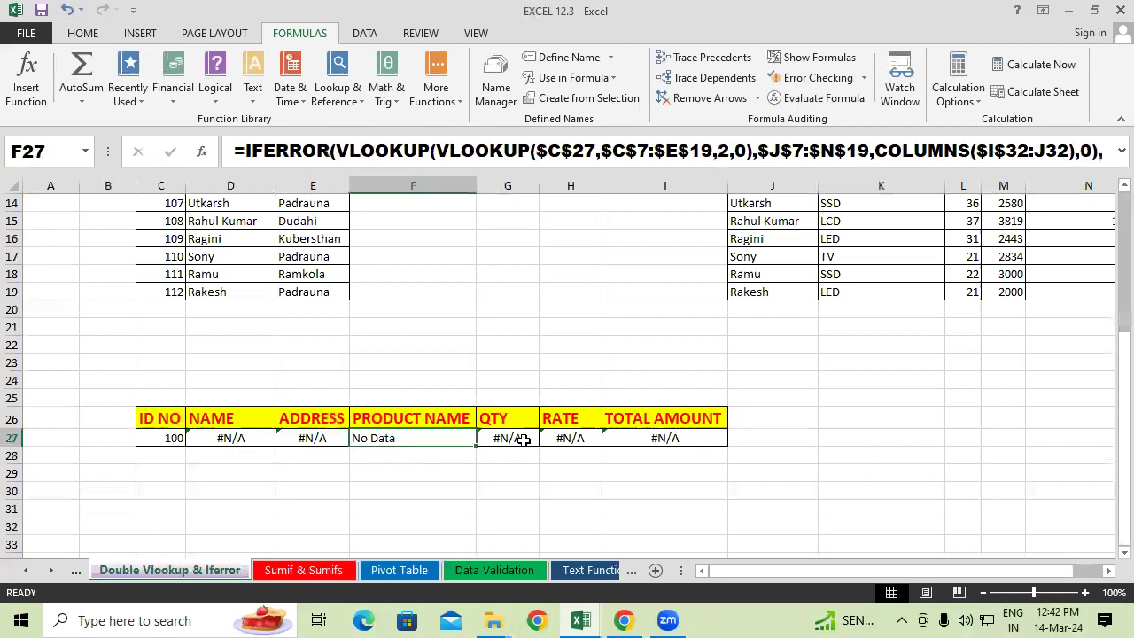
left_click(168, 441)
type("111")
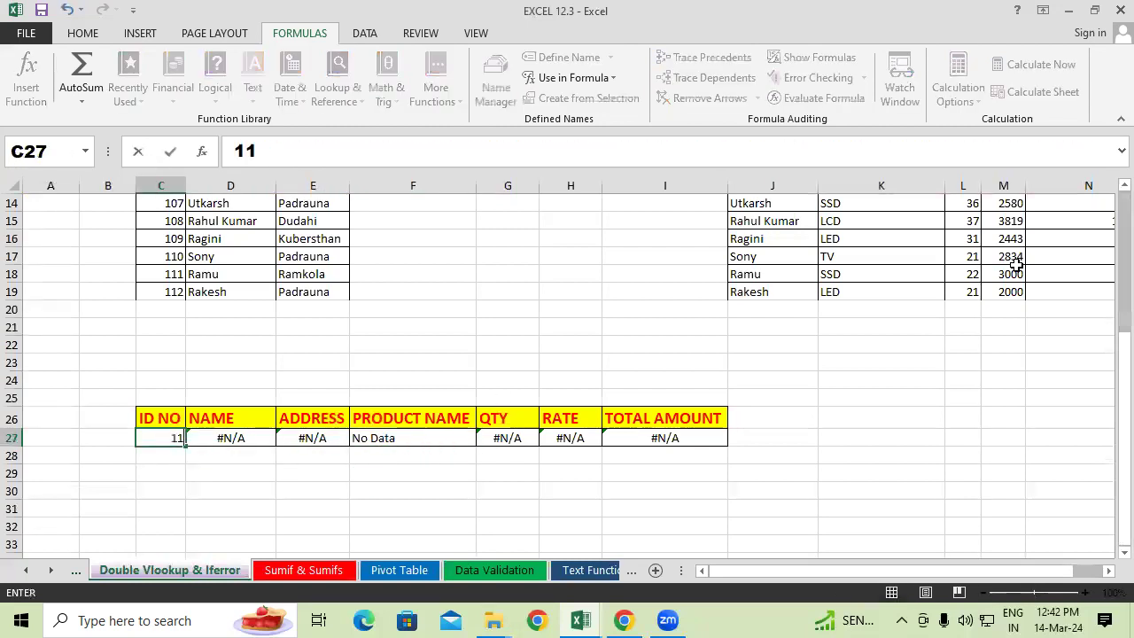
key("Return")
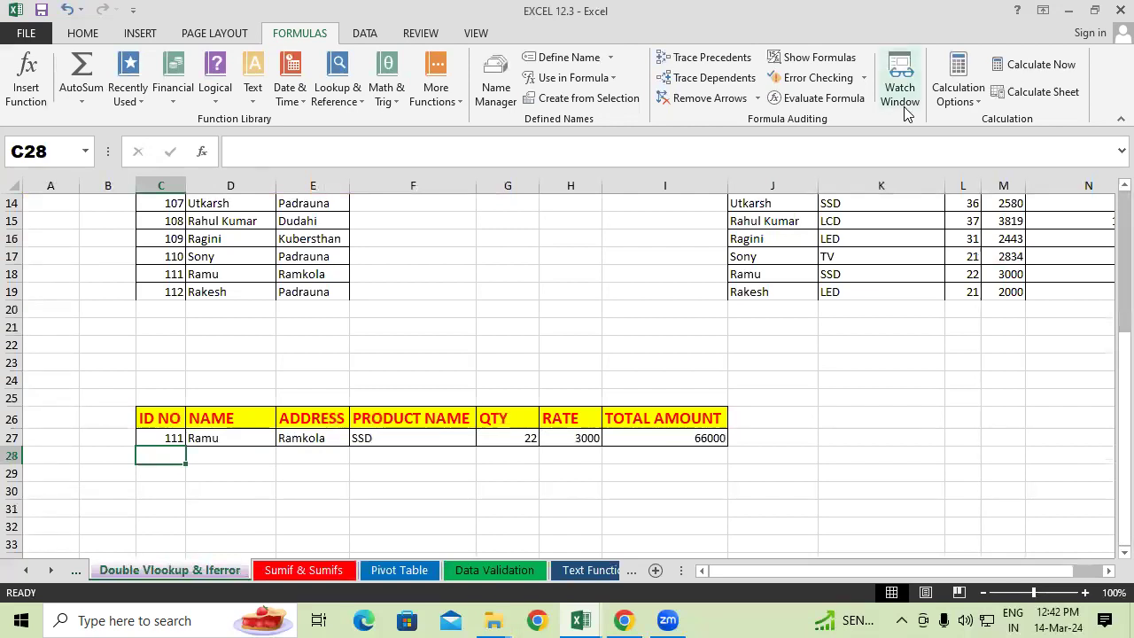
left_click(617, 573)
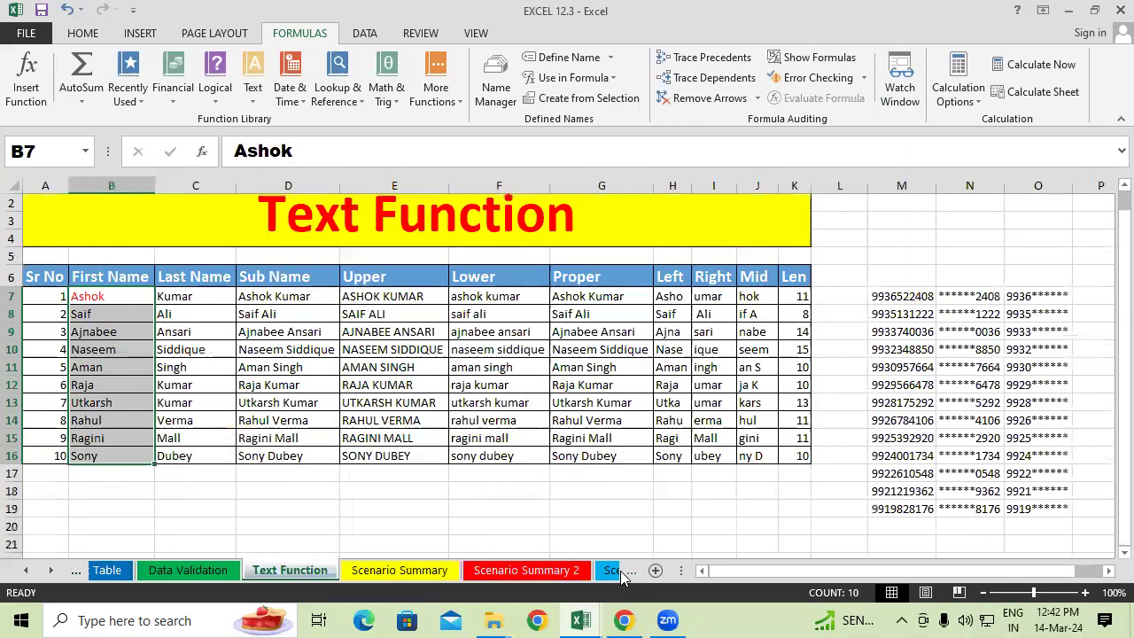
Go to Sheet1 and select F27, the =SUM total of 478
left_click(619, 570)
left_click(586, 570)
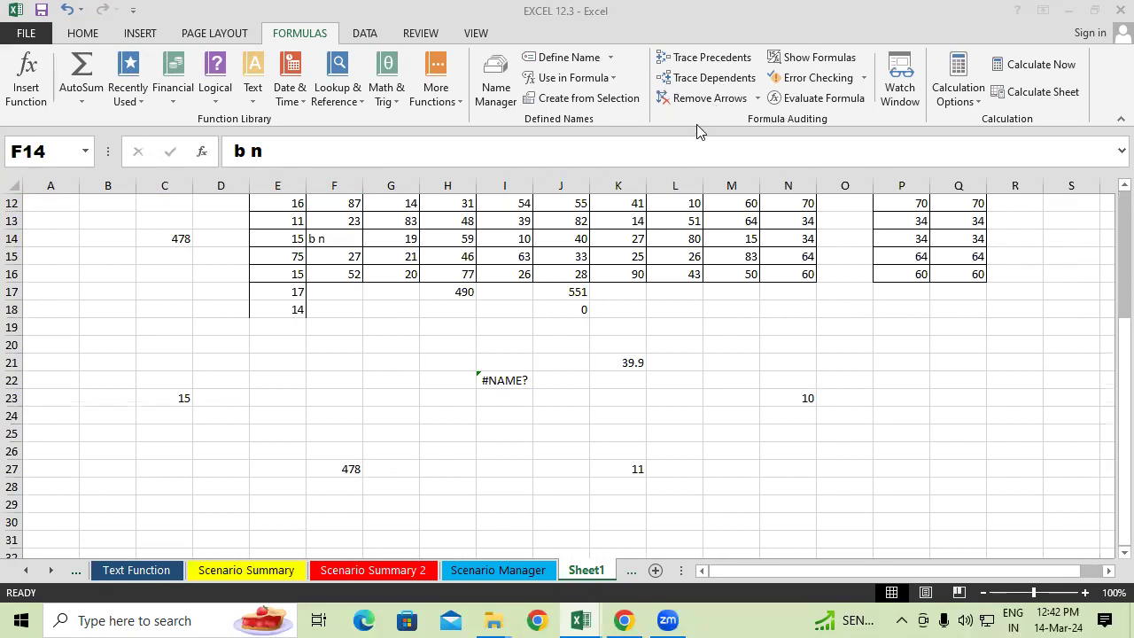
left_click(344, 468)
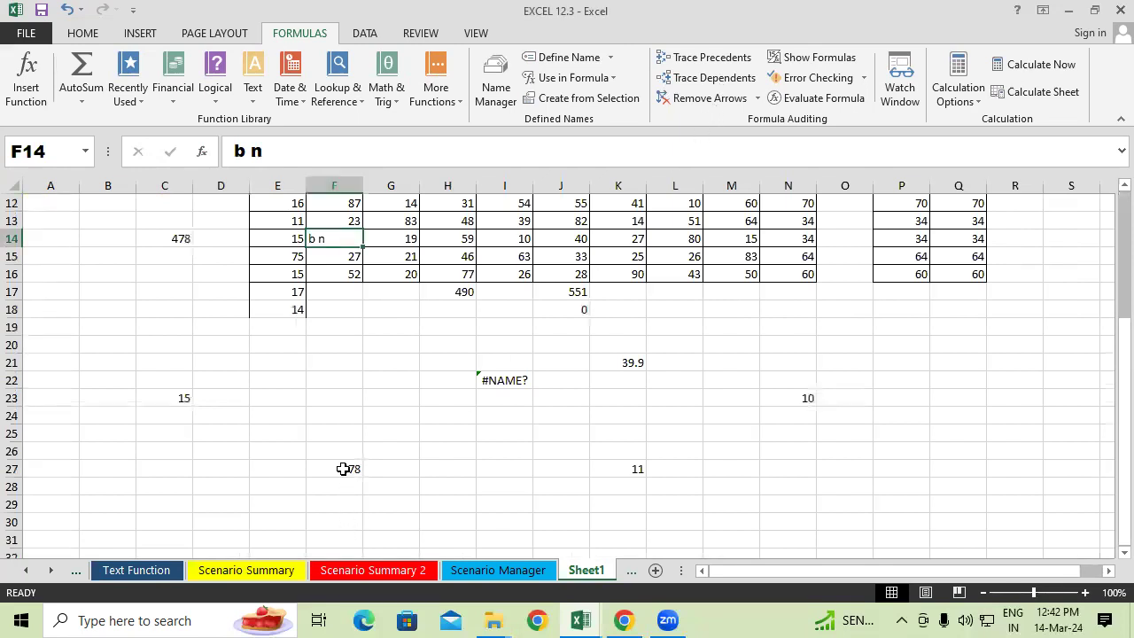
left_click(344, 469)
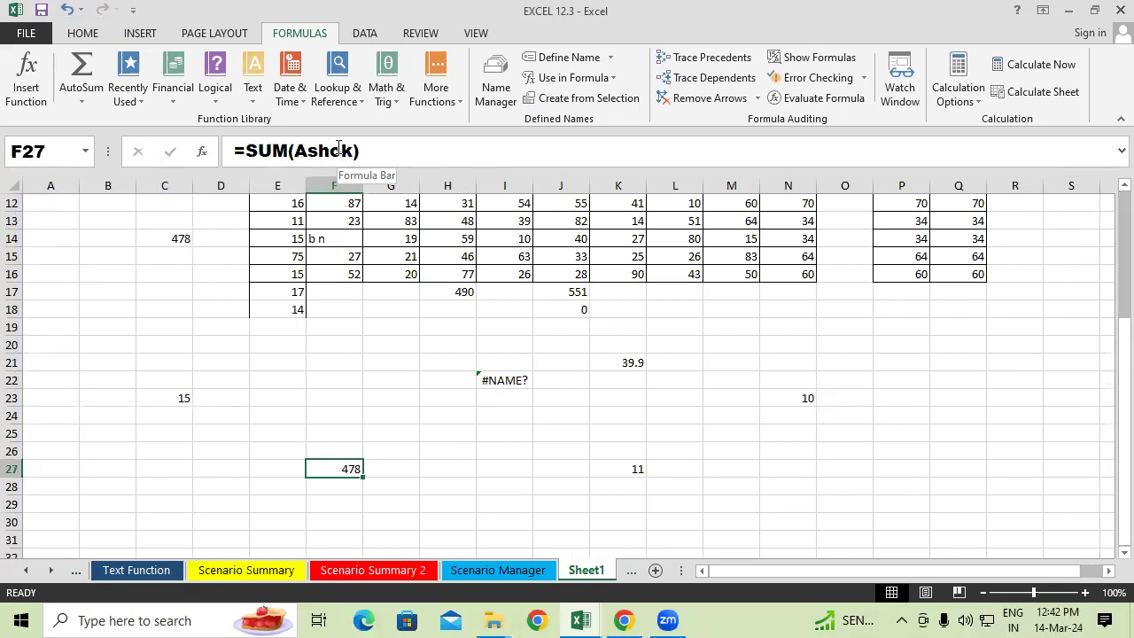
Trace the precedents of F27, showing arrows from the column E range
left_click(410, 452)
left_click(344, 470)
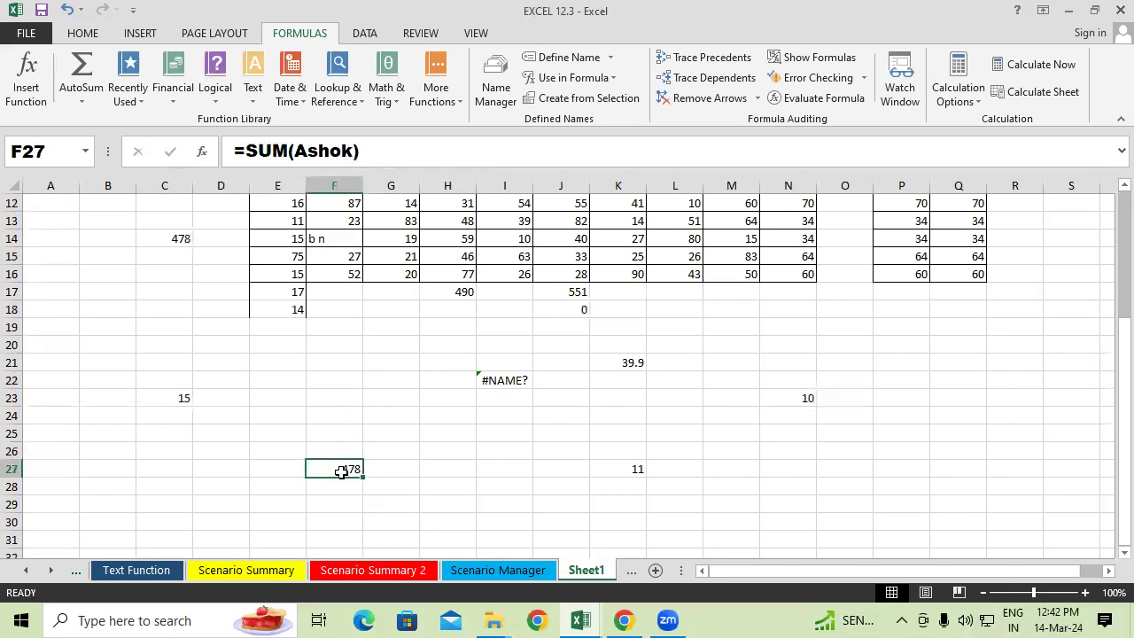
left_click(709, 60)
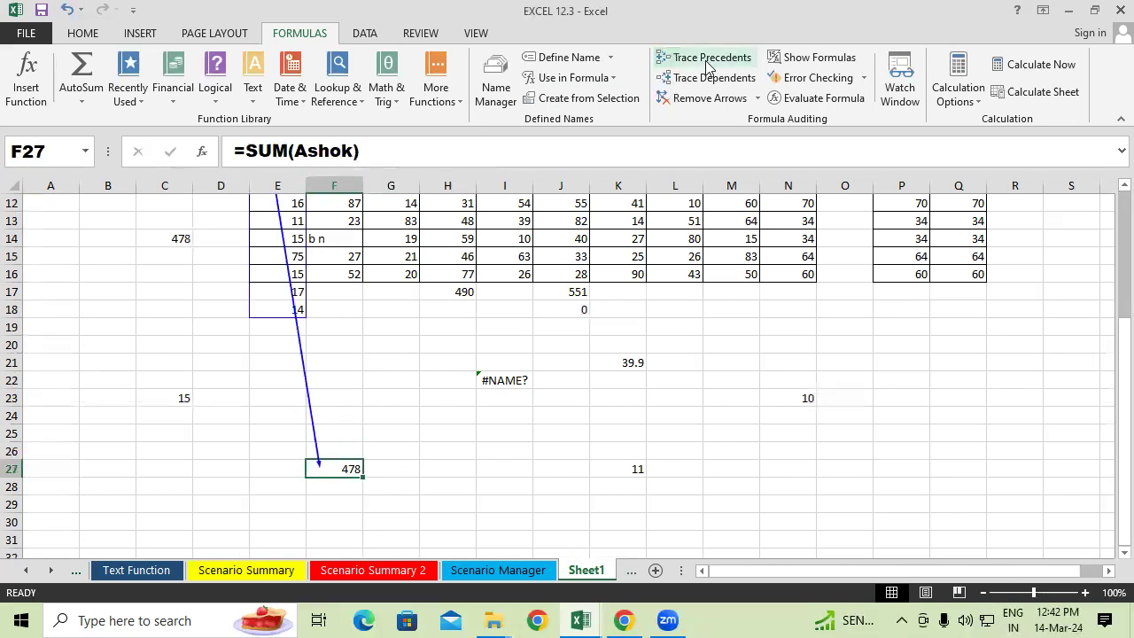
Trace dependents of H7:H16, showing arrows to the 490 totals in H17 and S9
scroll(398, 362, "up", 1)
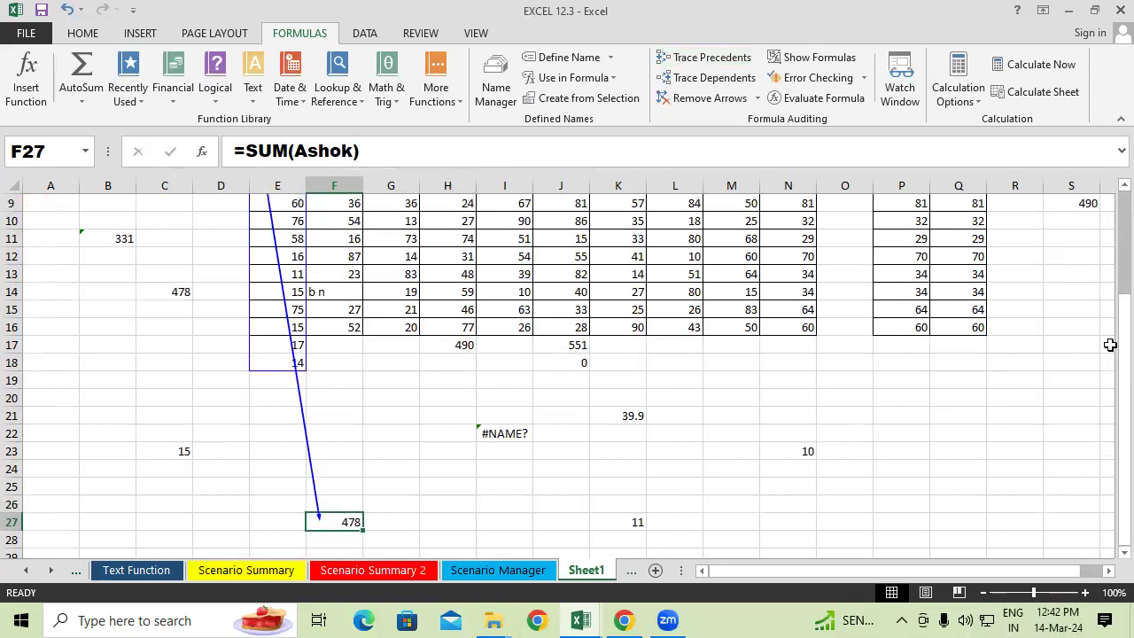
left_click_drag(1107, 333, 1109, 372)
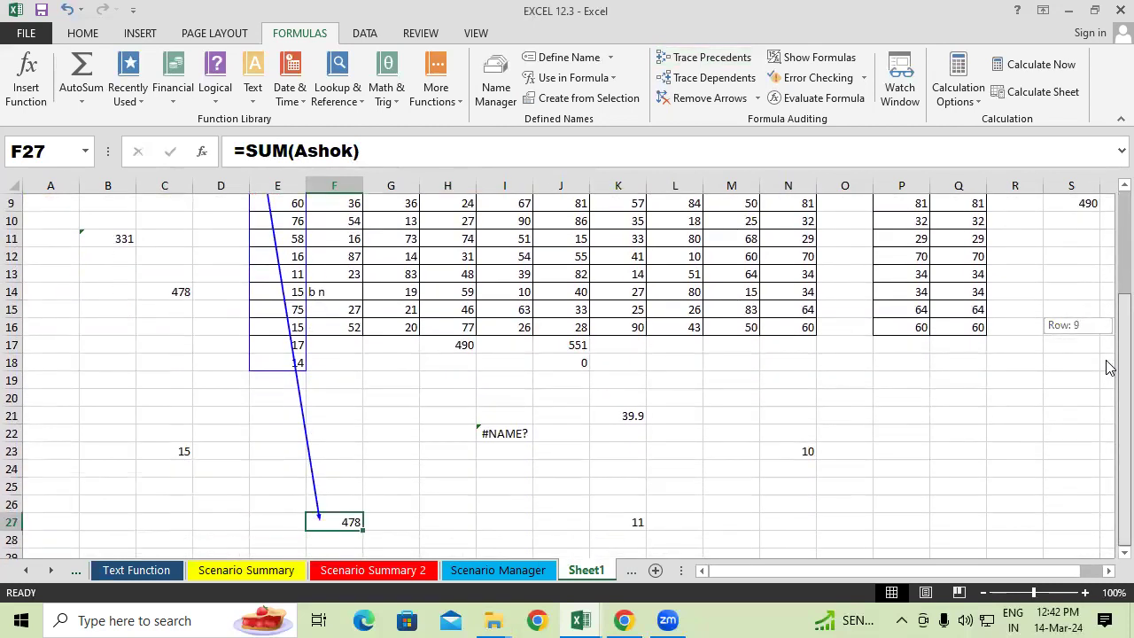
left_click_drag(1109, 367, 1070, 276)
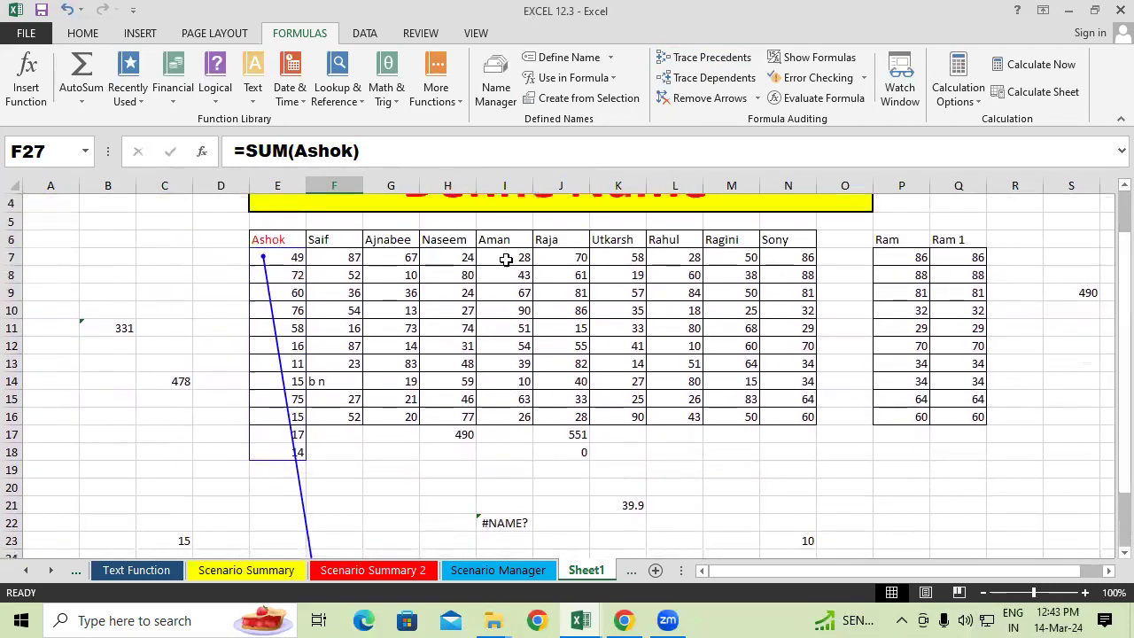
left_click_drag(458, 255, 465, 414)
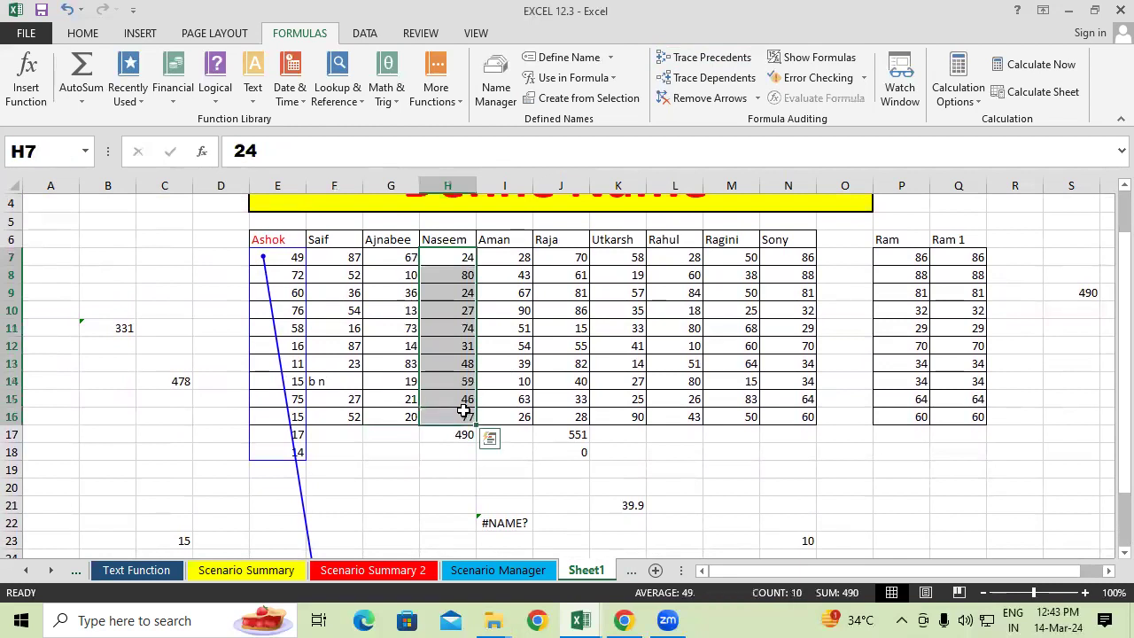
left_click(706, 80)
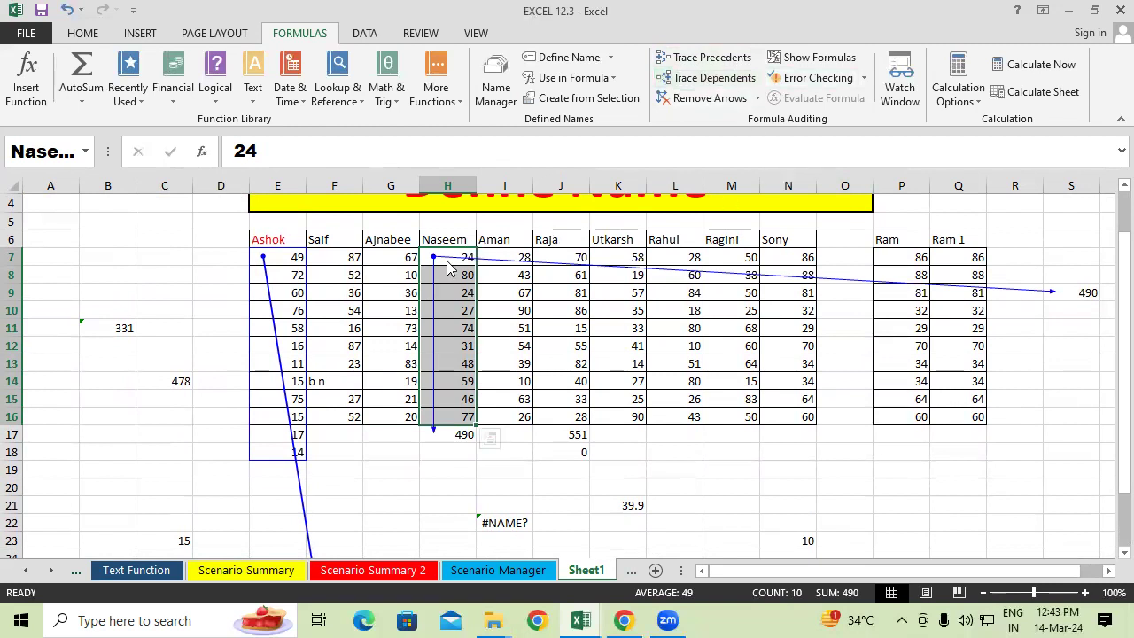
left_click(435, 434)
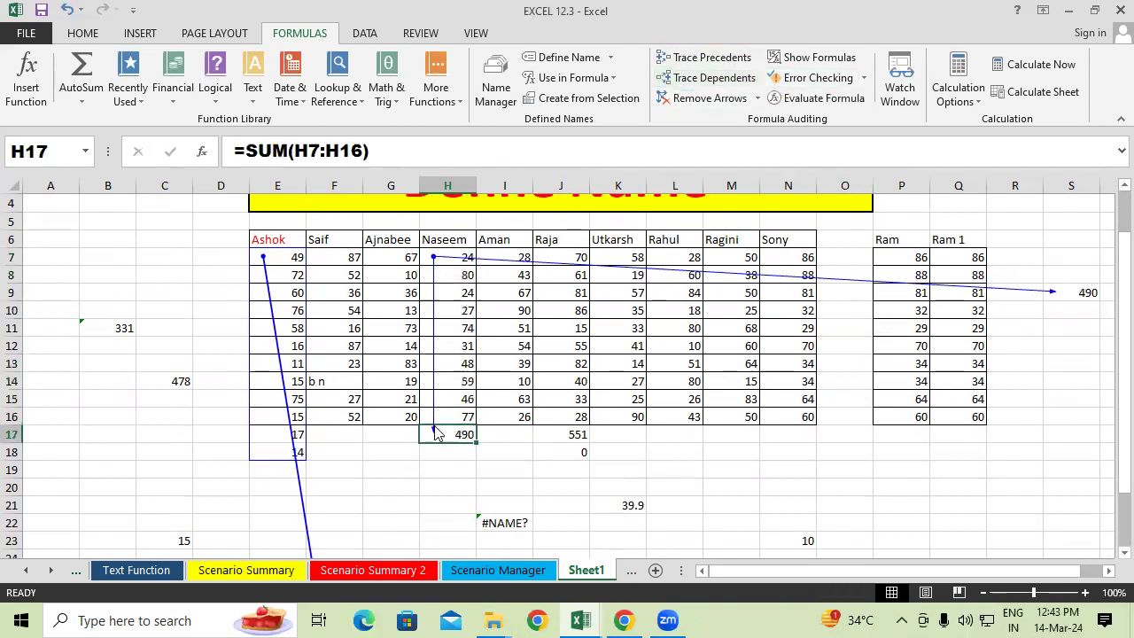
left_click(432, 473)
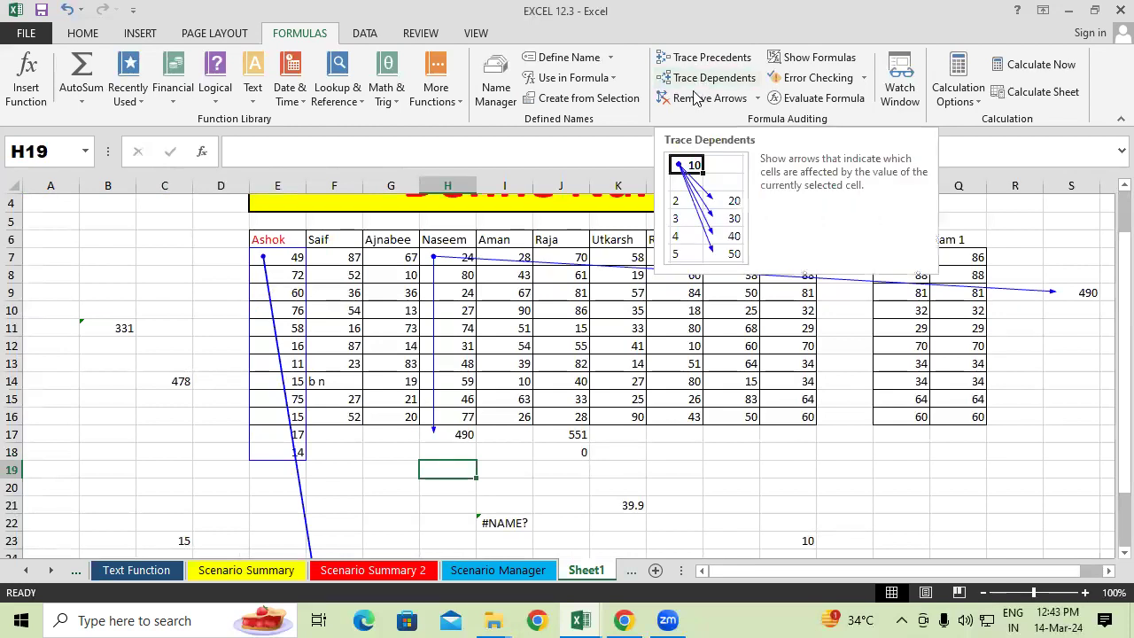
Trace the precedents feeding the COUNT result in N23
scroll(793, 505, "down", 1)
left_click(784, 467)
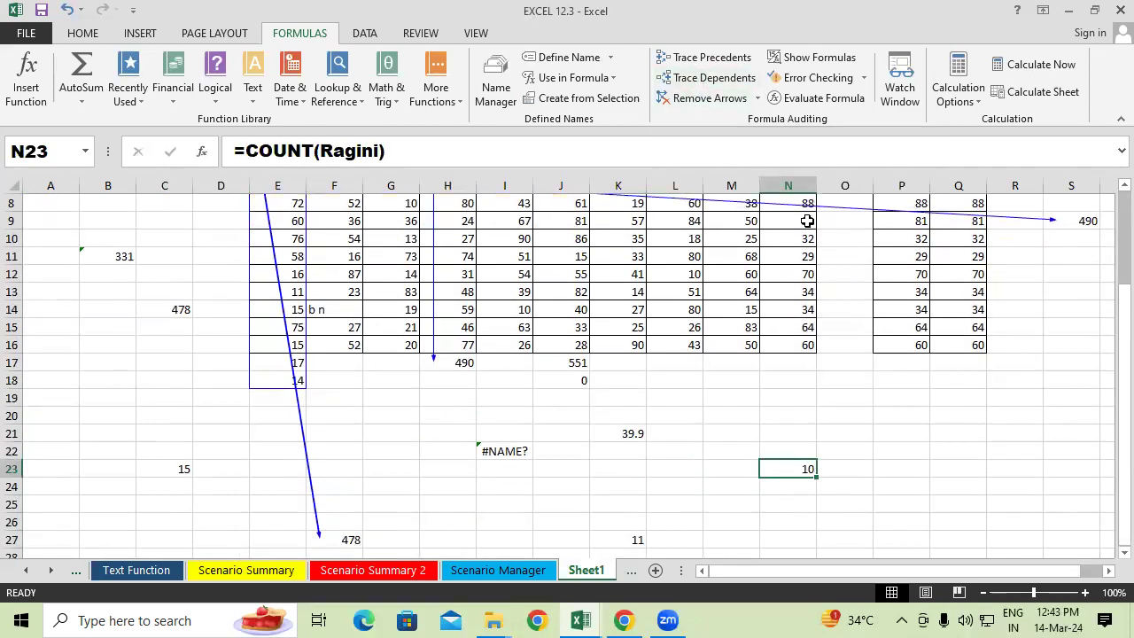
left_click(714, 61)
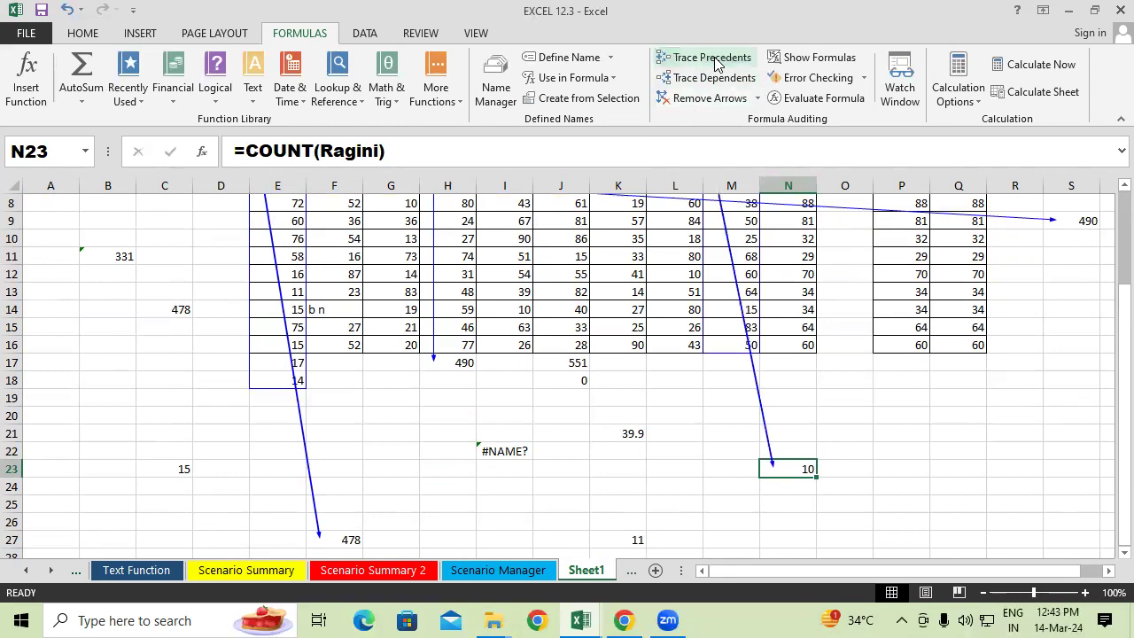
Trace dependents of K7:K16 into the K21 average, then remove all tracer arrows
scroll(580, 259, "up", 1)
left_click_drag(612, 222, 633, 416)
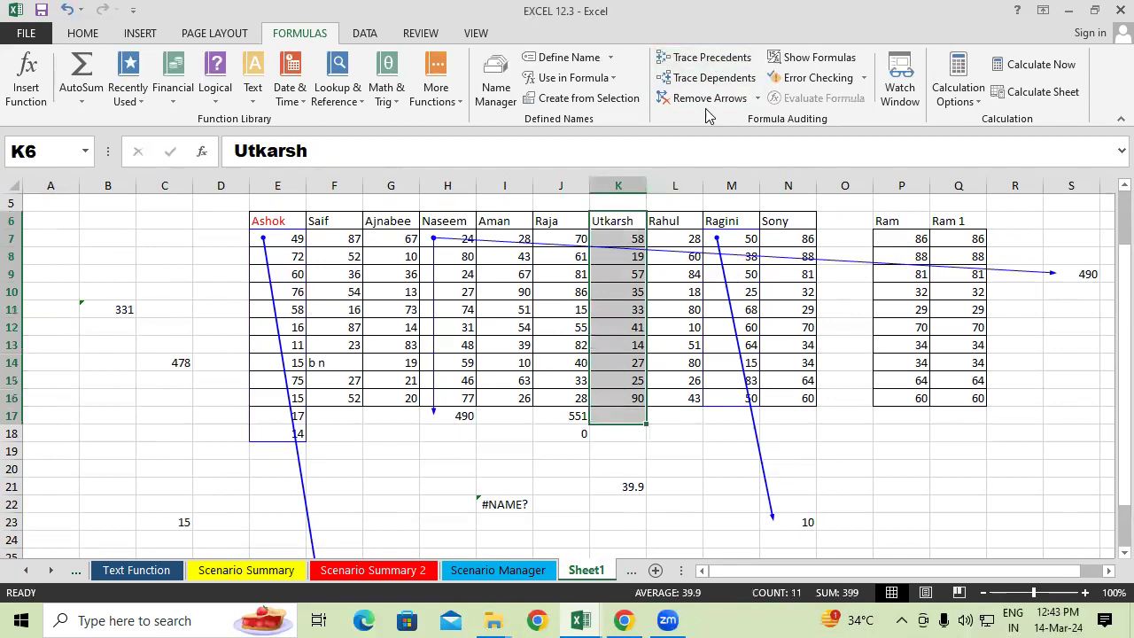
left_click(715, 78)
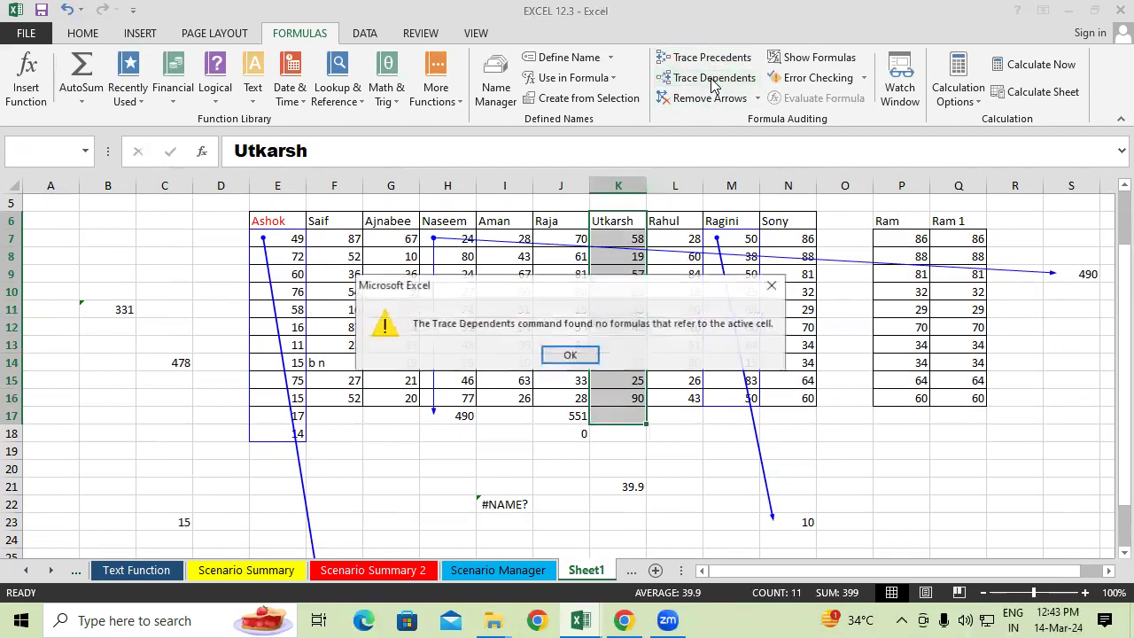
left_click(577, 356)
left_click_drag(618, 237, 625, 399)
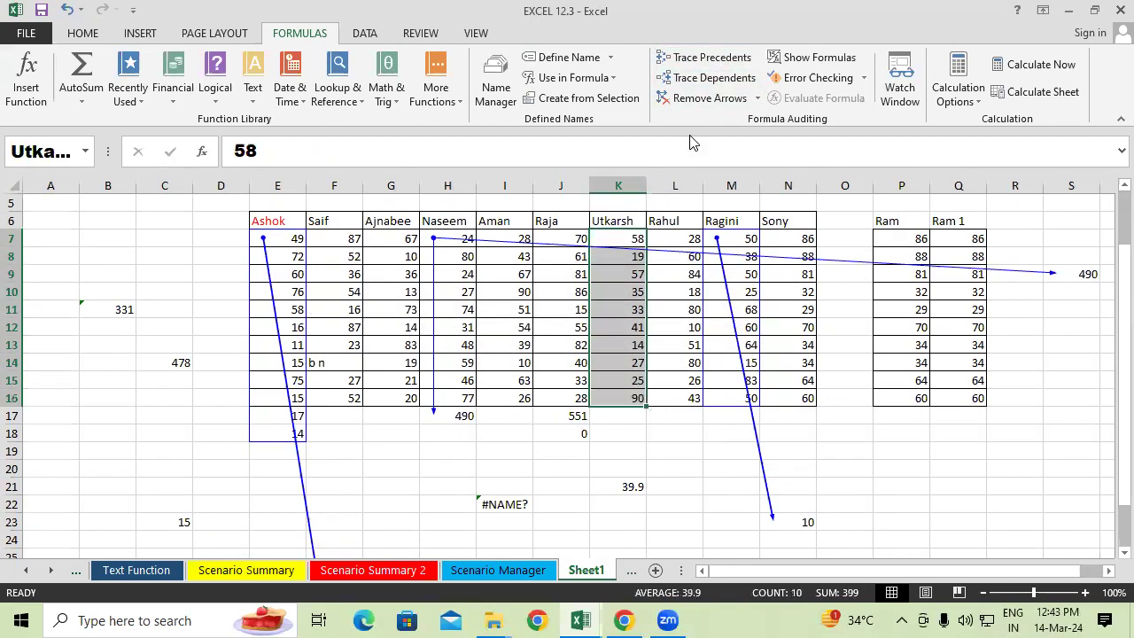
left_click(713, 79)
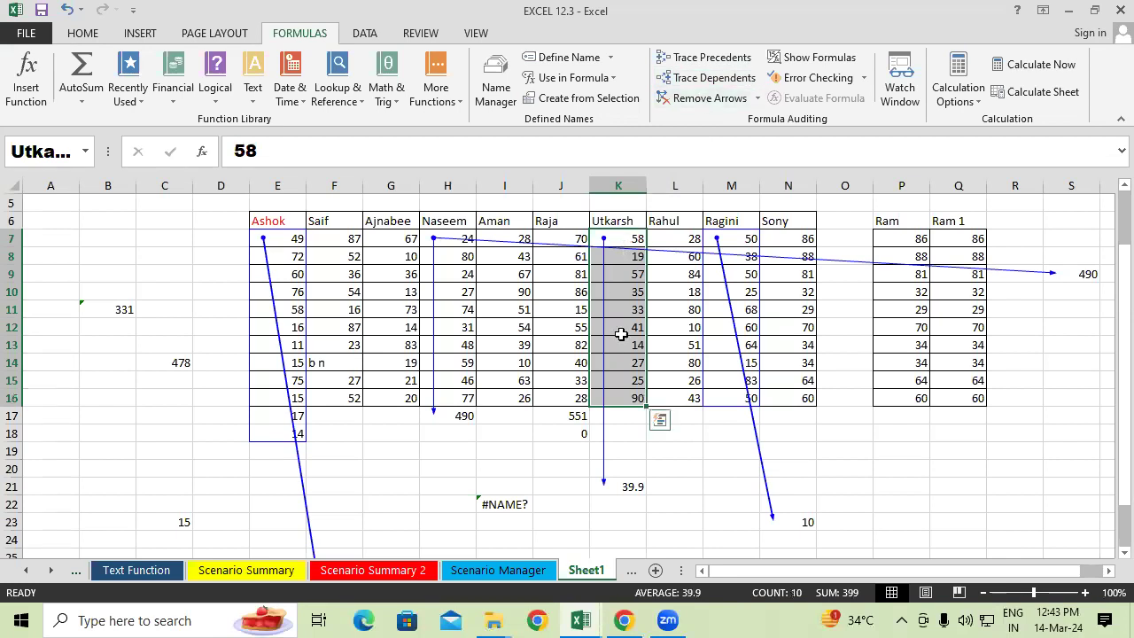
left_click(623, 487)
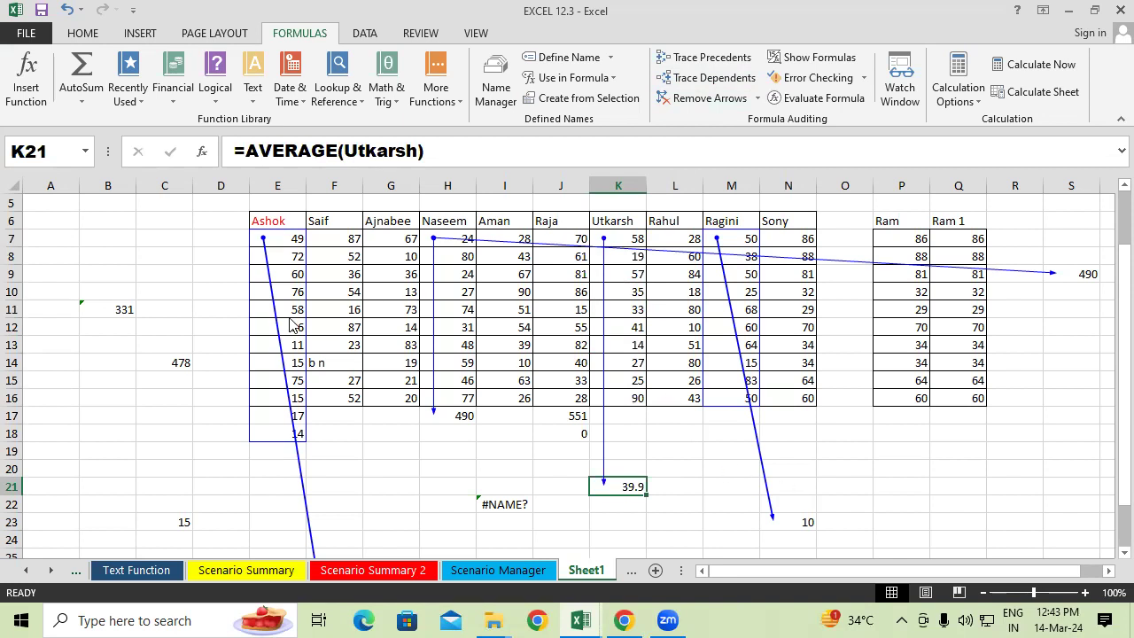
left_click(711, 99)
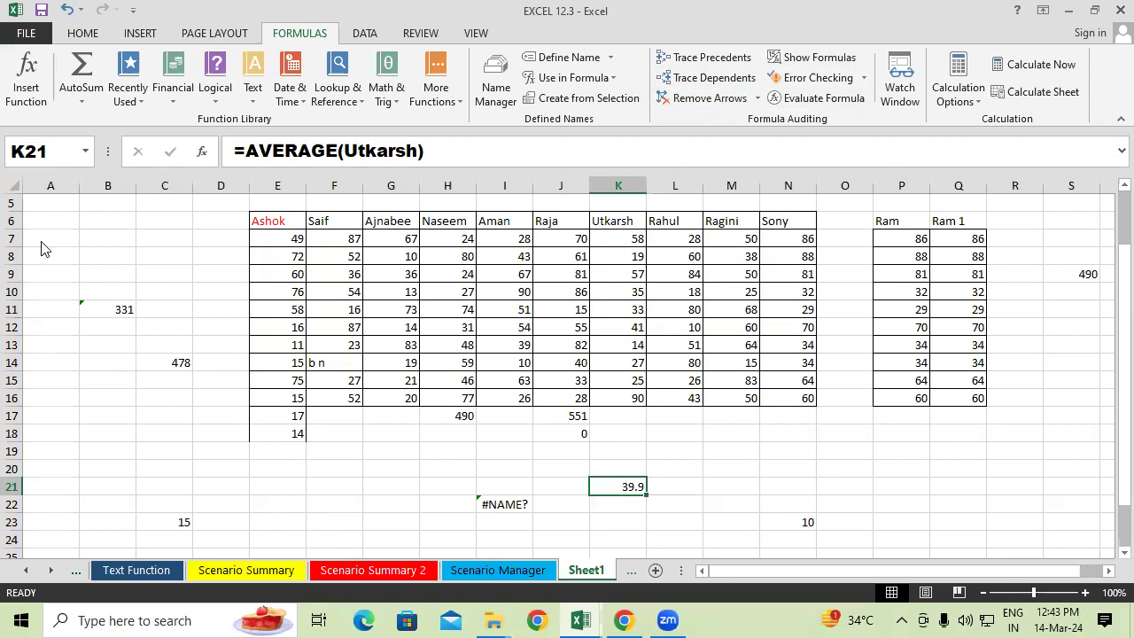
left_click_drag(472, 38, 765, 128)
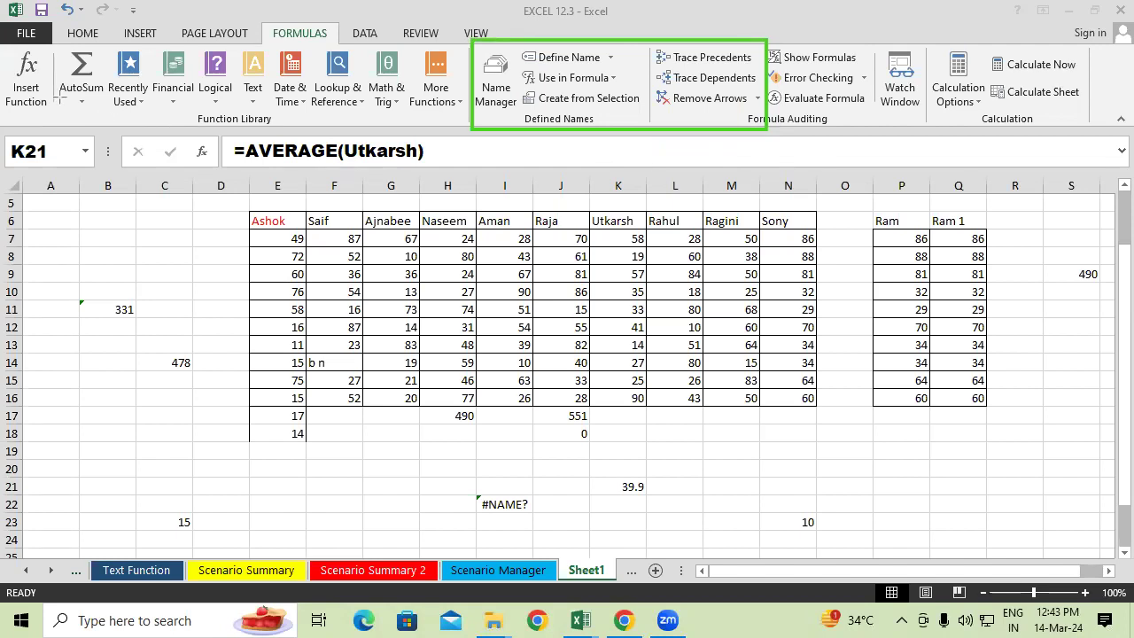
left_click_drag(57, 41, 469, 129)
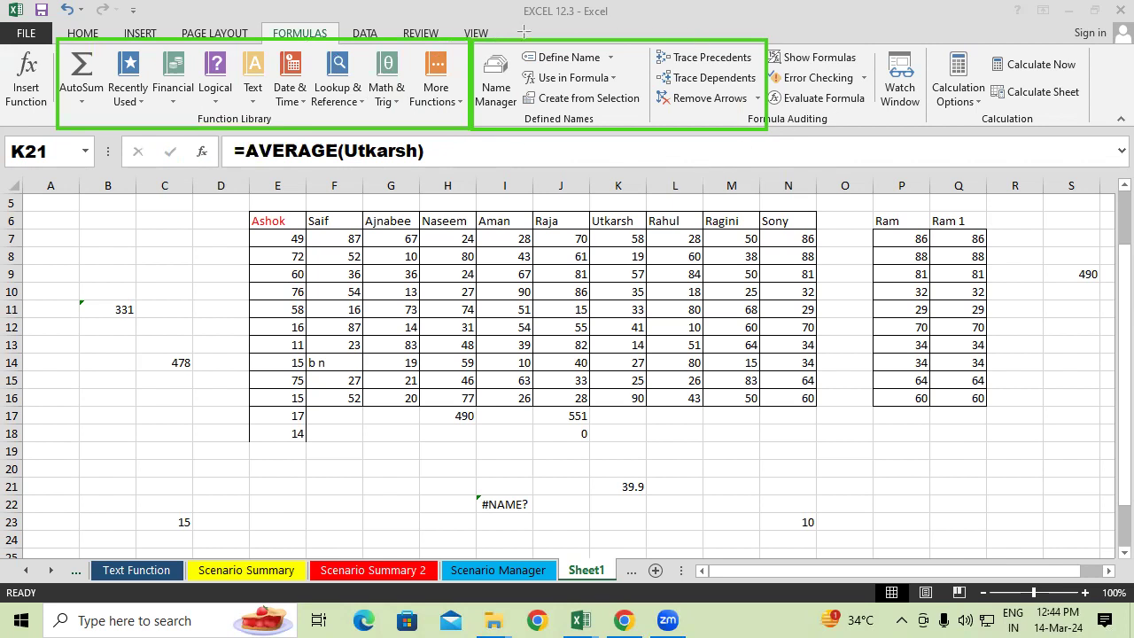
left_click_drag(764, 40, 873, 125)
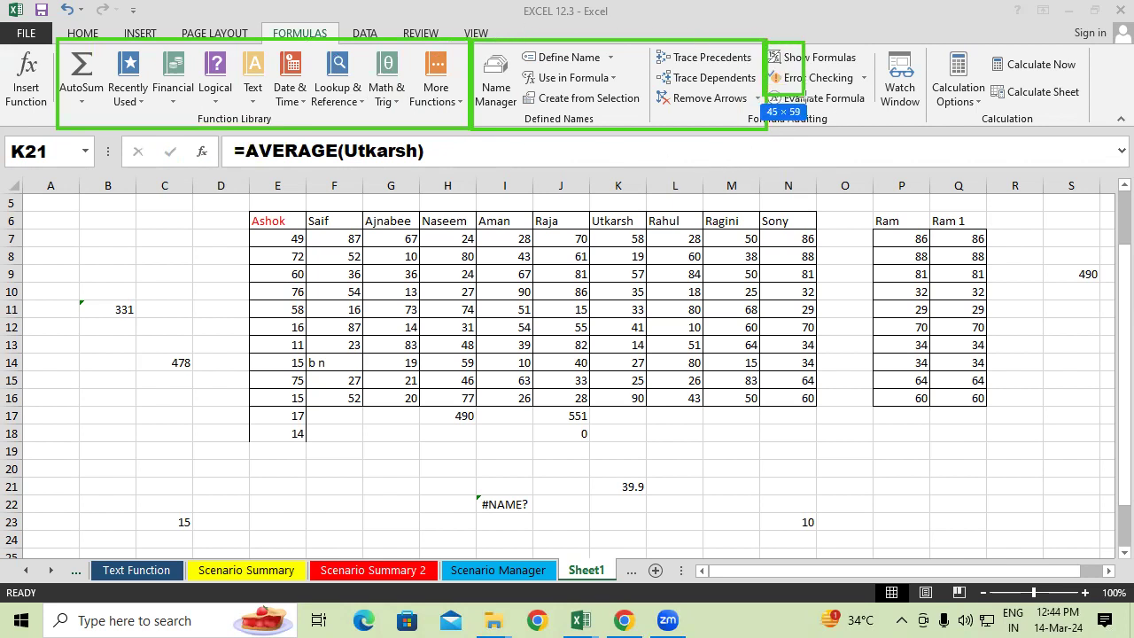
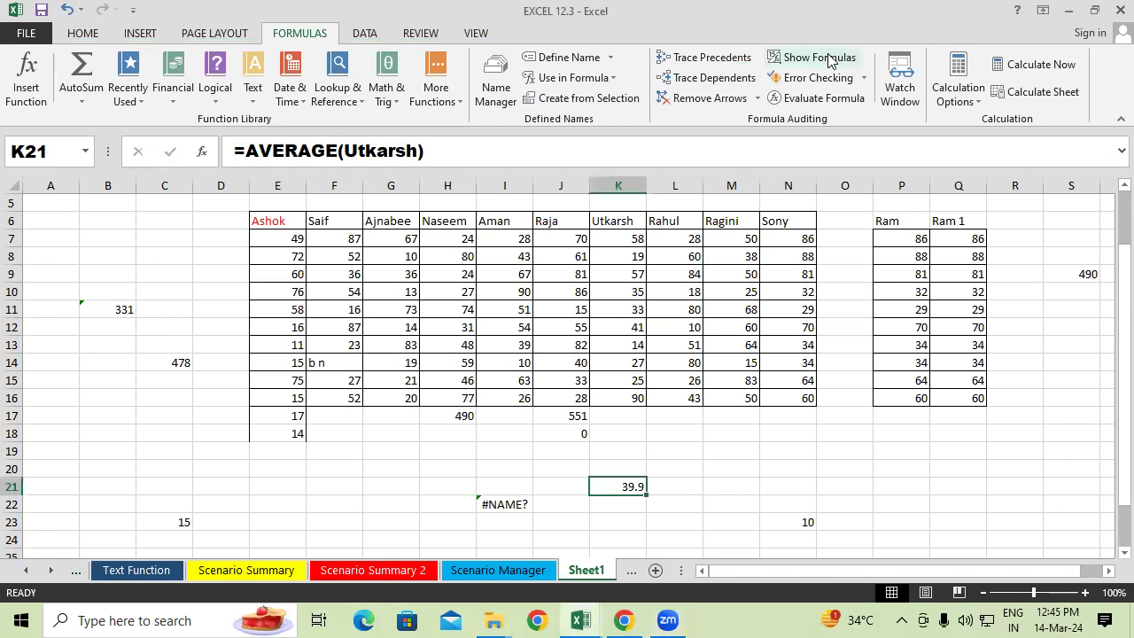
Show formulas and inspect the formulas in C14, B11, C23, I22, K21, J18 and J17
left_click(819, 58)
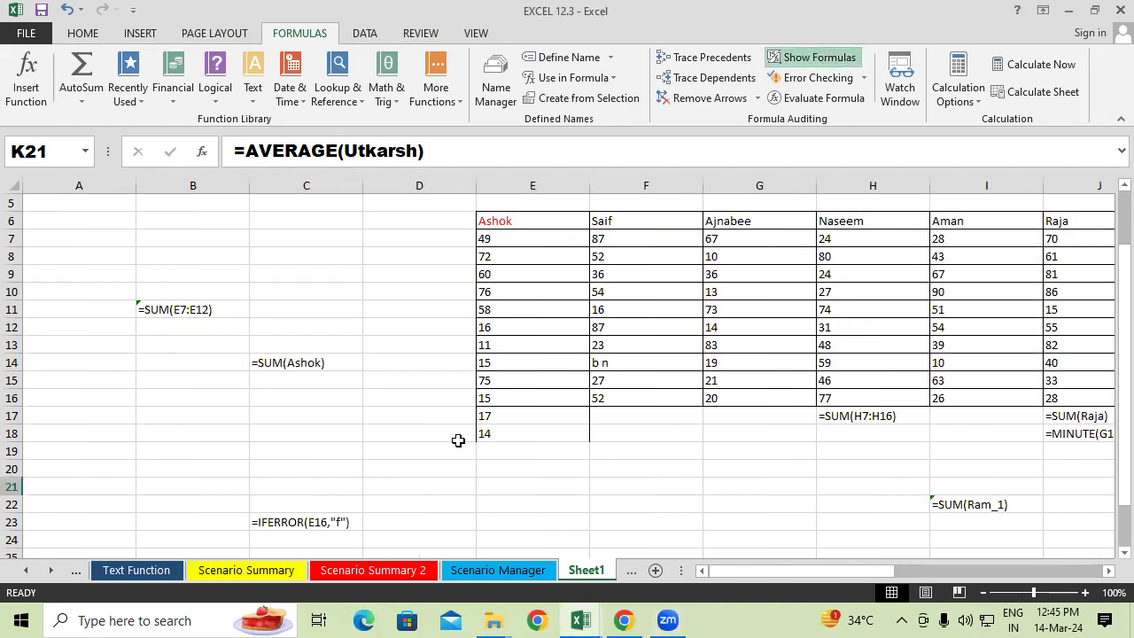
left_click(306, 366)
left_click(180, 310)
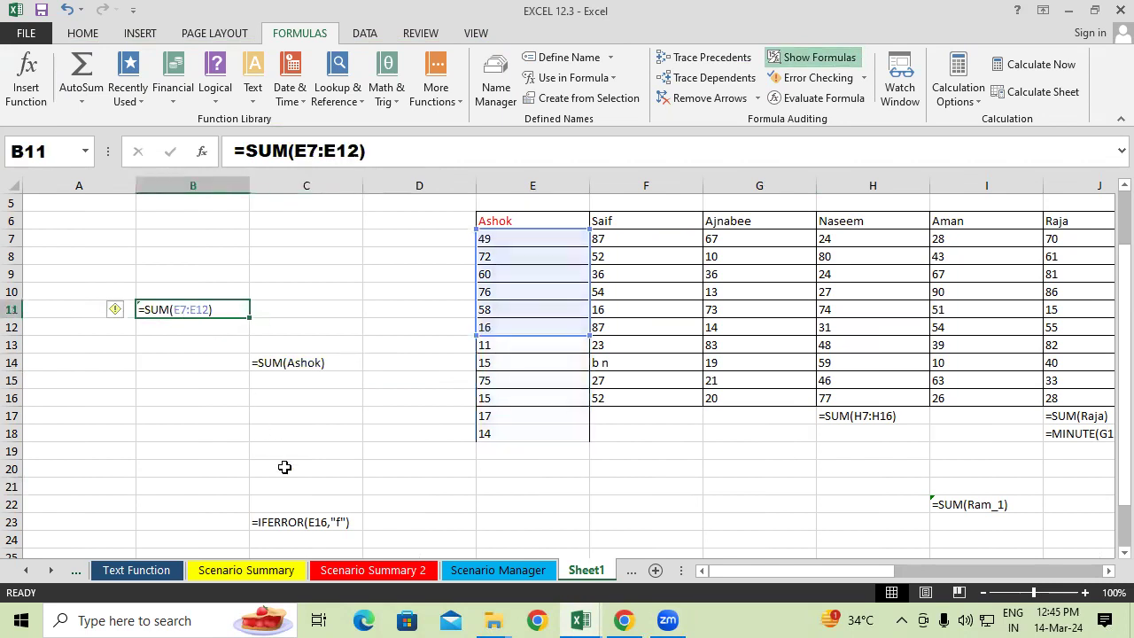
left_click(304, 522)
left_click(961, 506)
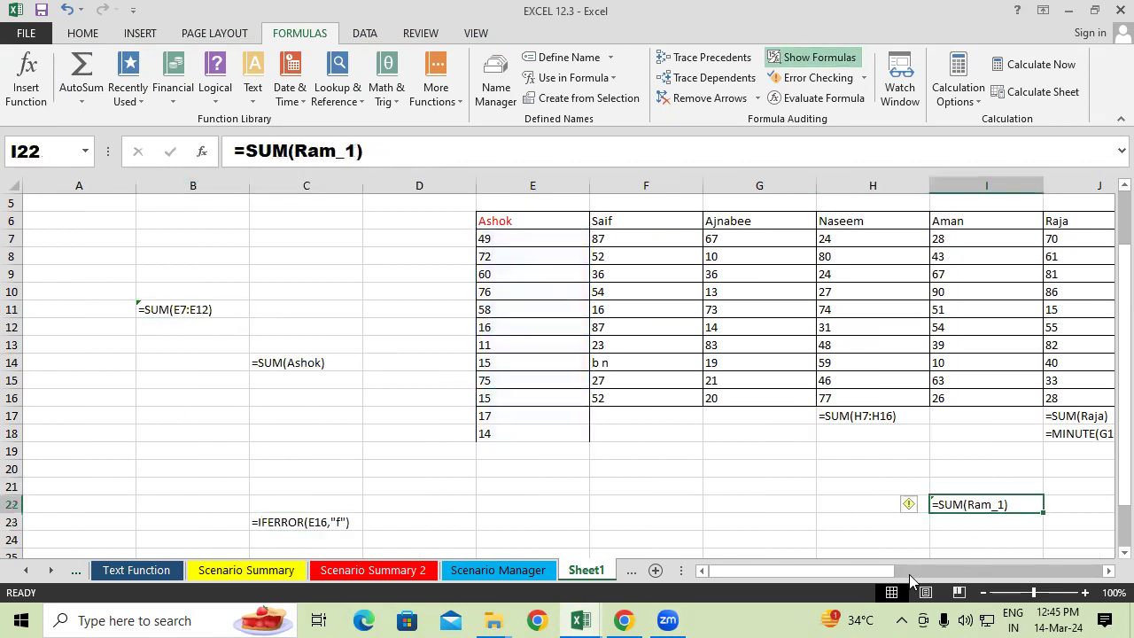
scroll(945, 572, "right", 7)
scroll(1001, 568, "left", 2)
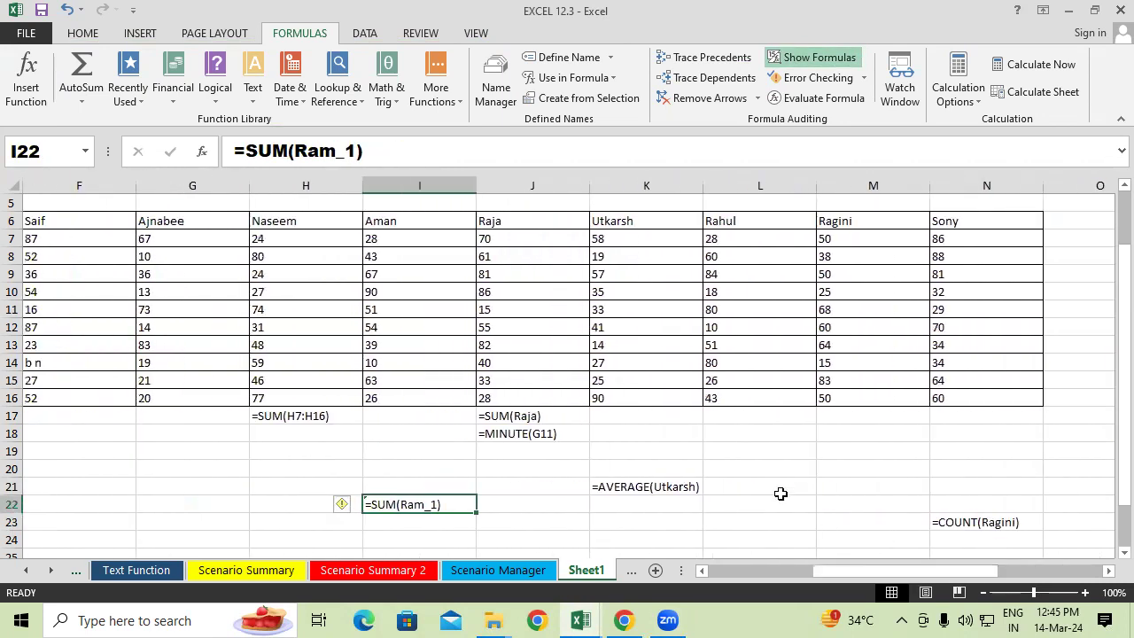
left_click(639, 486)
left_click(526, 435)
left_click(512, 411)
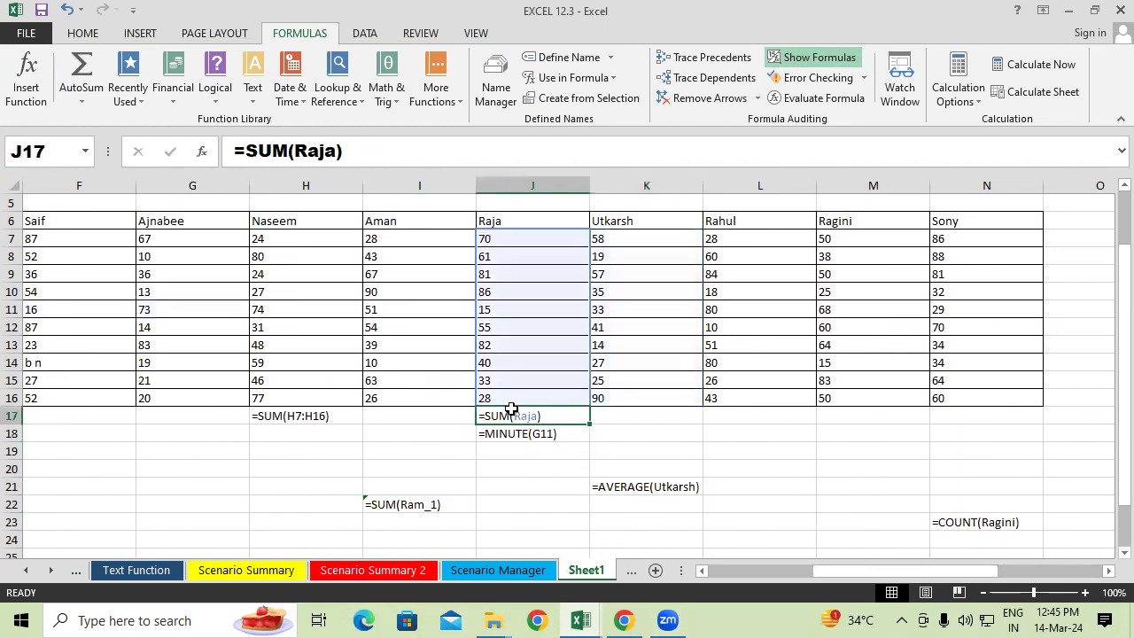
Toggle between formulas and results, then scroll through the sheet with formulas displayed
left_click(789, 56)
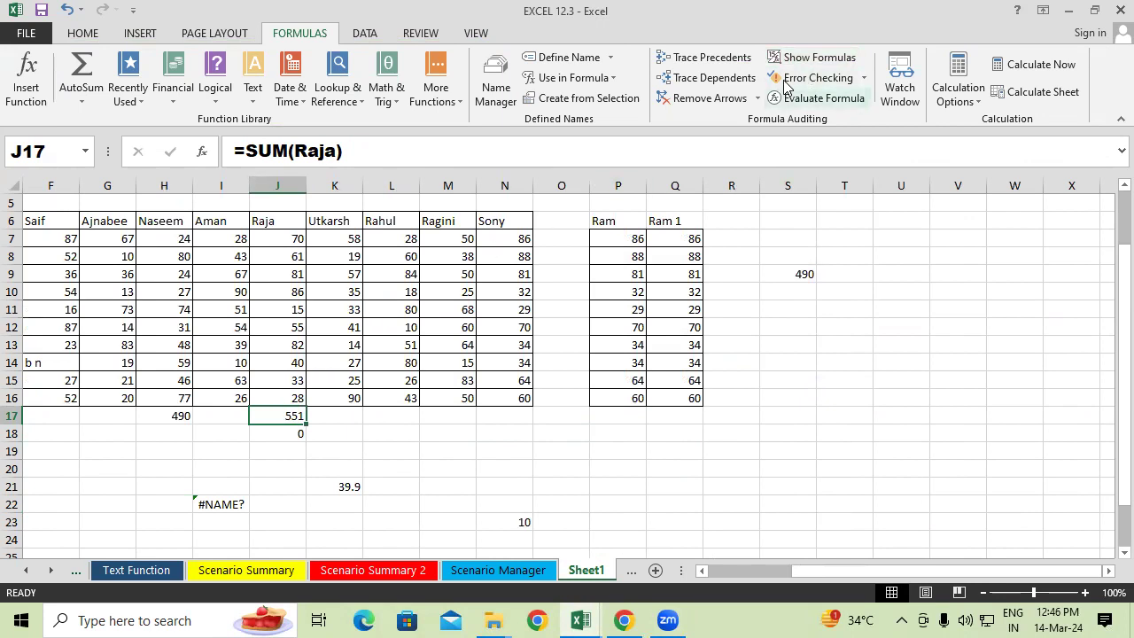
left_click(808, 60)
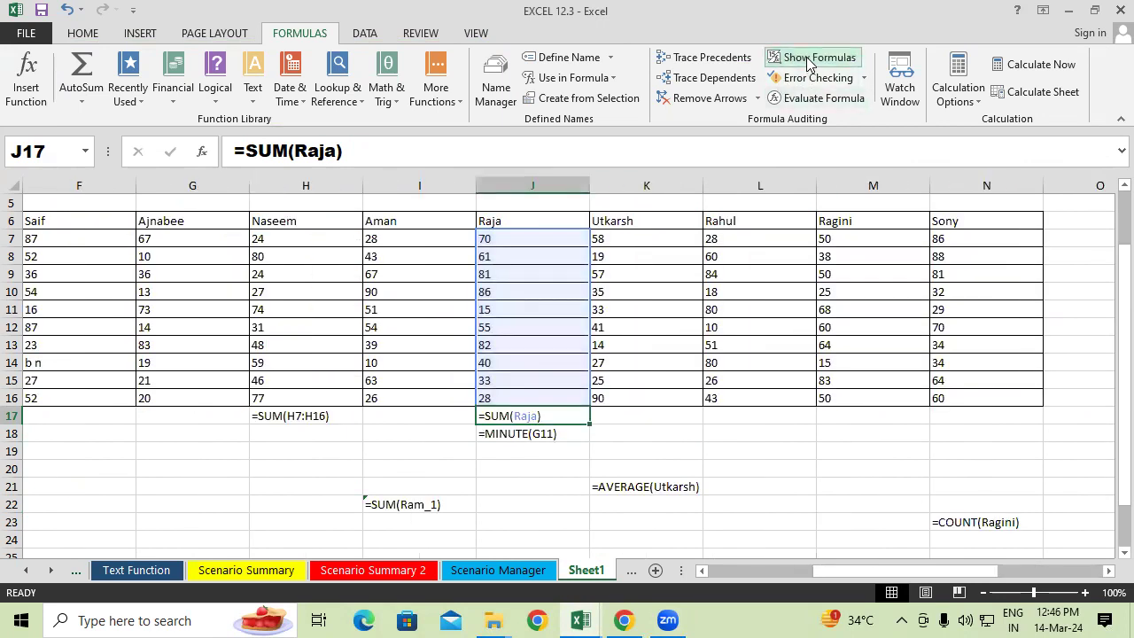
left_click(808, 60)
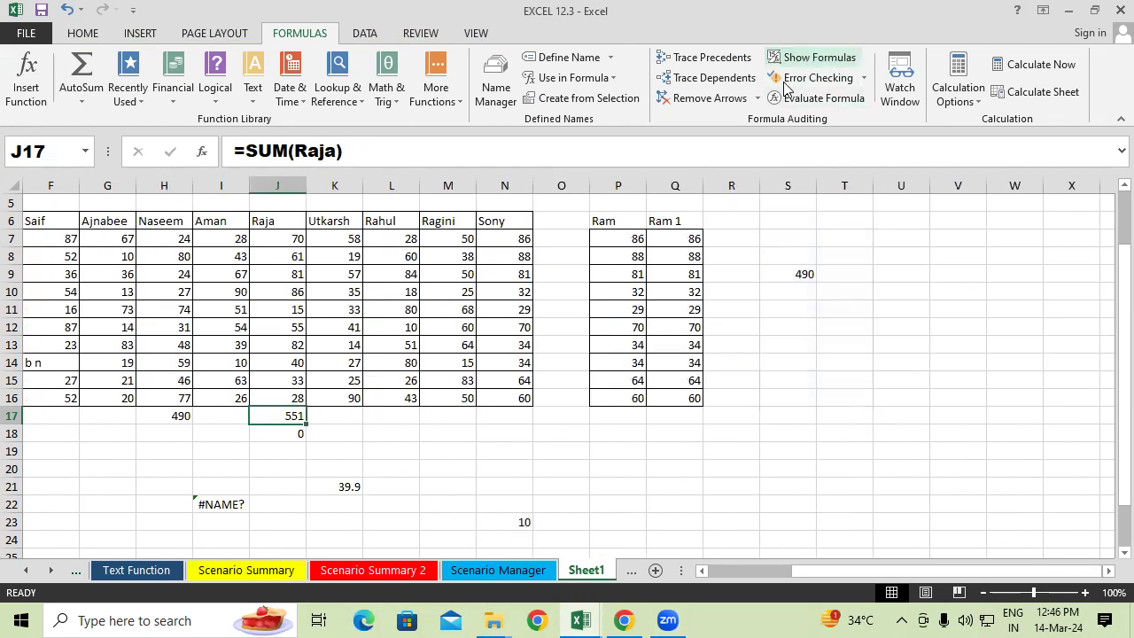
left_click_drag(788, 571, 681, 550)
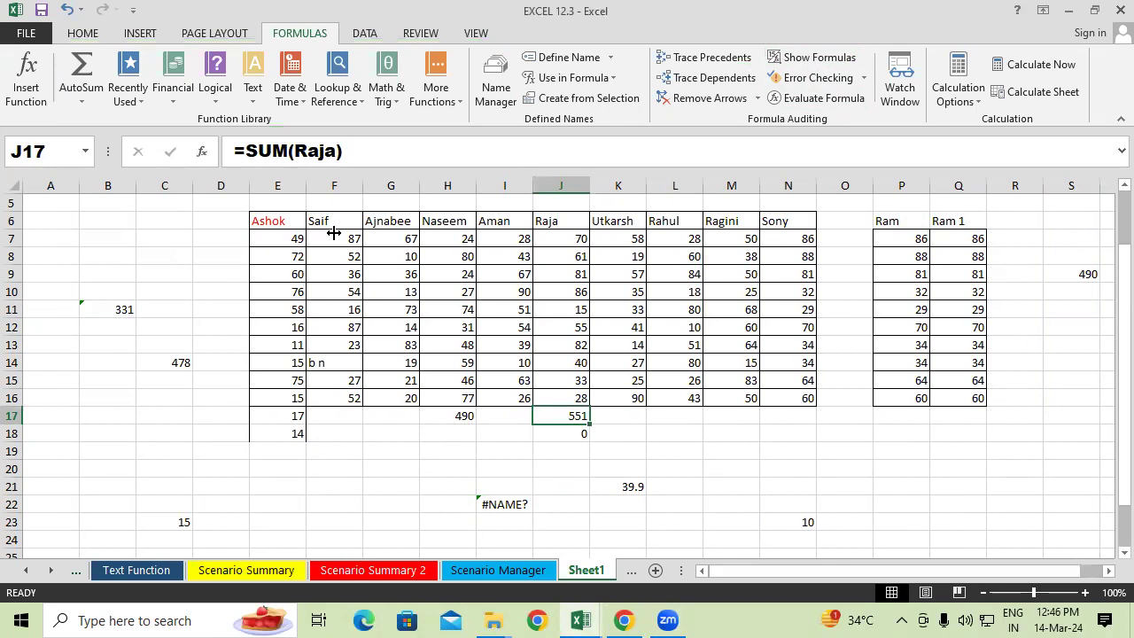
left_click(848, 60)
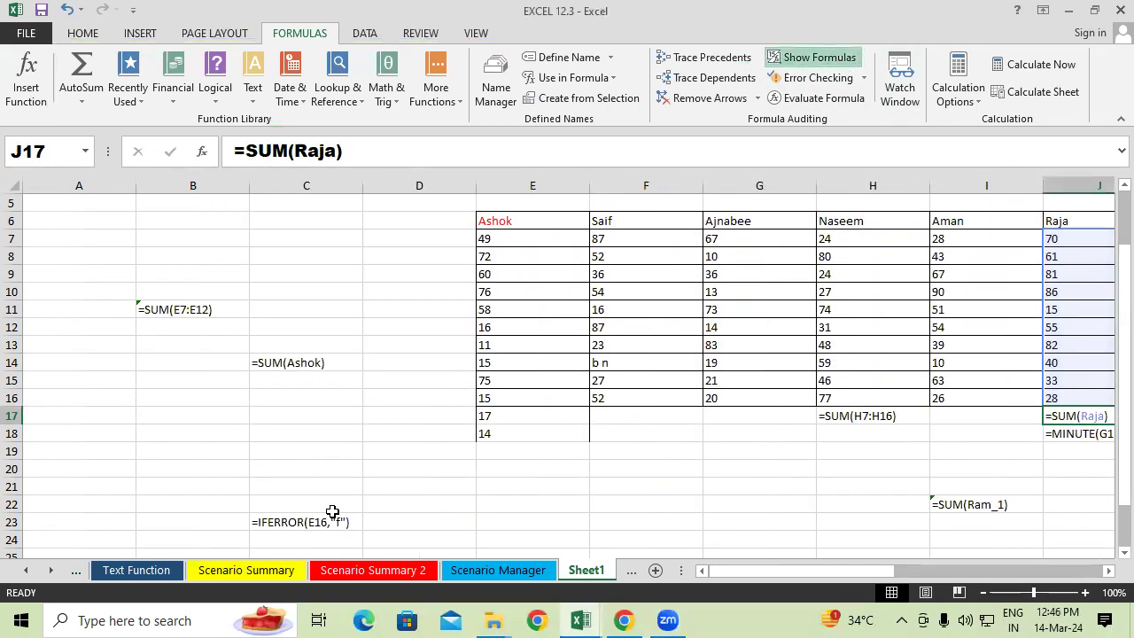
scroll(333, 510, "down", 1)
scroll(924, 461, "down", 2)
scroll(613, 398, "down", 1)
scroll(614, 395, "down", 1)
scroll(615, 396, "down", 3)
scroll(638, 385, "up", 3)
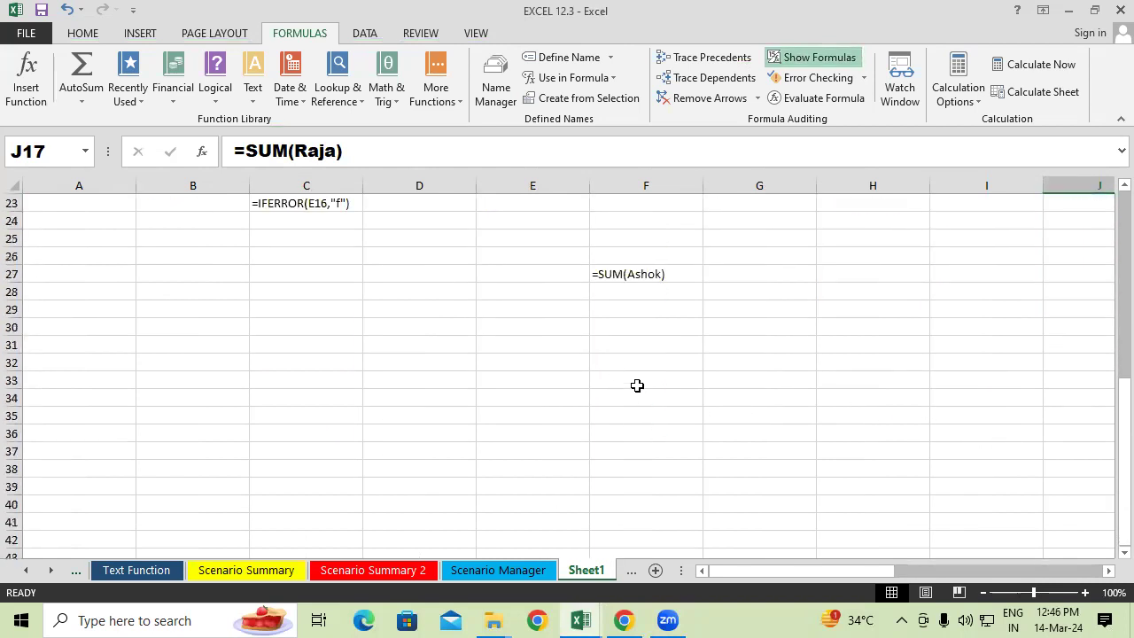
scroll(363, 332, "up", 5)
scroll(192, 311, "up", 2)
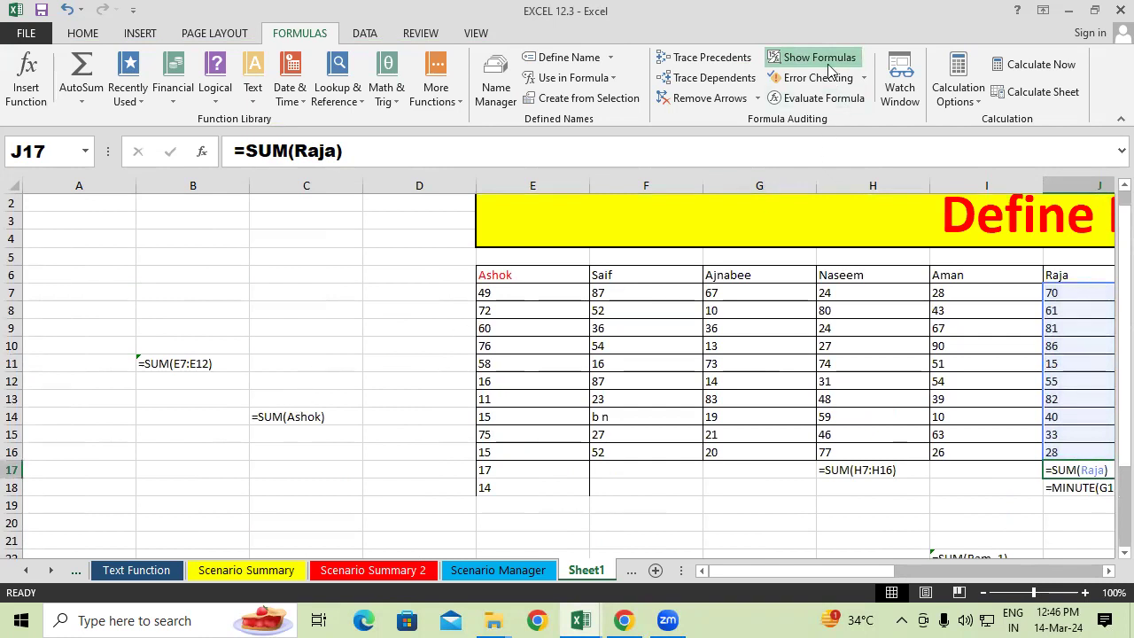
Return to calculated results and select B9:D17, the J17 Raja total and I22's #NAME? error
key("ctrl+grave")
left_click_drag(107, 327, 199, 465)
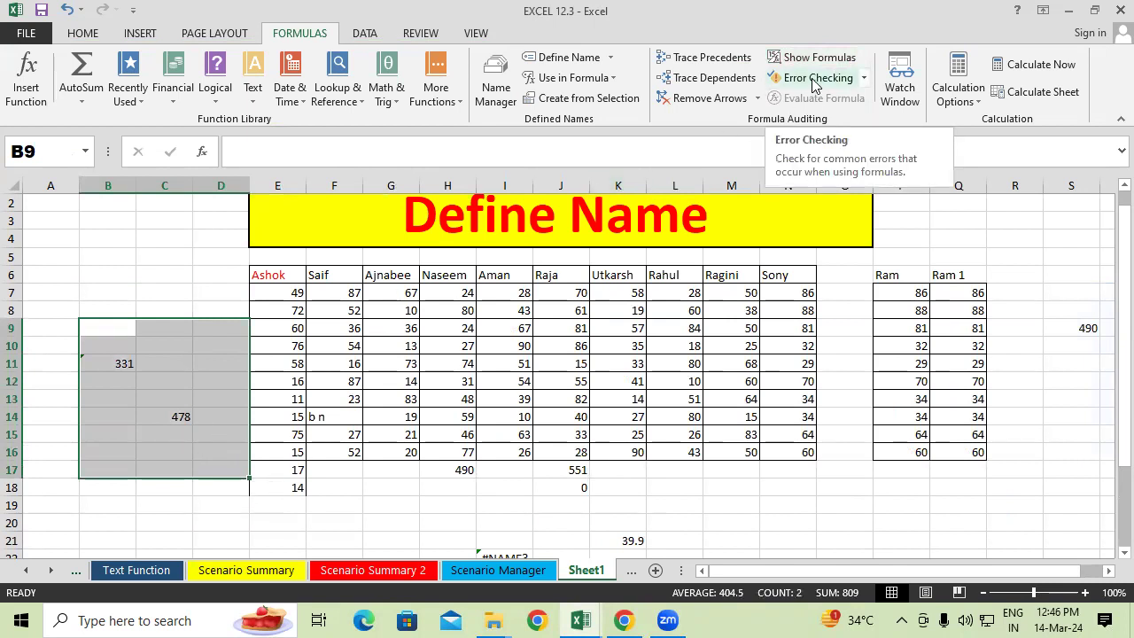
left_click(560, 469)
scroll(572, 459, "down", 2)
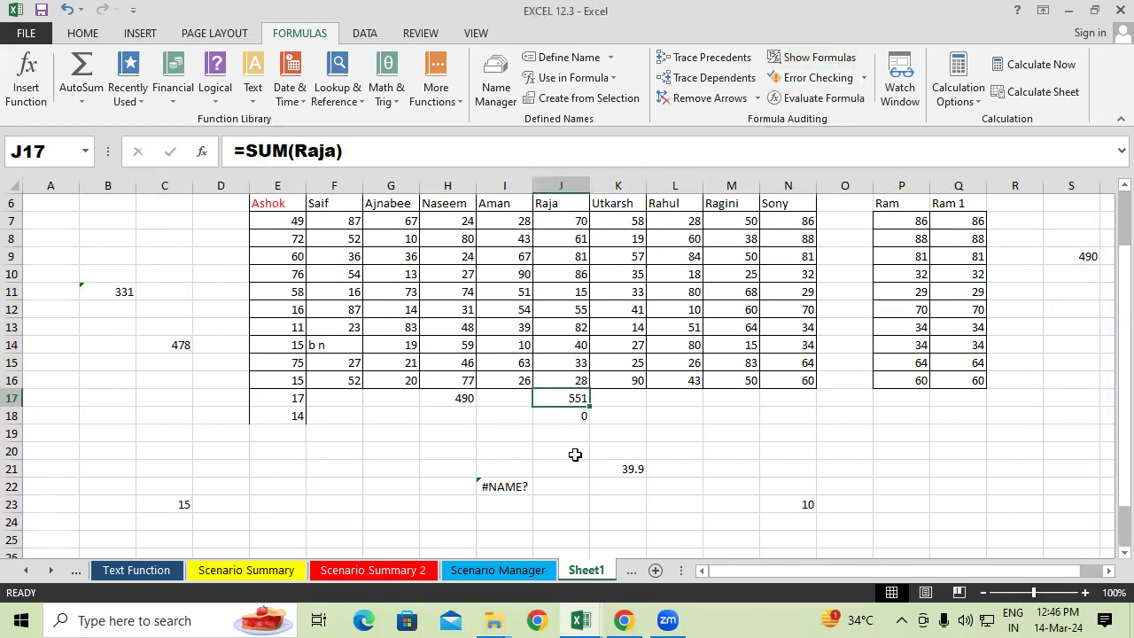
left_click(529, 481)
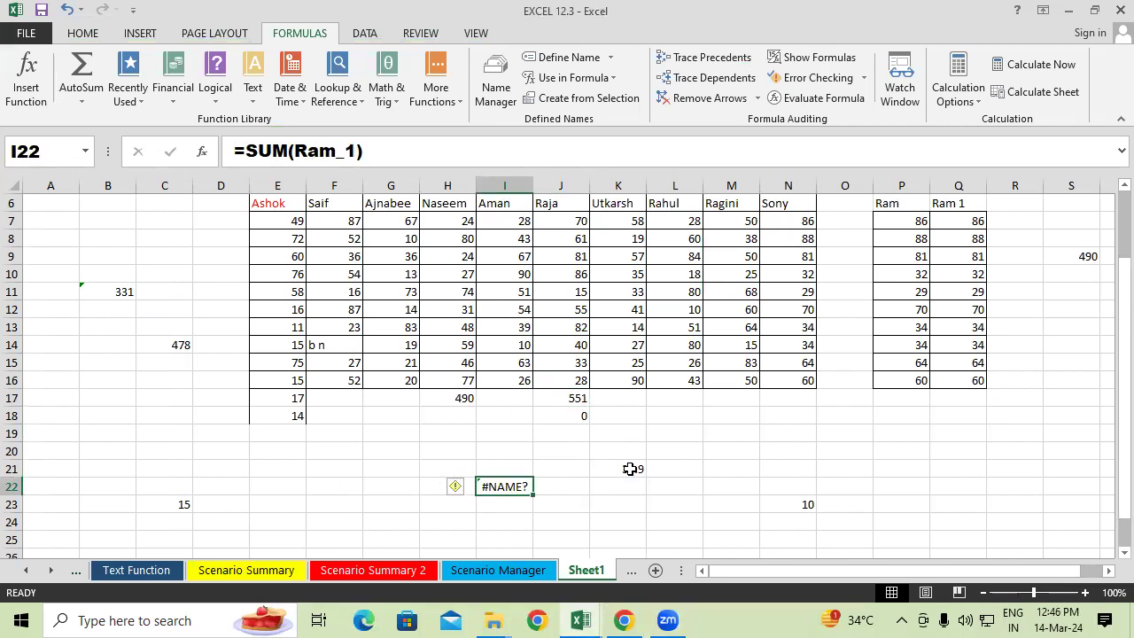
Change Utkarsh to Ufkarsh in K21's AVERAGE formula so it shows #NAME?
double_click(630, 469)
left_click(666, 469)
key("BackSpace")
type("f")
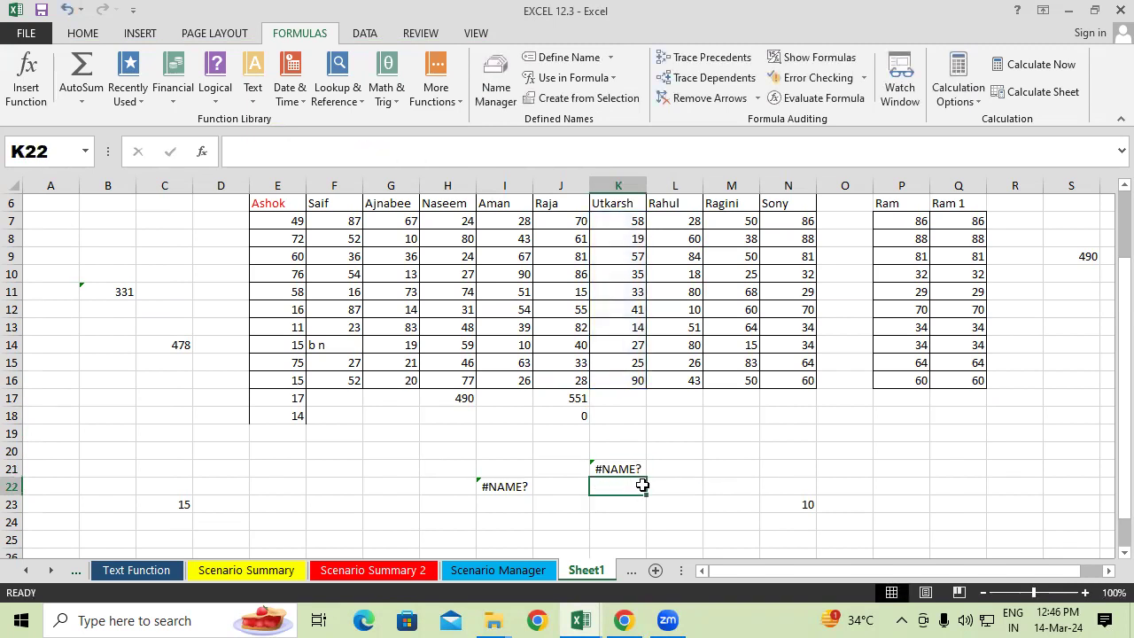
left_click(488, 413)
left_click(164, 255)
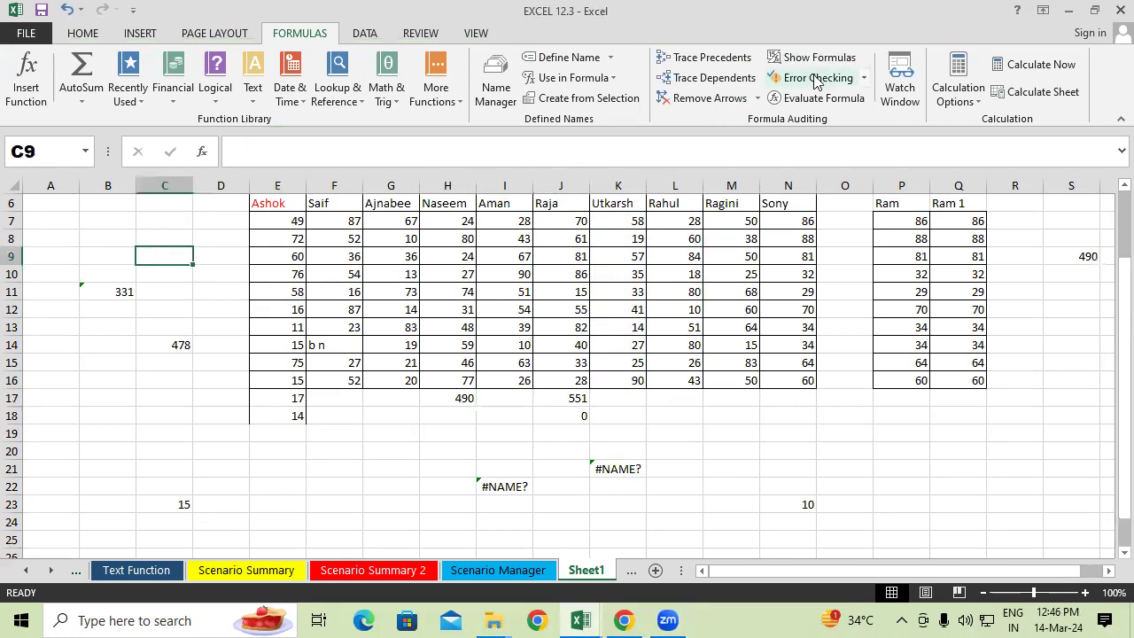
Run Error Checking through the errors in B11, K21 and I22, then close it
left_click(808, 78)
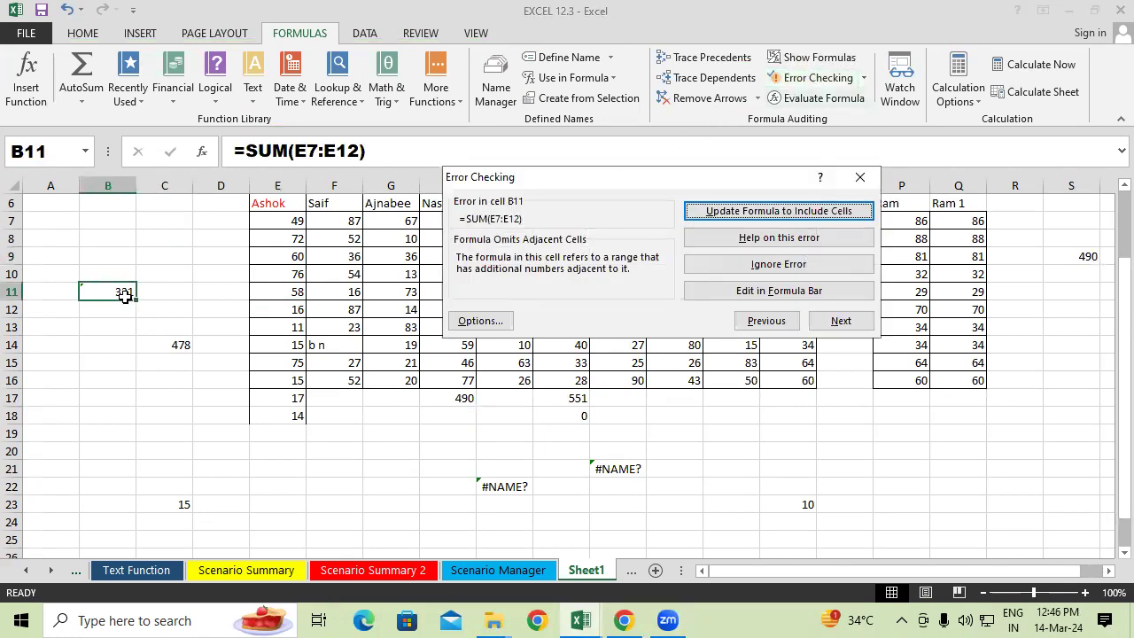
left_click(841, 321)
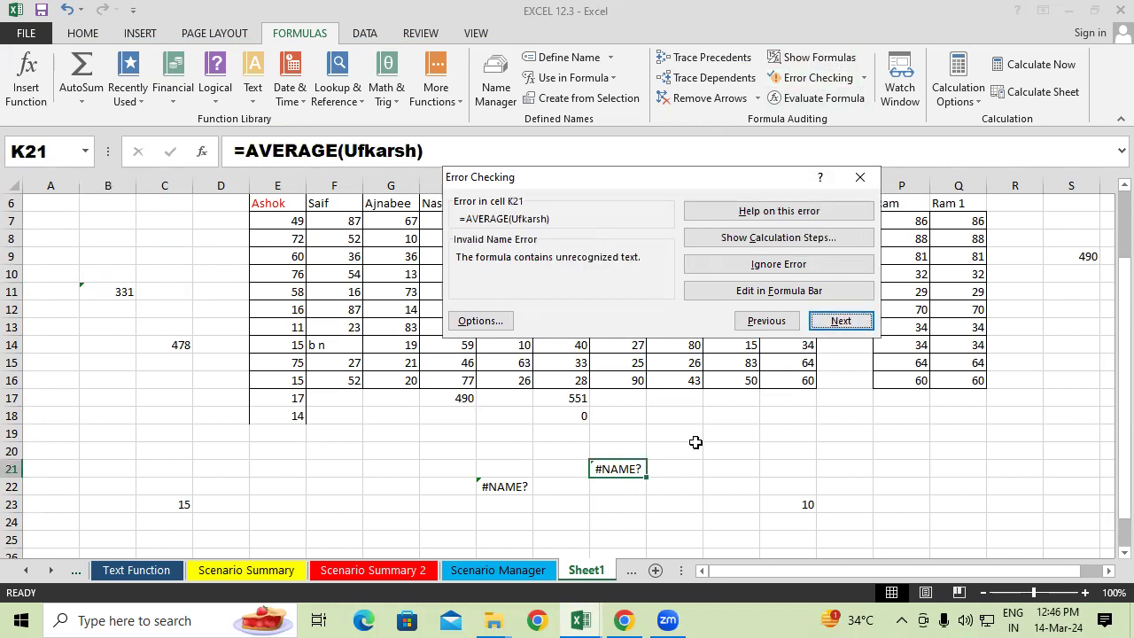
left_click(841, 325)
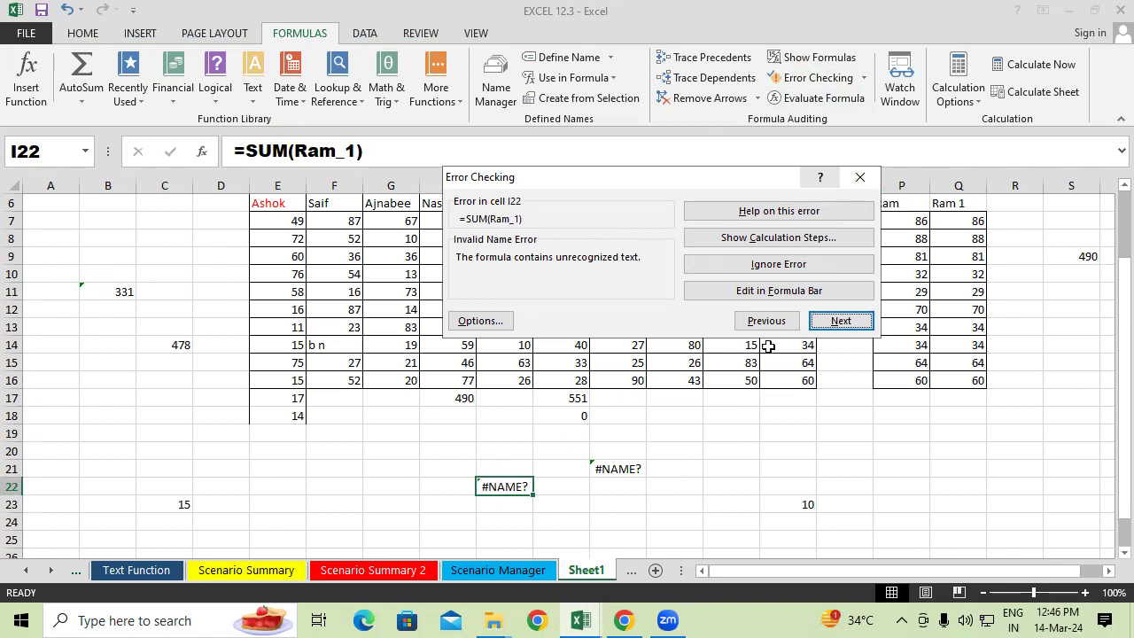
left_click(860, 177)
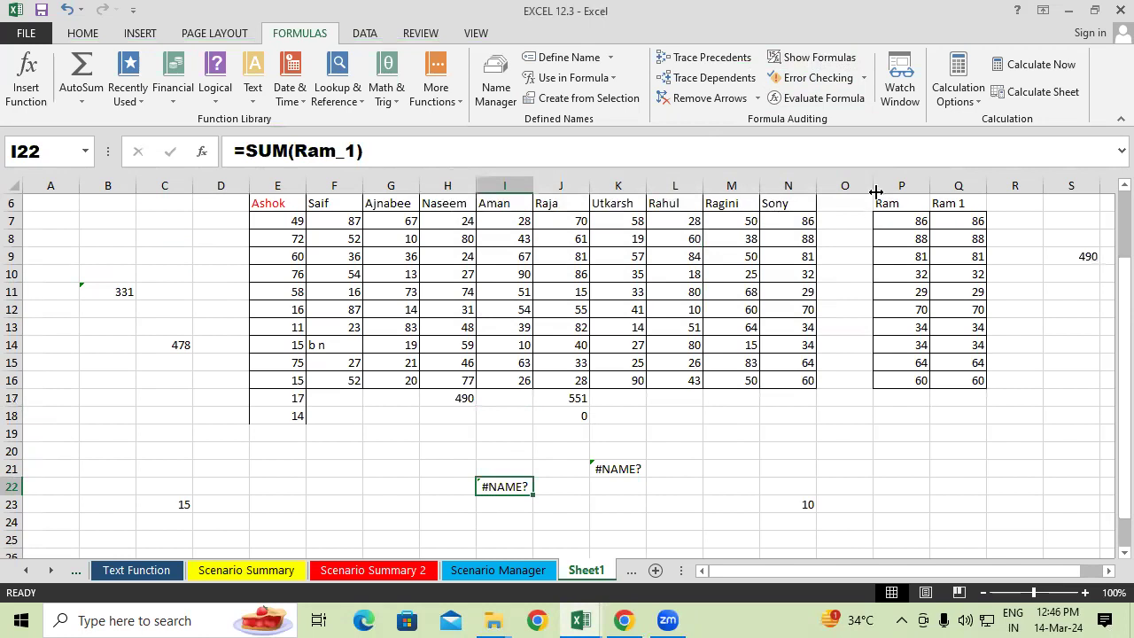
left_click(815, 99)
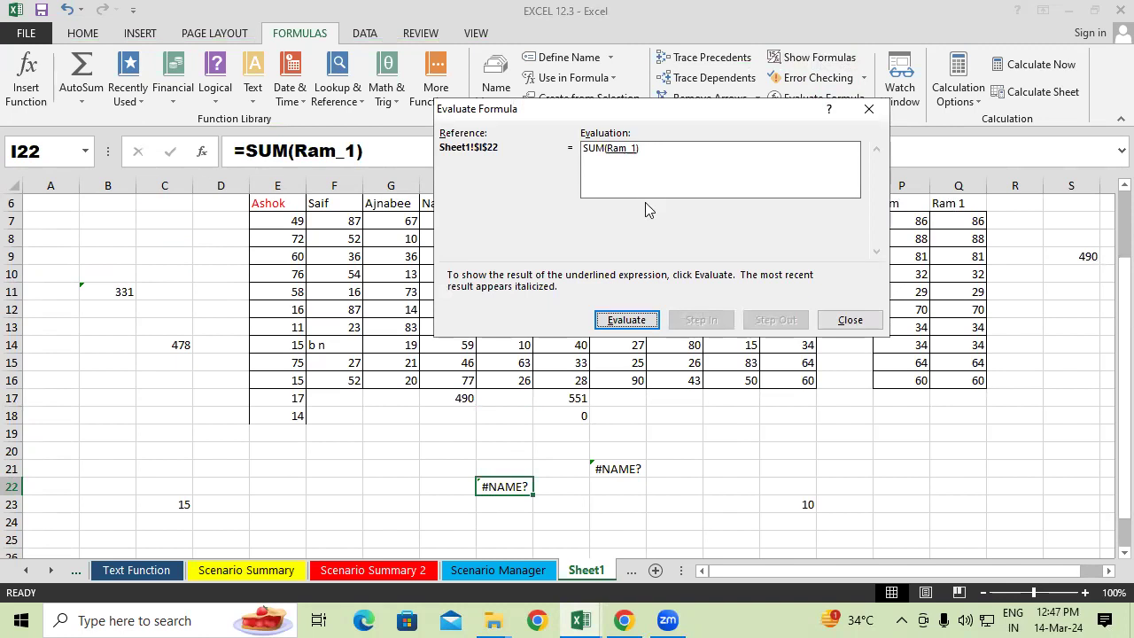
left_click(628, 323)
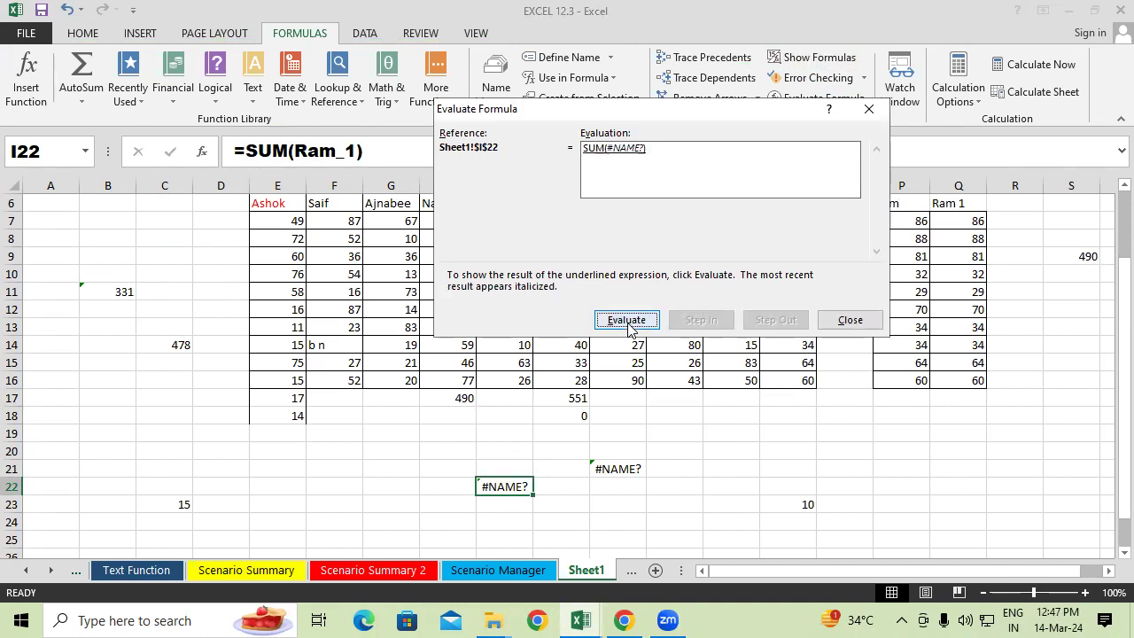
left_click(627, 322)
left_click(628, 322)
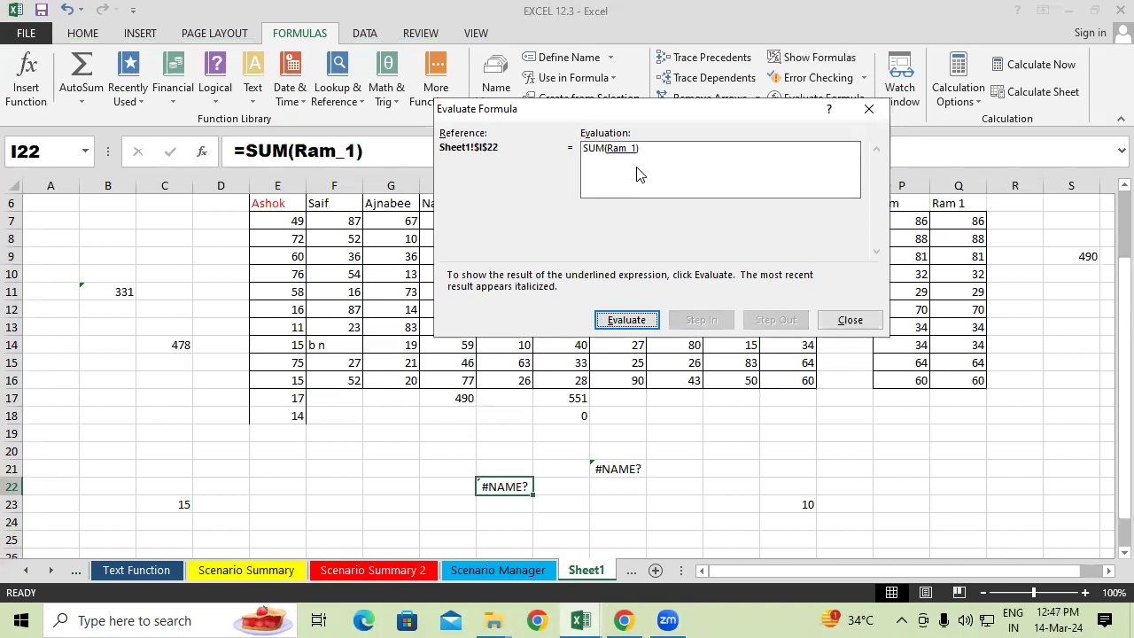
left_click(850, 320)
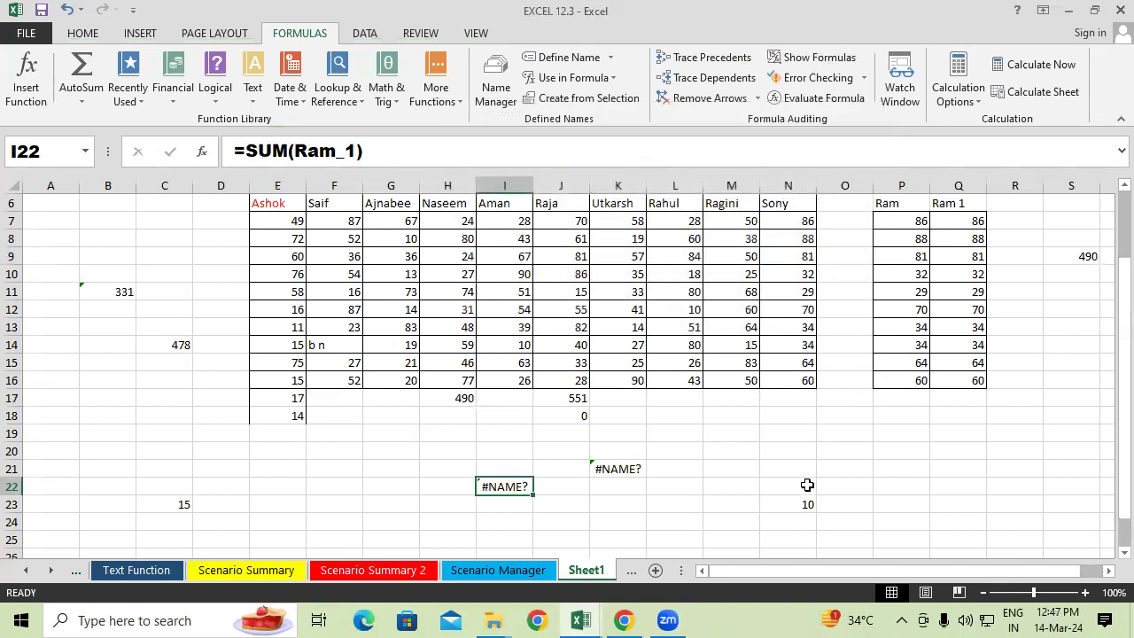
left_click(793, 505)
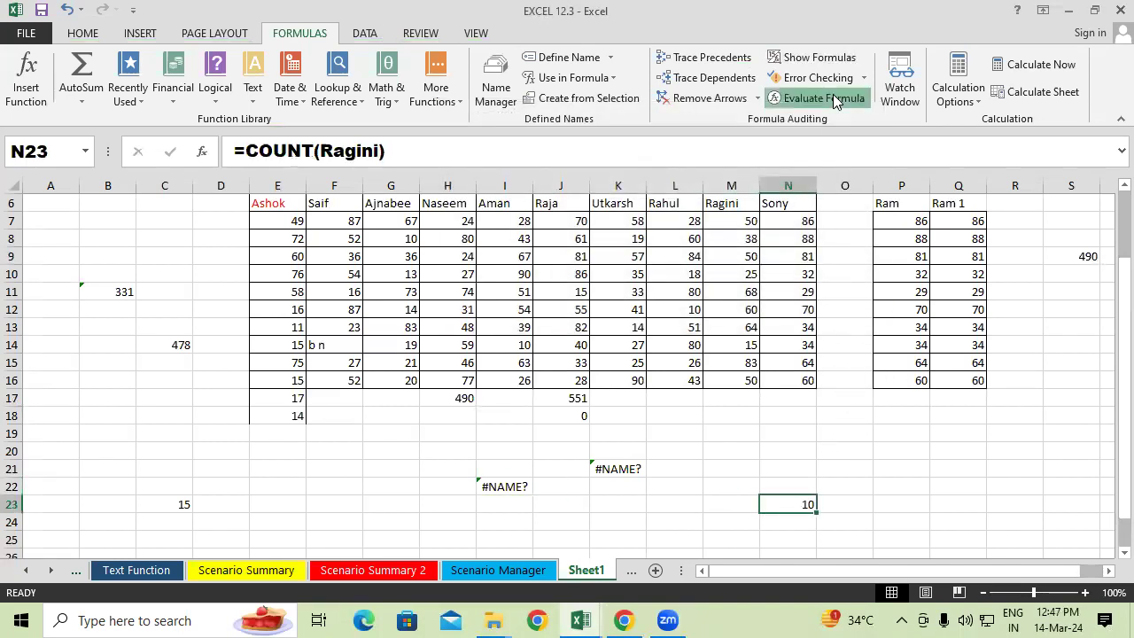
left_click(823, 97)
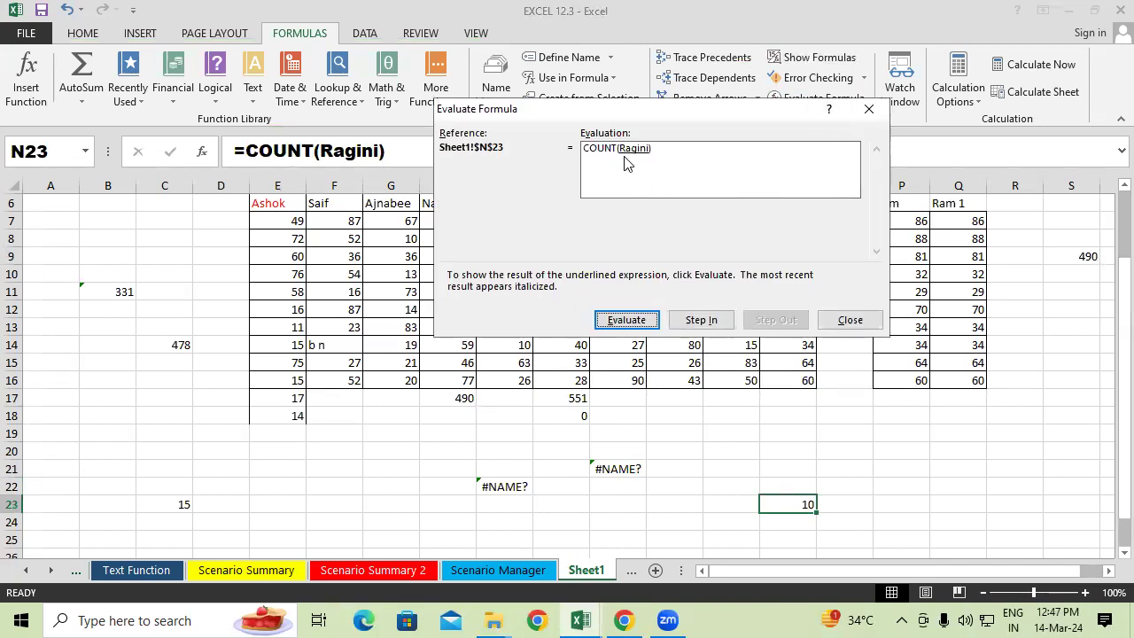
left_click(631, 326)
left_click(630, 326)
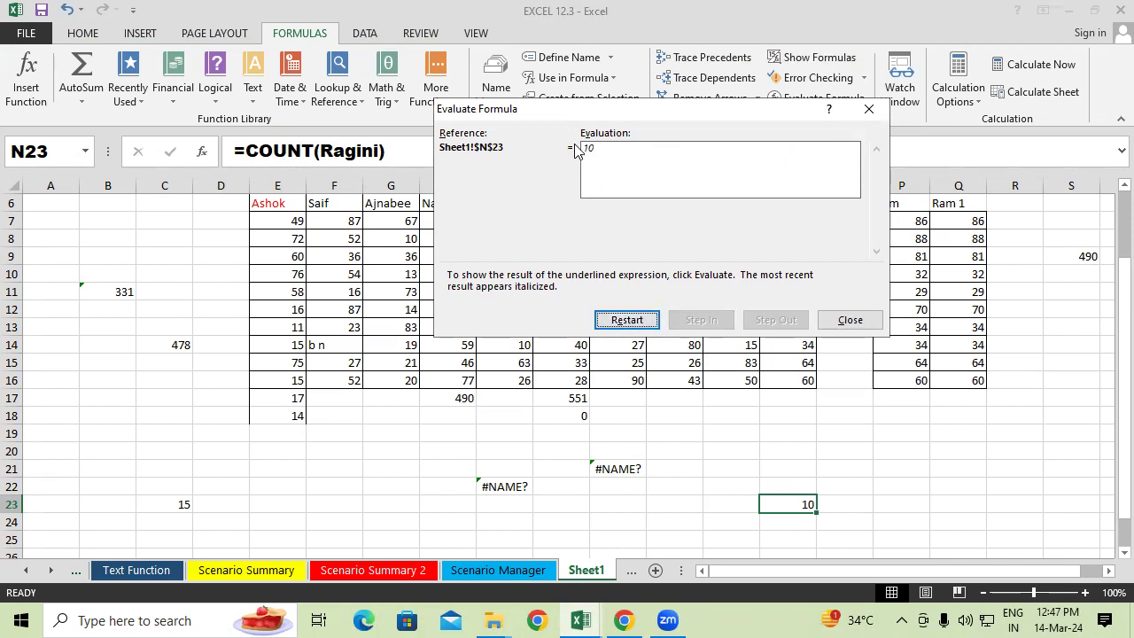
left_click(631, 322)
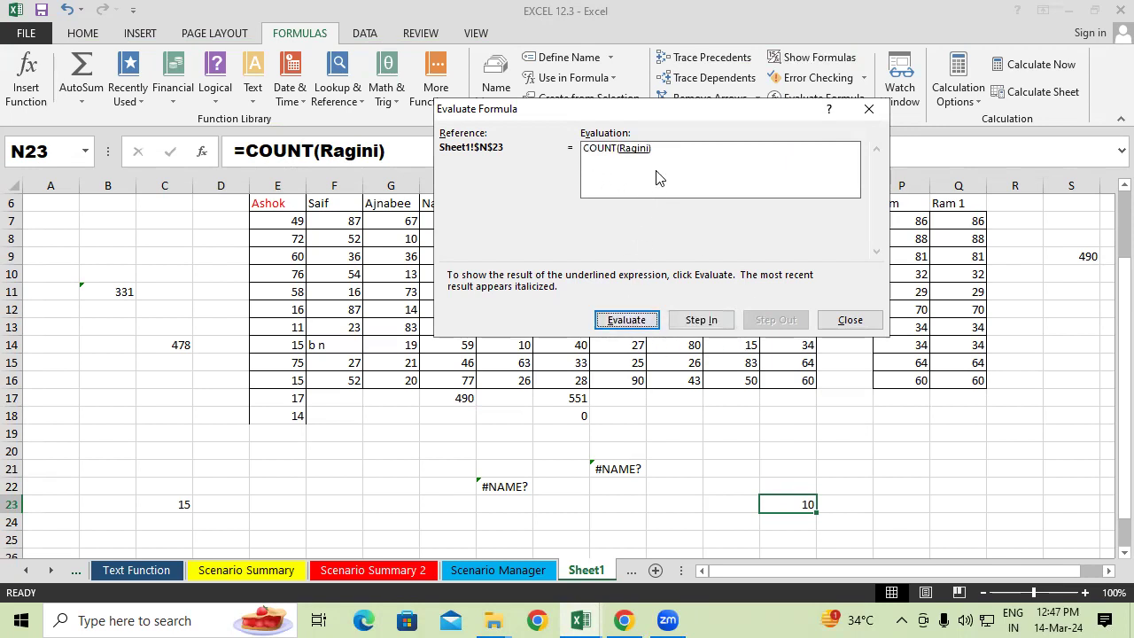
left_click(645, 325)
left_click(650, 327)
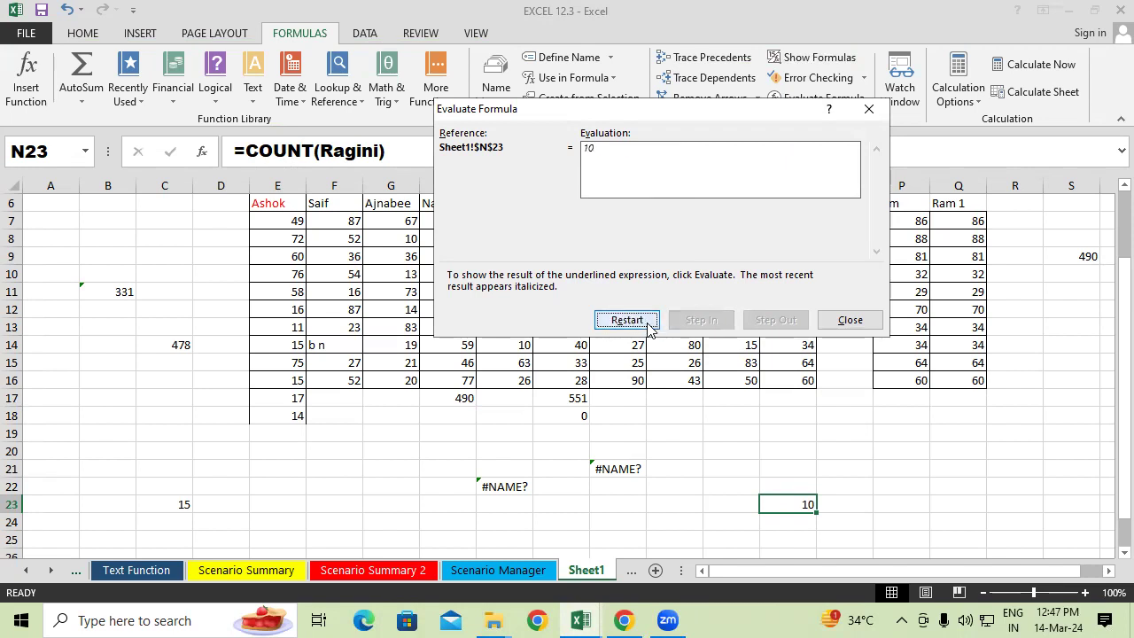
left_click(649, 327)
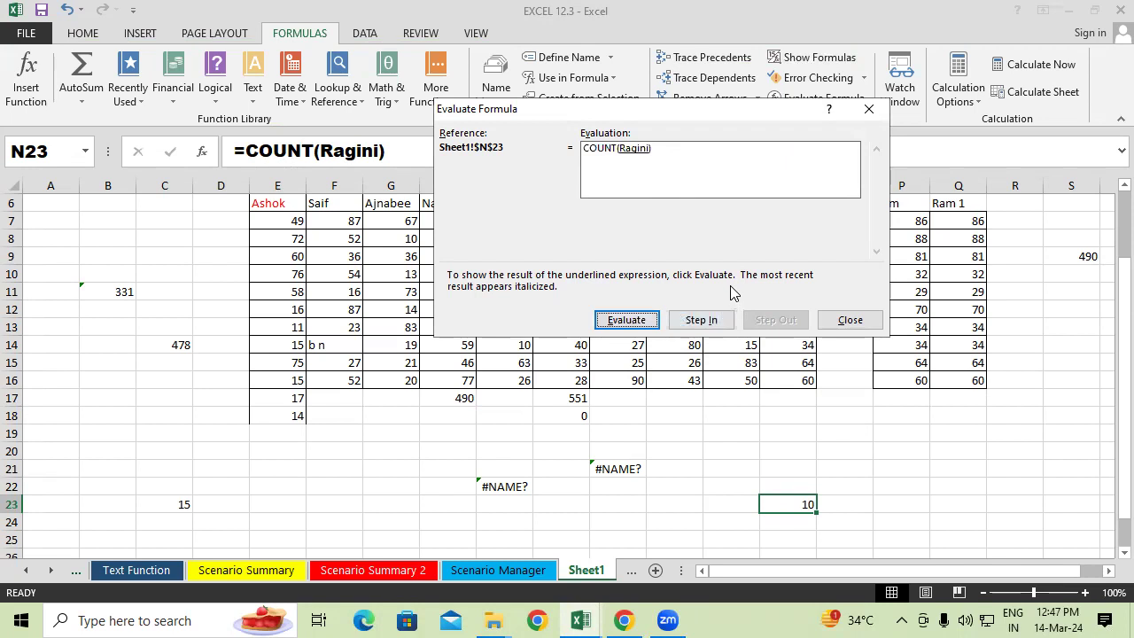
left_click(869, 109)
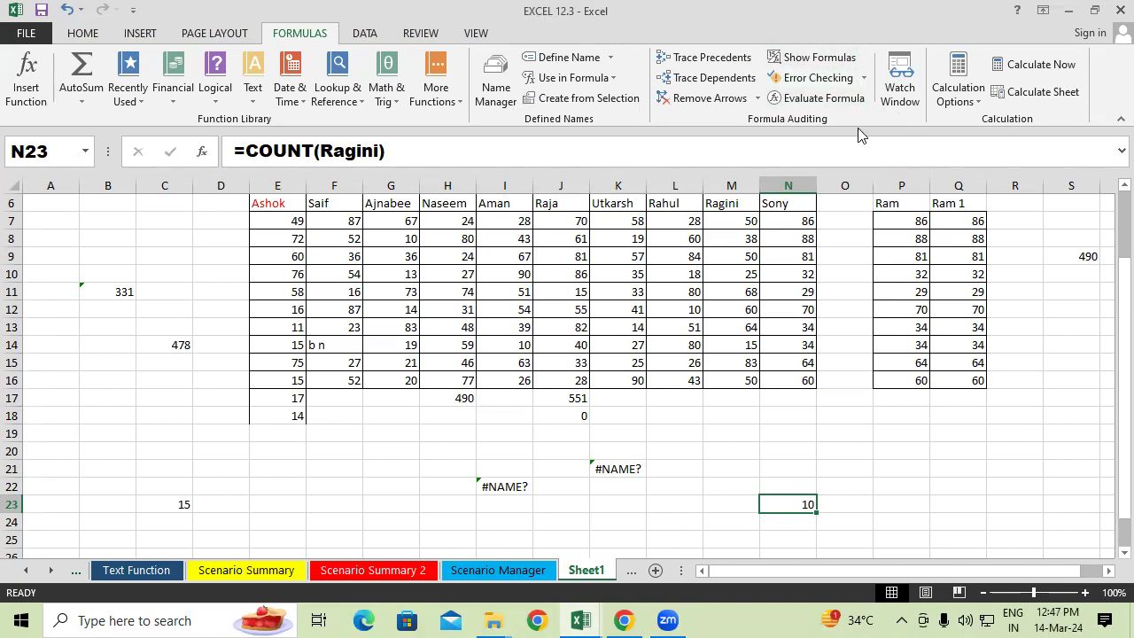
Select the header cells E6:G6 (Ashok, Saif, Ajnabee)
scroll(502, 301, "up", 2)
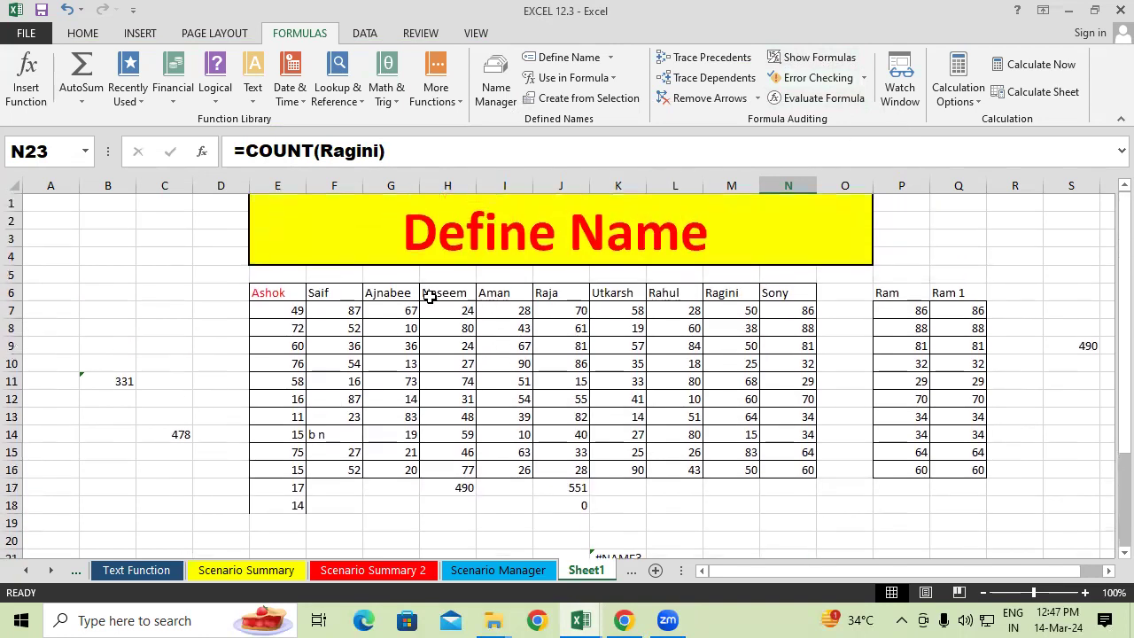
left_click_drag(277, 292, 389, 294)
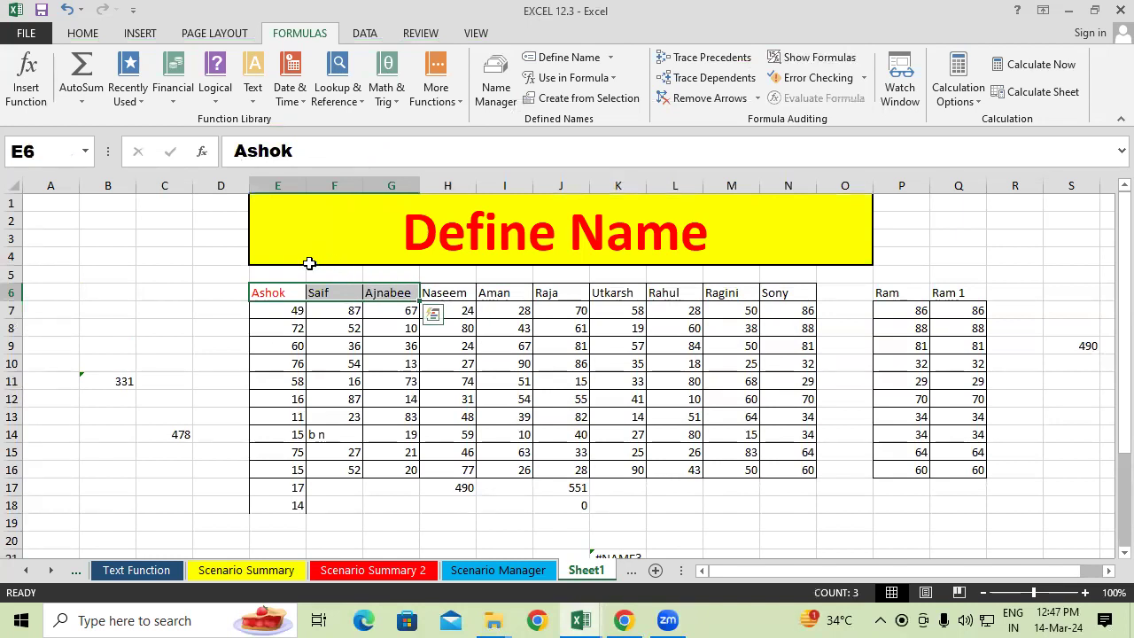
left_click(271, 295)
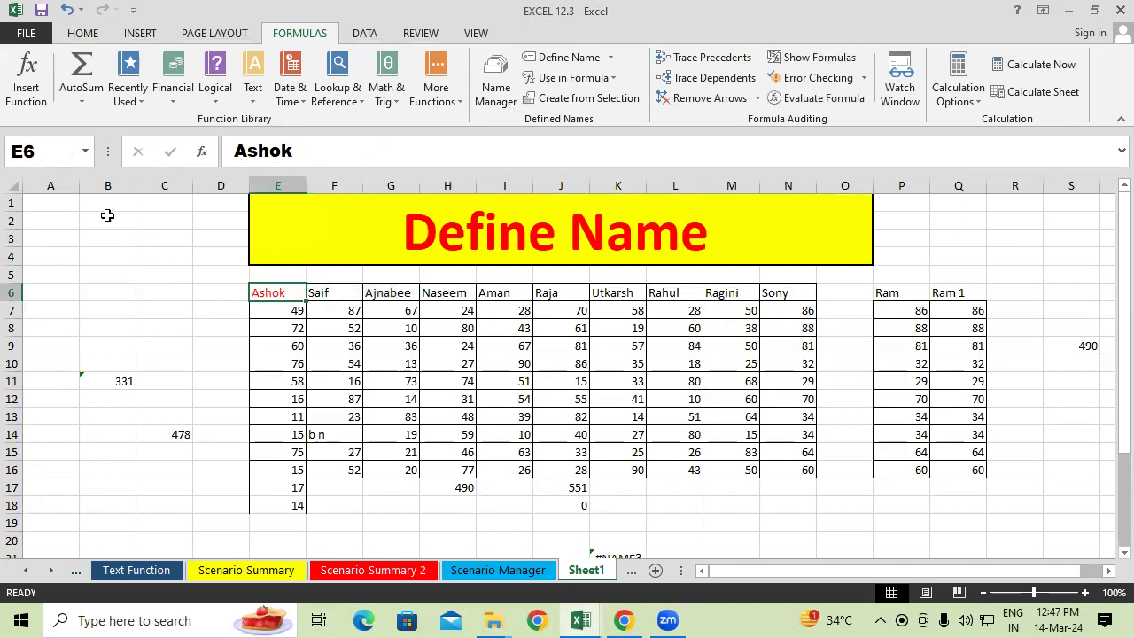
left_click(317, 296)
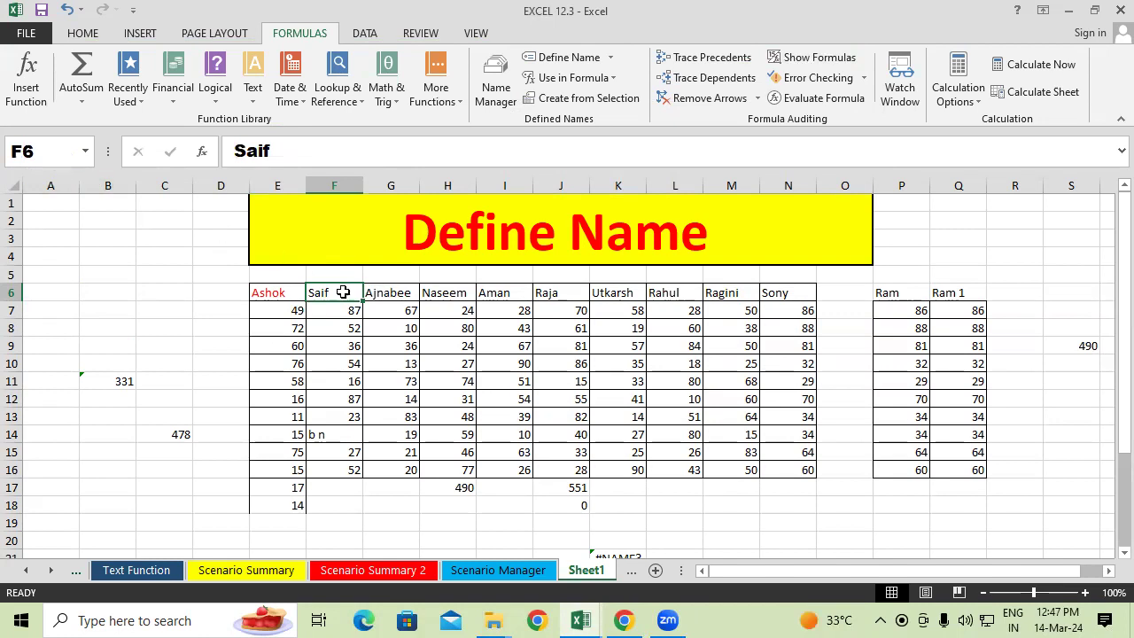
left_click(388, 298)
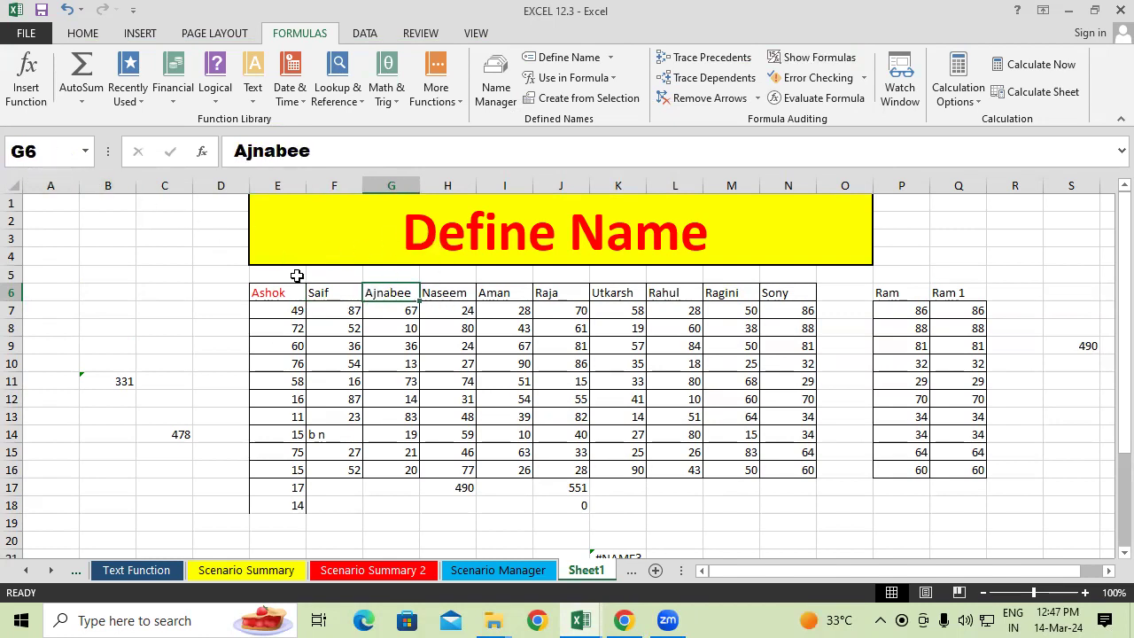
left_click_drag(300, 287, 382, 287)
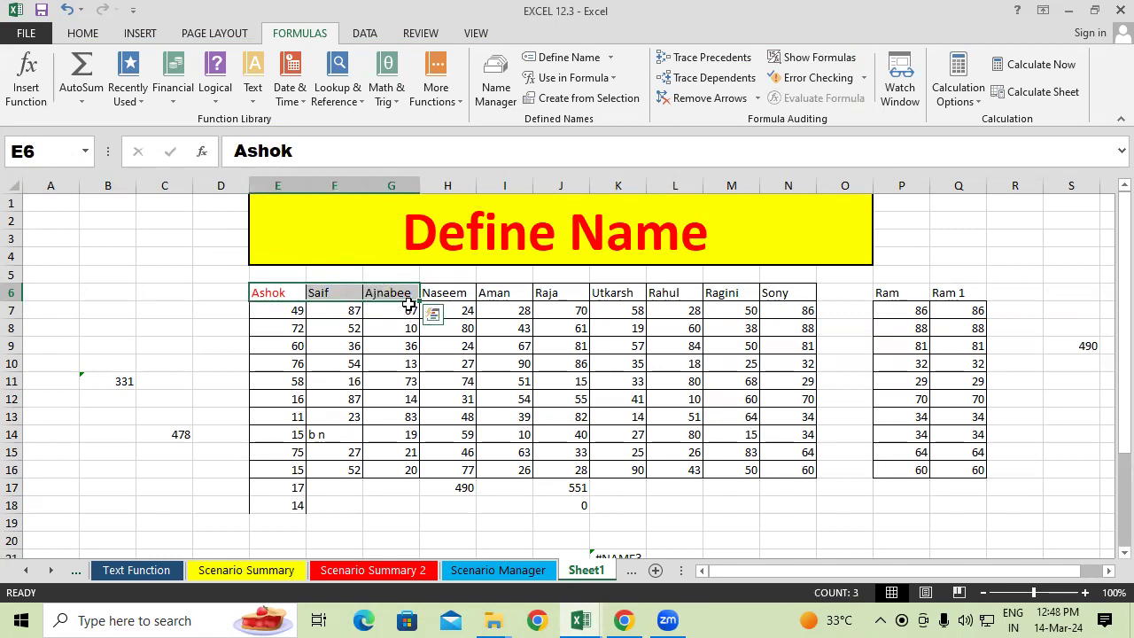
Open the Watch Window, switch to Sheet2 and pick the E6 ID NO watch entry
left_click(900, 69)
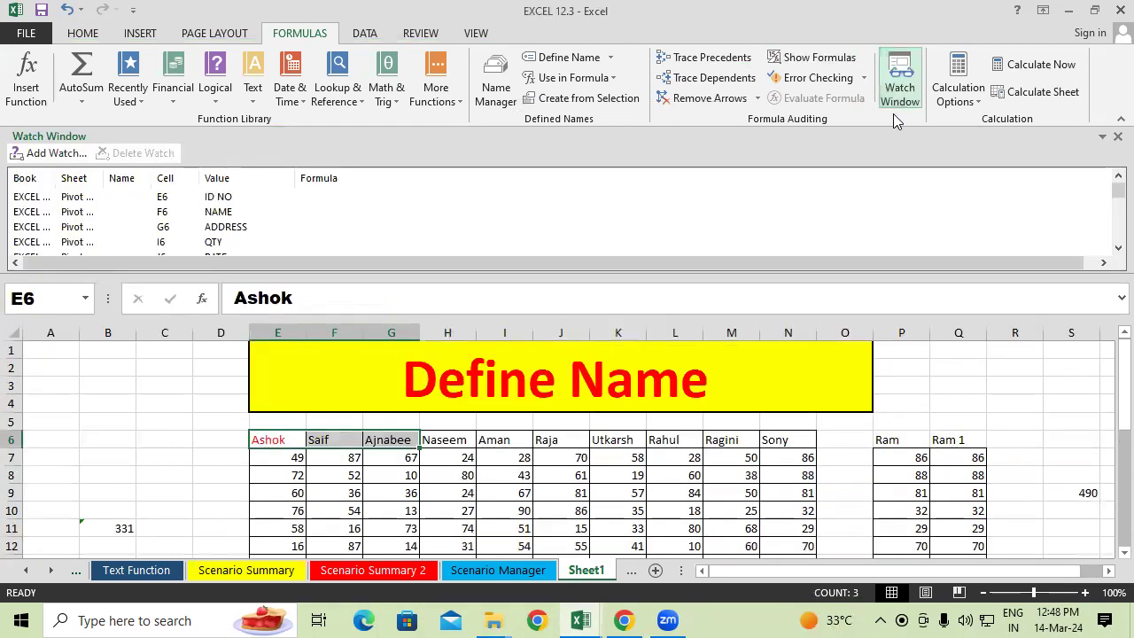
left_click(632, 571)
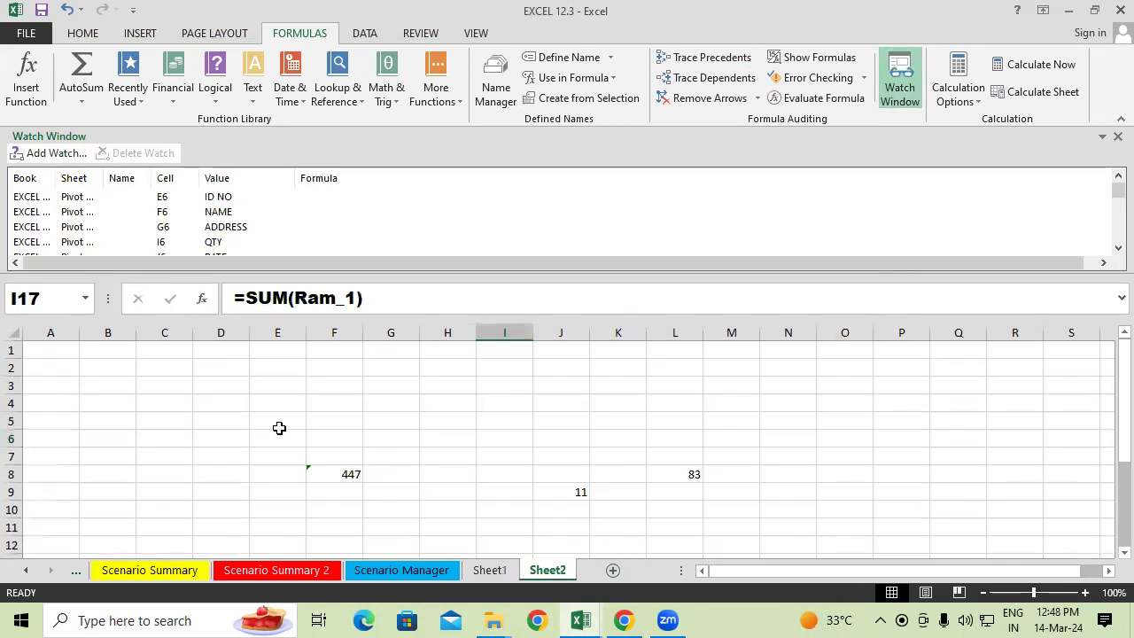
left_click(216, 406)
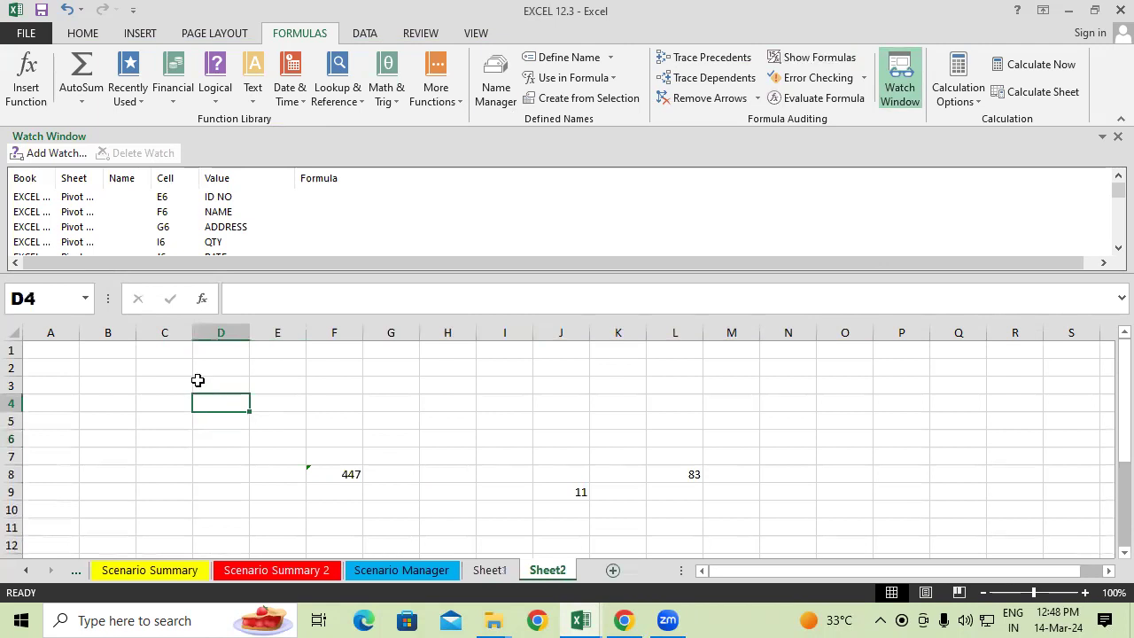
left_click(161, 198)
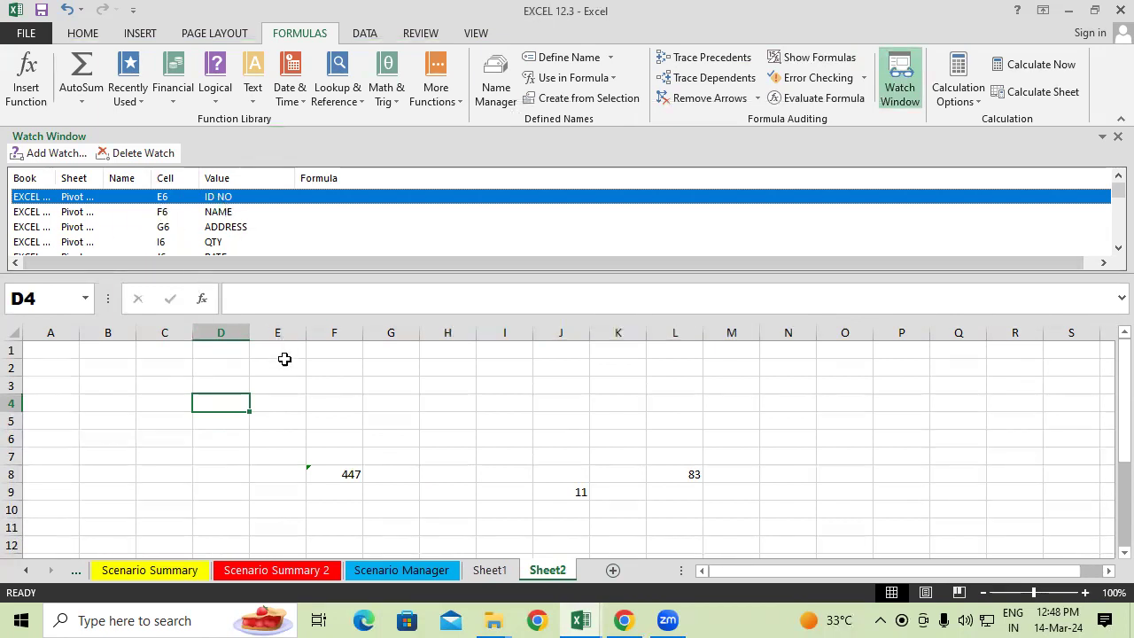
Enter headings Id No, Name and Address in E6:G6 on Sheet2, then close the Watch Window
left_click(272, 442)
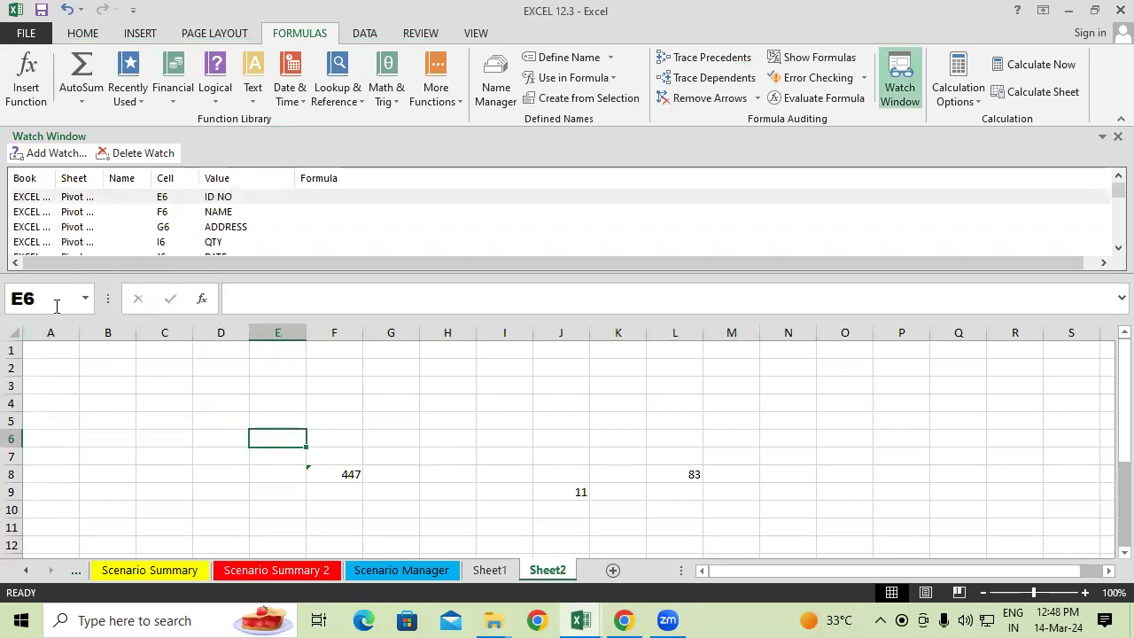
type("Id No")
key("Tab")
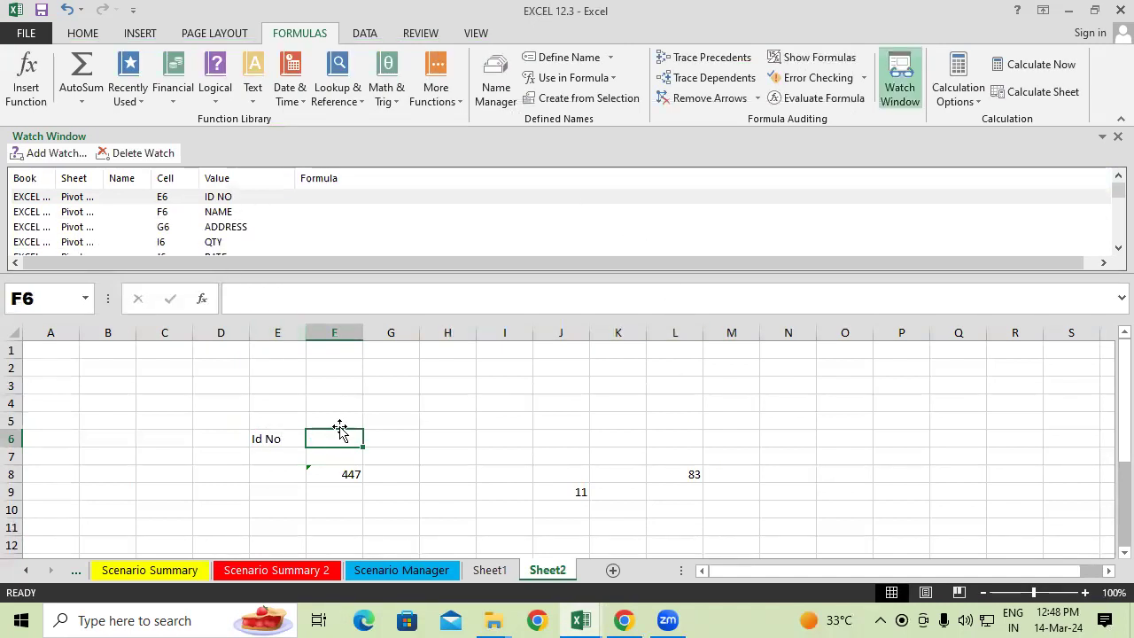
type("Name")
key("Tab")
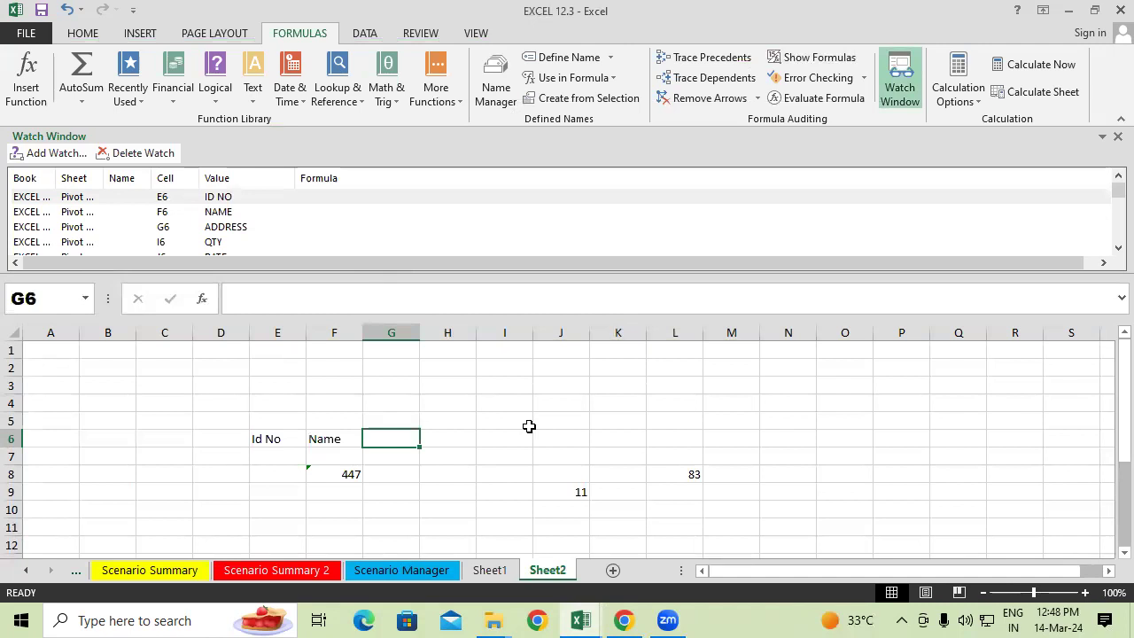
type("Address")
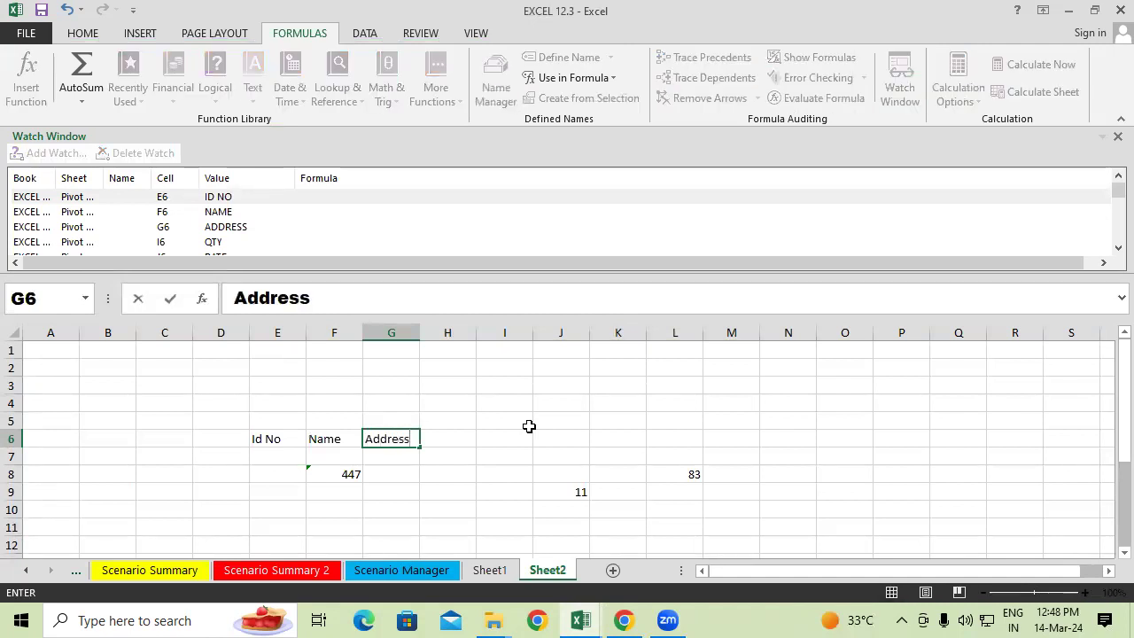
key("Return")
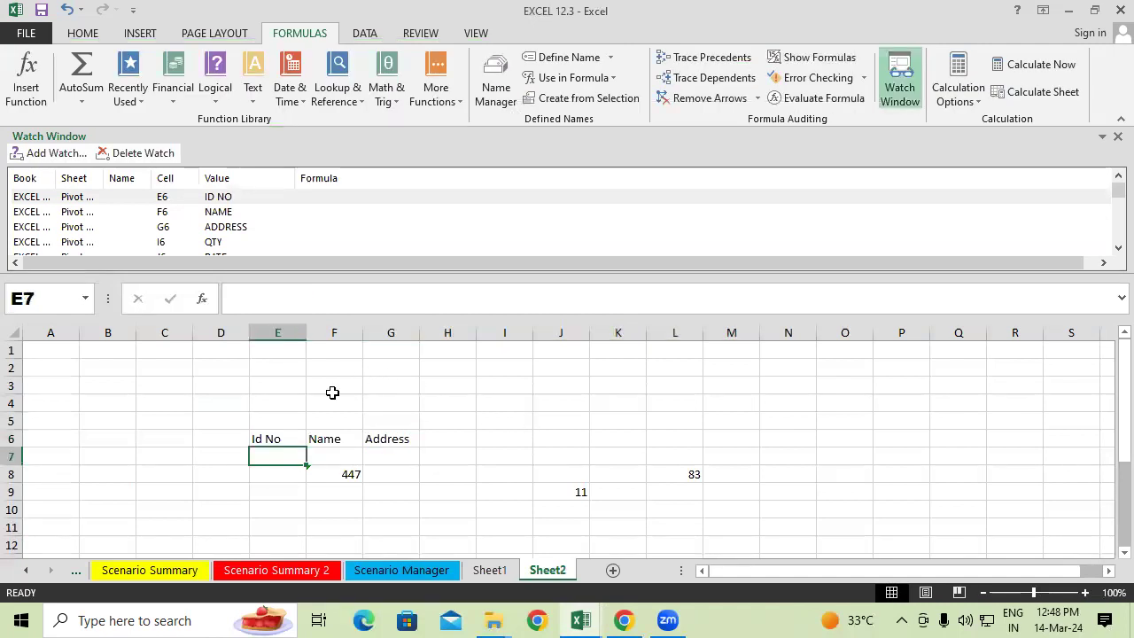
left_click_drag(271, 437, 412, 440)
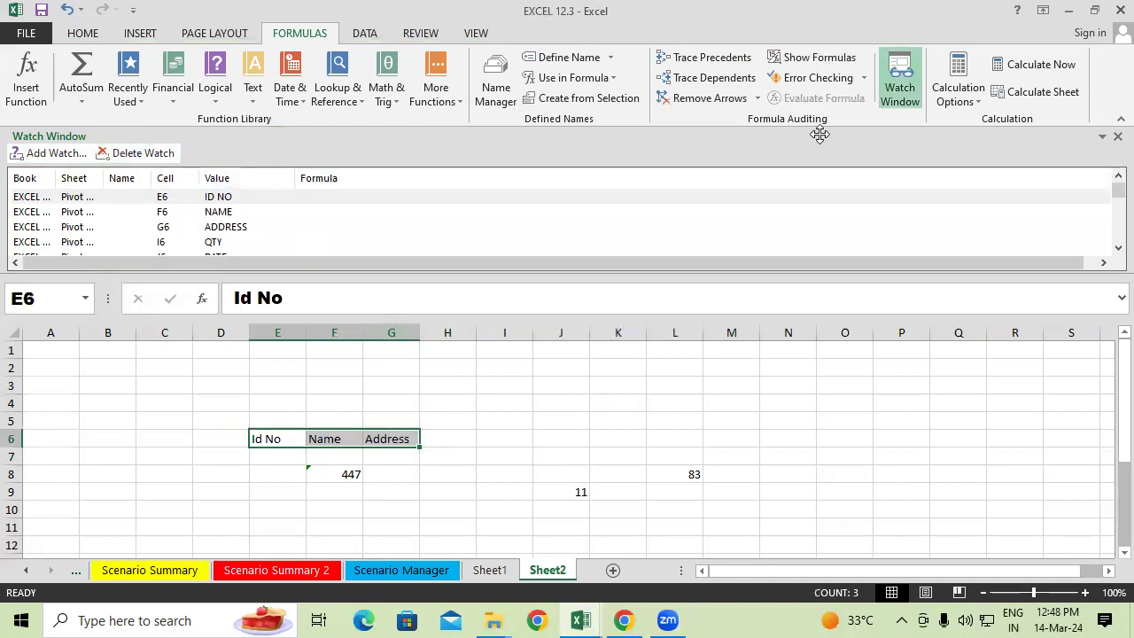
left_click(897, 73)
left_click(896, 70)
left_click(897, 71)
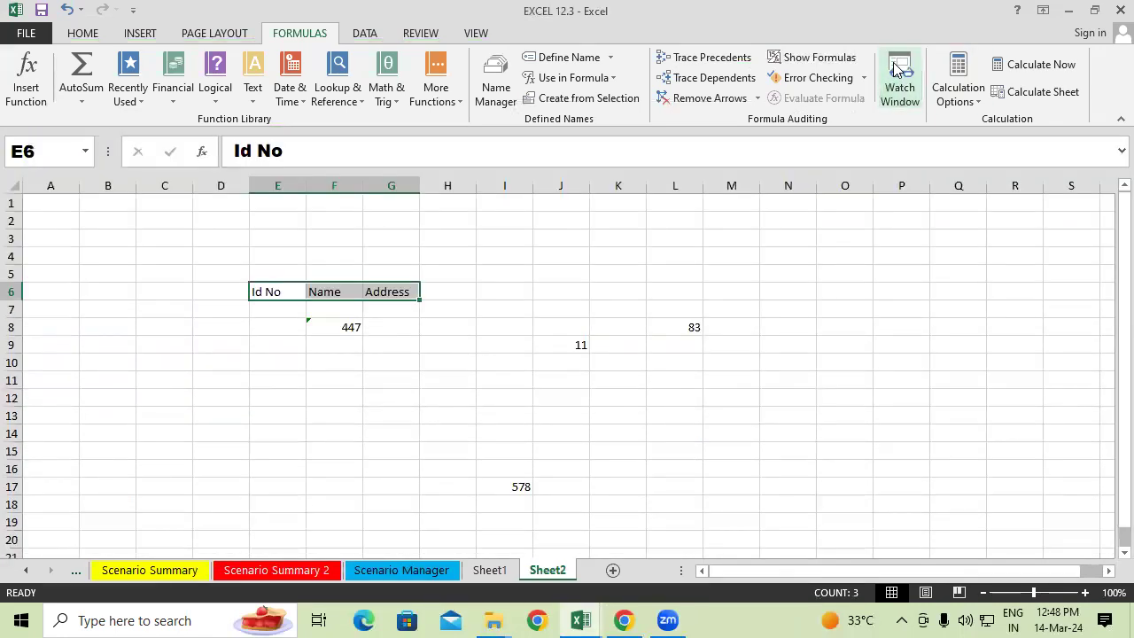
left_click(957, 101)
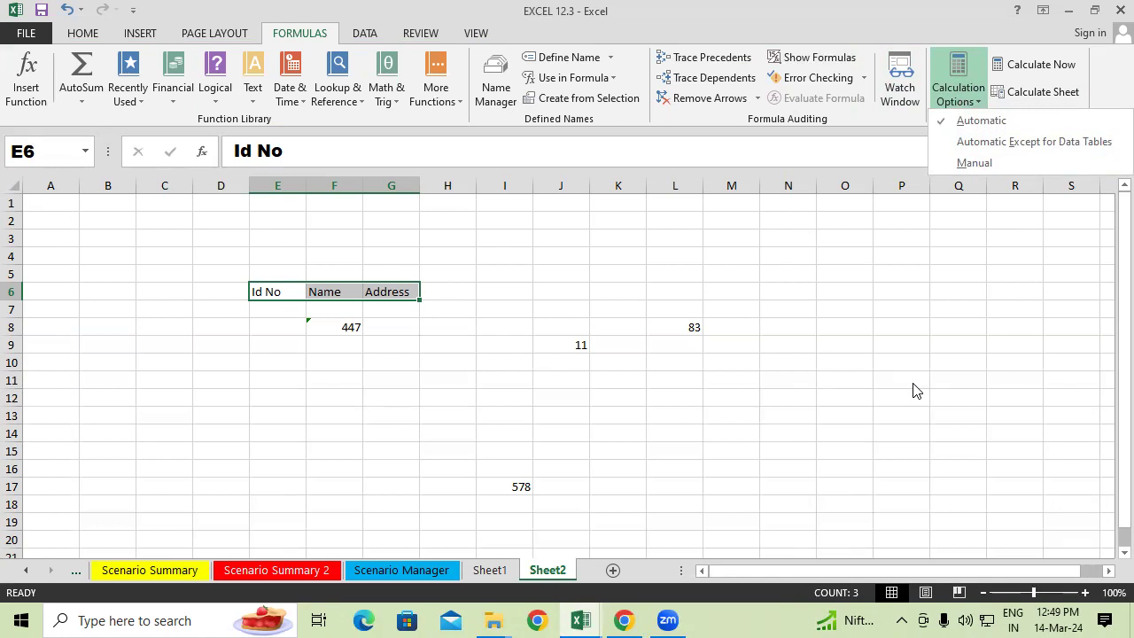
left_click(785, 344)
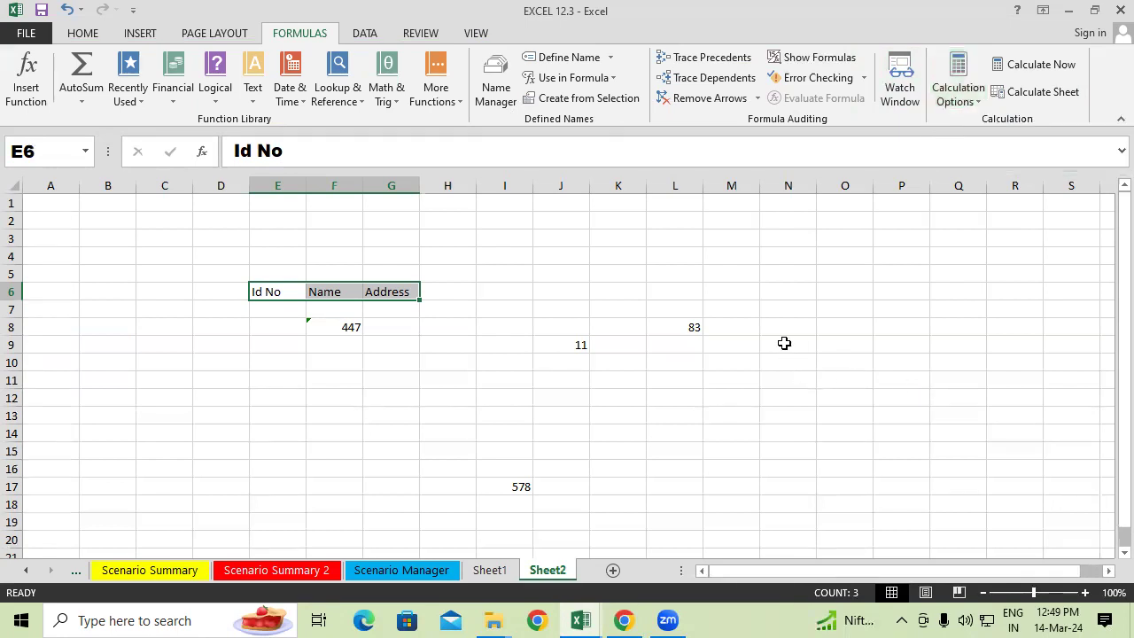
left_click(785, 343)
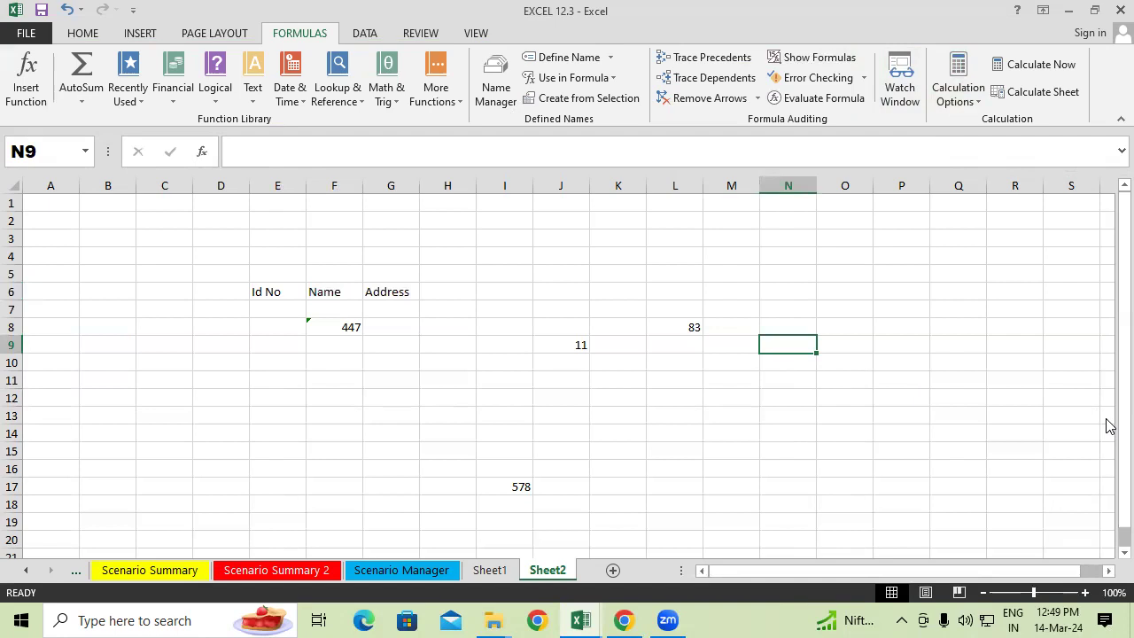
On Sheet1, select the Ashok values E7:E18 and check the =SUM(Ashok) total in C14
left_click(512, 571)
left_click(375, 483)
scroll(387, 512, "down", 1)
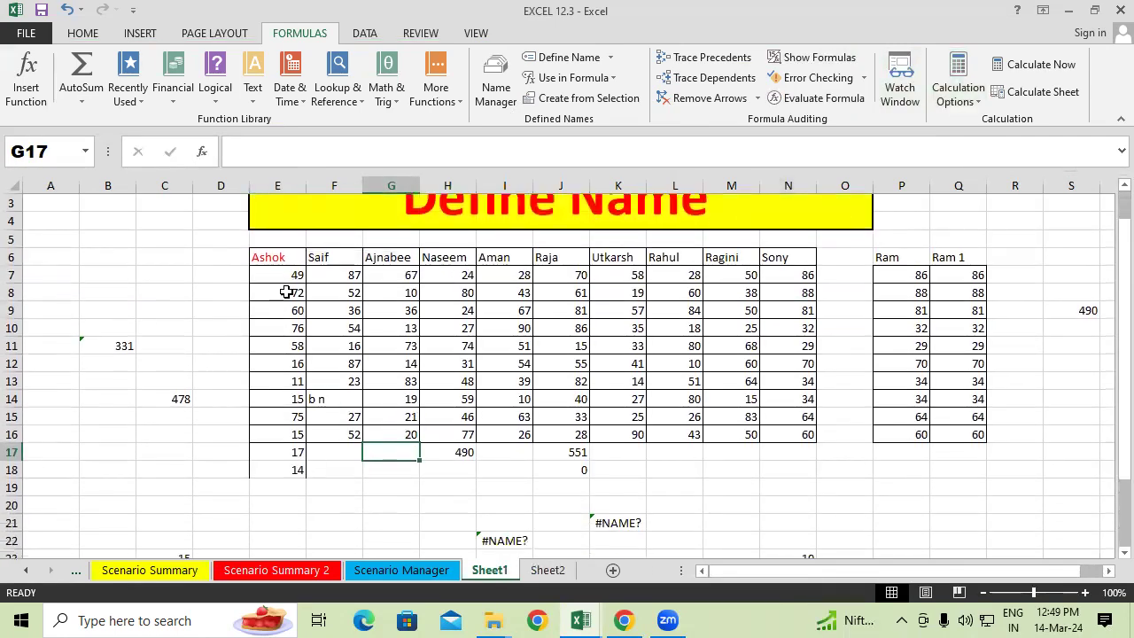
left_click_drag(287, 276, 292, 470)
left_click(175, 399)
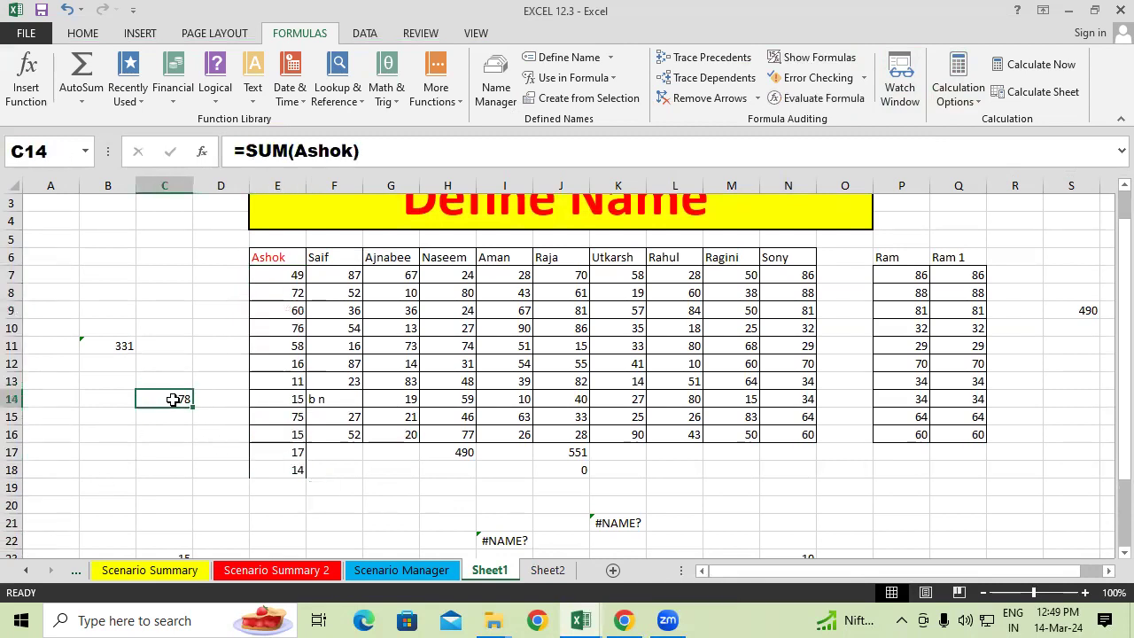
Change E18 from 14 to 10, dropping the Ashok total to 474
left_click(296, 467)
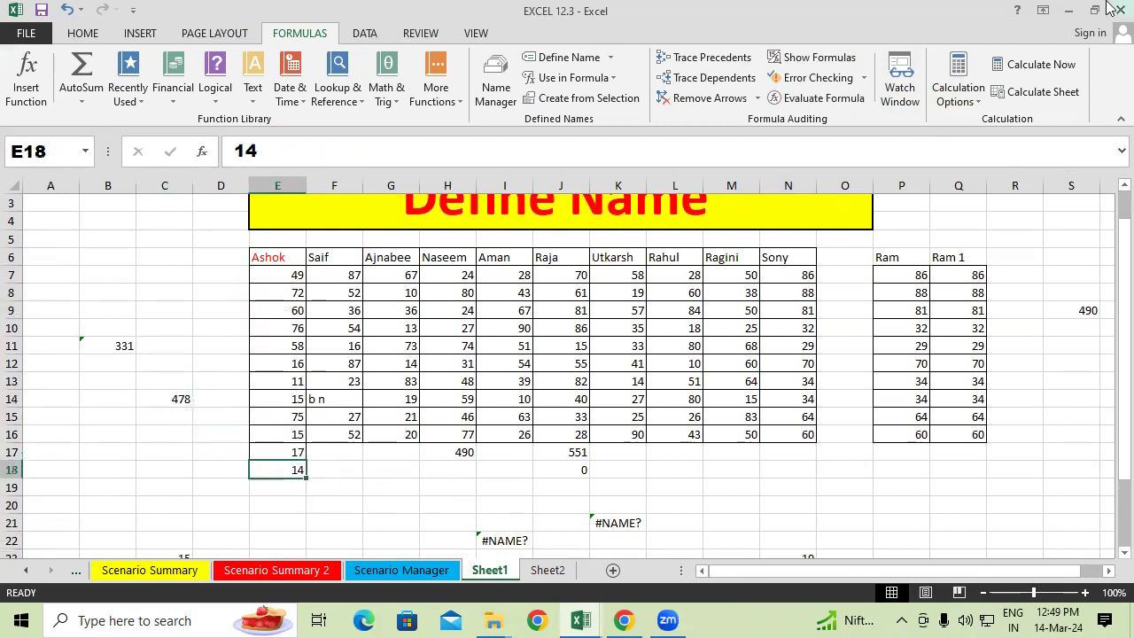
type("10")
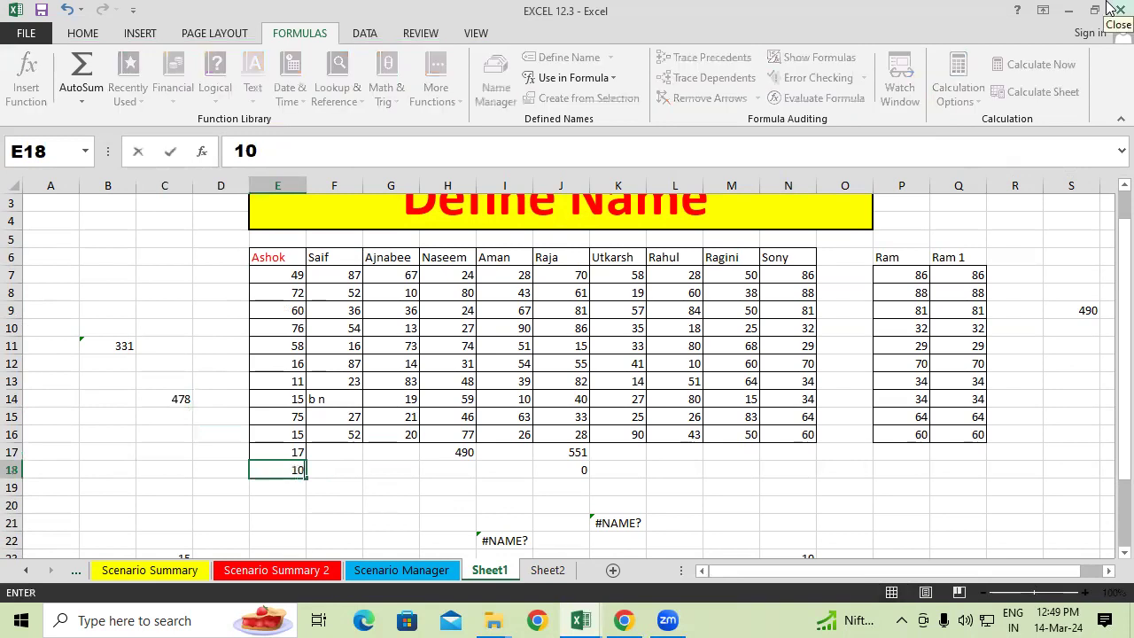
key("Return")
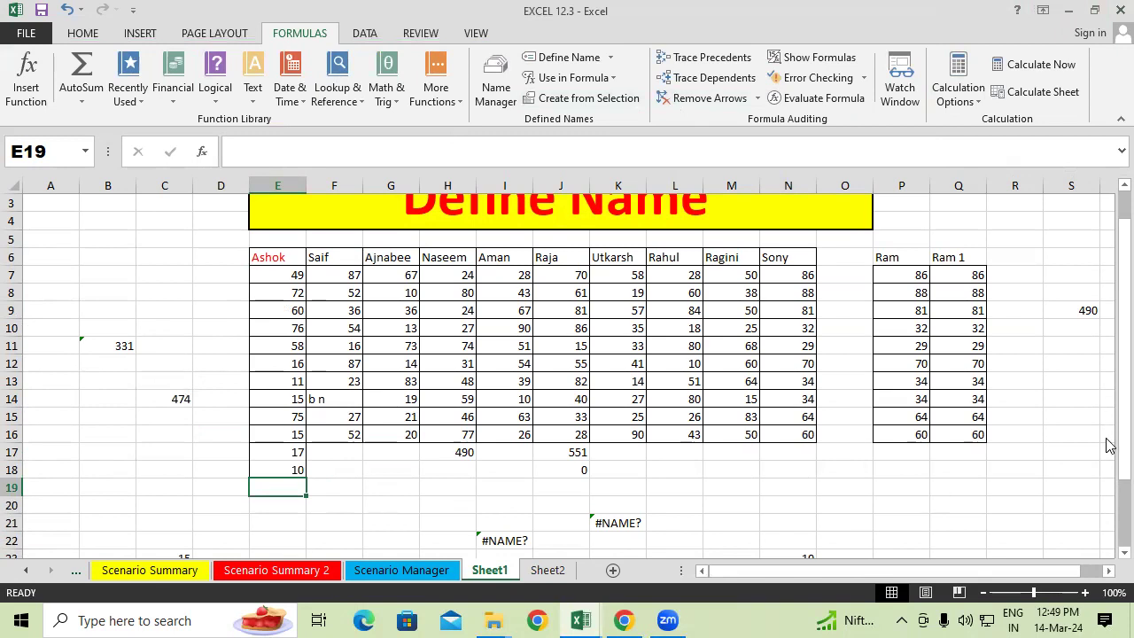
scroll(1109, 561, "down", 2)
Enter 10 in Y14 and 20 in Y15
left_click(1108, 571)
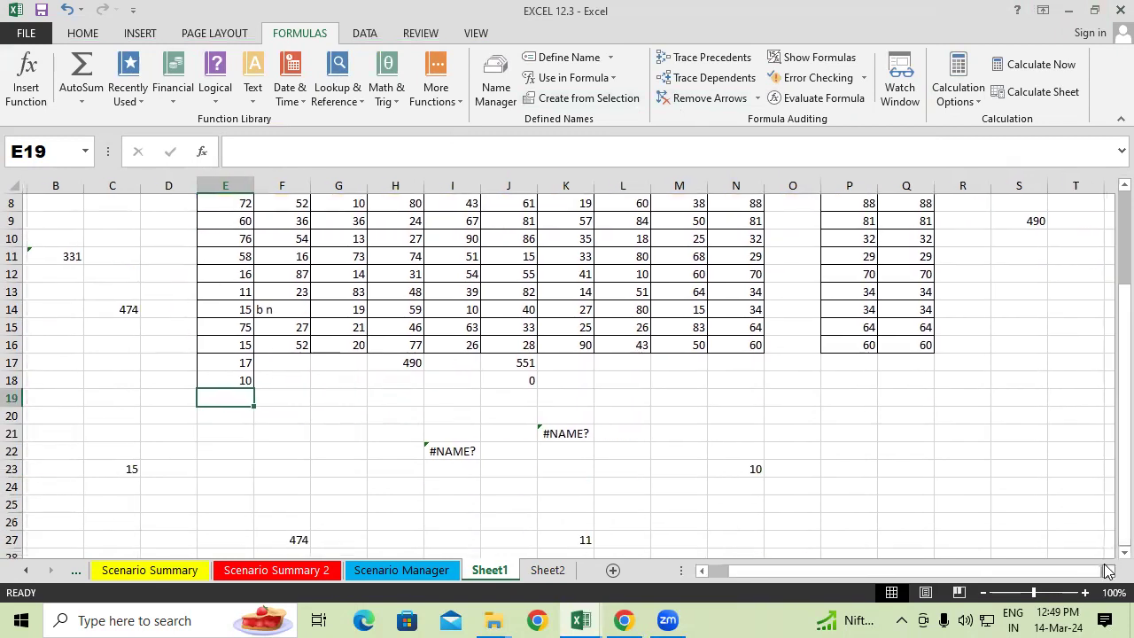
left_click_drag(1107, 571, 1108, 570)
left_click(712, 317)
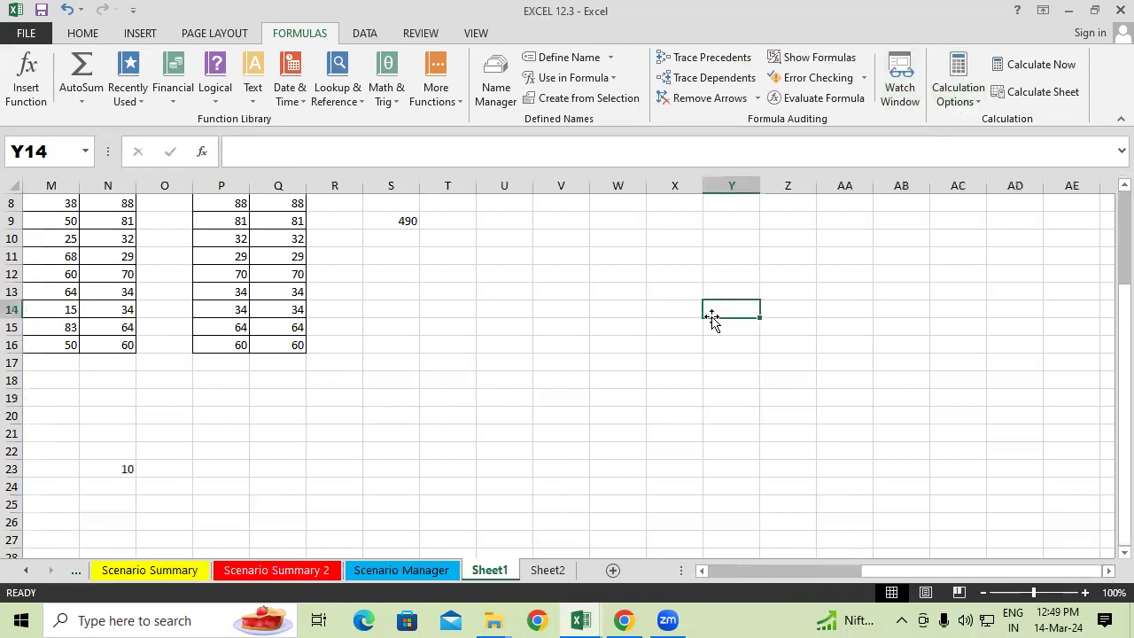
type("=")
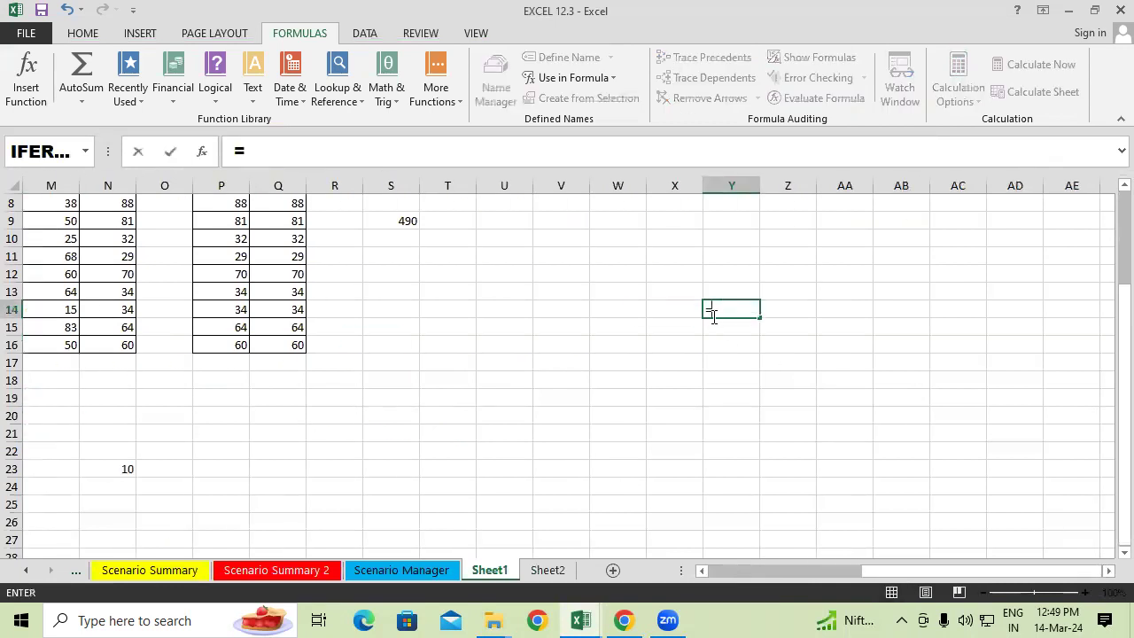
key("Escape")
type("10")
key("Return")
type("20")
key("Return")
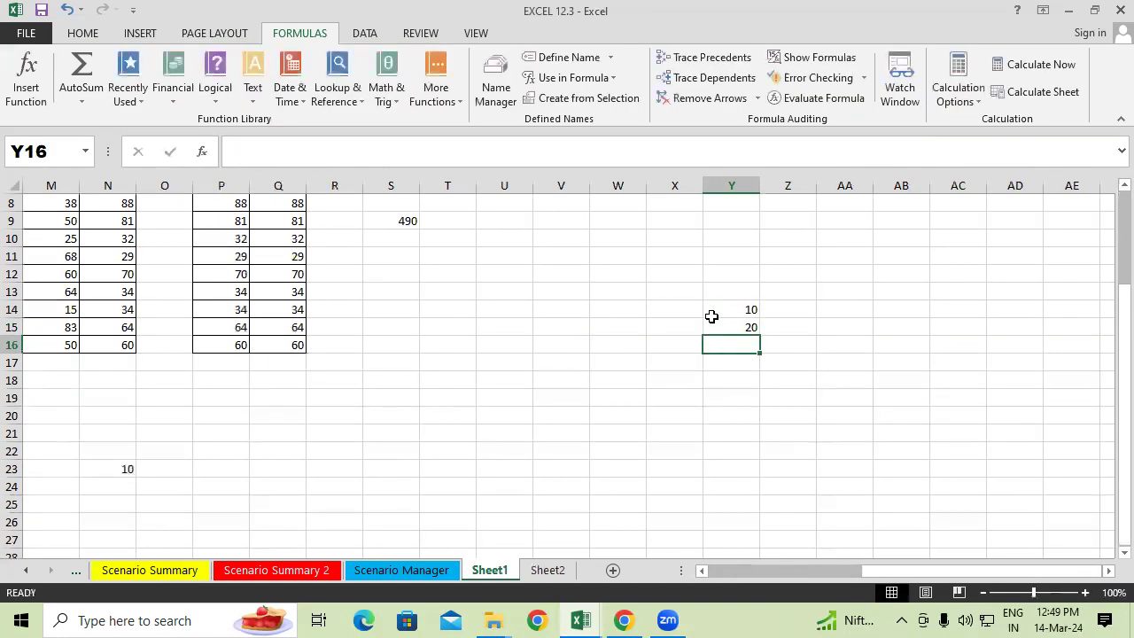
Put the formula =Y14+Y15 in Y16
type("=")
left_click(712, 312)
type("+")
left_click(712, 325)
key("Return")
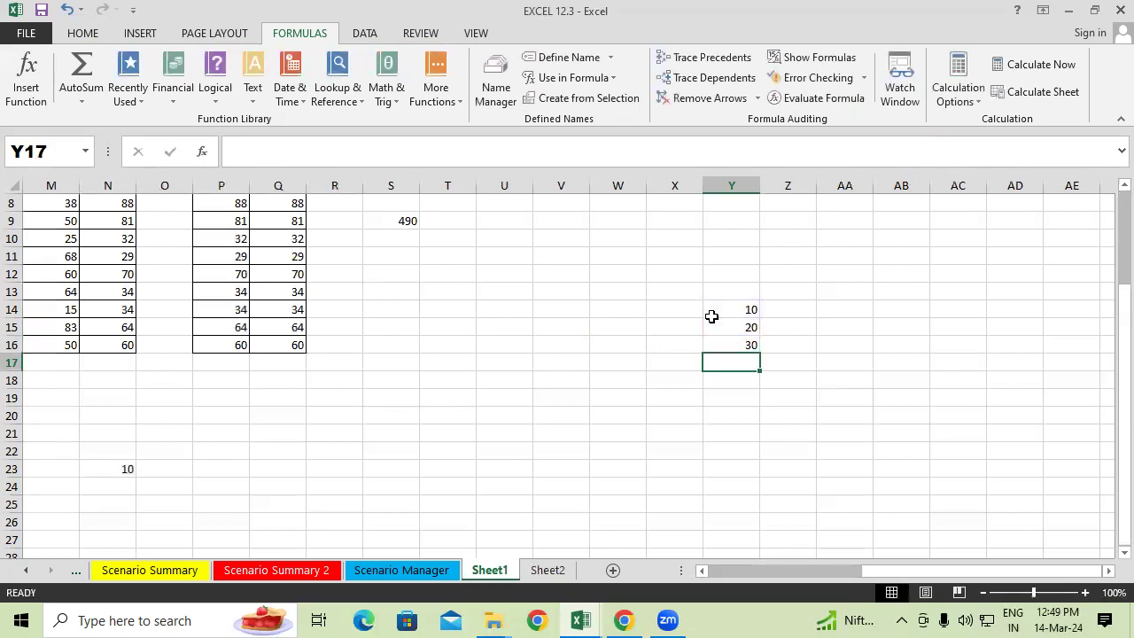
key("Up")
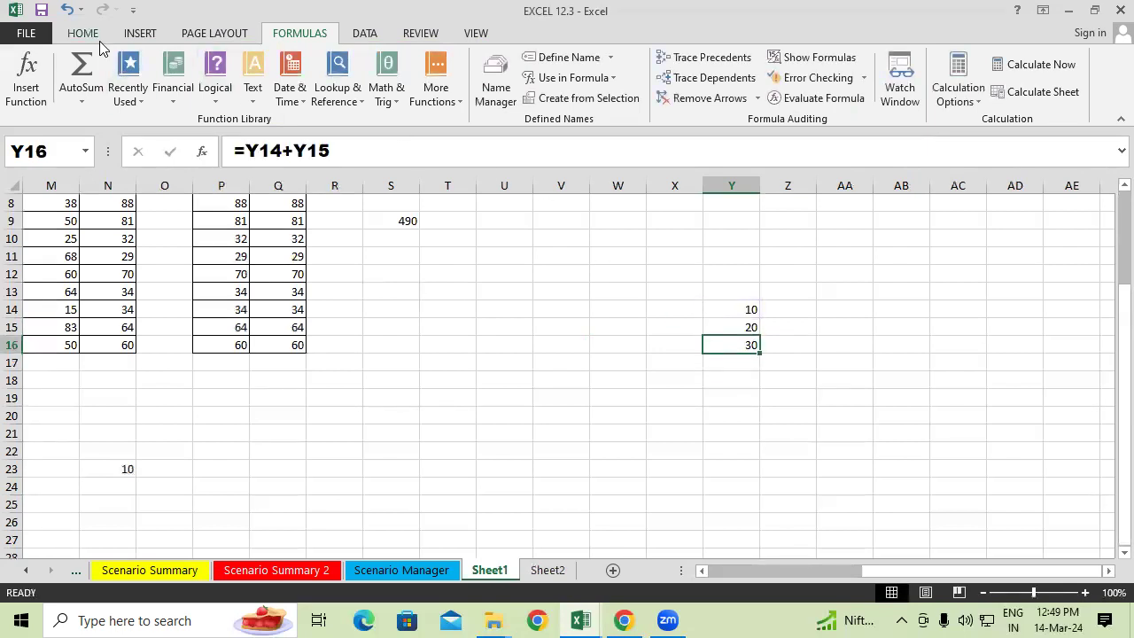
Make the Y16 total bold at 12 pt
left_click(87, 35)
left_click(90, 92)
left_click(226, 65)
left_click(702, 400)
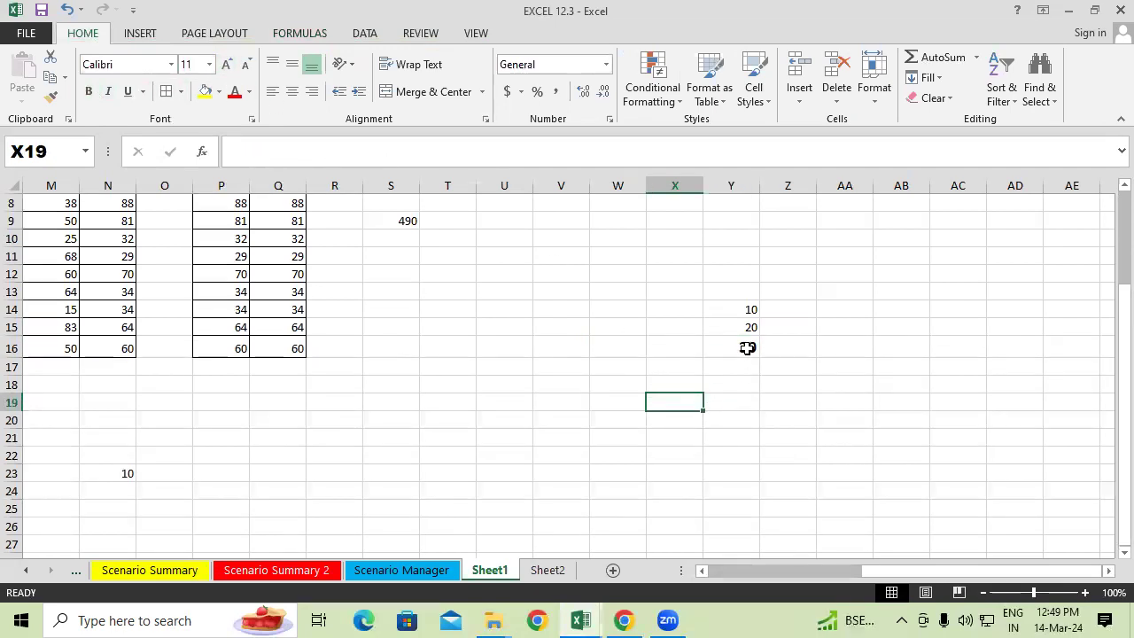
Change Y14 to 20 so the Y16 total reads 40
left_click(739, 307)
type("20")
key("Return")
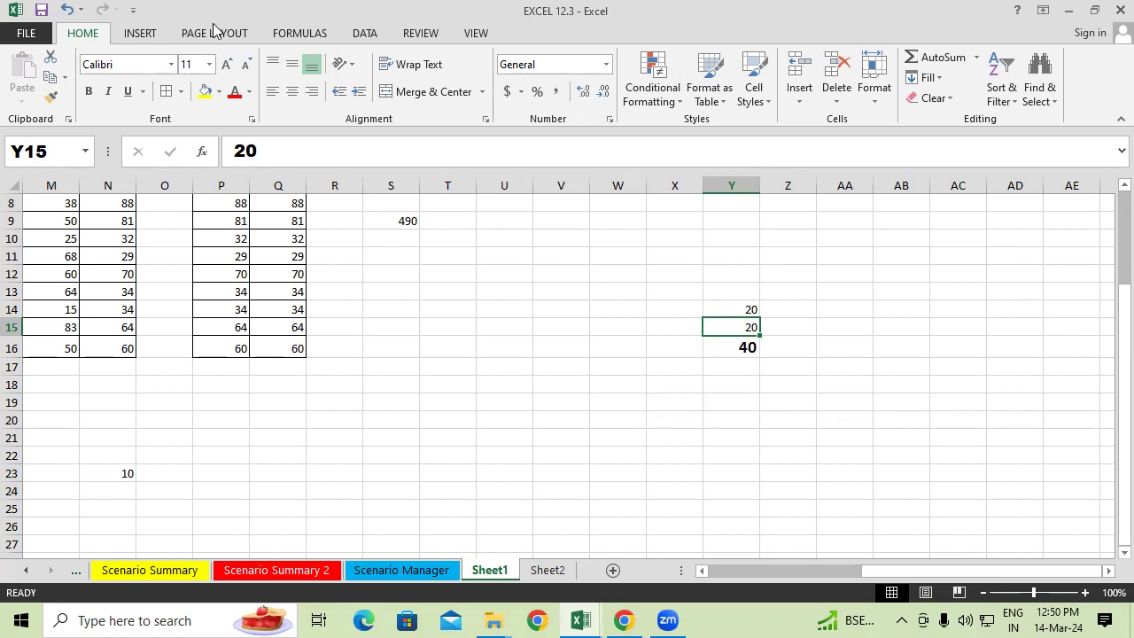
Cancel an Insert Table on Y14:Y16 and preview Calculation Options without changing them
left_click(140, 33)
left_click(150, 75)
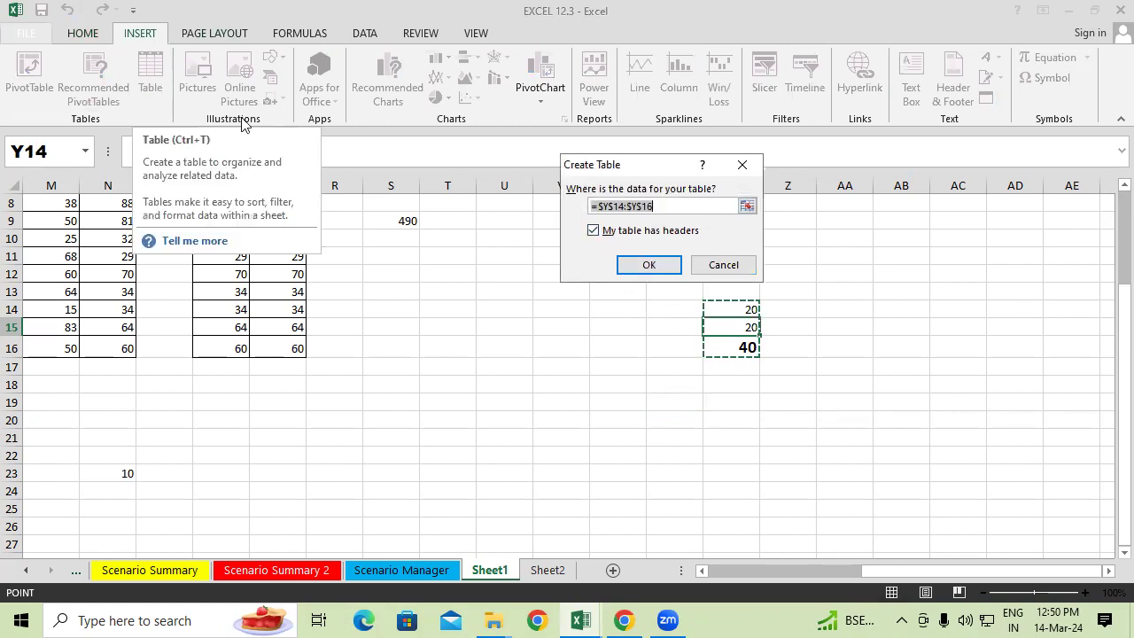
left_click(743, 165)
left_click(805, 206)
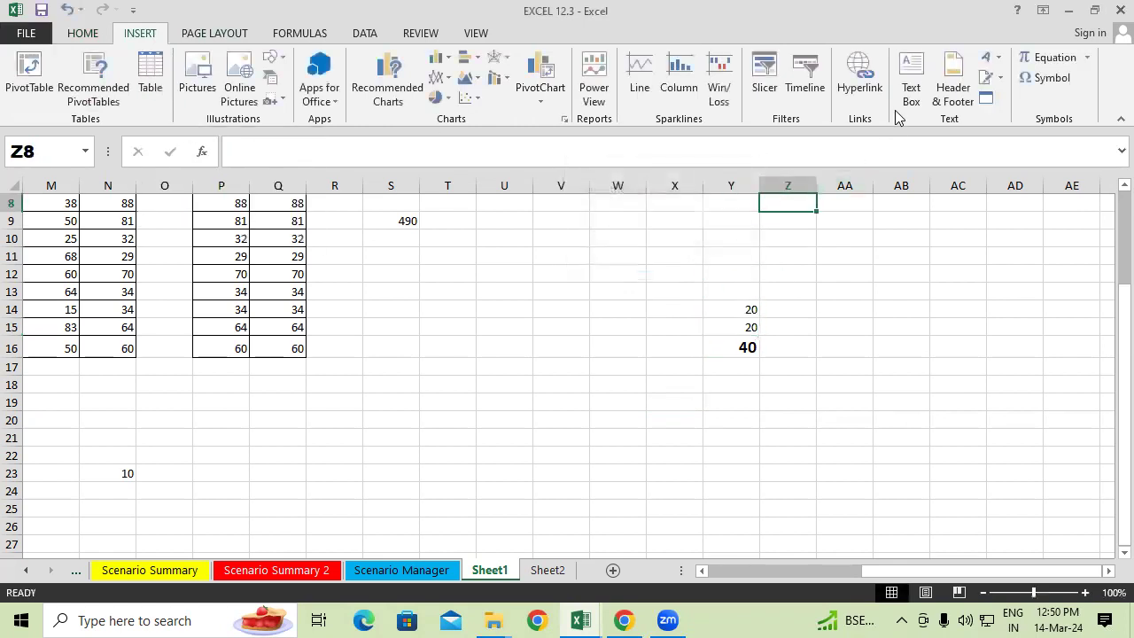
left_click(300, 34)
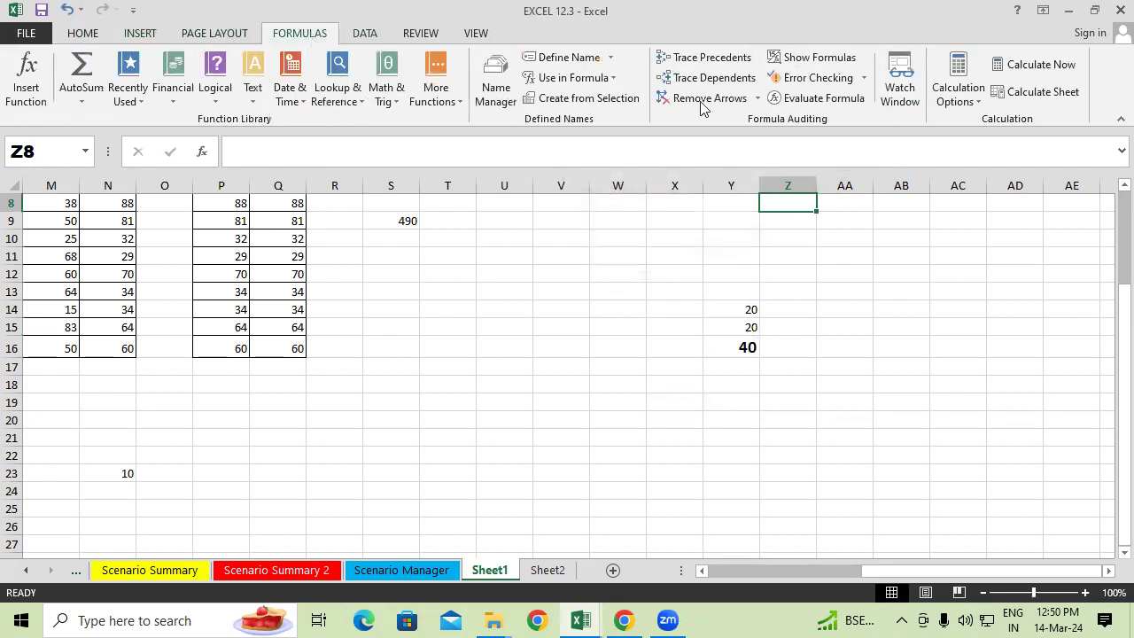
left_click(958, 89)
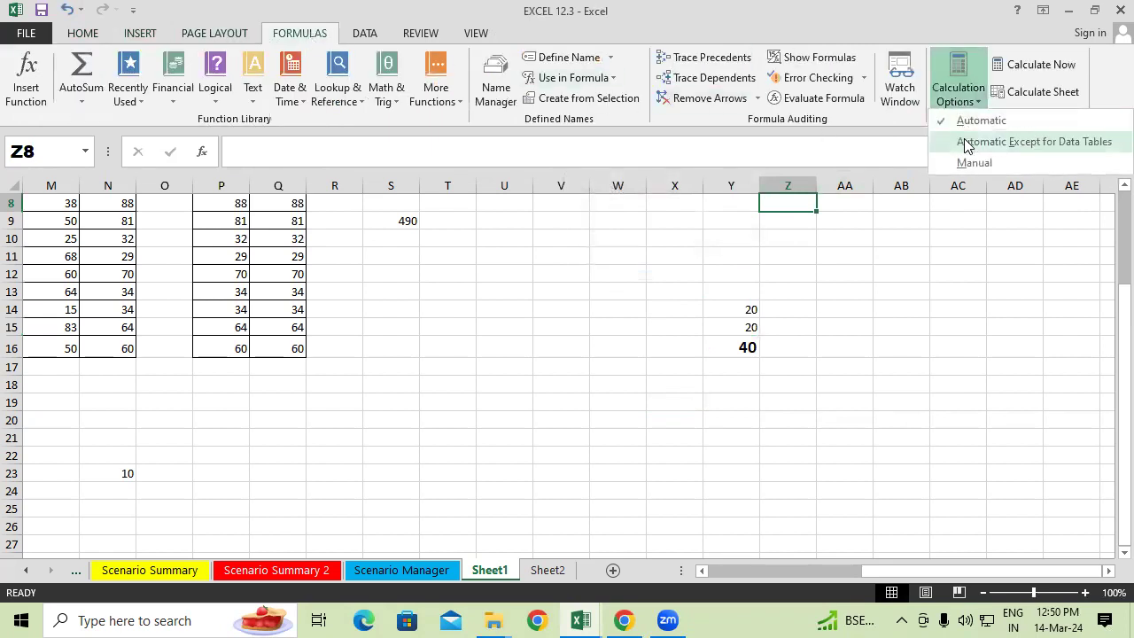
left_click(966, 143)
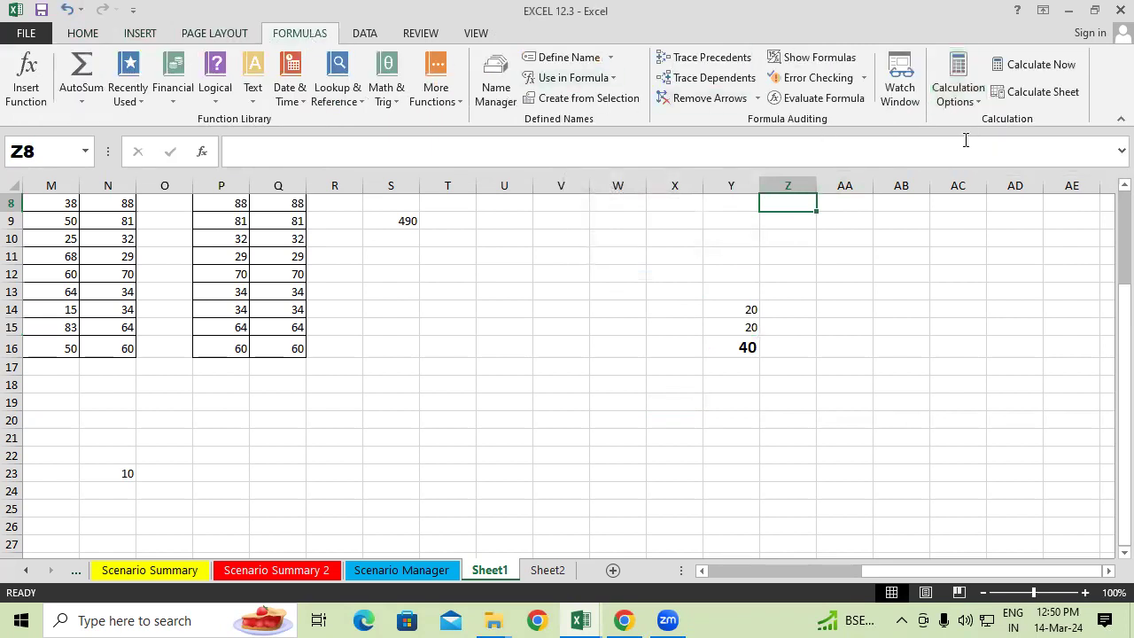
Enter 10 in Y14 so the Y16 total recalculates automatically
left_click(724, 311)
type("10")
key("Return")
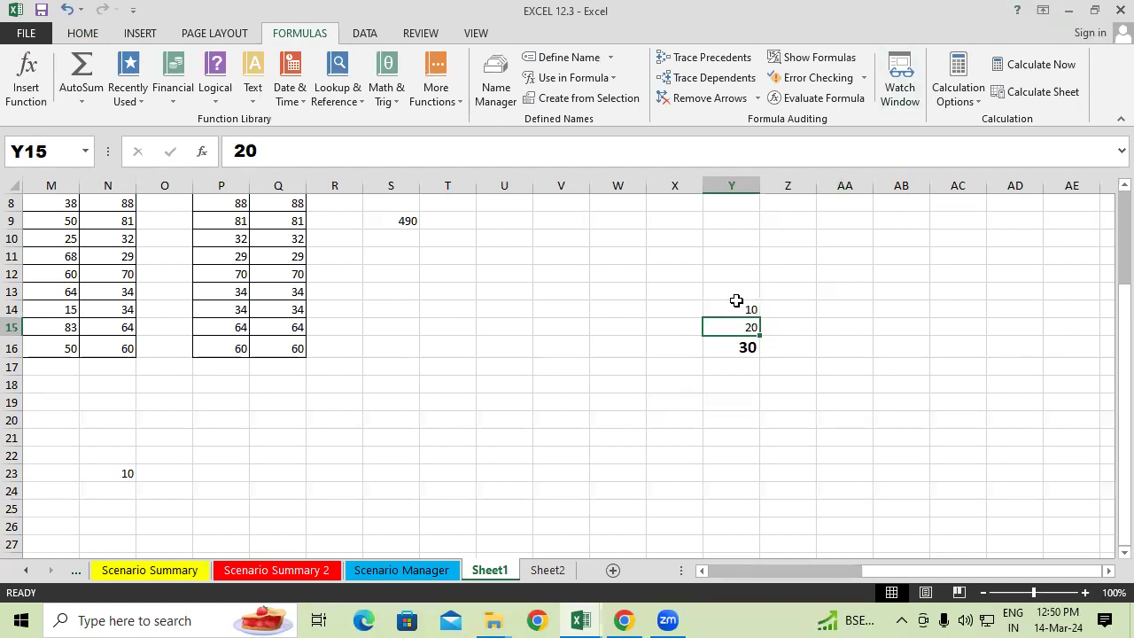
Set Calculation Options to Manual with Y14:Y16 selected
left_click_drag(734, 304, 739, 337)
left_click(959, 88)
left_click(970, 167)
left_click(833, 329)
left_click(747, 310)
left_click(749, 327)
Enter 20 in Y14, leaving Y16 at 30, and confirm calculation shows Manual
left_click(750, 310)
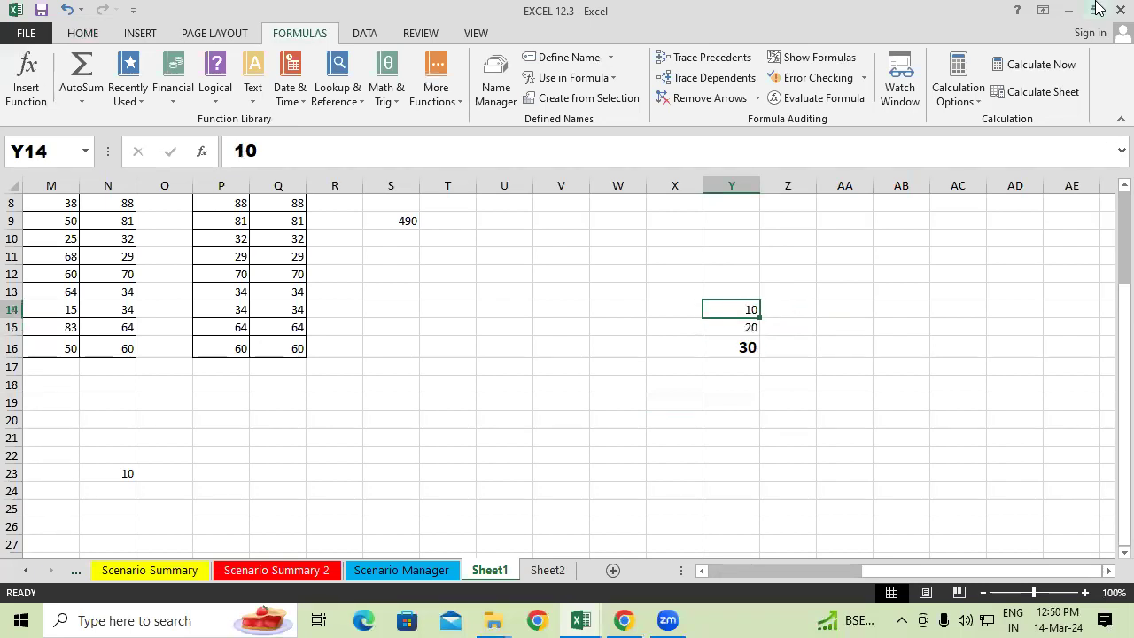
type("20")
key("Return")
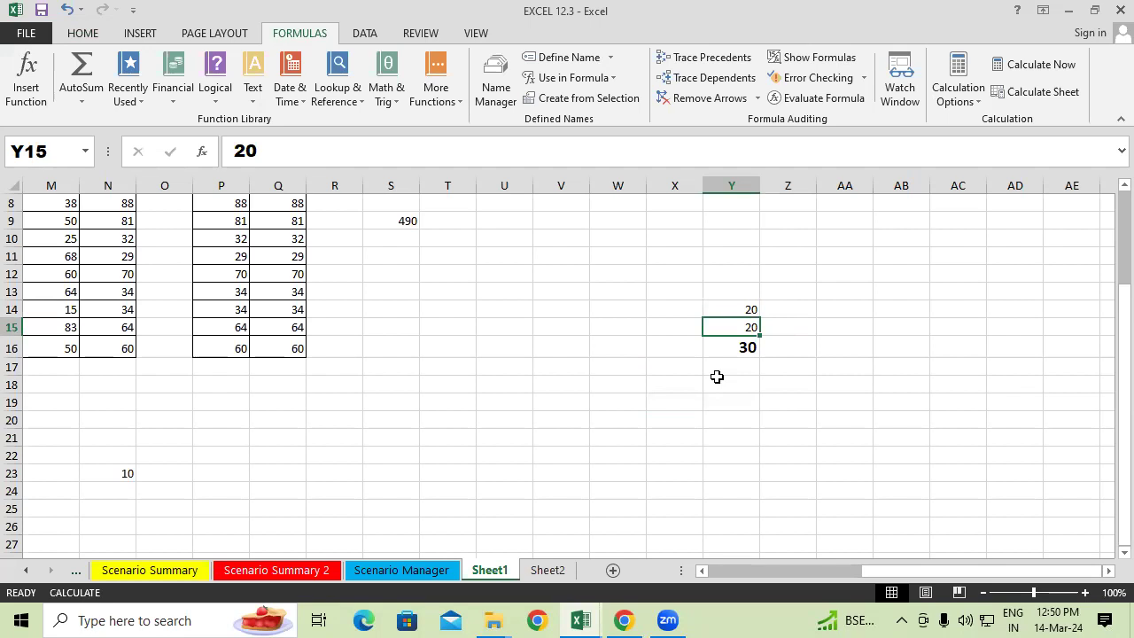
left_click(942, 112)
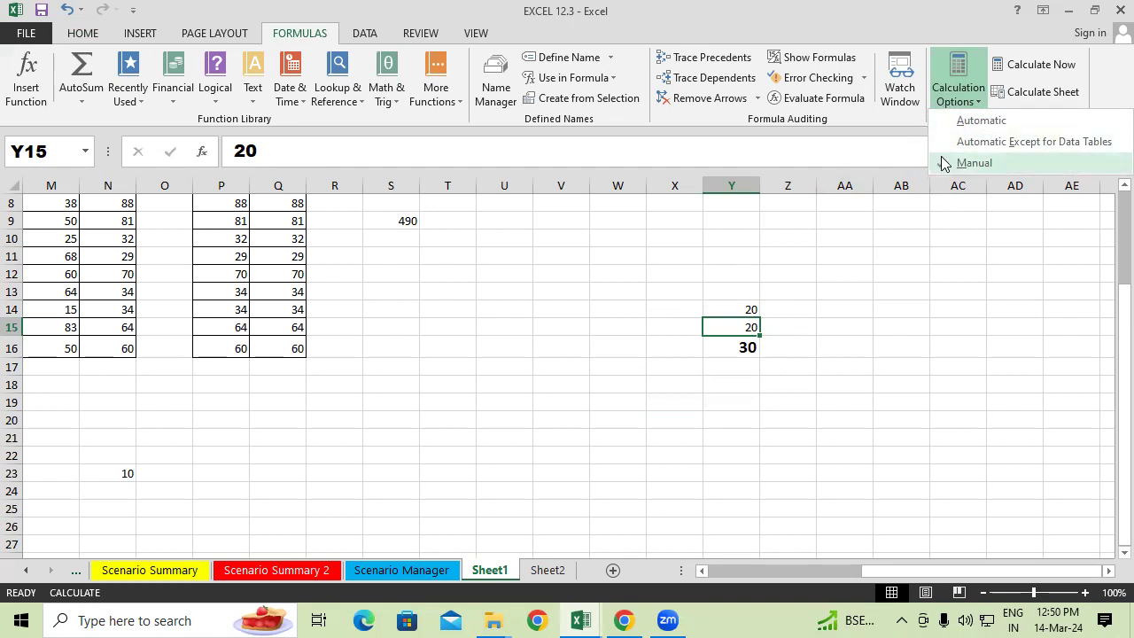
Confirm calculation is still set to Manual
left_click(815, 261)
left_click(955, 93)
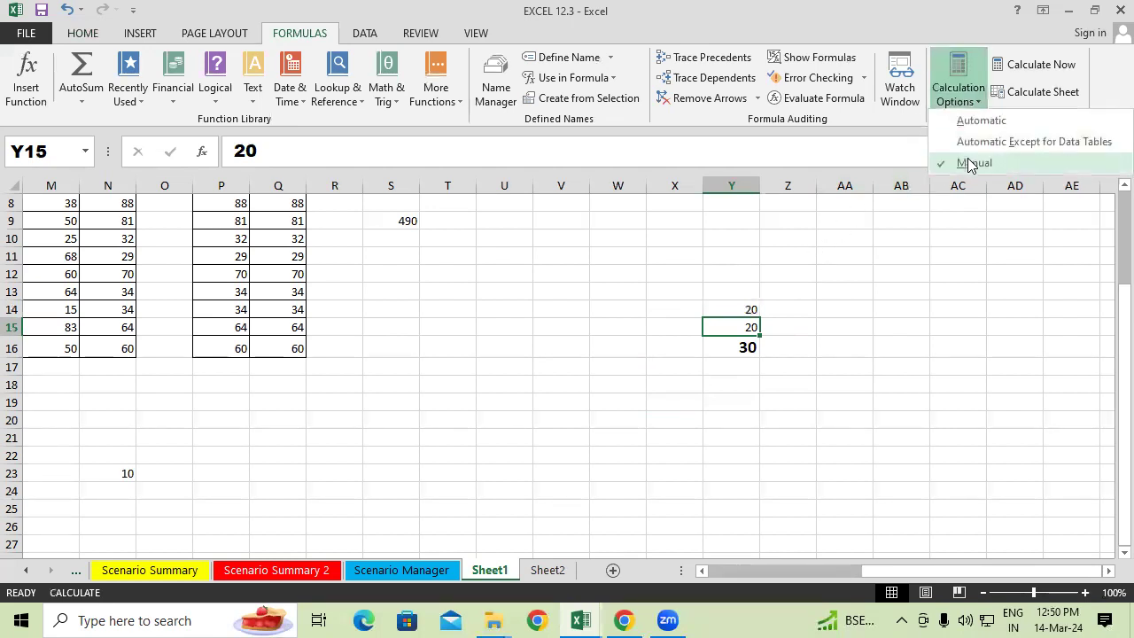
left_click(926, 232)
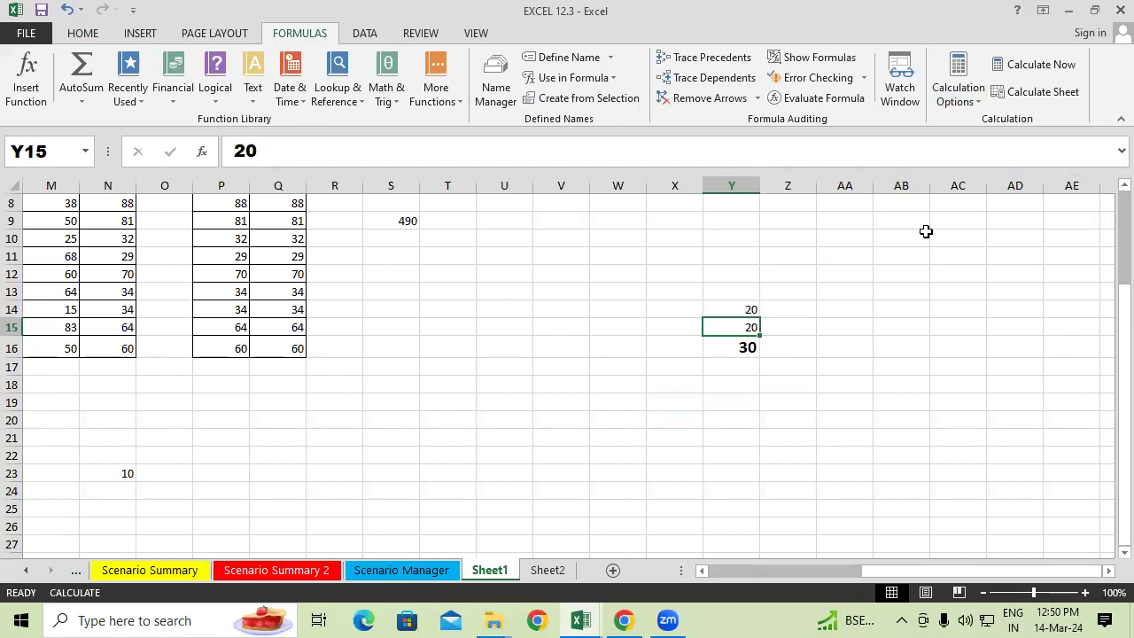
Type 1 and 2 in AA14:AA15 and fill the series down to AA24
key("Right")
key("Right")
key("Up")
type("1")
key("Return")
type("2")
key("Return")
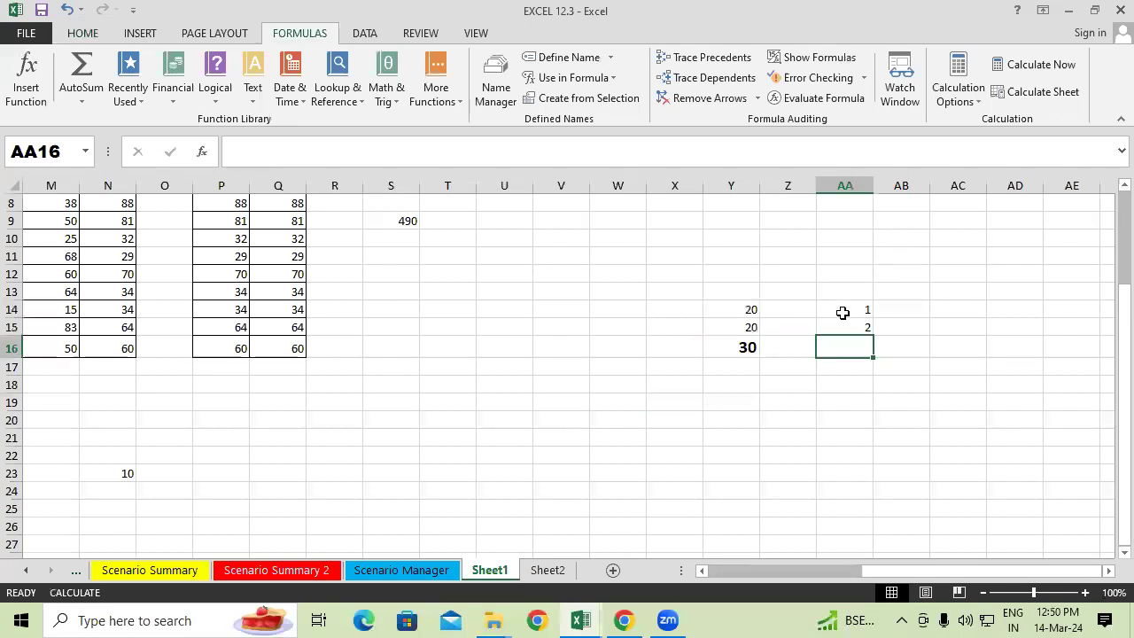
mouse_move(842, 312)
left_mouse_down()
mouse_move(881, 447)
mouse_move(881, 493)
left_mouse_up()
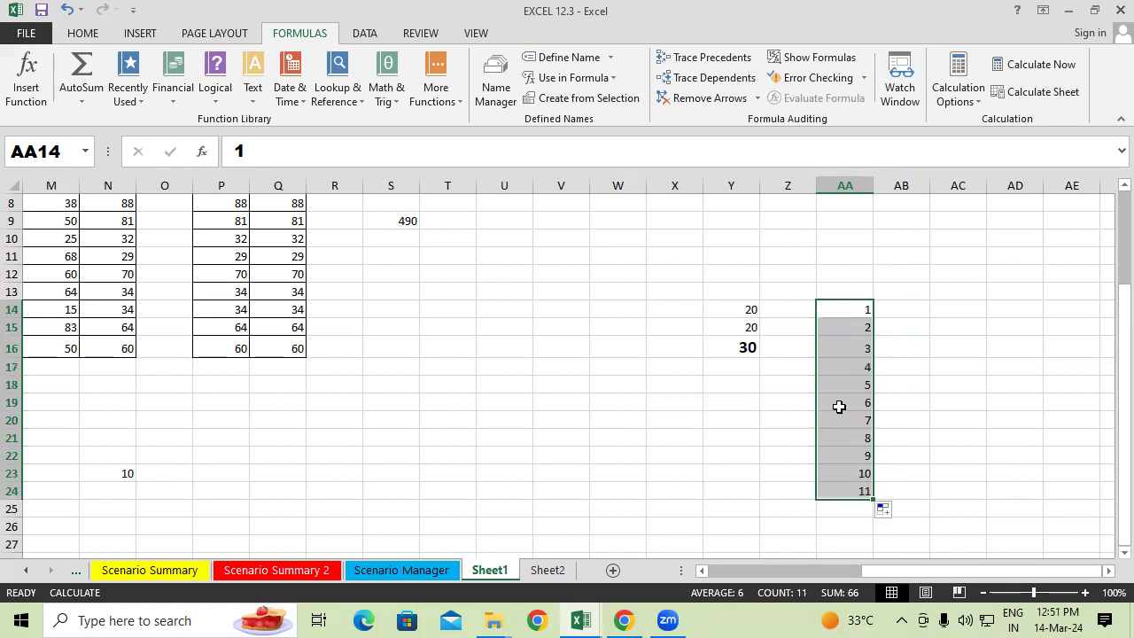
Scroll back and select E17:N20 below the score table
scroll(344, 436, "up", 1)
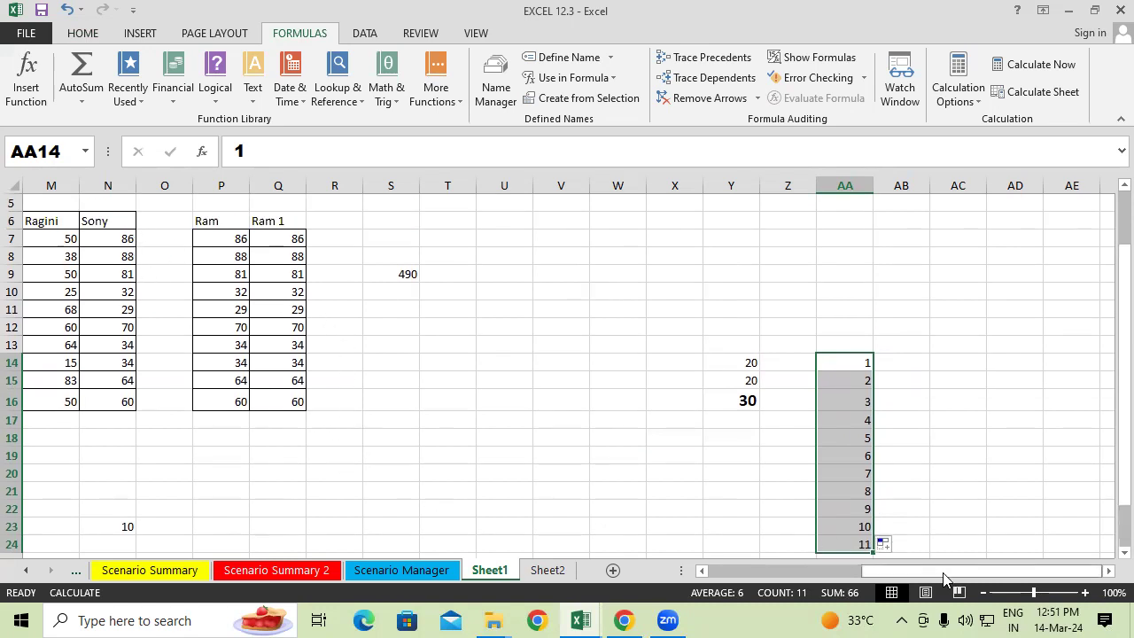
left_click_drag(933, 570, 777, 570)
left_click_drag(293, 420, 780, 478)
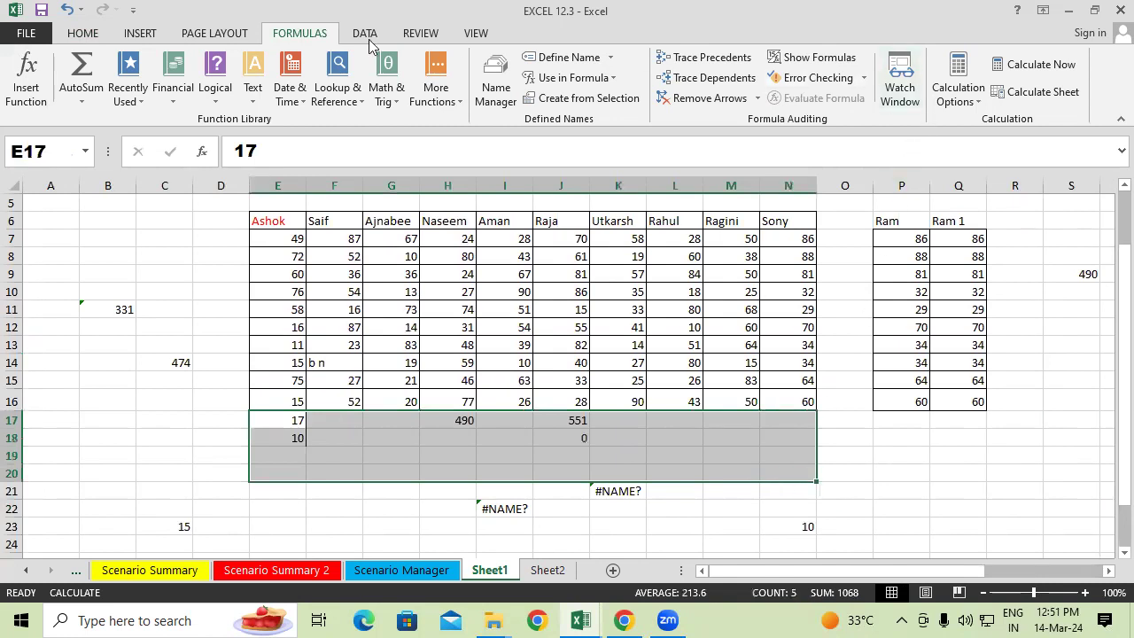
Clear the old values from E17:N20
left_click(67, 35)
left_click(930, 98)
left_click(939, 119)
AutoSum E17 as =SUM(E7:E16)
left_click(299, 414)
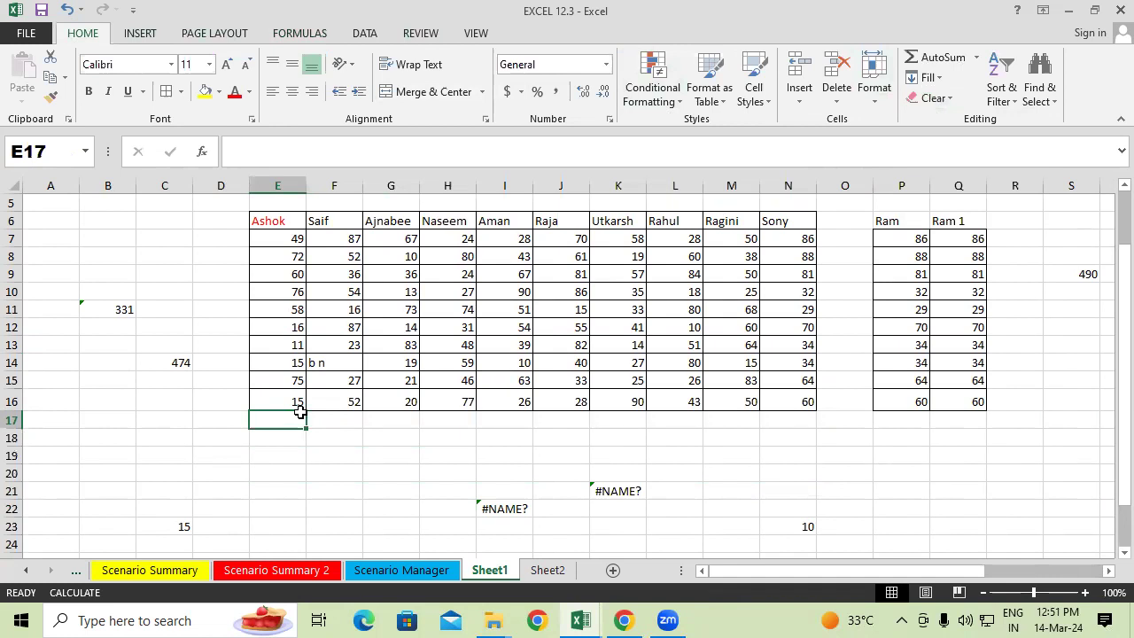
key("alt+equal")
key("Return")
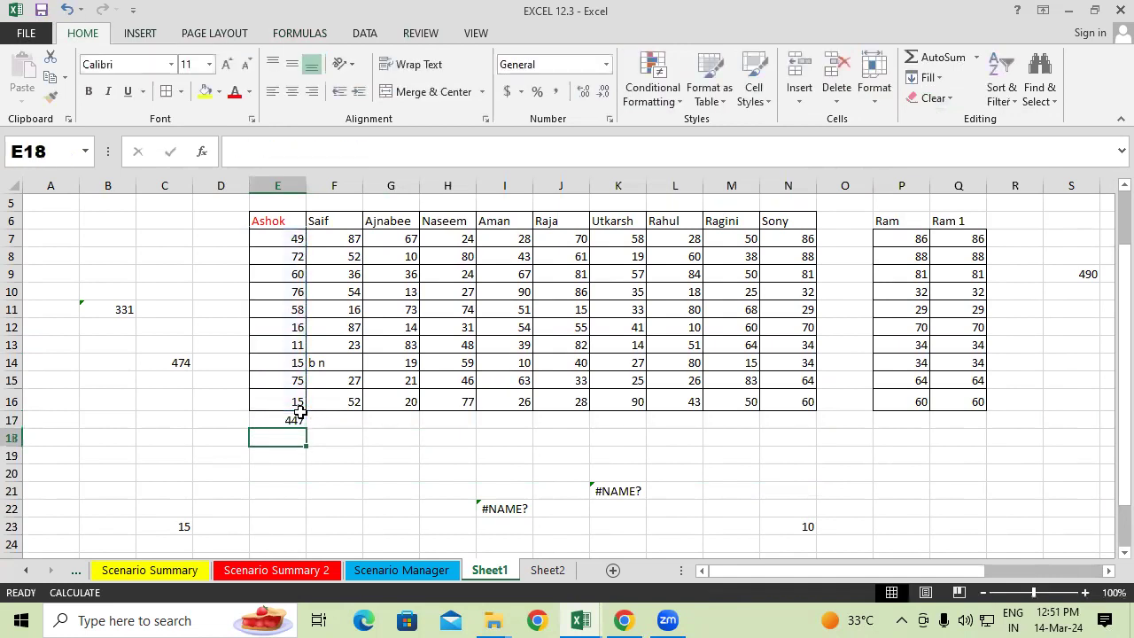
left_click(271, 406)
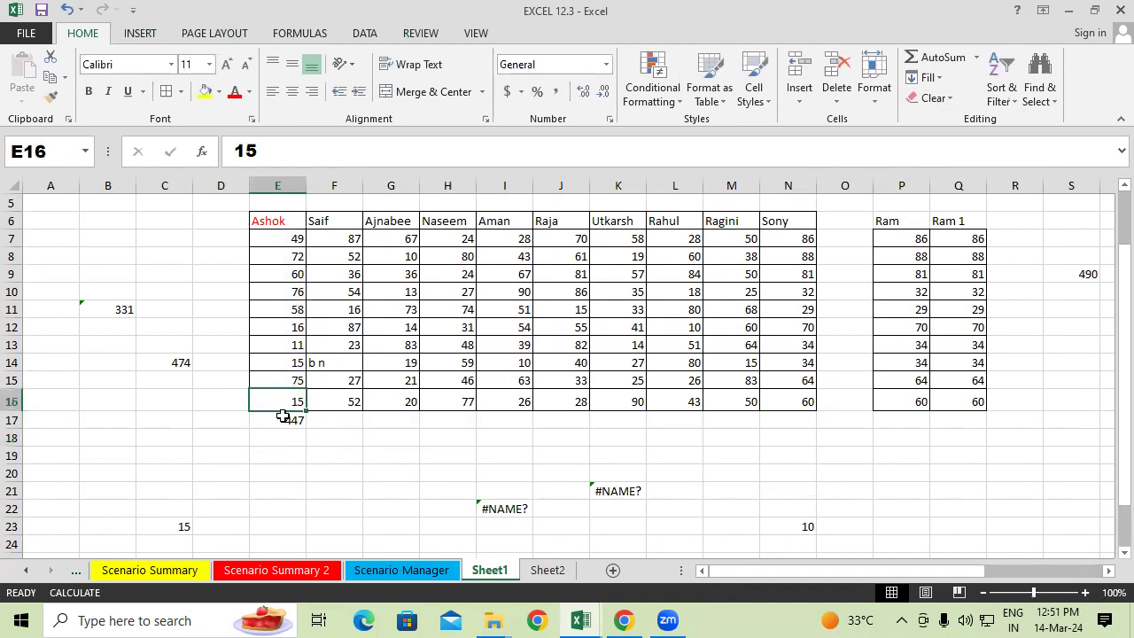
left_click(283, 416)
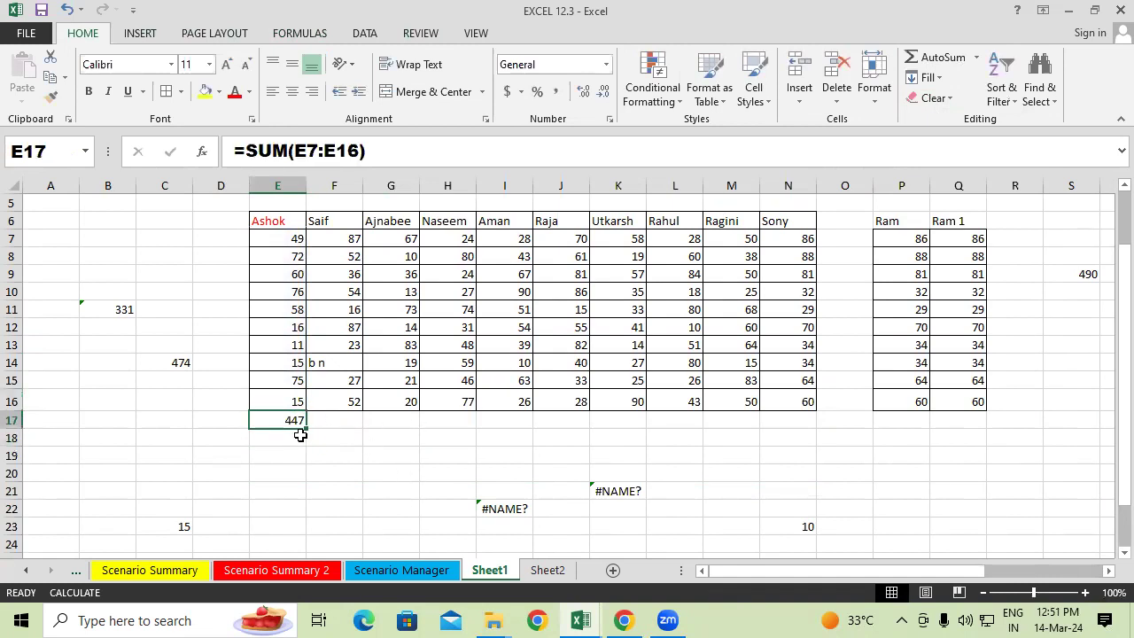
Fill the SUM formula across E17:N17, each total showing 447
left_click_drag(307, 429, 802, 427)
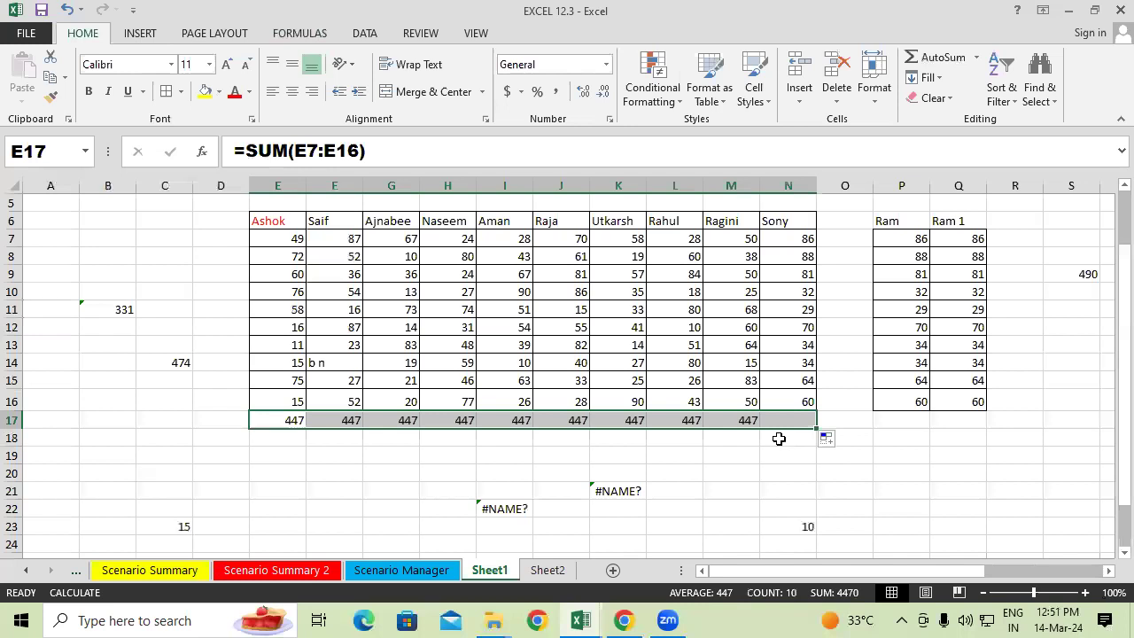
left_click(669, 467)
left_click_drag(292, 416, 793, 413)
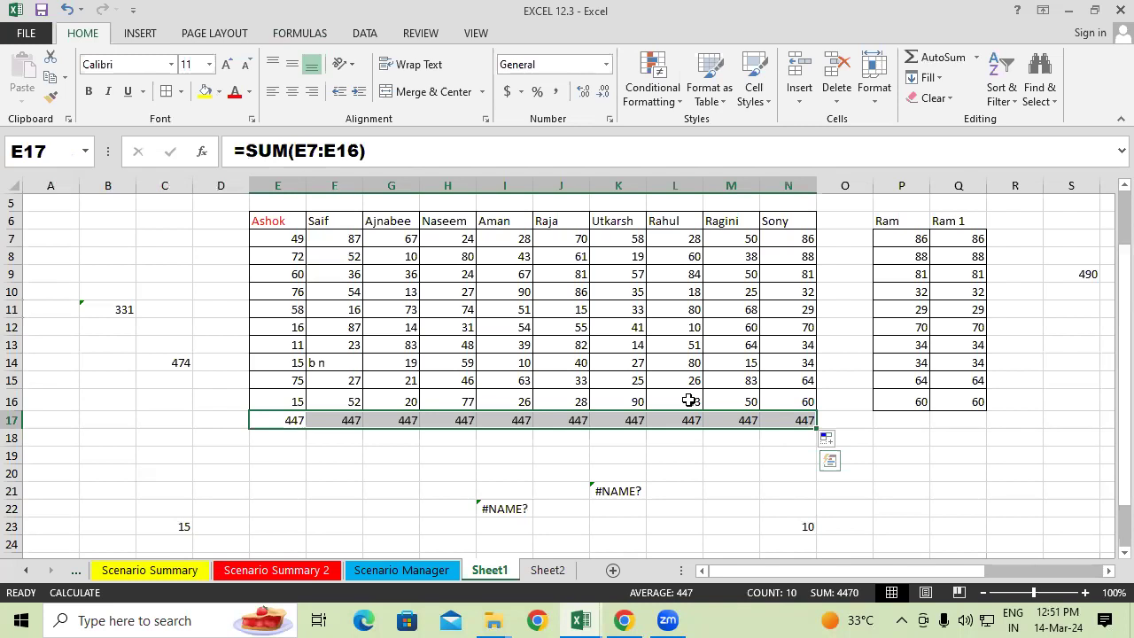
left_click(678, 470)
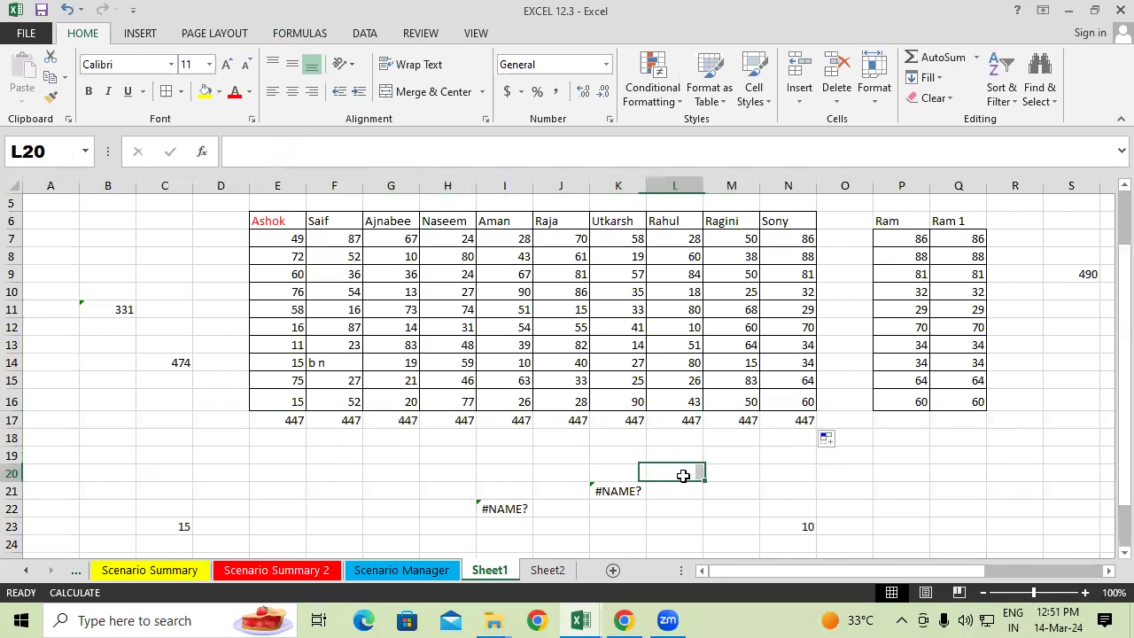
scroll(612, 448, "down", 2)
scroll(509, 416, "down", 3)
scroll(510, 415, "down", 4)
Enter =RANDBETWEEN(20,60) in cell F40
left_click(305, 327)
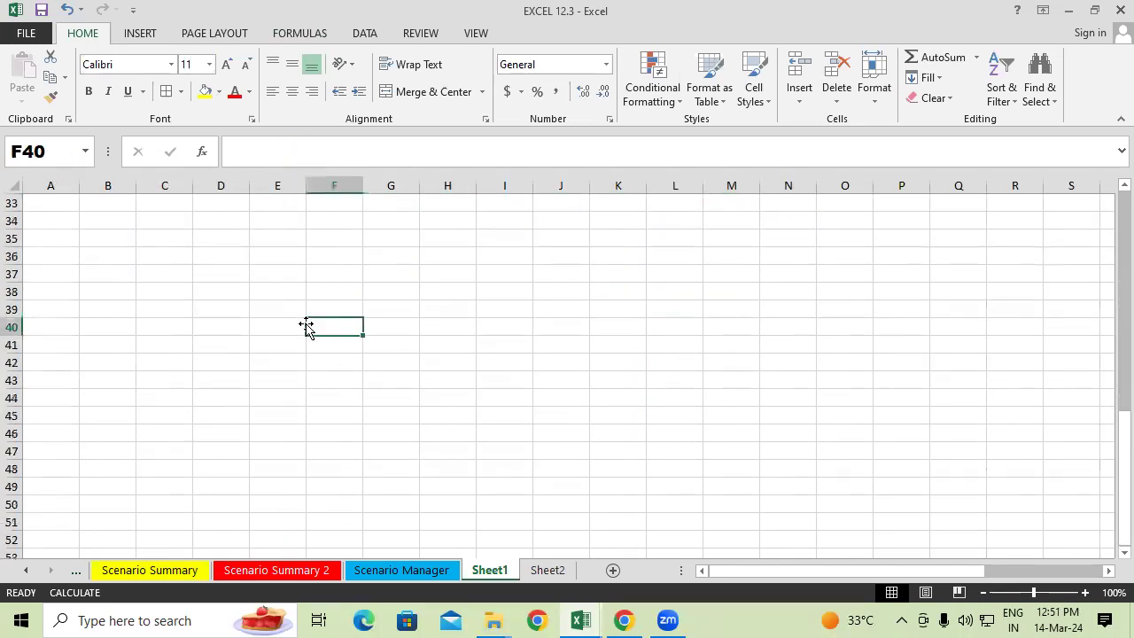
type("=ra")
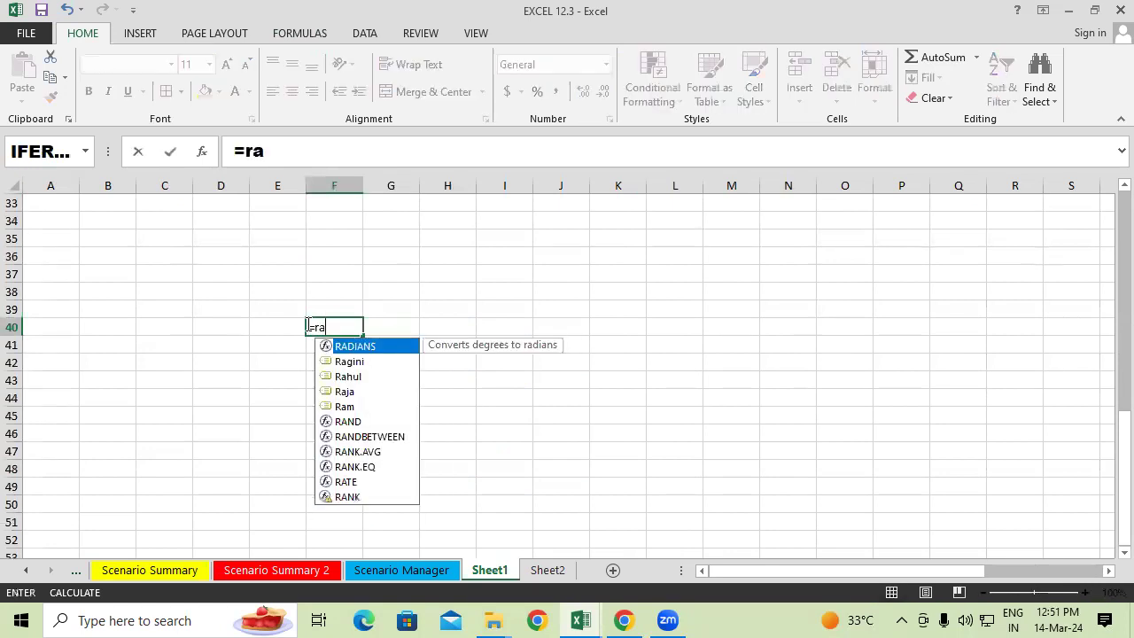
type("nd")
key("Down")
key("Tab")
type("20,6")
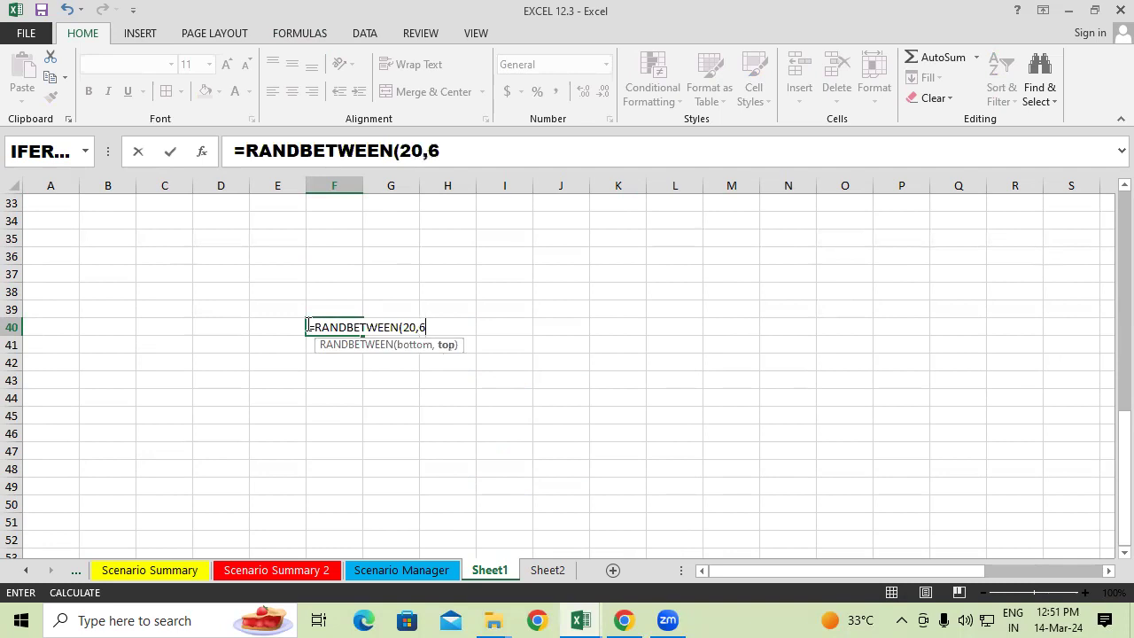
type("0")
key("Return")
Fill F40's RANDBETWEEN formula down to row 49 and across to column M
scroll(306, 324, "down", 1)
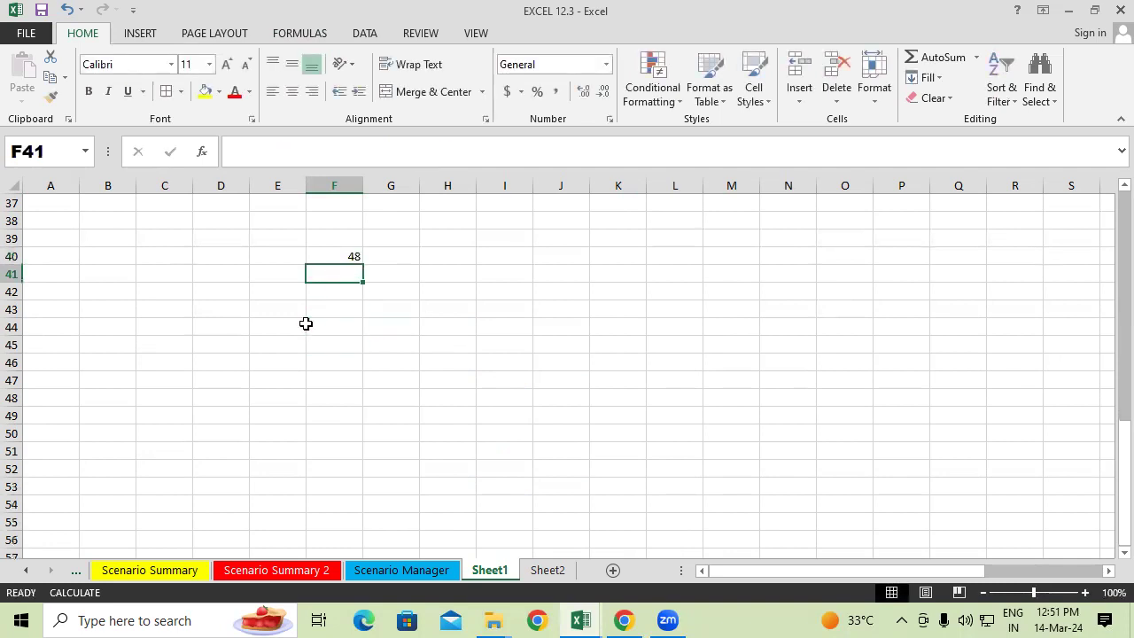
left_click(346, 257)
mouse_move(363, 266)
left_mouse_down()
mouse_move(370, 431)
mouse_move(768, 424)
left_mouse_up()
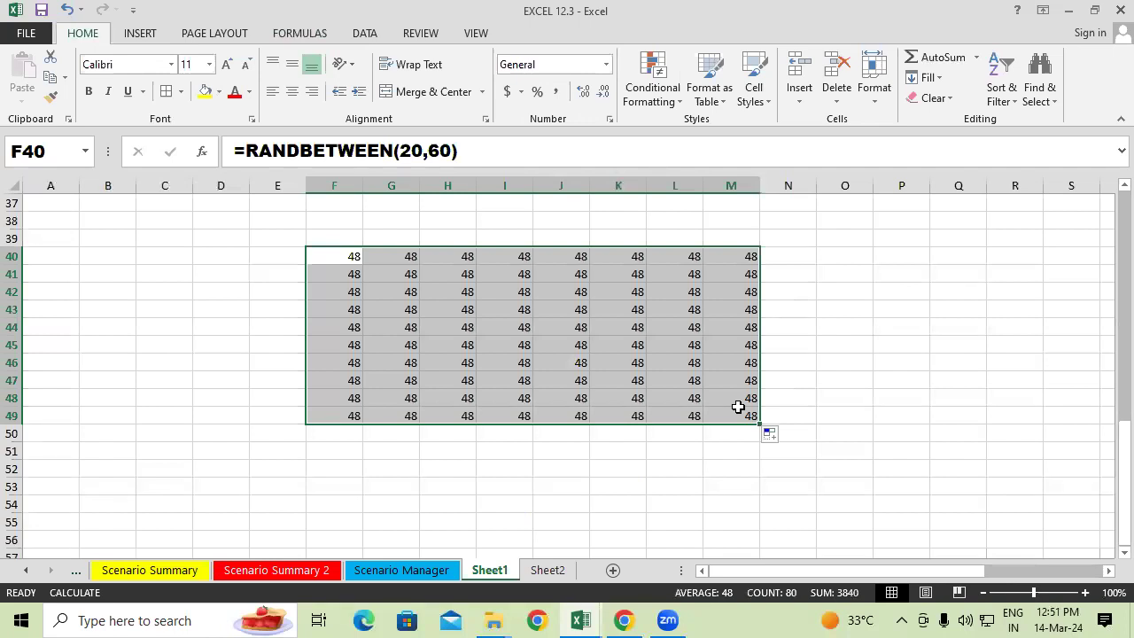
Switch calculation to automatic, select F17:N17, then set calculation to Manual
left_click(300, 32)
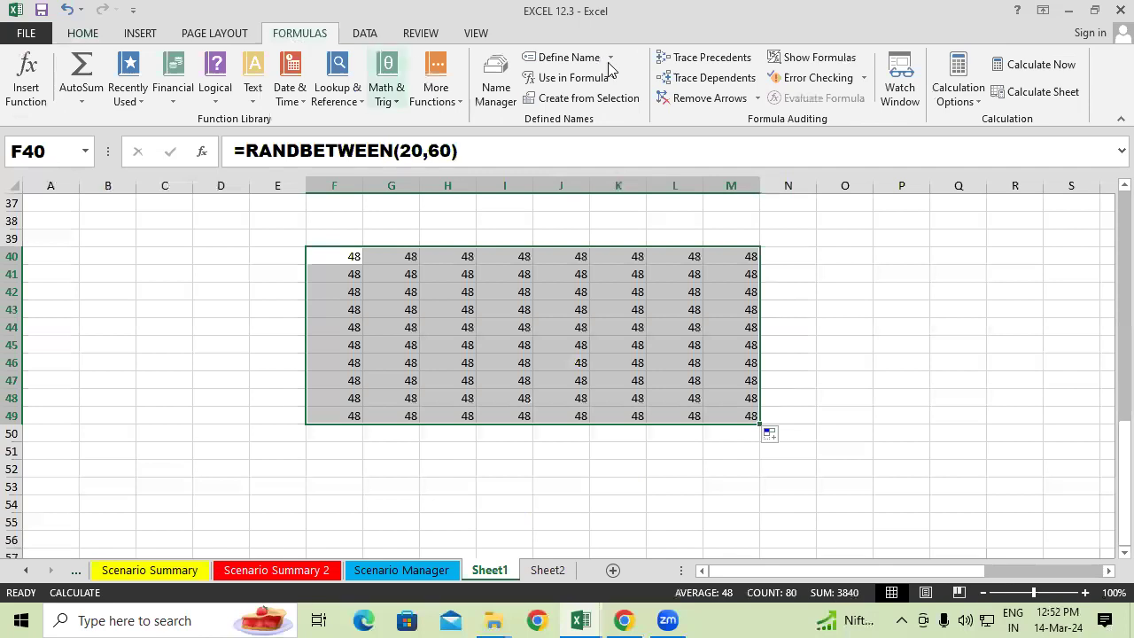
left_click(948, 96)
left_click(966, 121)
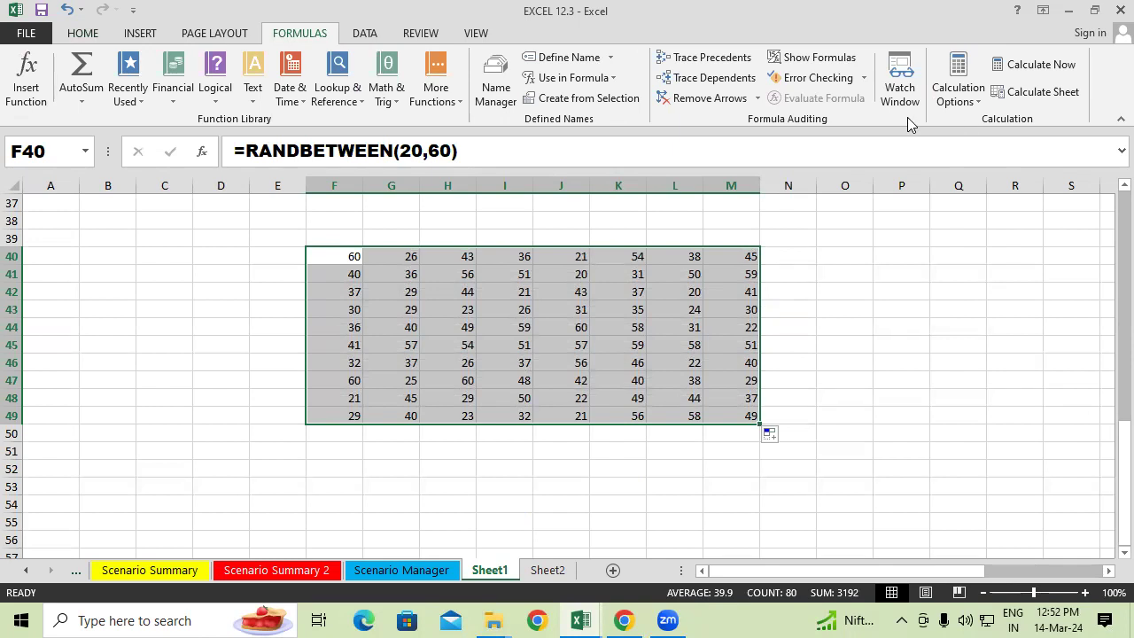
scroll(542, 261, "up", 1)
scroll(550, 261, "up", 3)
scroll(549, 261, "up", 2)
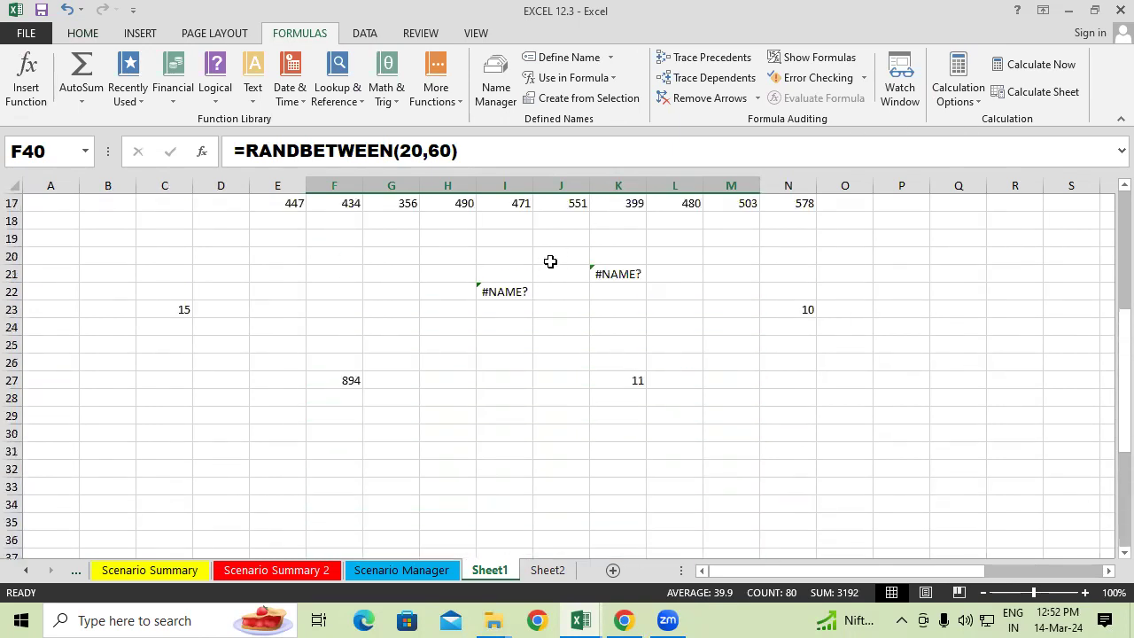
scroll(369, 315, "up", 2)
left_click_drag(352, 296, 807, 300)
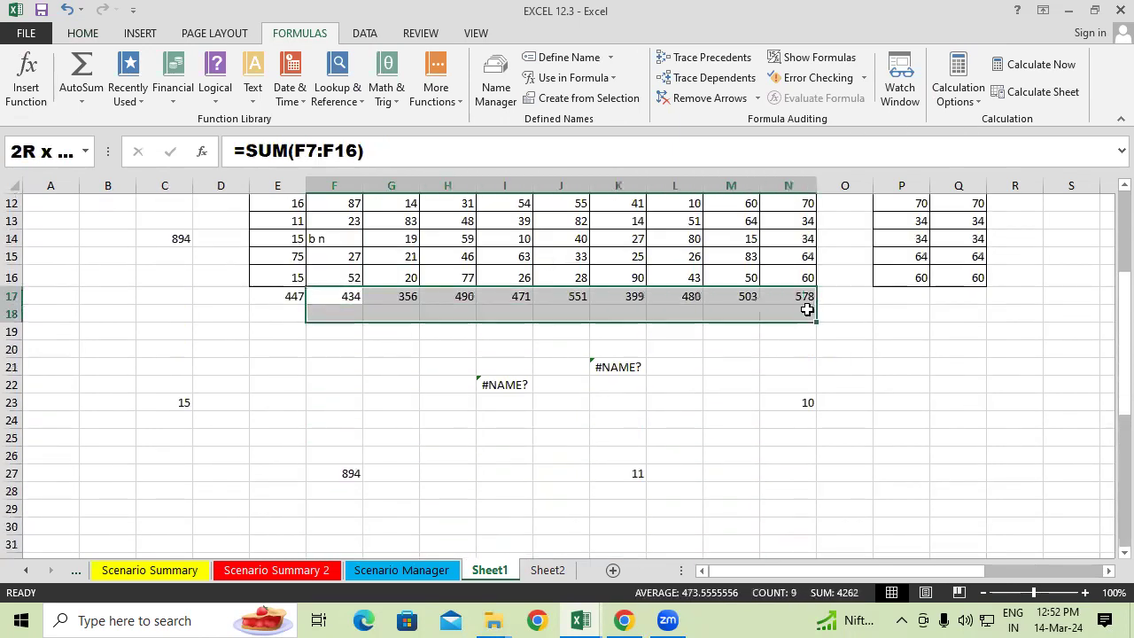
left_click(958, 89)
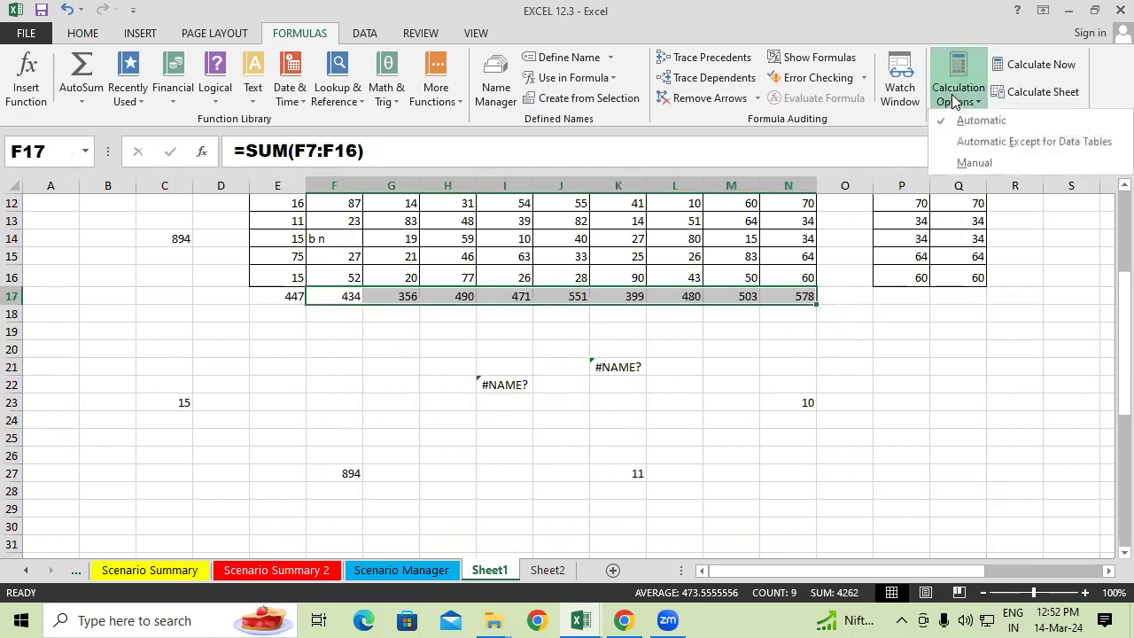
left_click(974, 162)
Copy the E17 total formula across to N17, then select F40
left_click(292, 297)
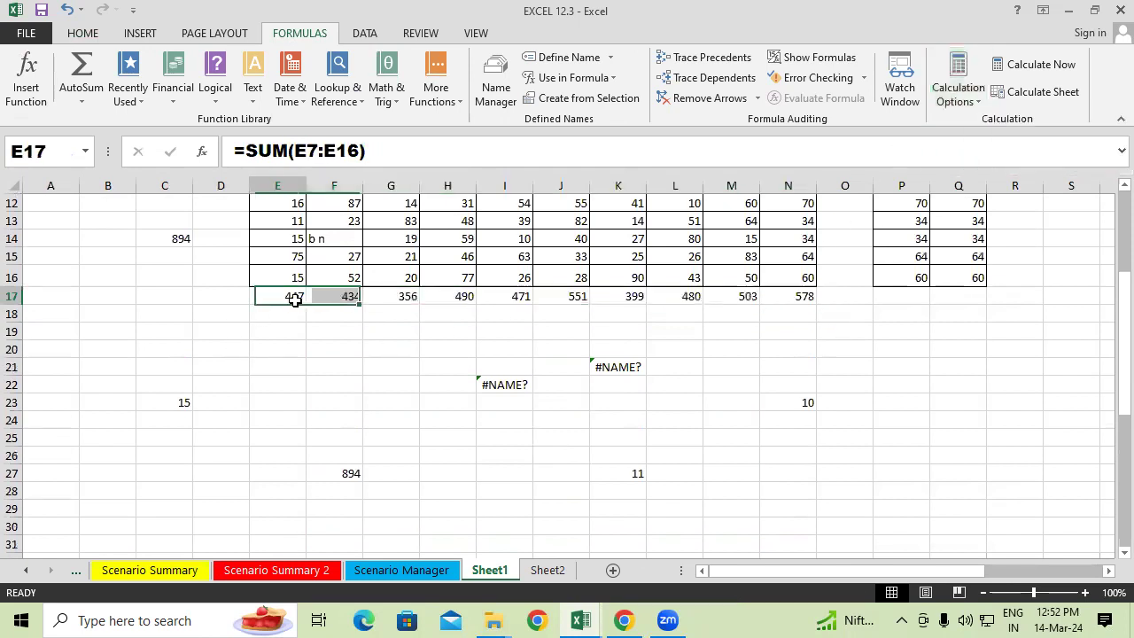
left_click_drag(307, 303, 807, 300)
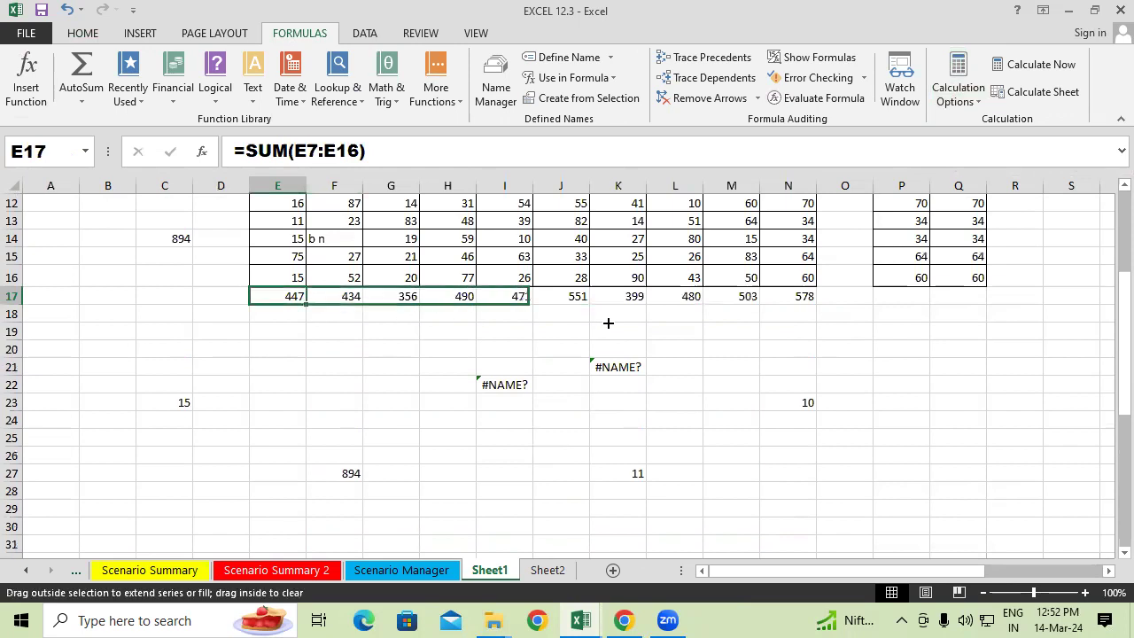
left_click(875, 390)
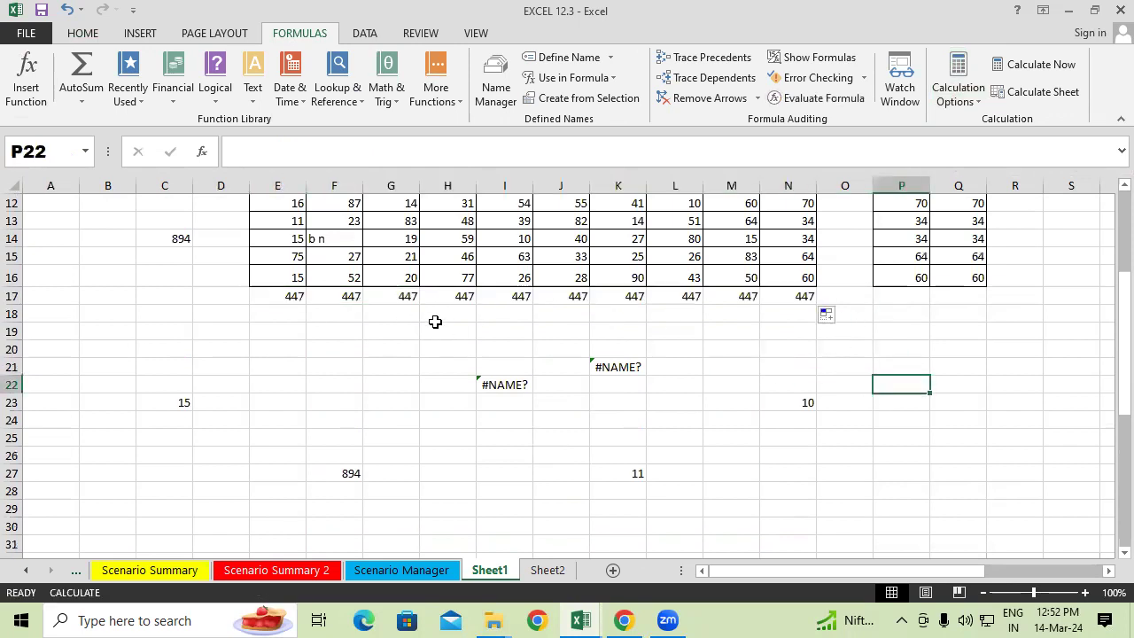
scroll(435, 322, "down", 2)
scroll(435, 322, "down", 4)
scroll(432, 315, "down", 3)
scroll(429, 313, "up", 1)
left_click(335, 259)
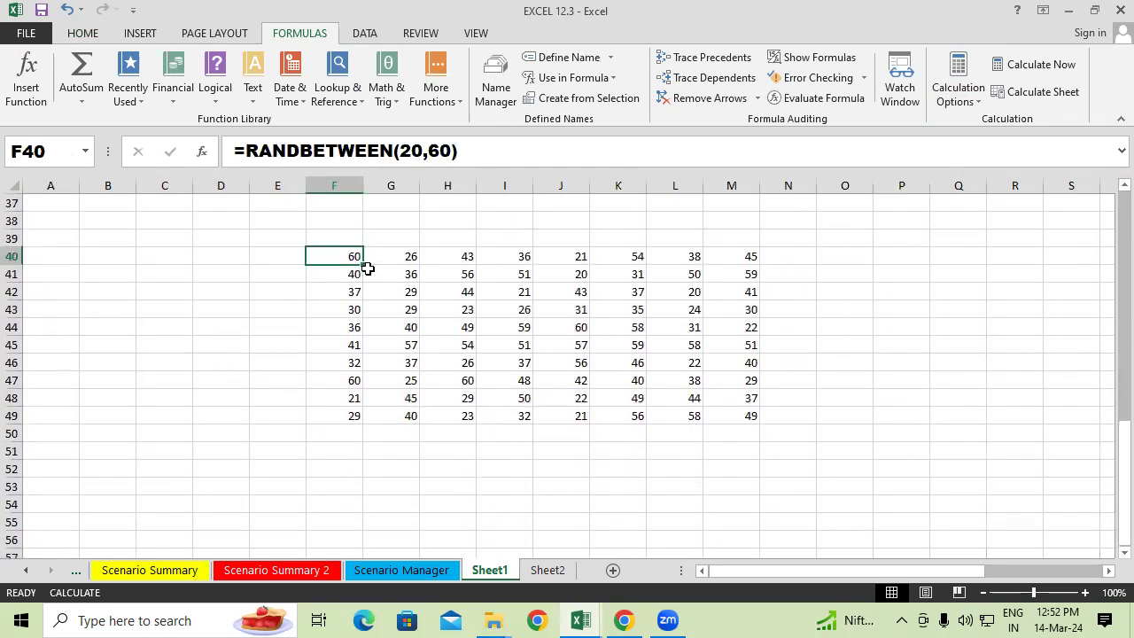
Fill the RANDBETWEEN formula from F40 across F40:M49
mouse_move(363, 264)
left_mouse_down()
mouse_move(365, 417)
mouse_move(749, 424)
left_mouse_up()
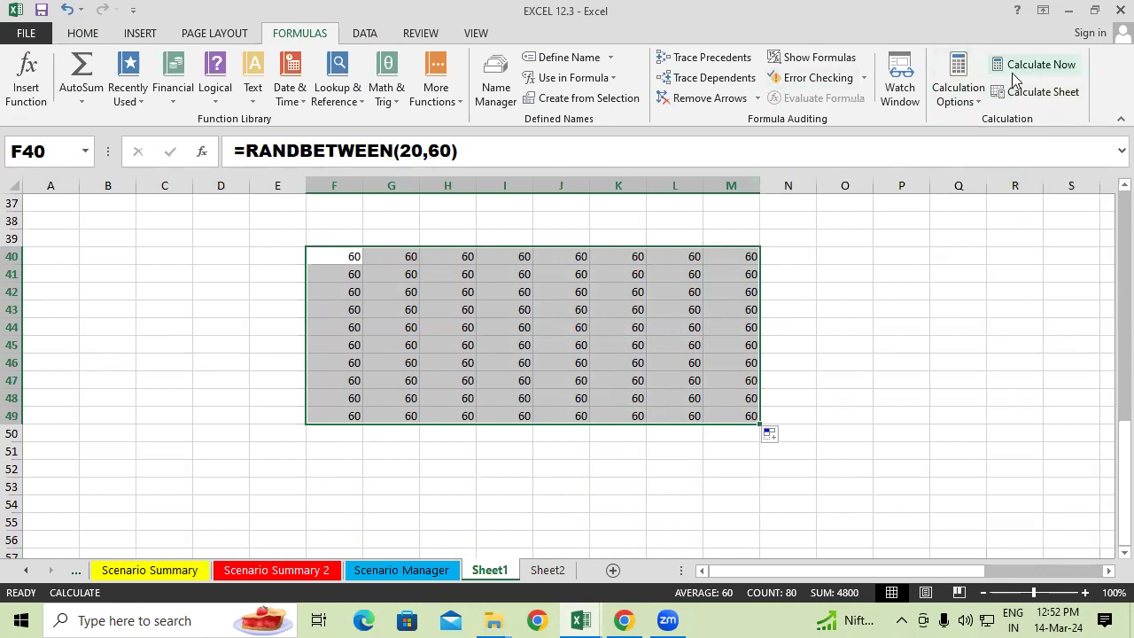
scroll(818, 249, "up", 3)
scroll(828, 241, "up", 5)
scroll(780, 246, "up", 2)
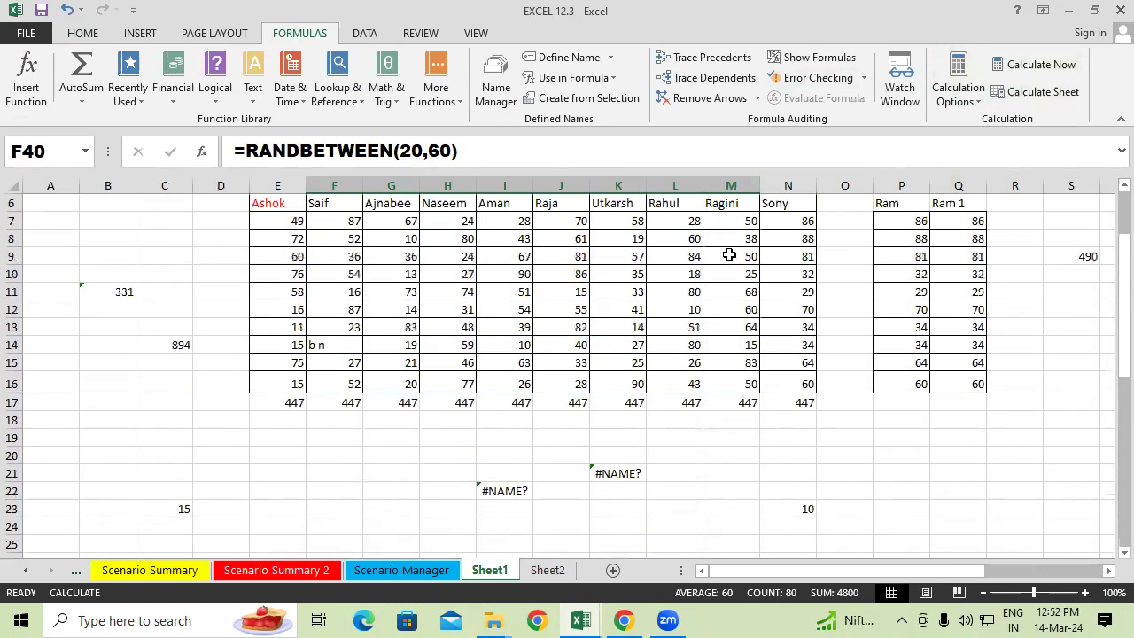
scroll(475, 293, "down", 3)
scroll(476, 294, "down", 2)
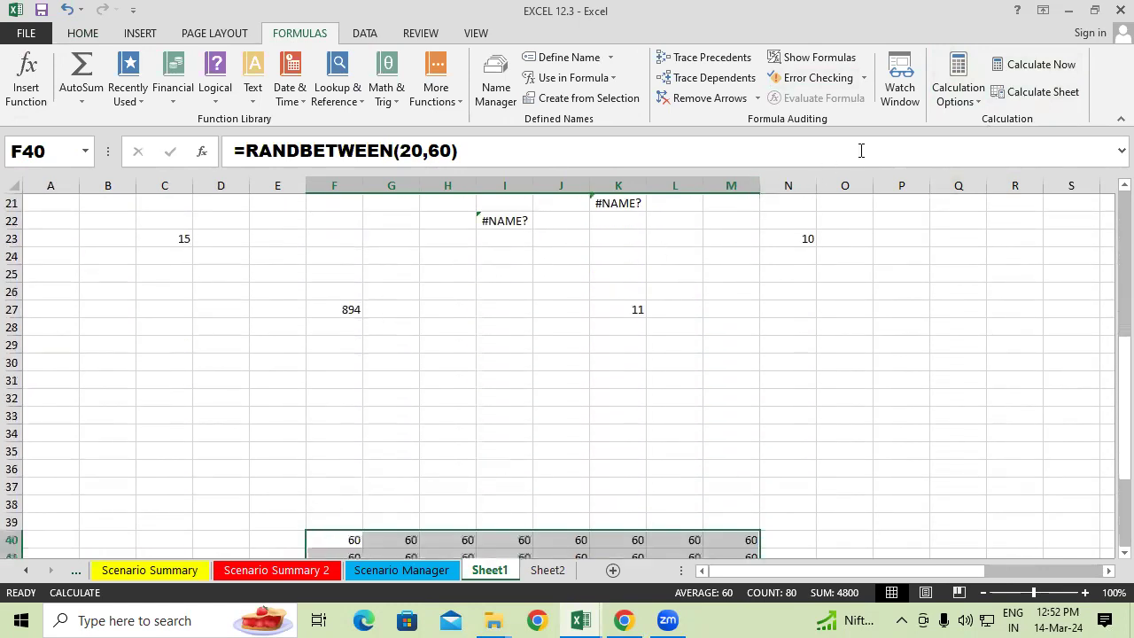
Calculate Sheet to show random values and the correct row 17 totals
left_click(1042, 93)
scroll(815, 293, "down", 2)
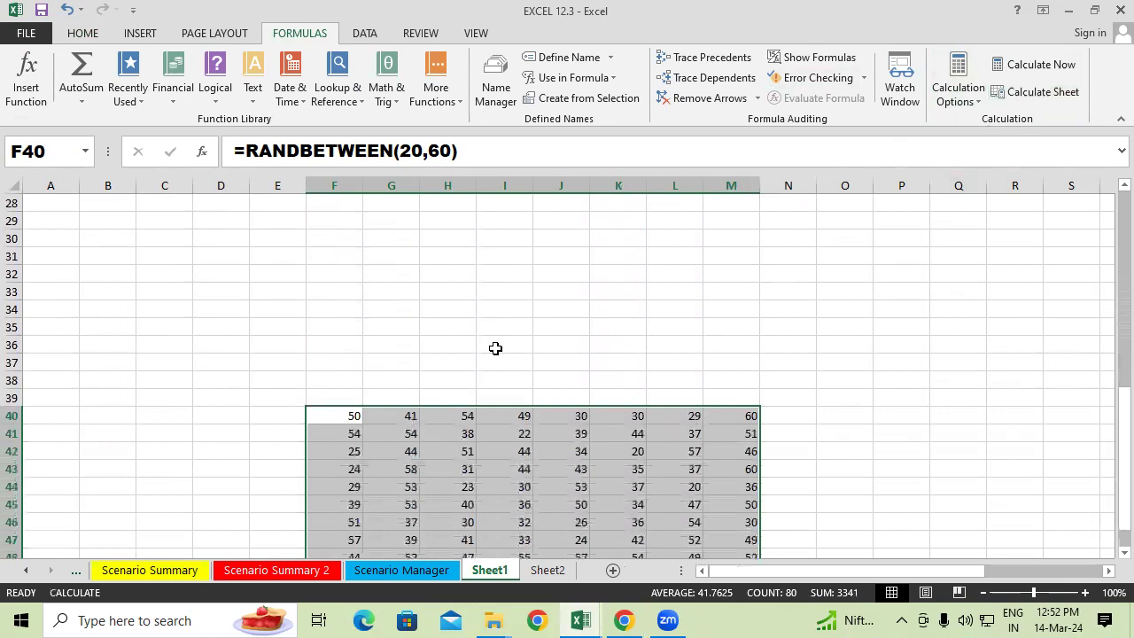
scroll(374, 414, "up", 5)
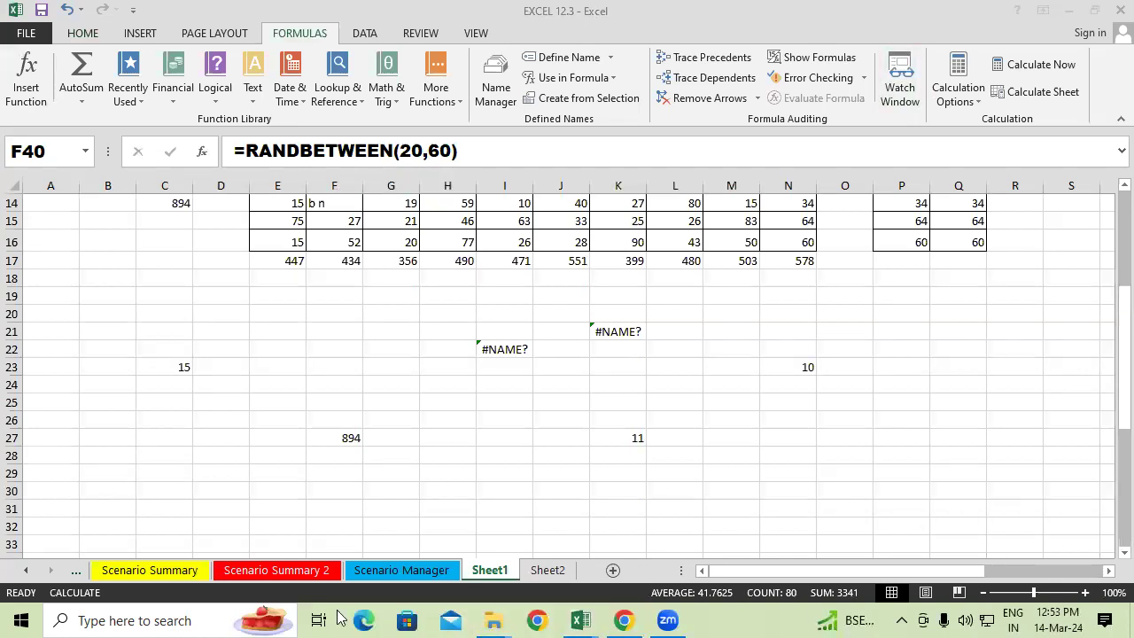
Outline Function Library, Defined Names and the precedent/dependent tracing tools in green
left_click_drag(3, 42, 469, 119)
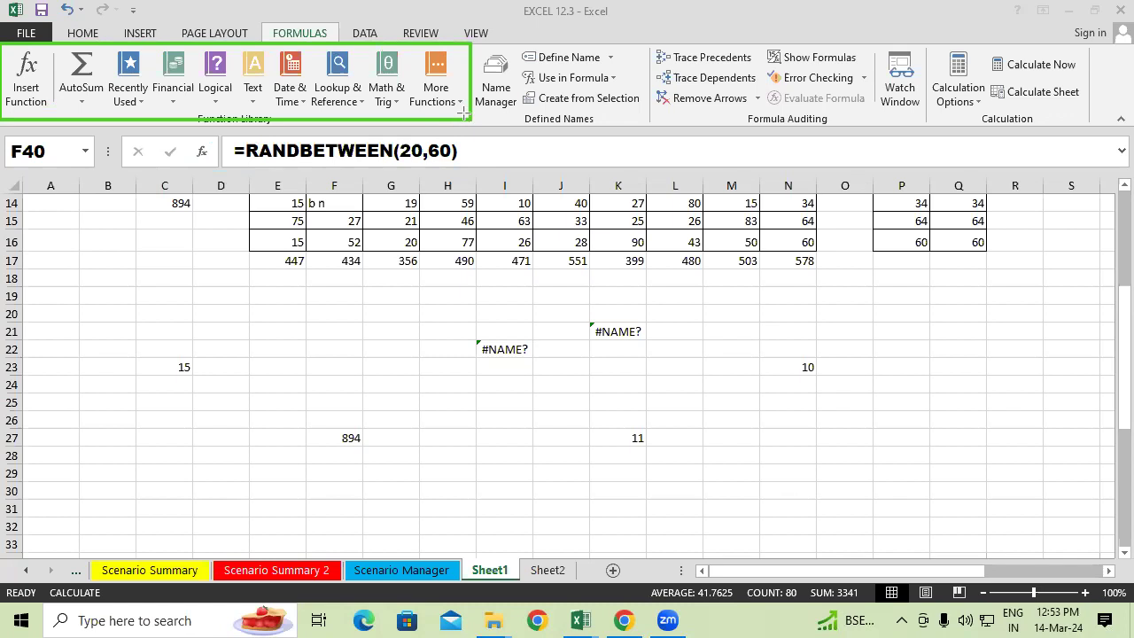
left_click_drag(473, 41, 647, 115)
left_click_drag(650, 118, 648, 118)
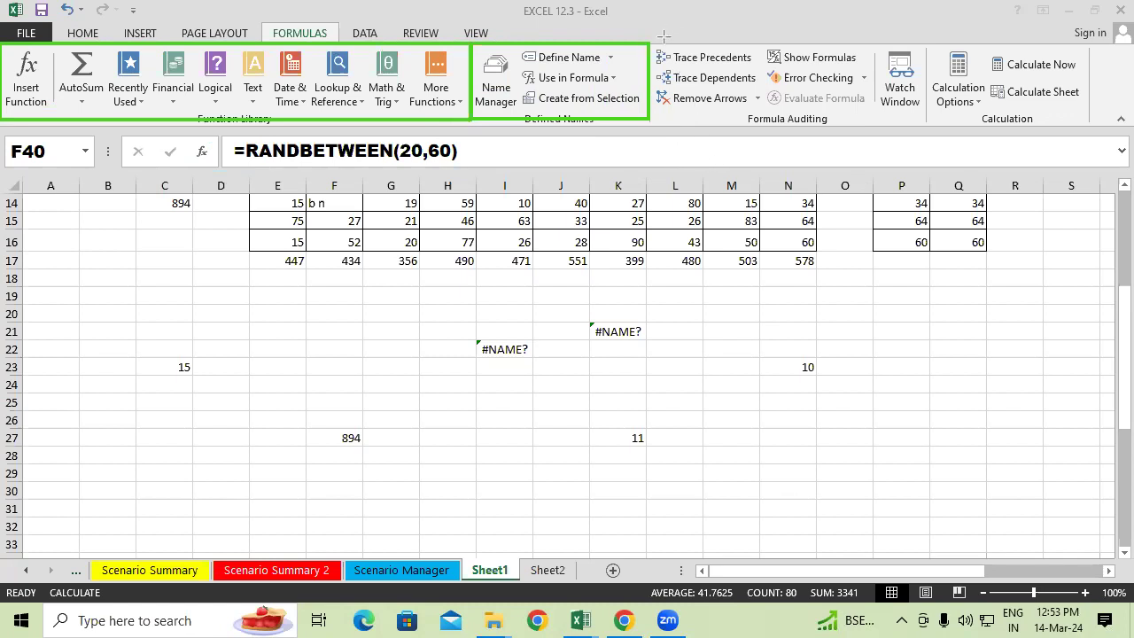
left_click_drag(653, 46, 760, 89)
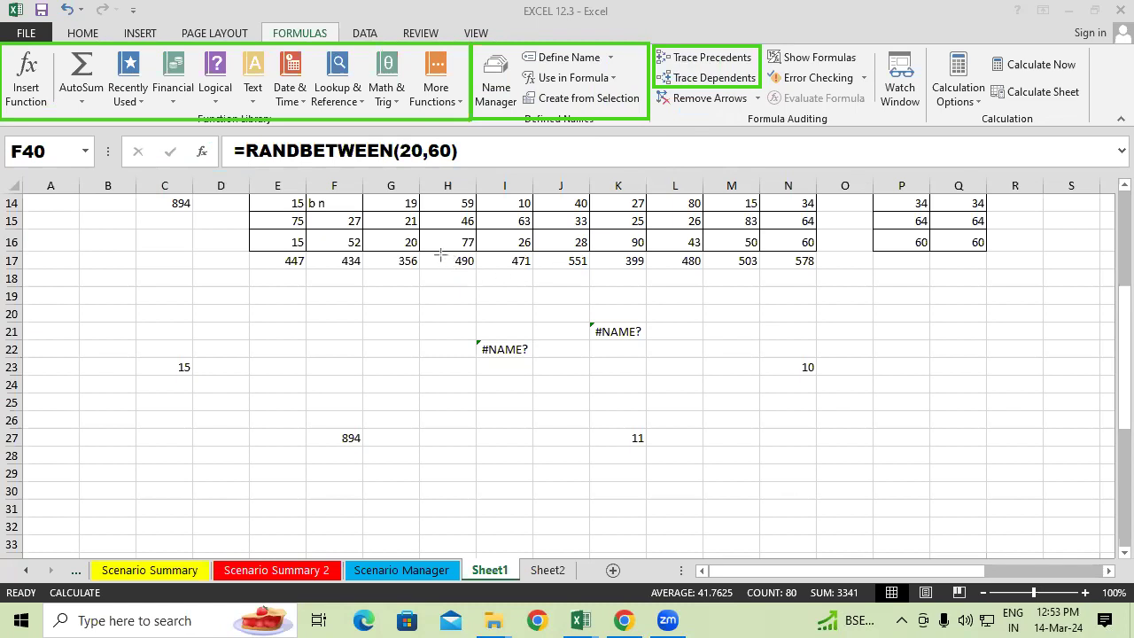
Outline the 490 total in H17 and the values in E14:E16
left_click_drag(421, 252, 477, 270)
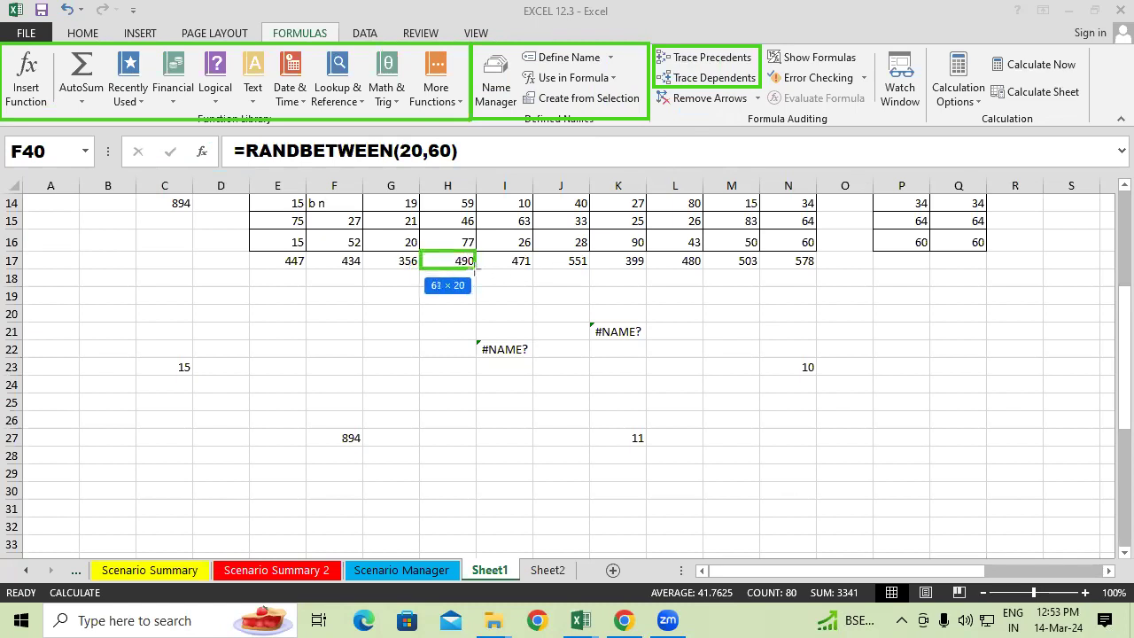
left_click_drag(291, 201, 302, 250)
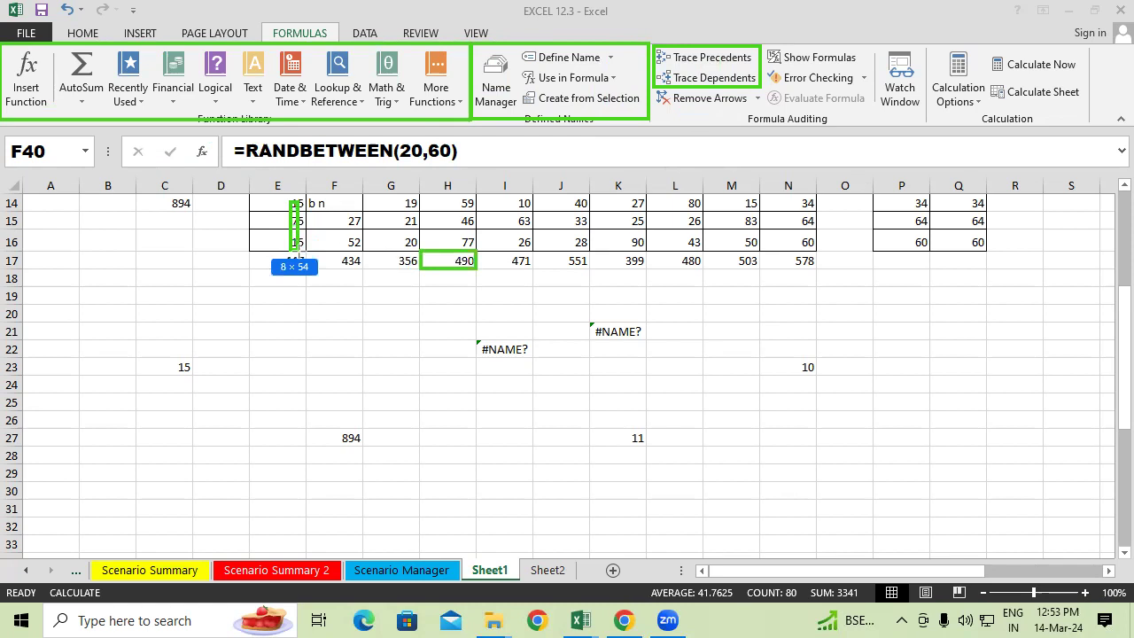
left_click_drag(301, 256, 312, 250)
Outline Trace Precedents, Trace Dependents, Remove Arrows, Show Formulas, and the #NAME? errors in I22 and K21
mouse_move(657, 47)
left_mouse_down()
mouse_move(697, 71)
mouse_move(762, 68)
left_mouse_up()
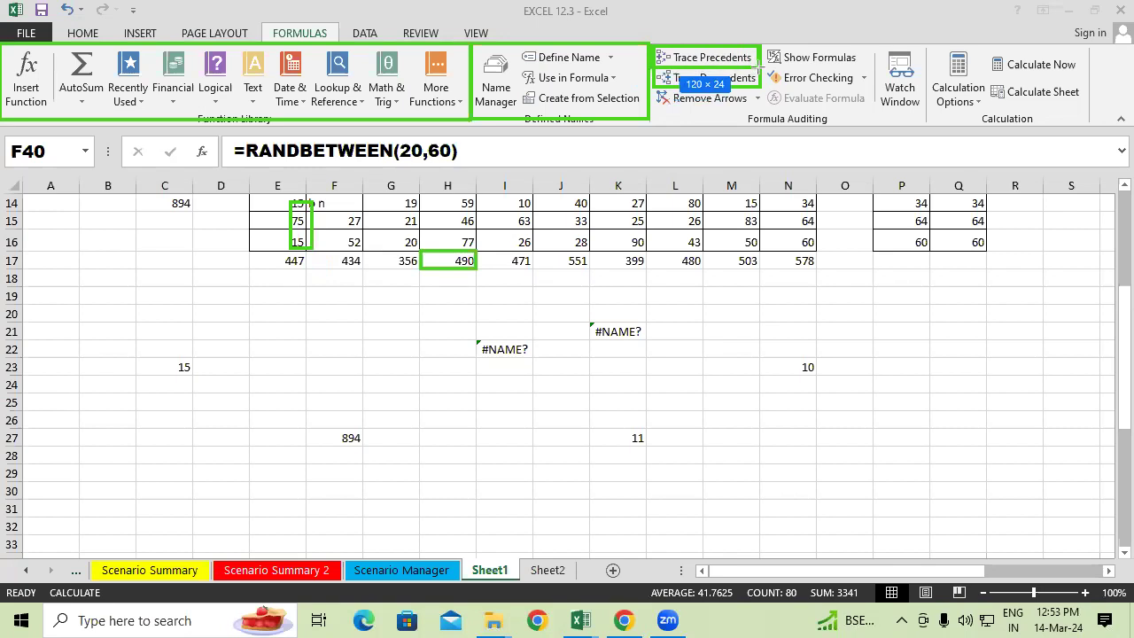
left_click_drag(654, 70, 759, 88)
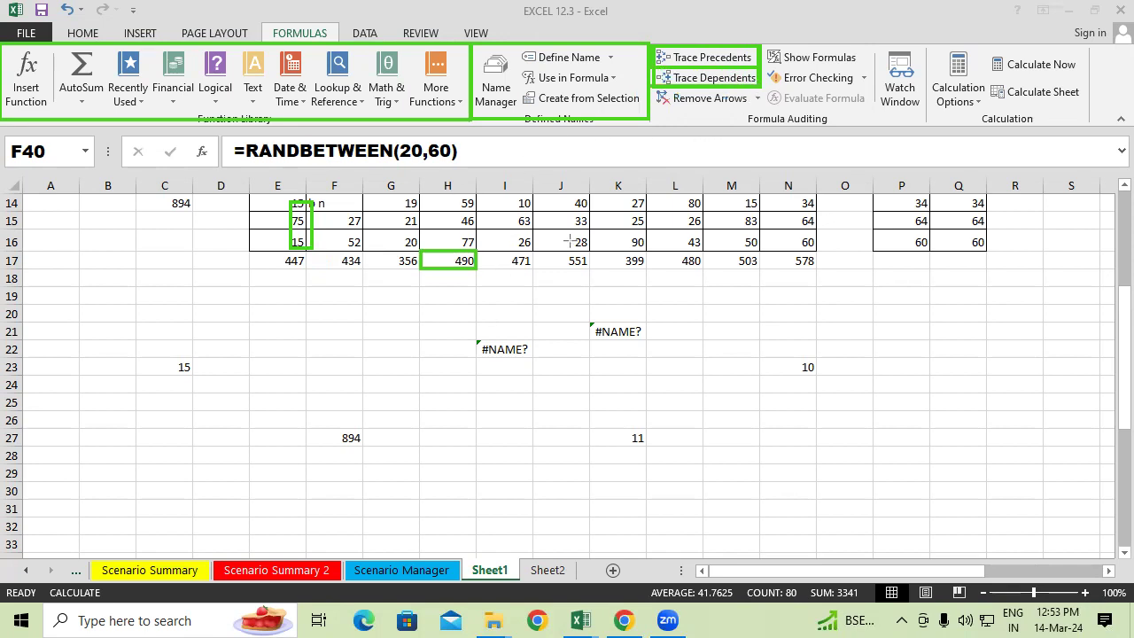
left_click_drag(653, 88, 756, 113)
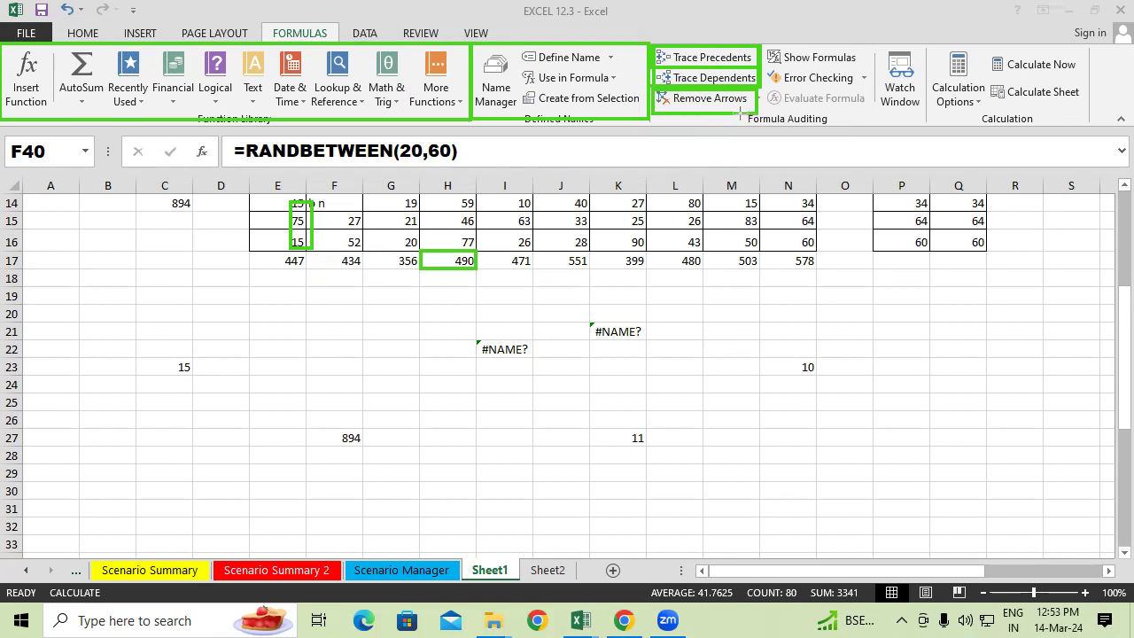
left_click_drag(768, 46, 867, 67)
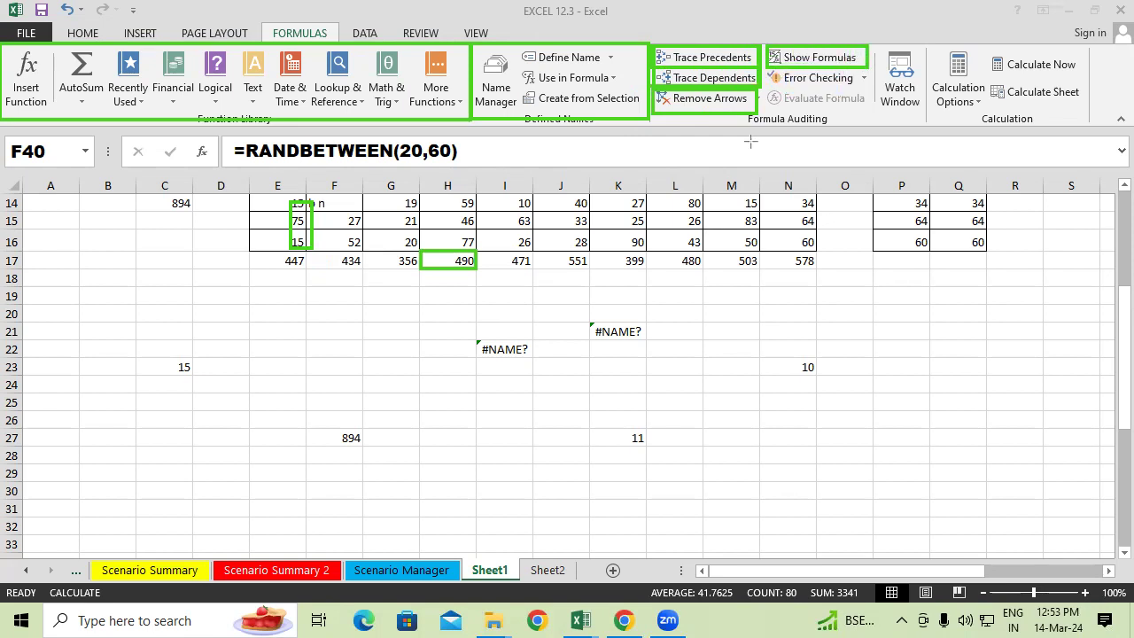
left_click_drag(456, 333, 542, 367)
left_click_drag(573, 309, 656, 348)
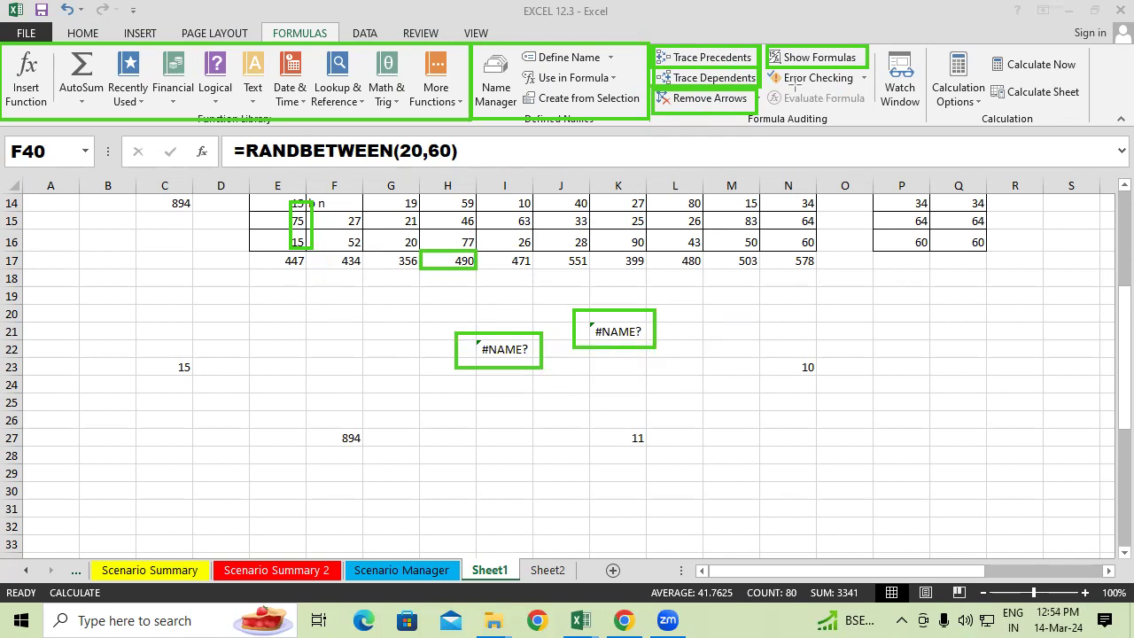
Outline both #NAME? errors together, Evaluate Formula and Watch Window in green
left_click_drag(436, 313, 672, 387)
left_click(740, 386)
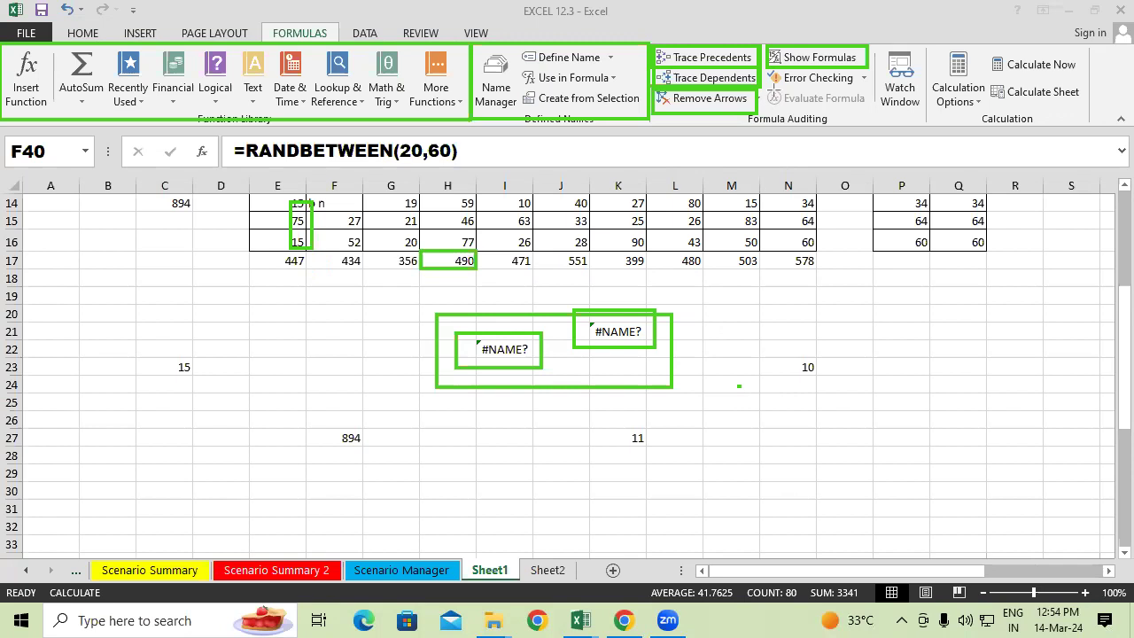
left_click_drag(773, 85, 872, 114)
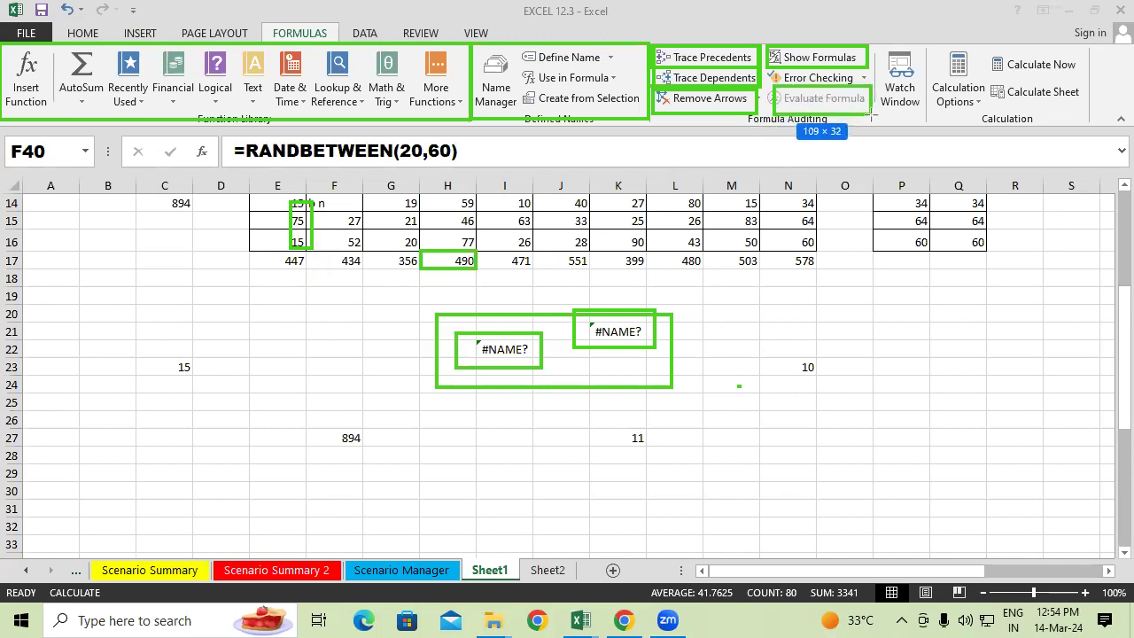
left_click_drag(872, 115, 872, 116)
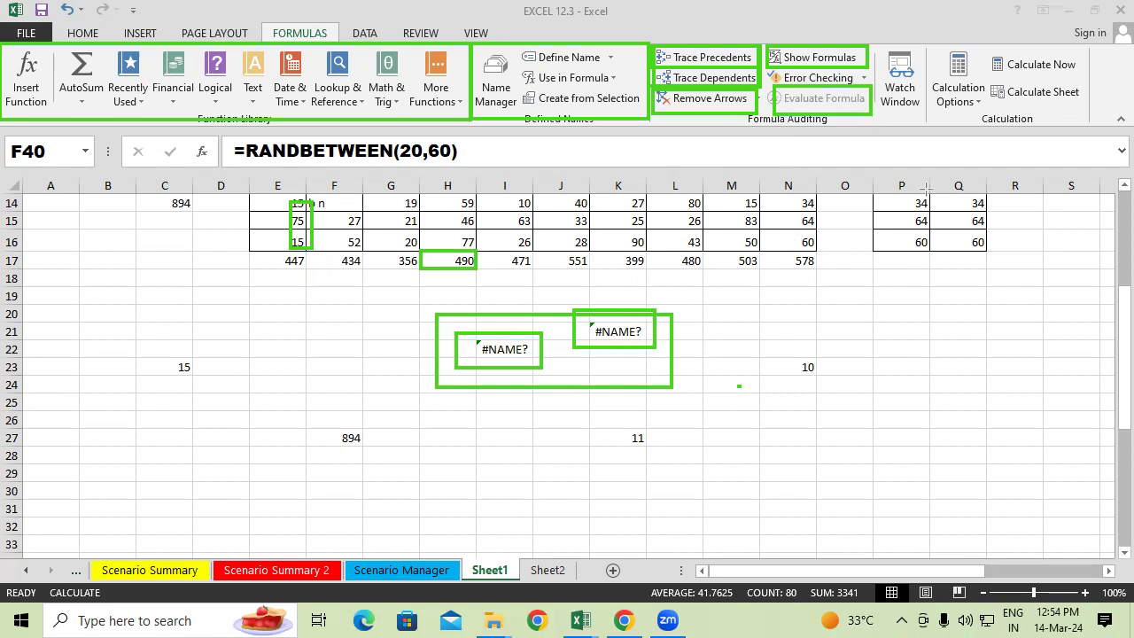
left_click_drag(874, 44, 927, 109)
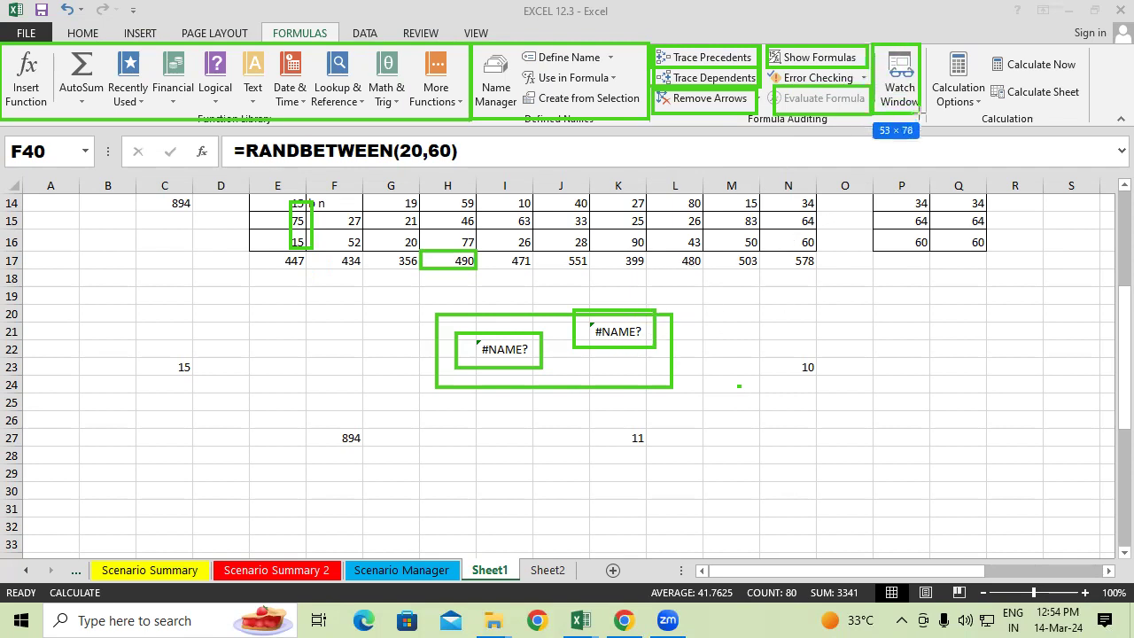
Outline I22's #NAME?, Watch Window, Calculation Options, the 894 in F27, Calculate Now and Calculate Sheet
left_click_drag(479, 338, 531, 357)
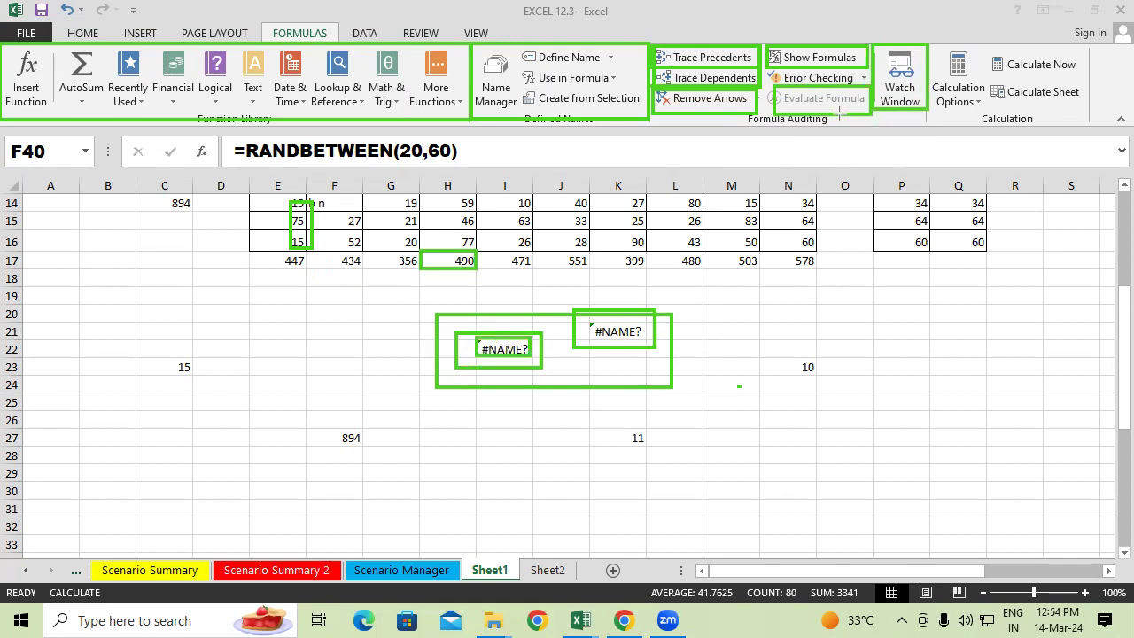
left_click_drag(872, 42, 927, 110)
left_click_drag(925, 42, 987, 114)
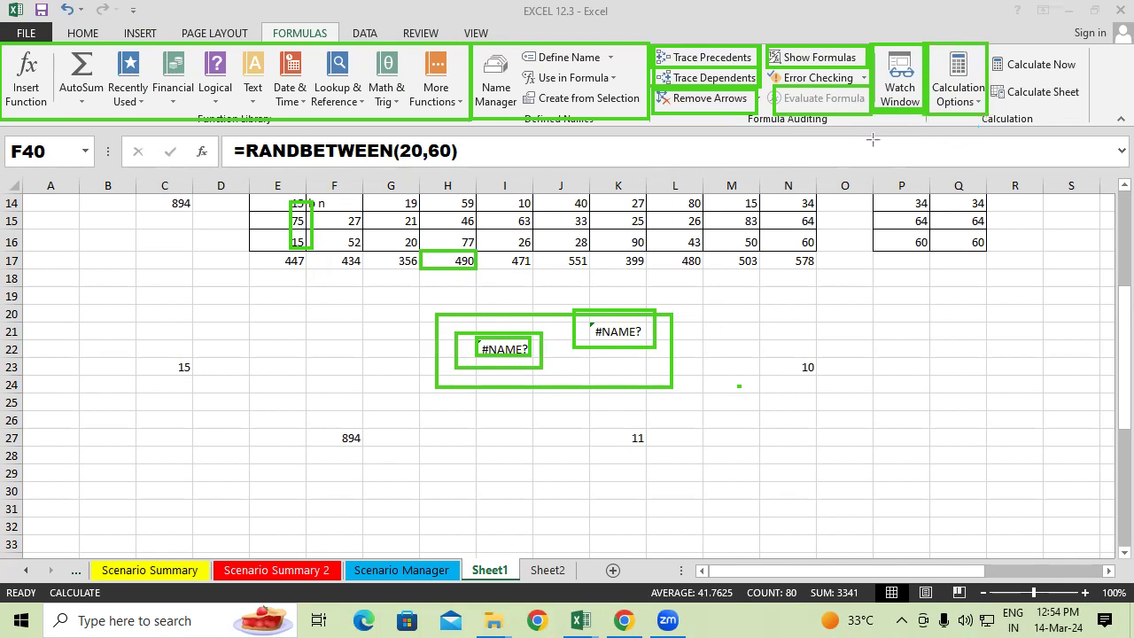
left_click_drag(321, 424, 367, 450)
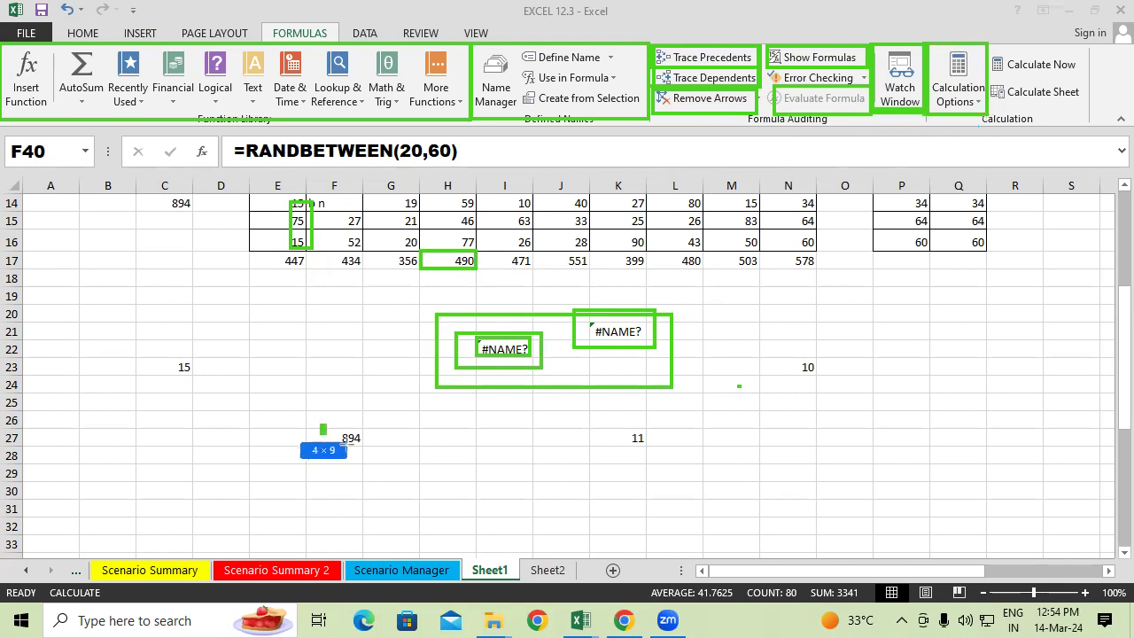
left_click_drag(990, 45, 1073, 78)
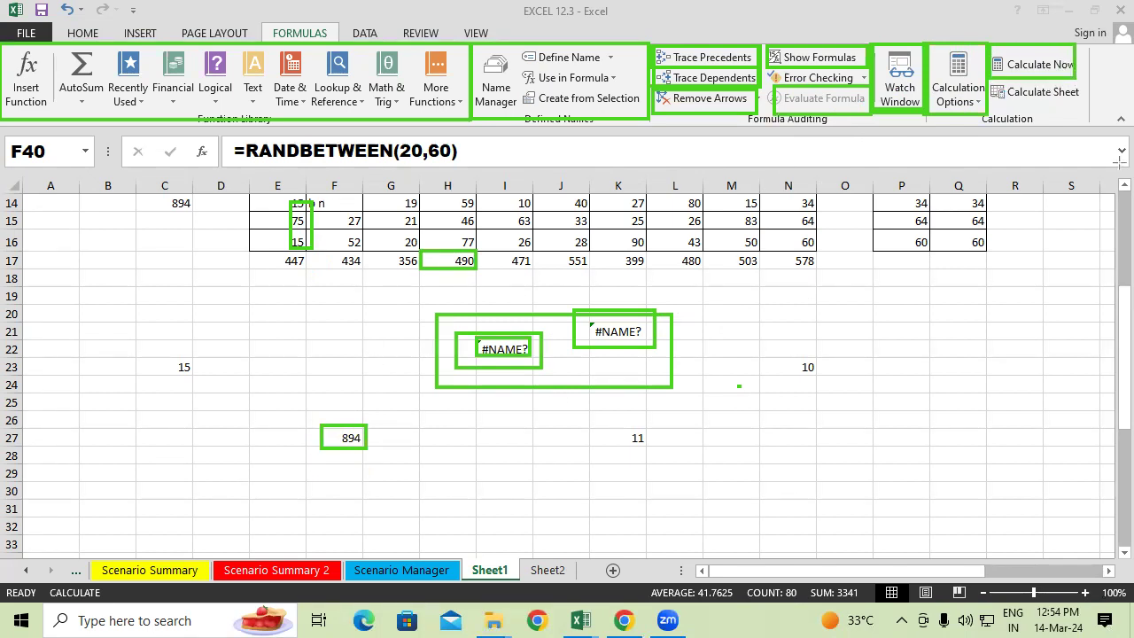
left_click_drag(989, 75, 1082, 109)
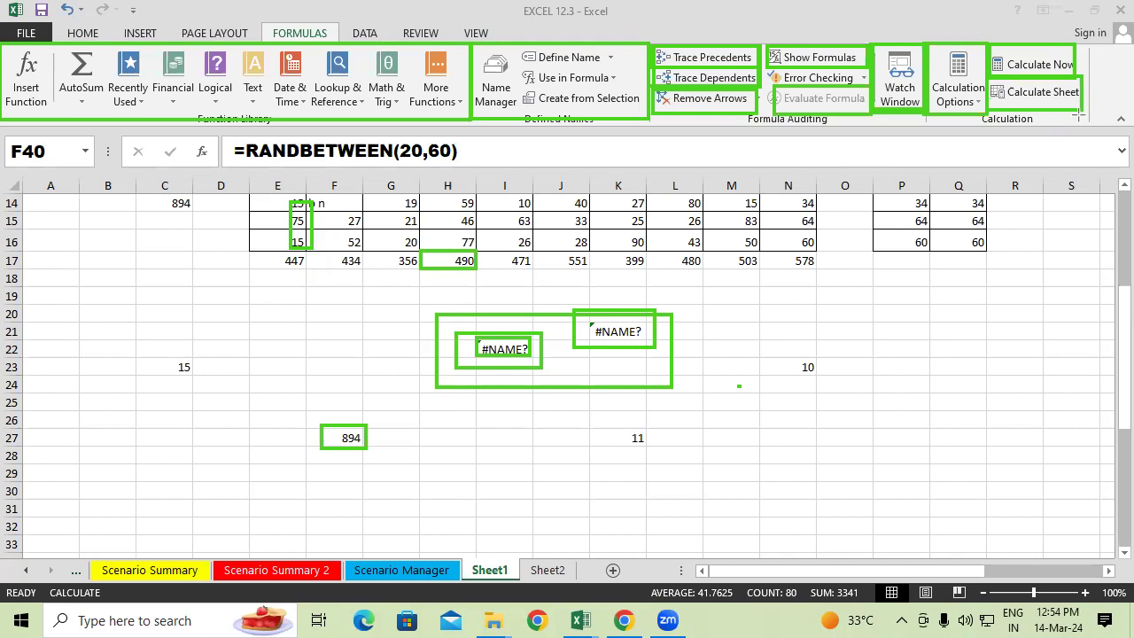